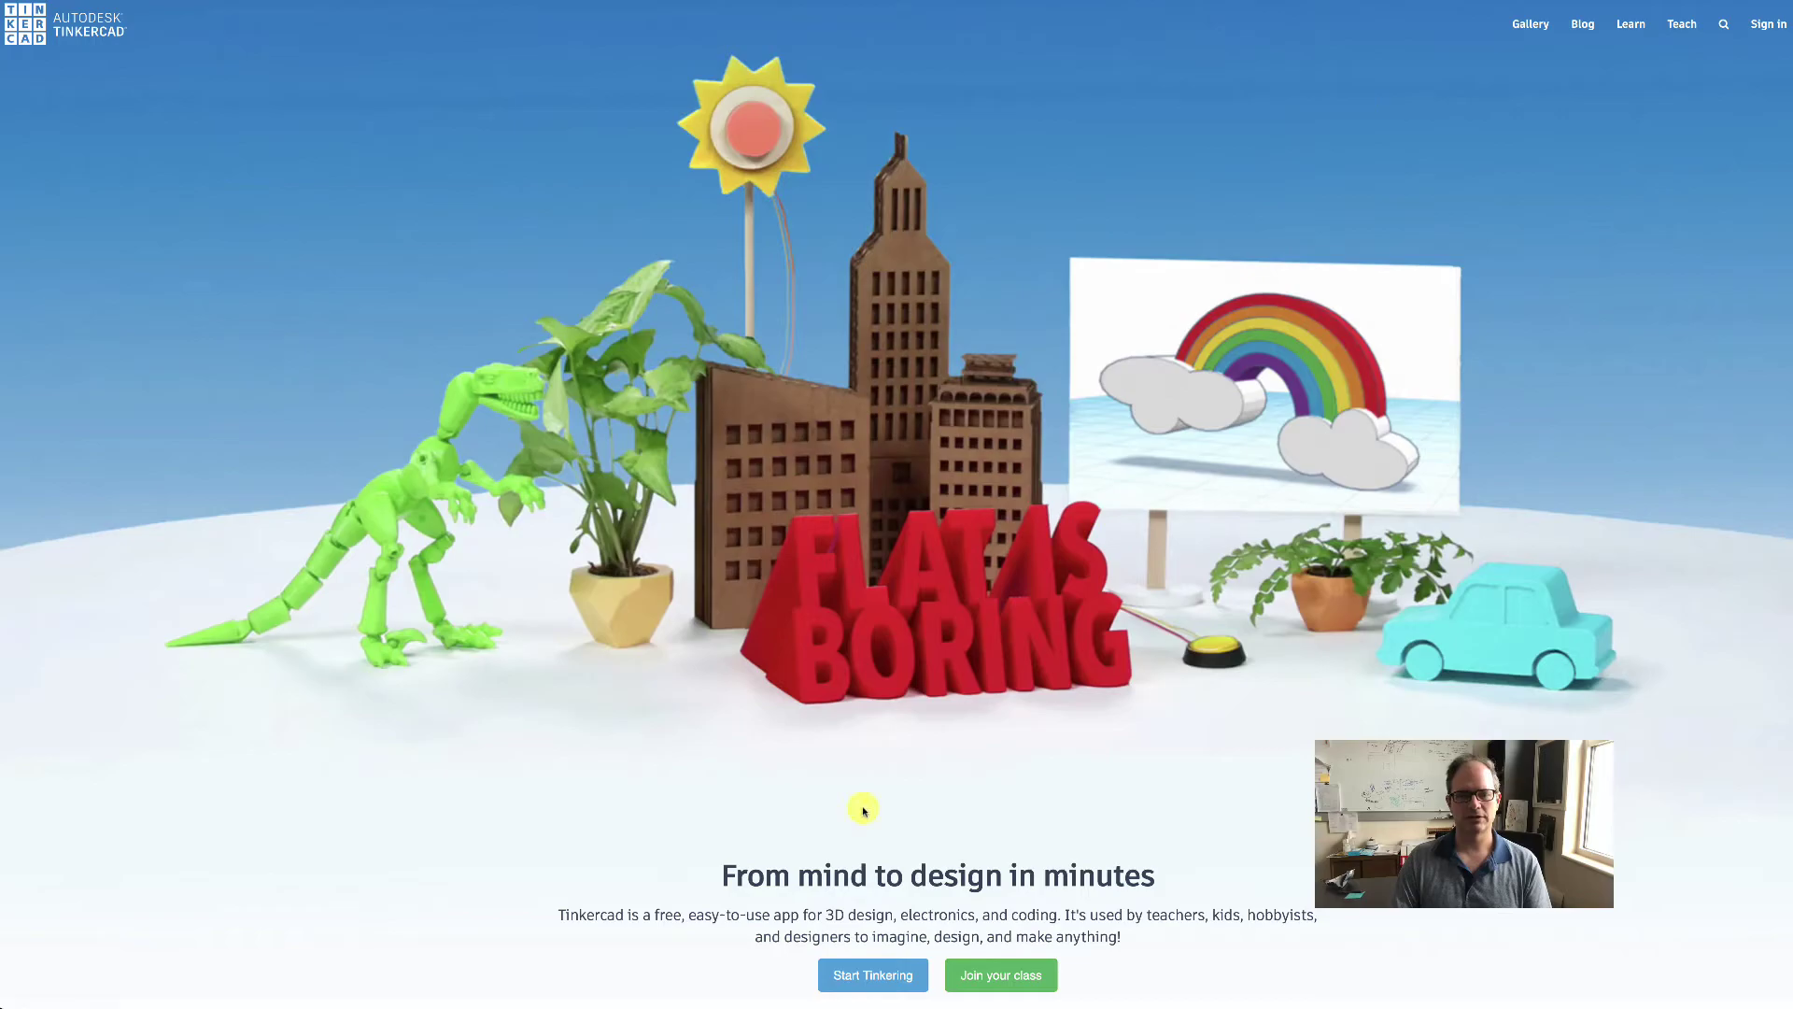
# - Start a personal Tinkercad account sign-up using the email option
pyautogui.click(849, 977)
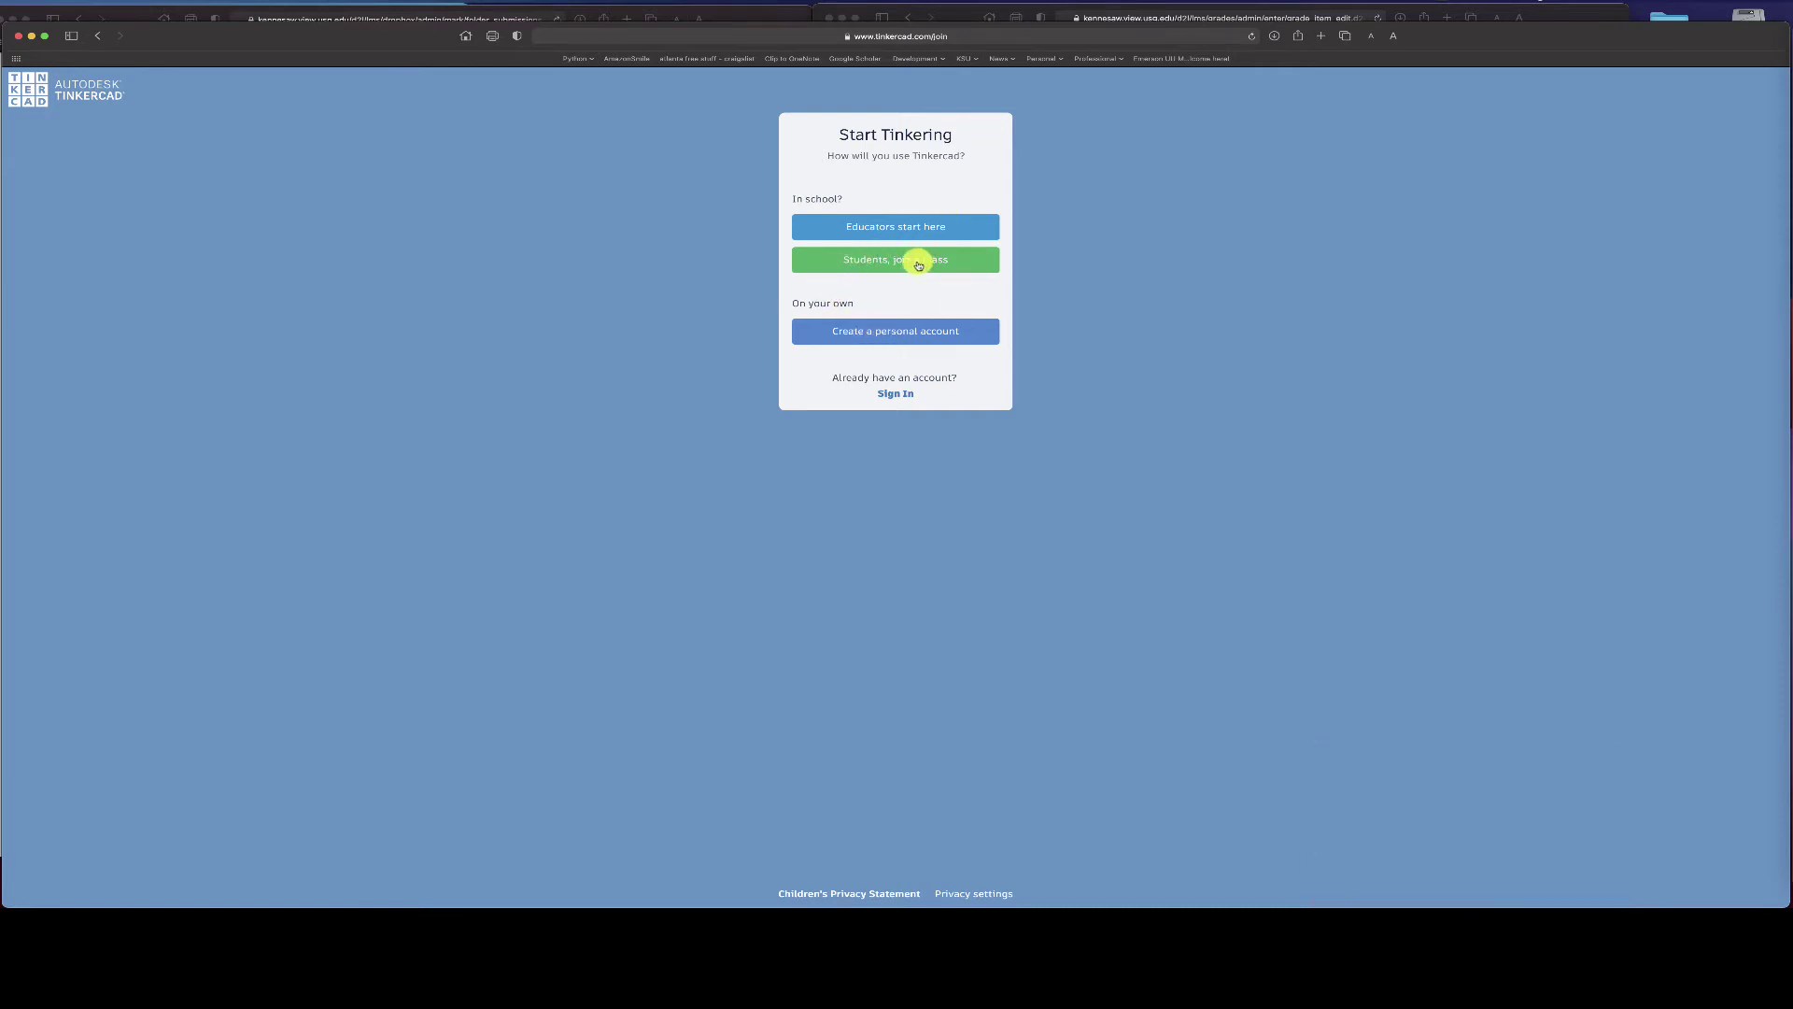
pyautogui.click(869, 337)
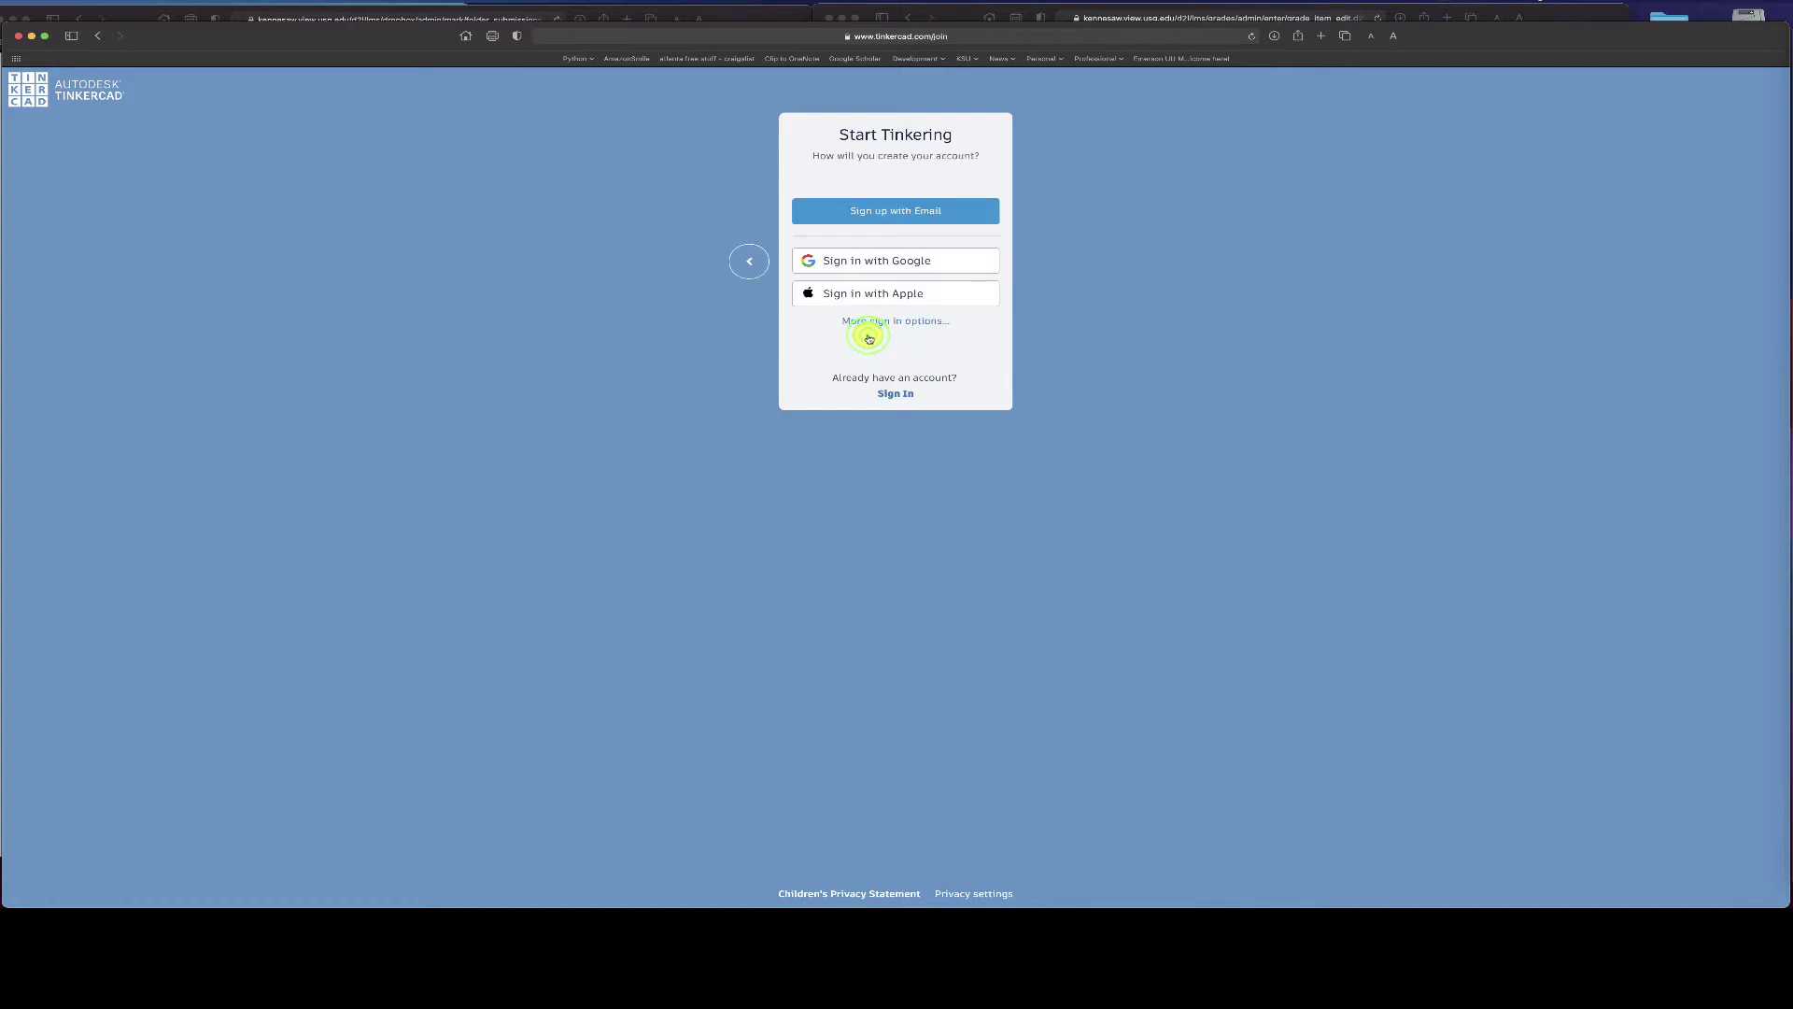
pyautogui.click(892, 214)
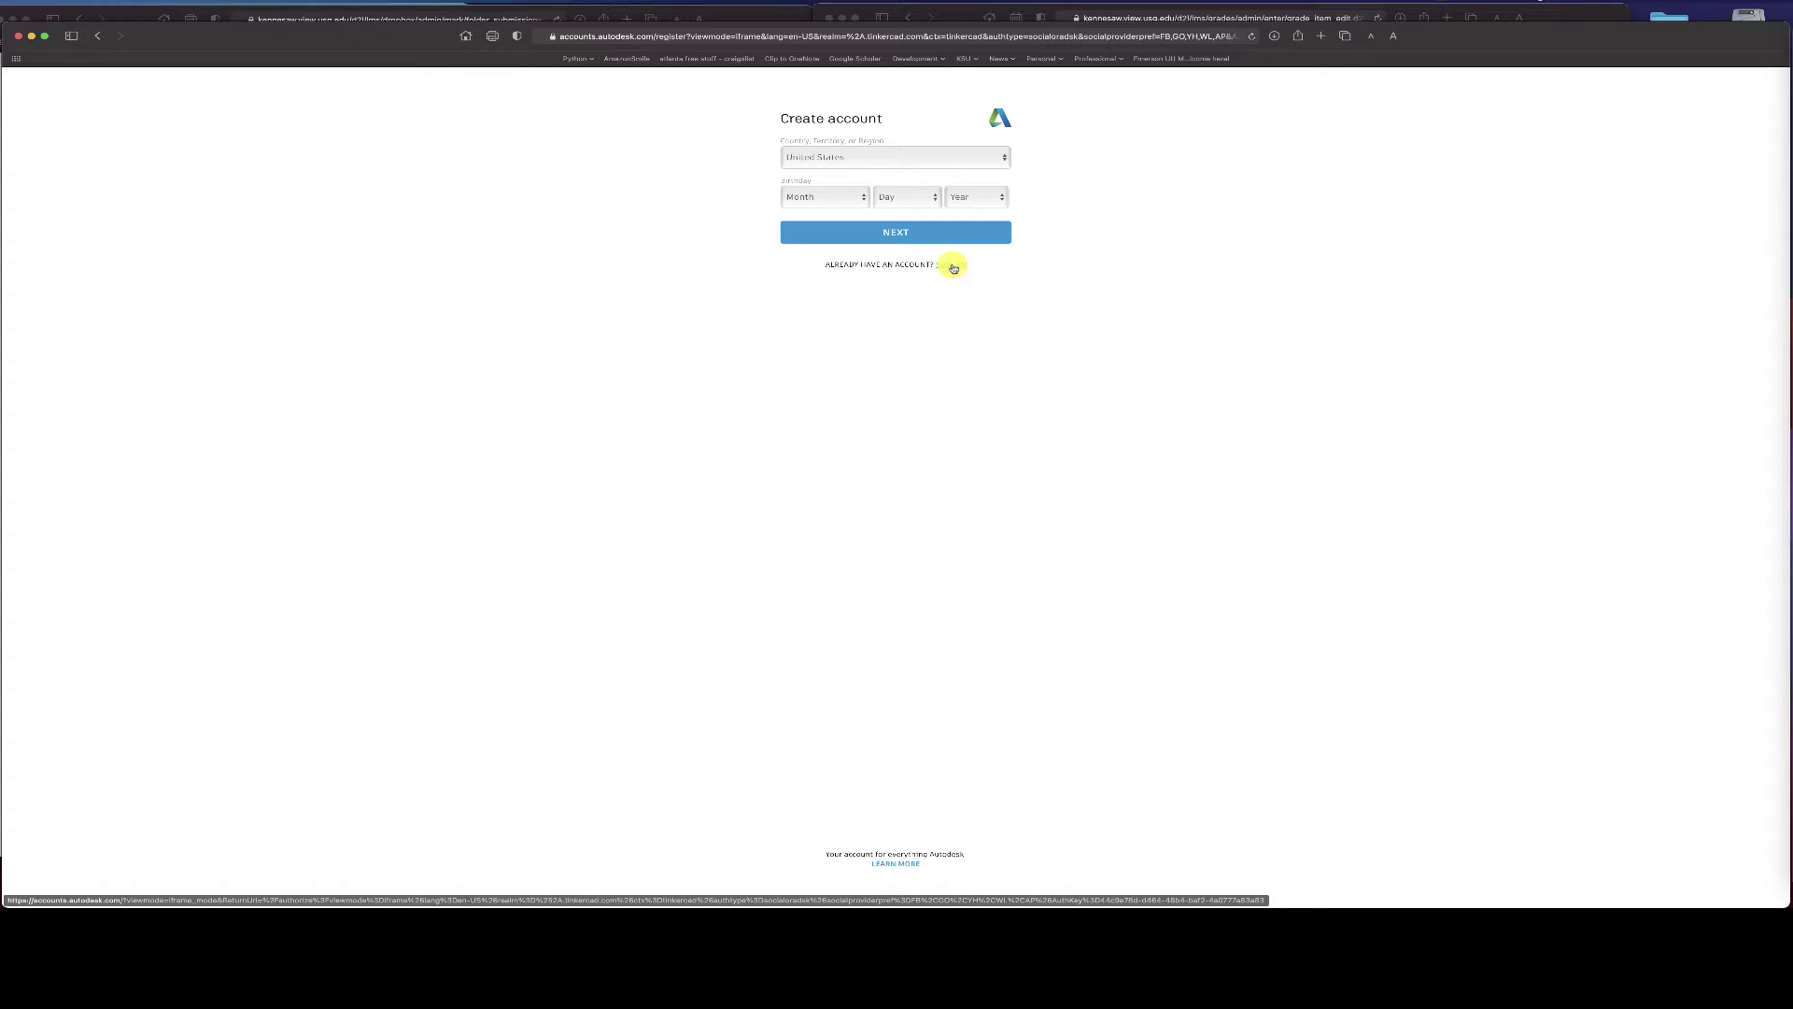
# - Sign in to the existing Autodesk account with its email address and password
pyautogui.click(953, 268)
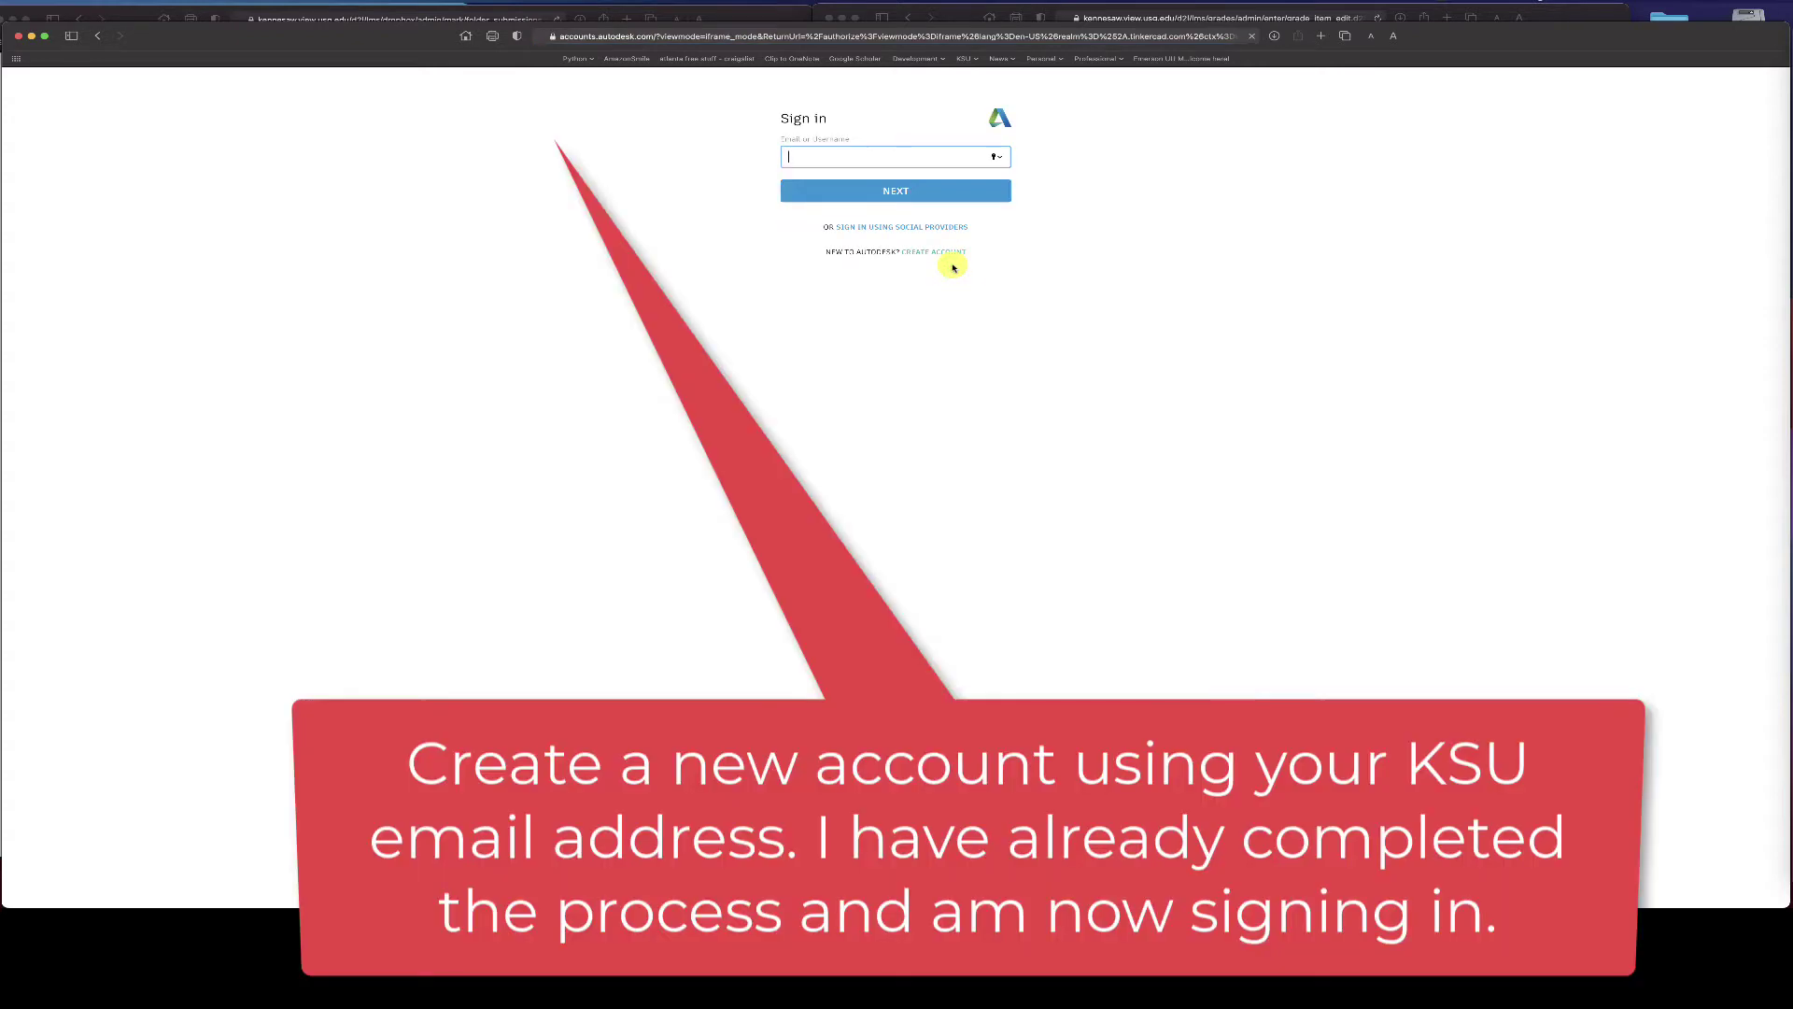
pyautogui.click(944, 154)
pyautogui.click(896, 192)
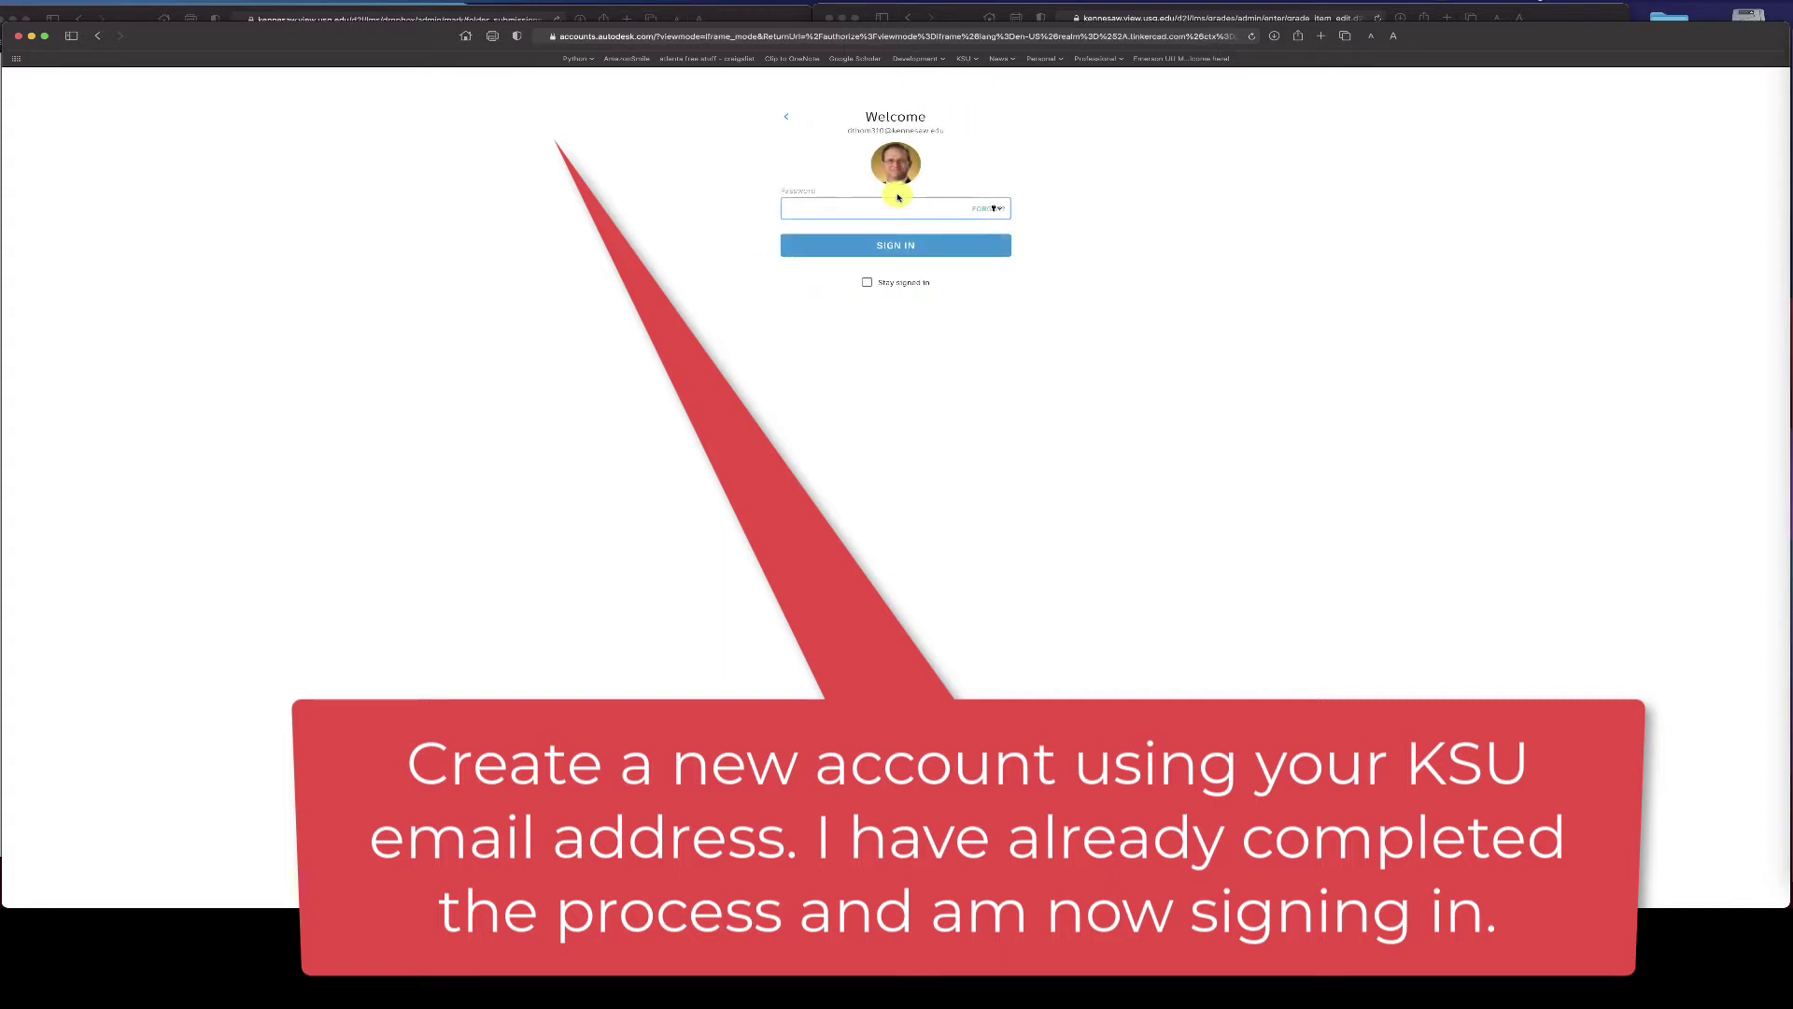
pyautogui.click(1000, 209)
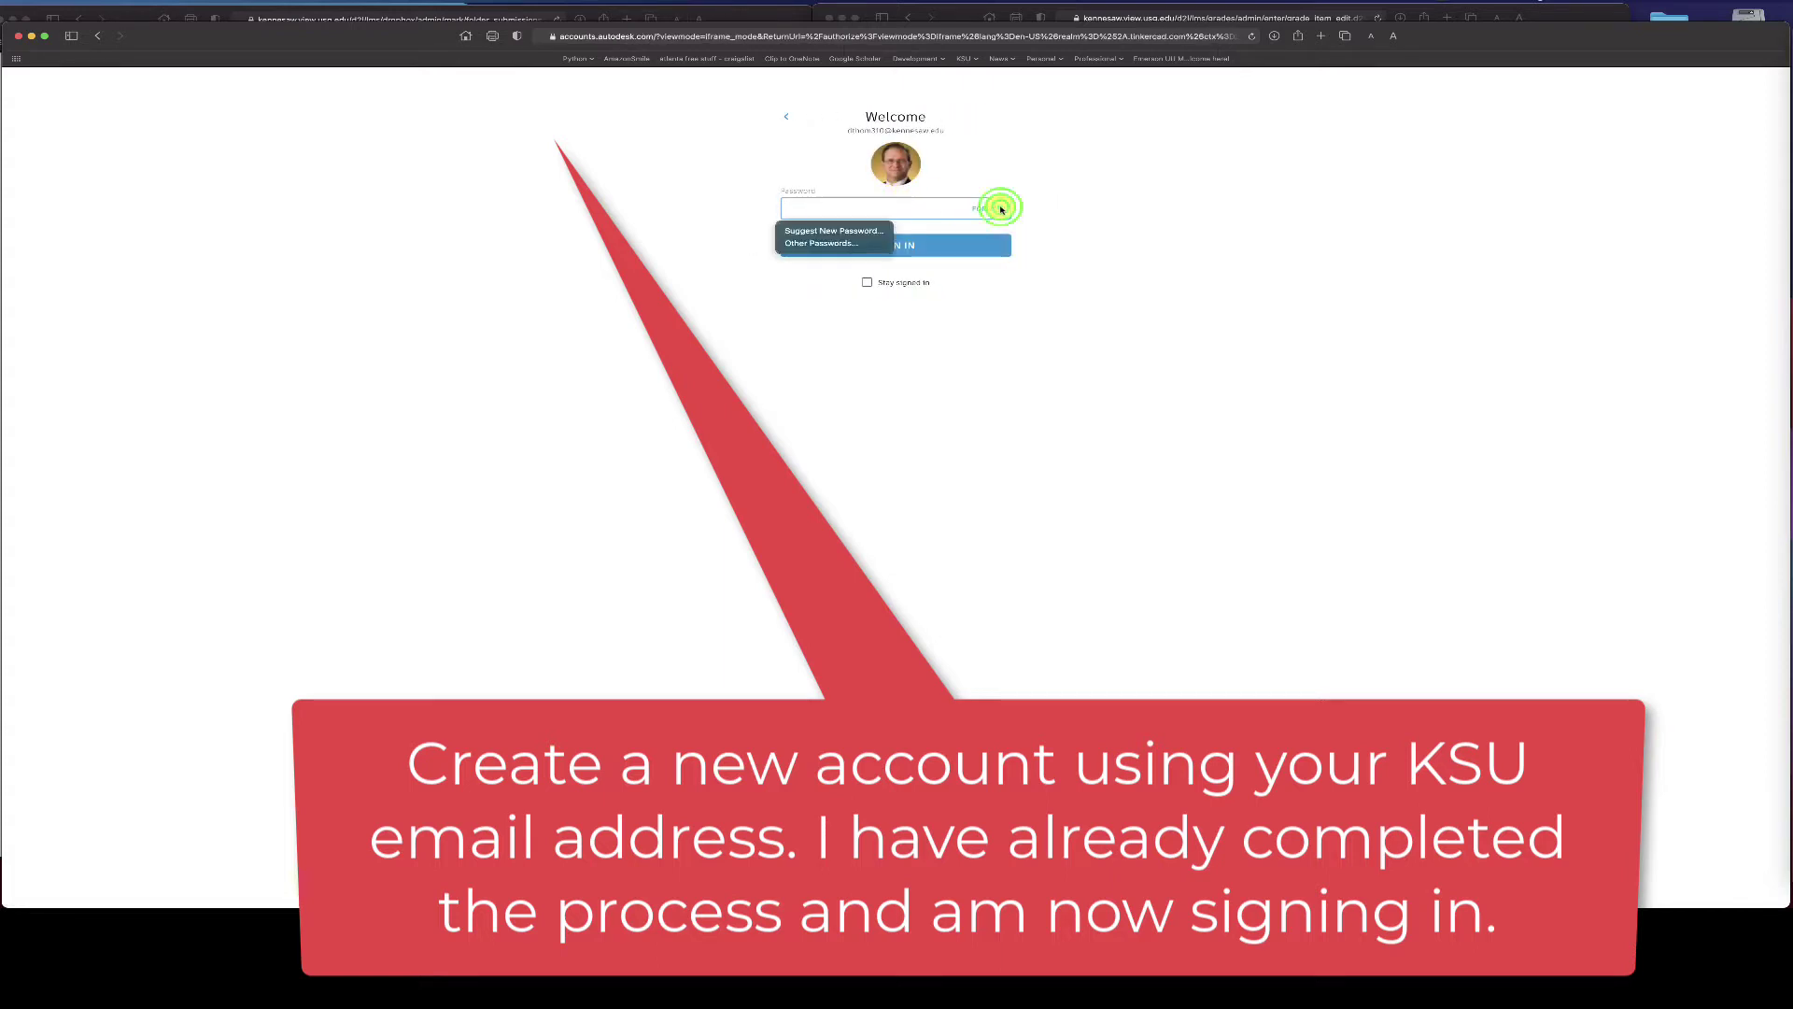
pyautogui.press('Tab')
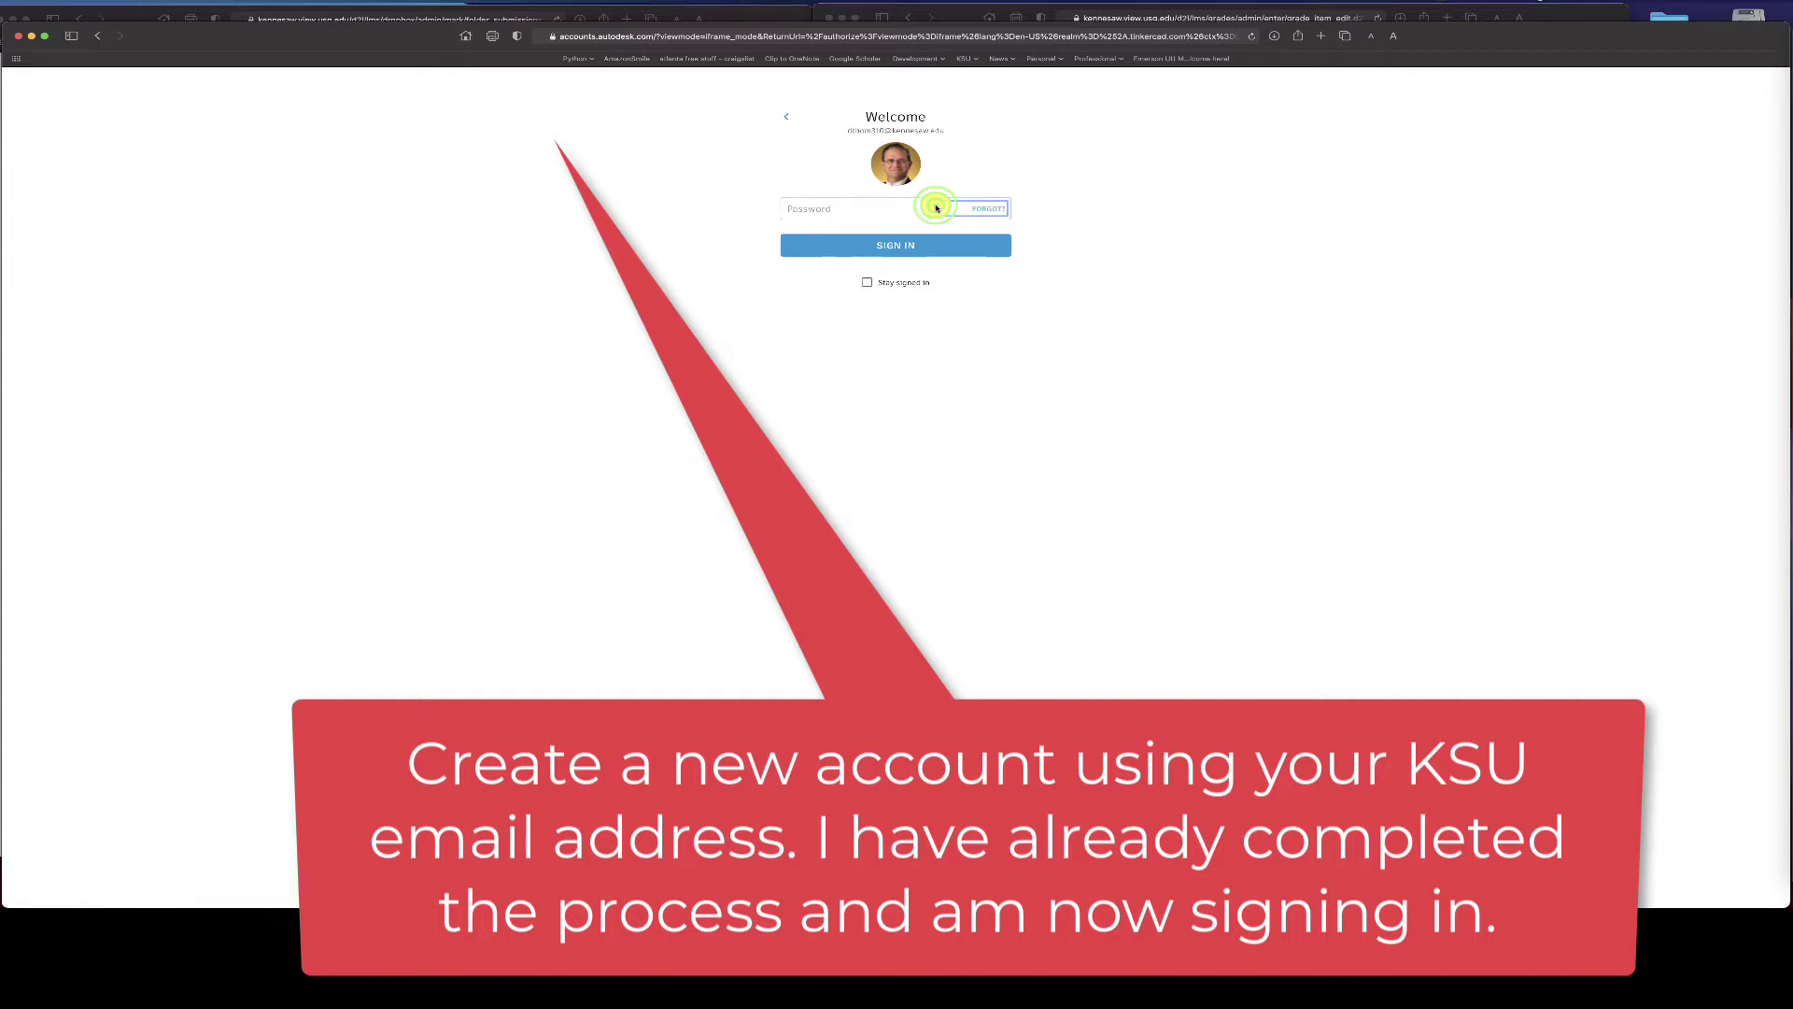
pyautogui.click(894, 206)
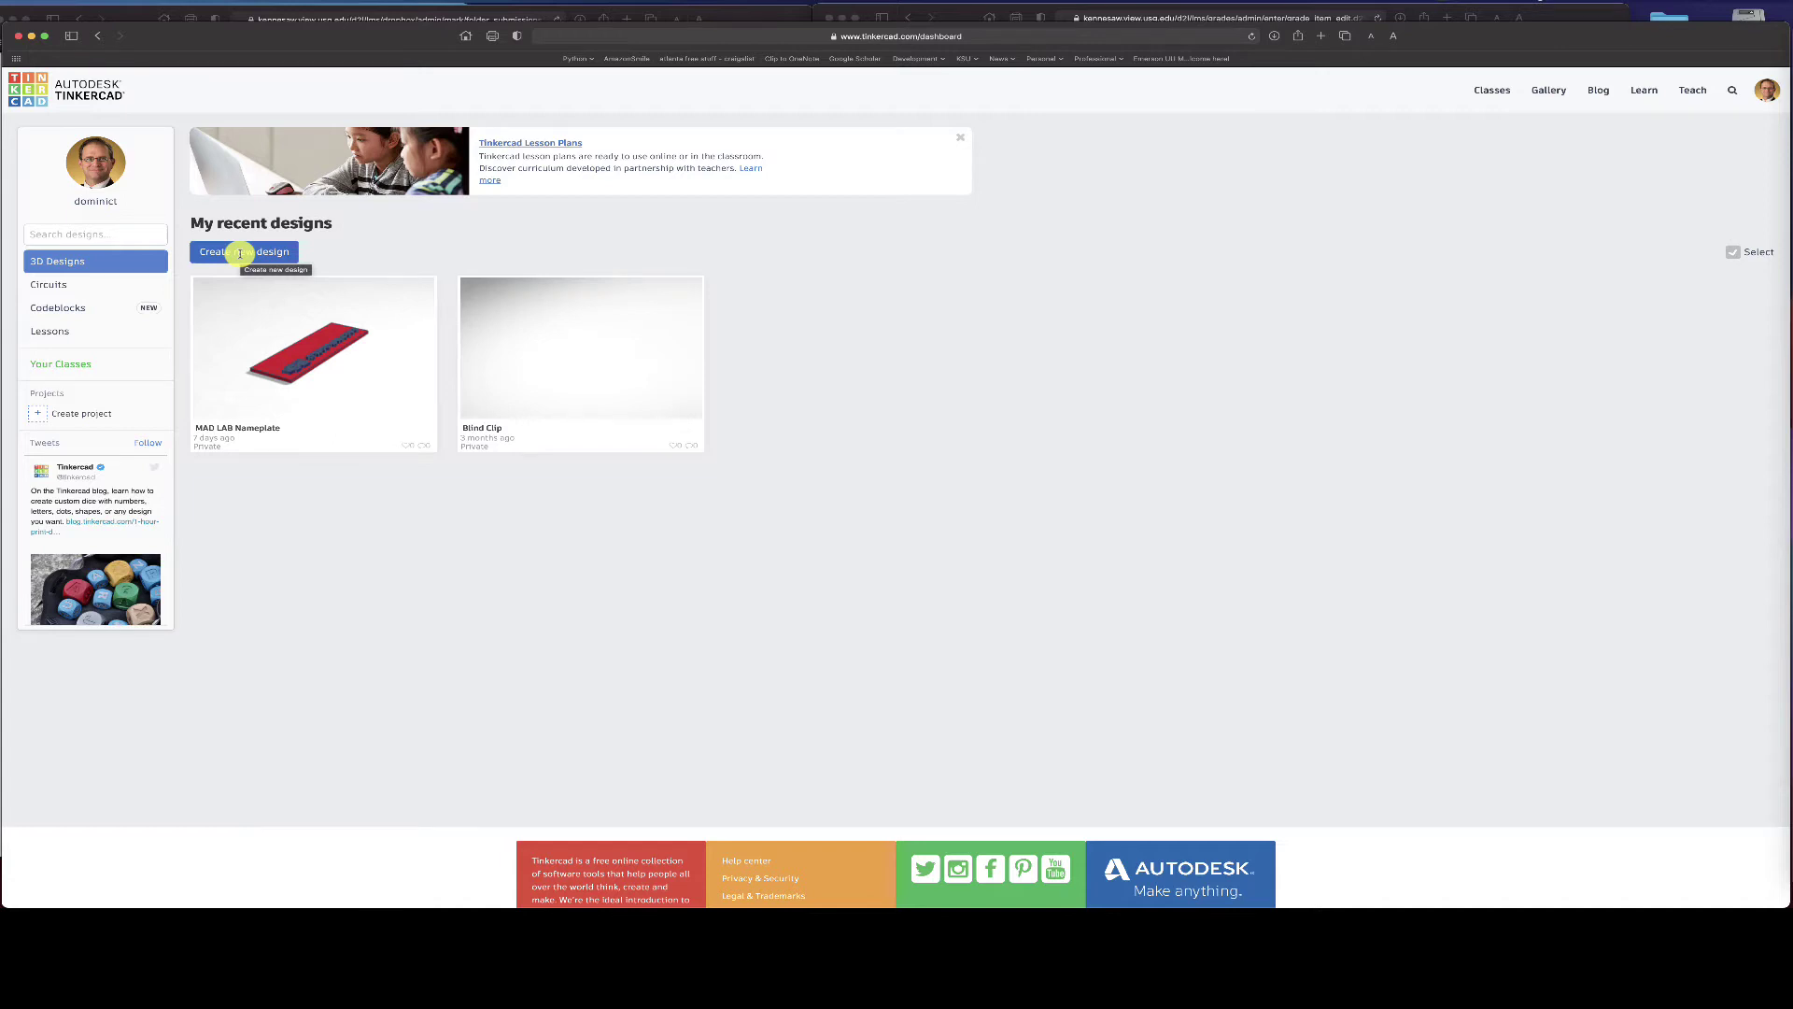
# - Create a new blank 3D design from the dashboard
pyautogui.click(240, 252)
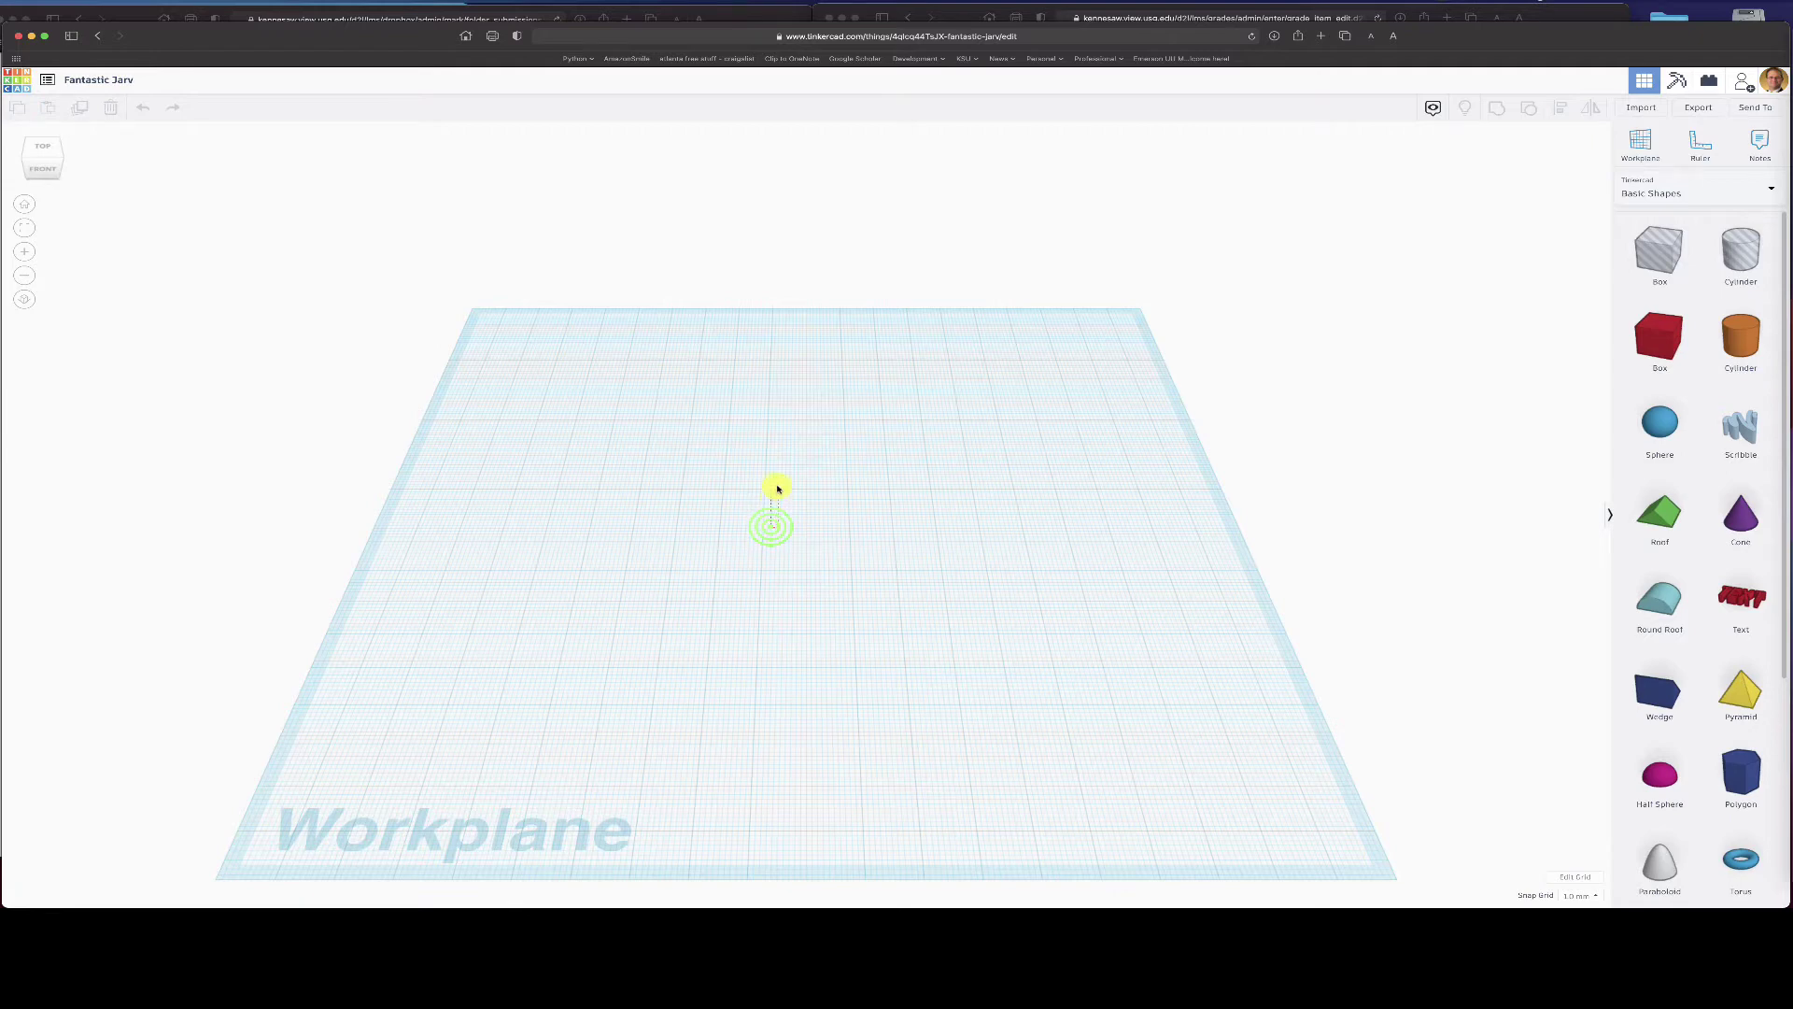
pyautogui.click(688, 517)
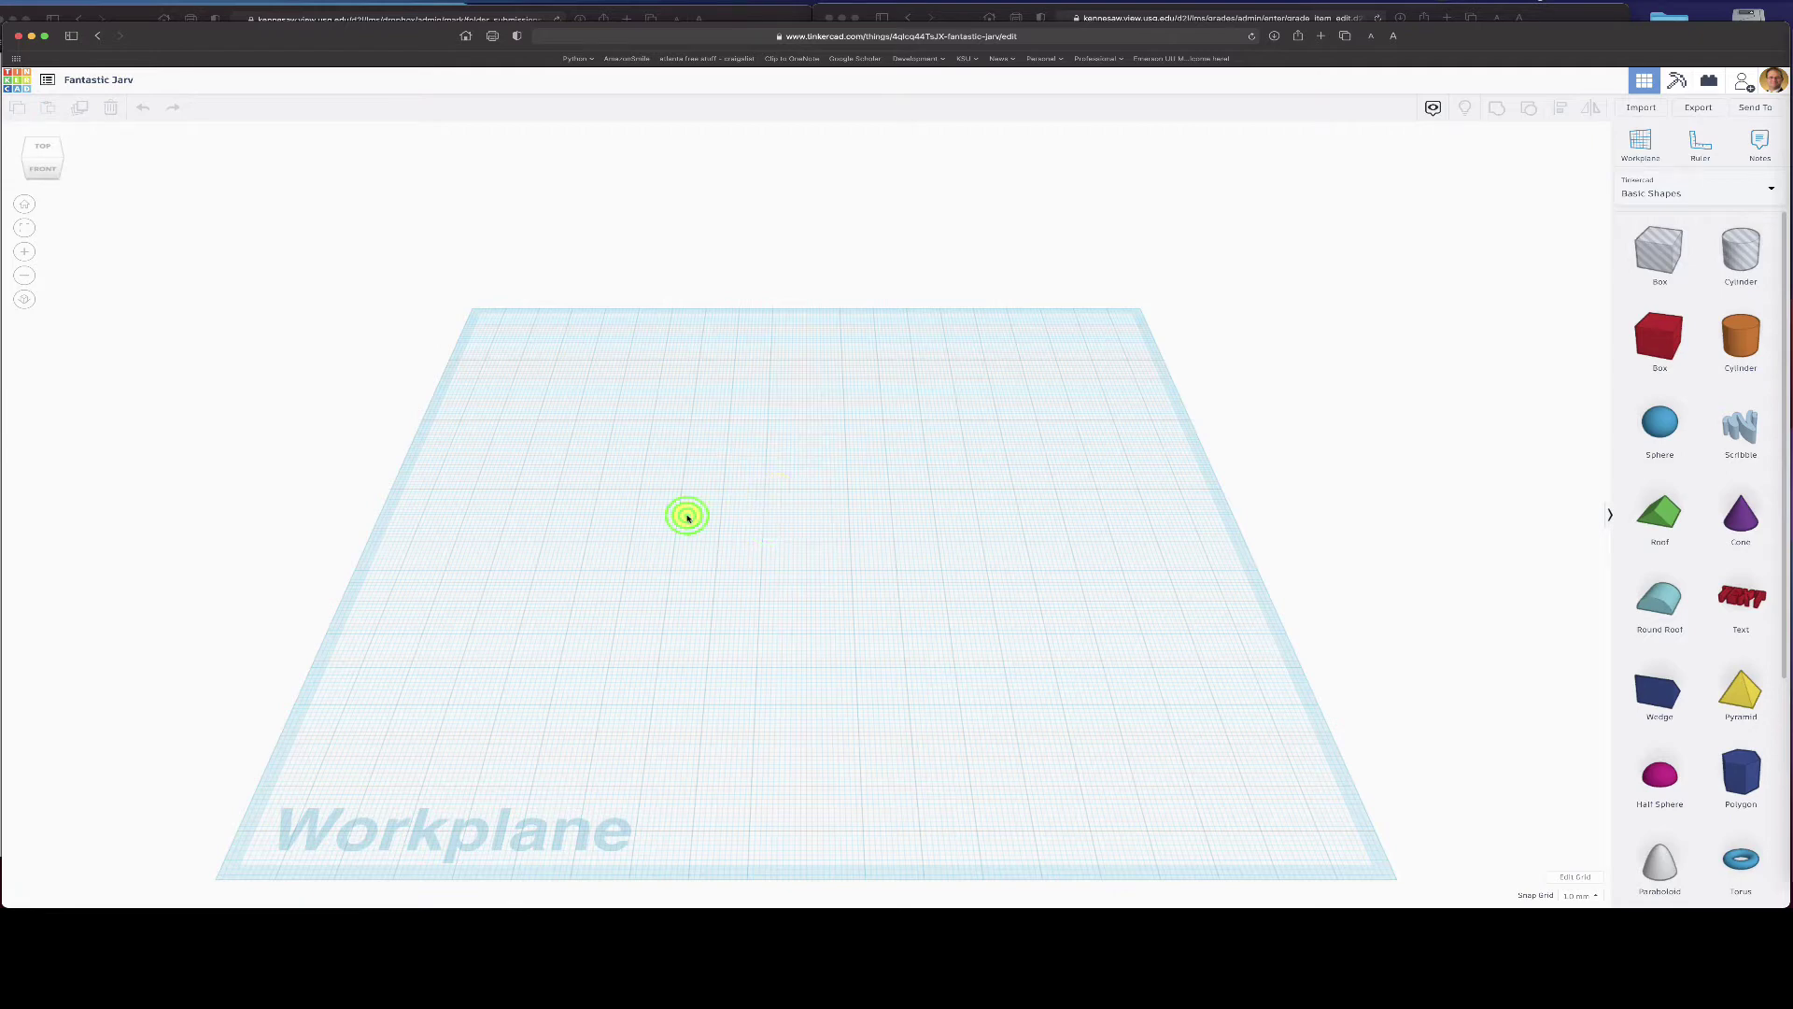
pyautogui.click(42, 174)
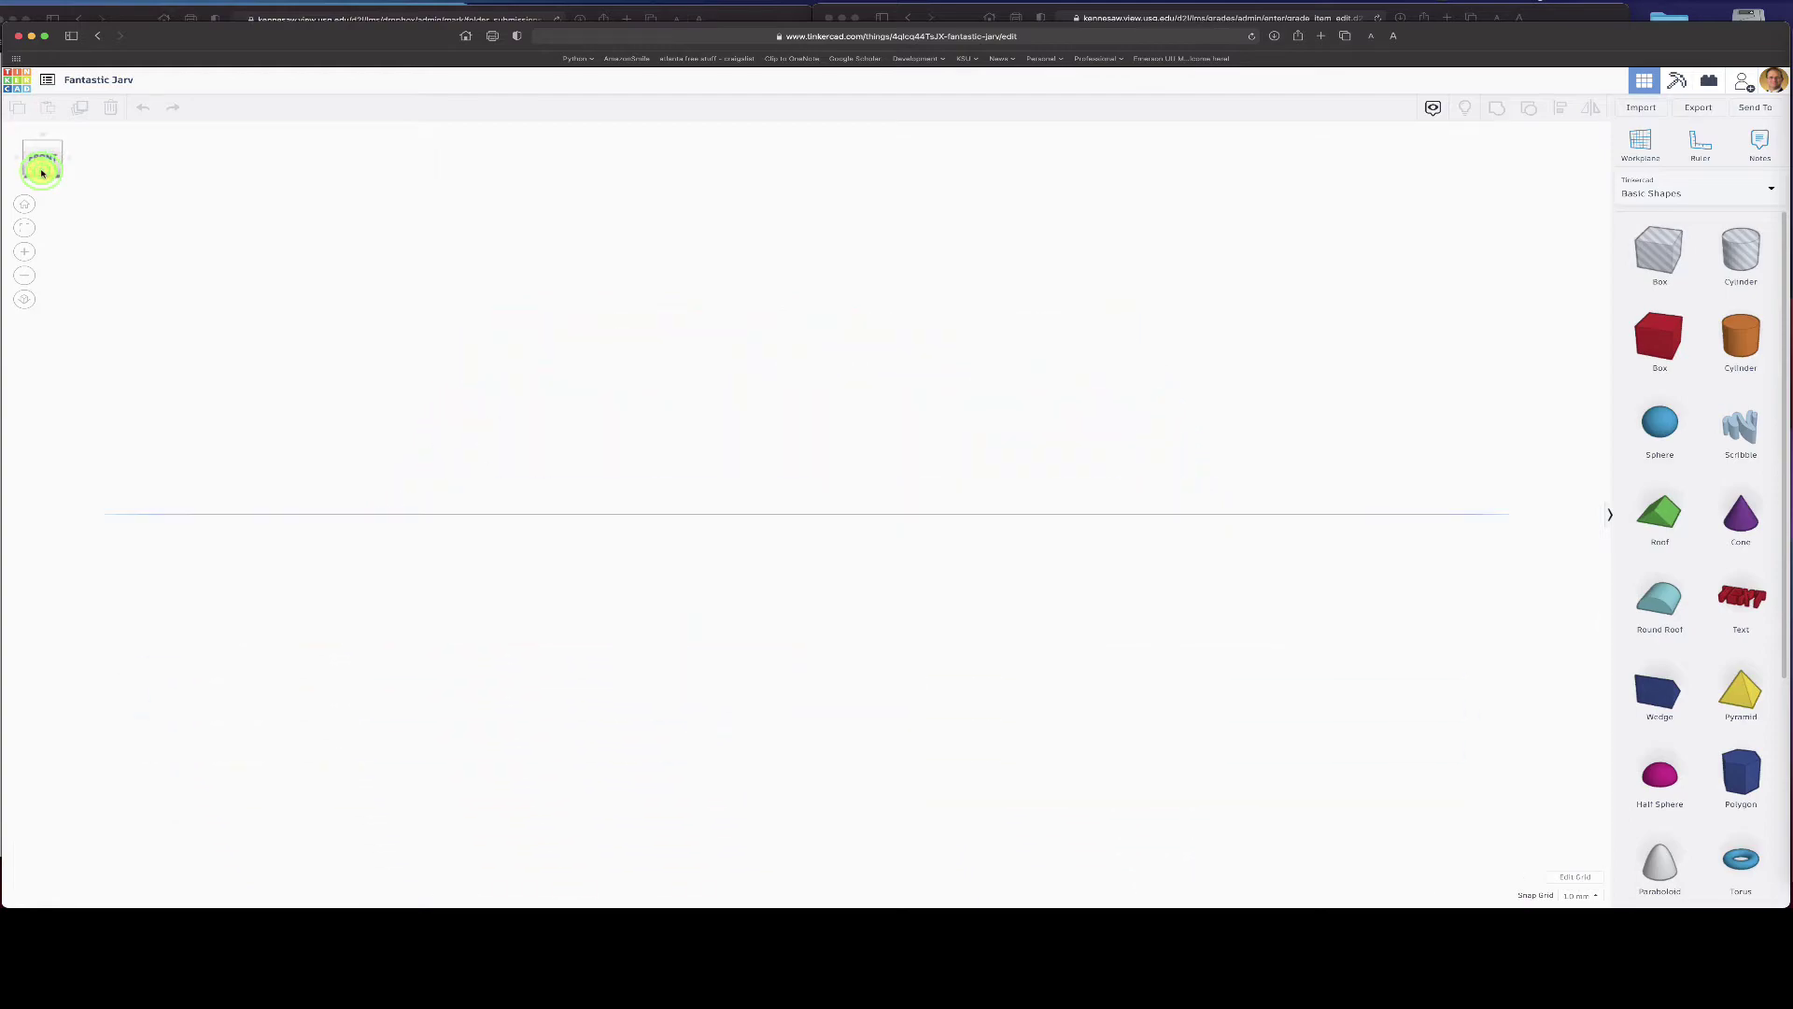
pyautogui.click(43, 151)
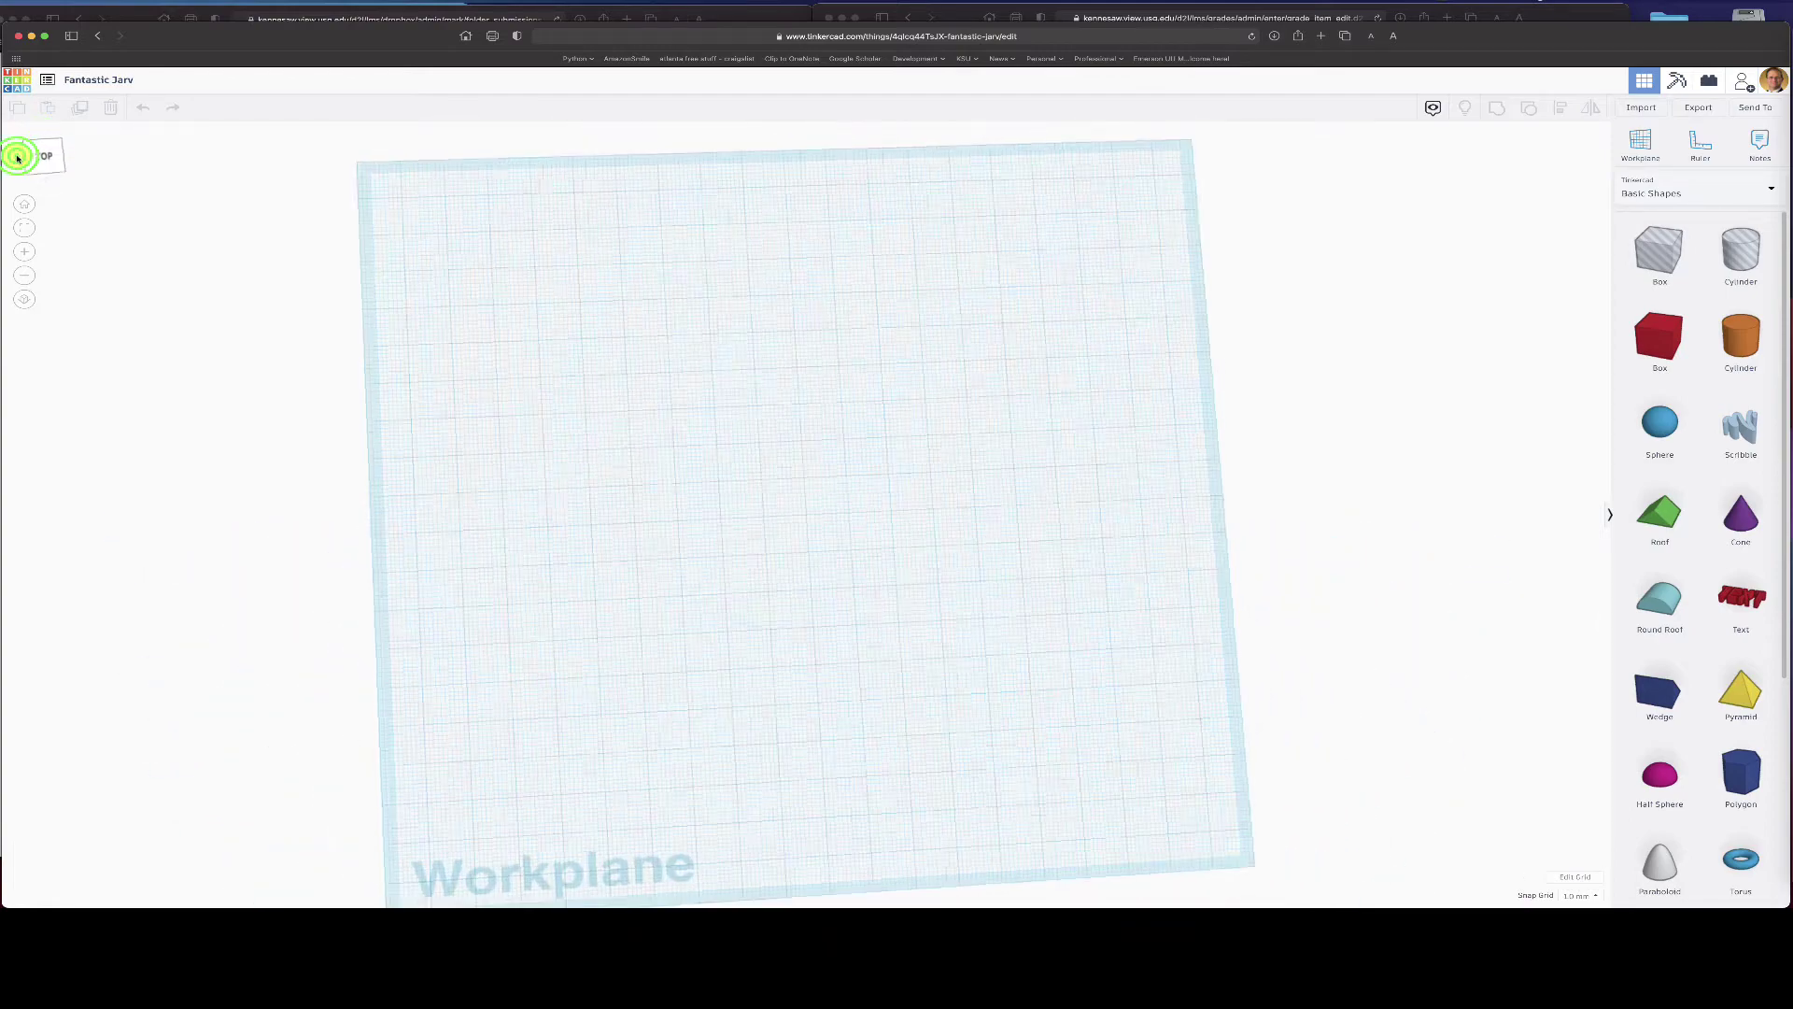
pyautogui.click(18, 157)
pyautogui.click(14, 161)
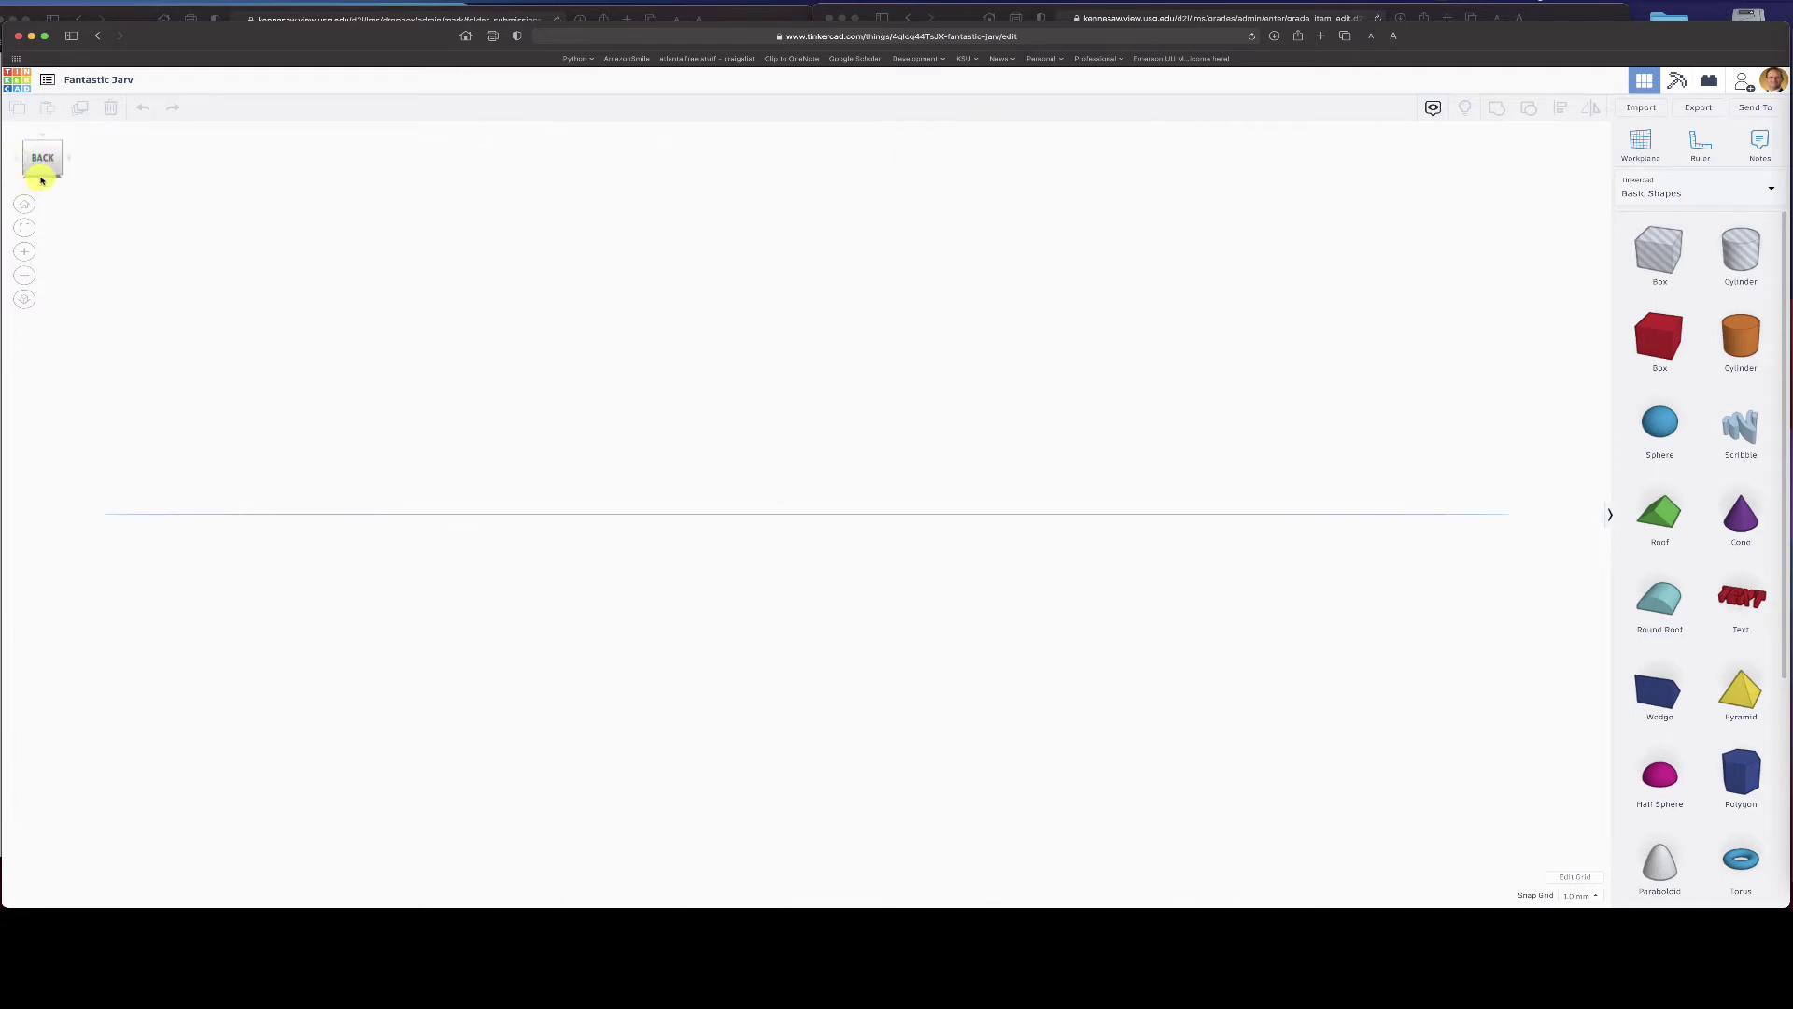
pyautogui.click(41, 180)
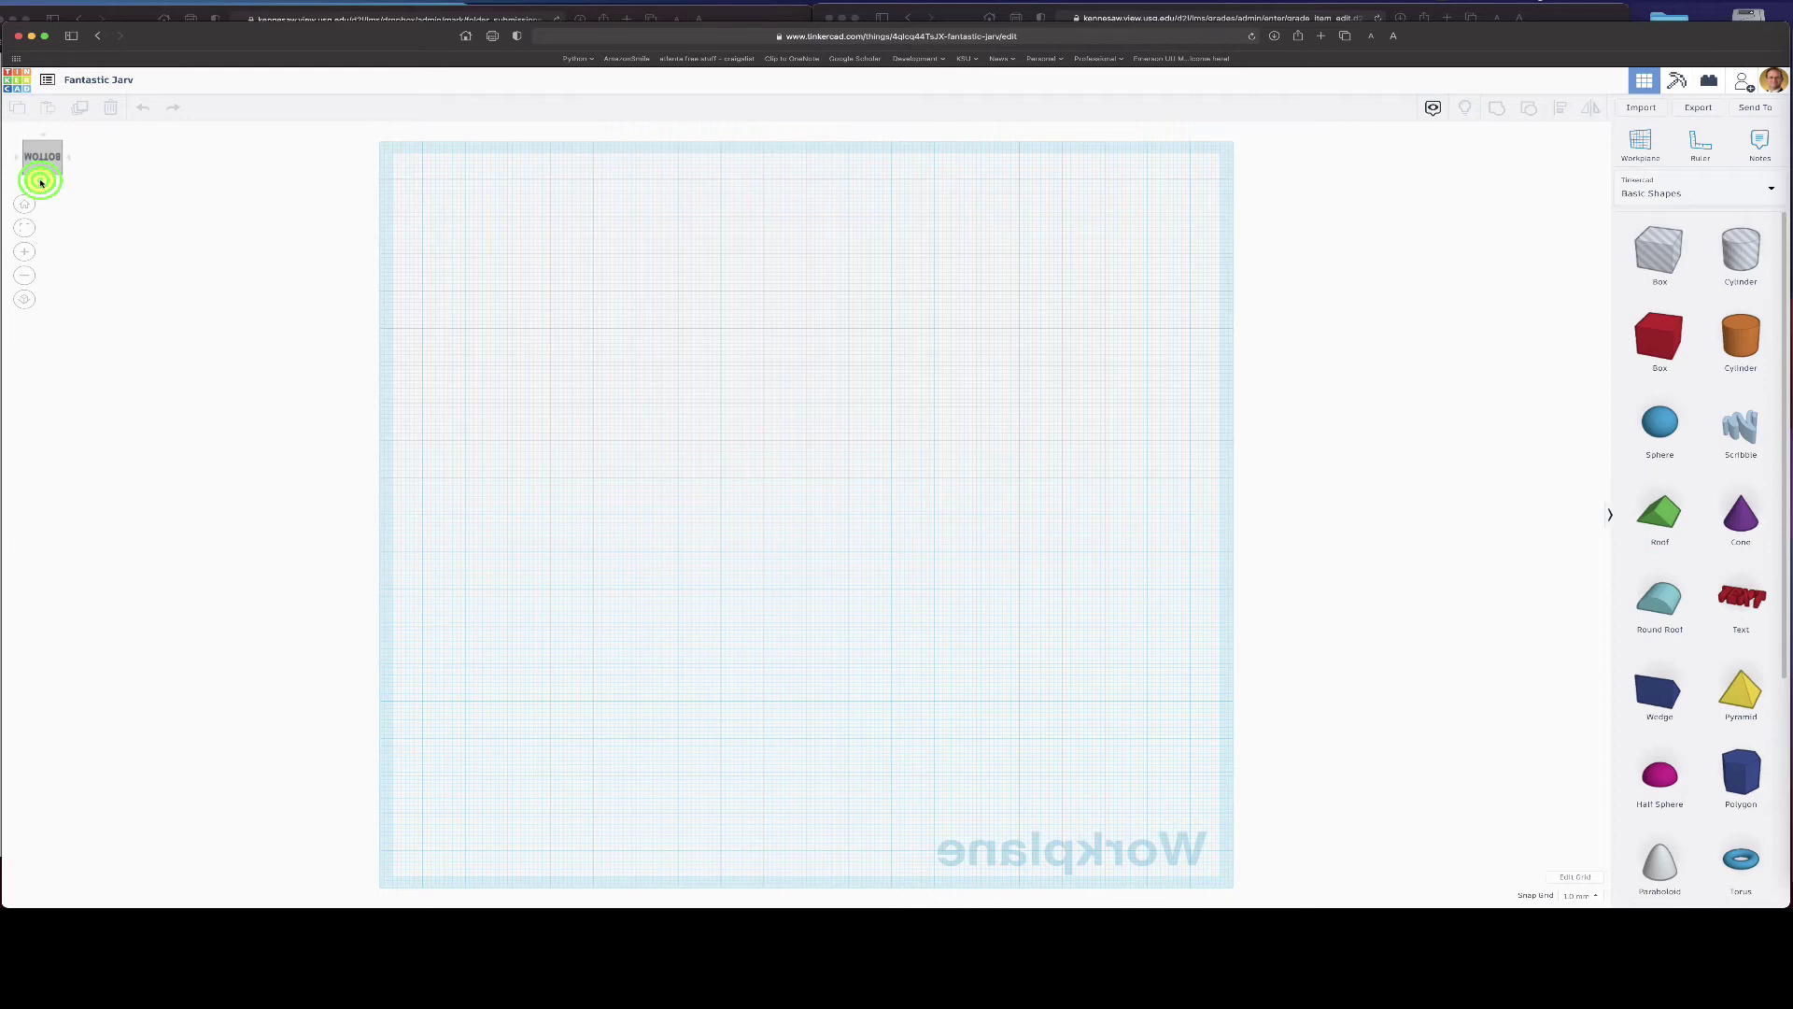
pyautogui.click(41, 182)
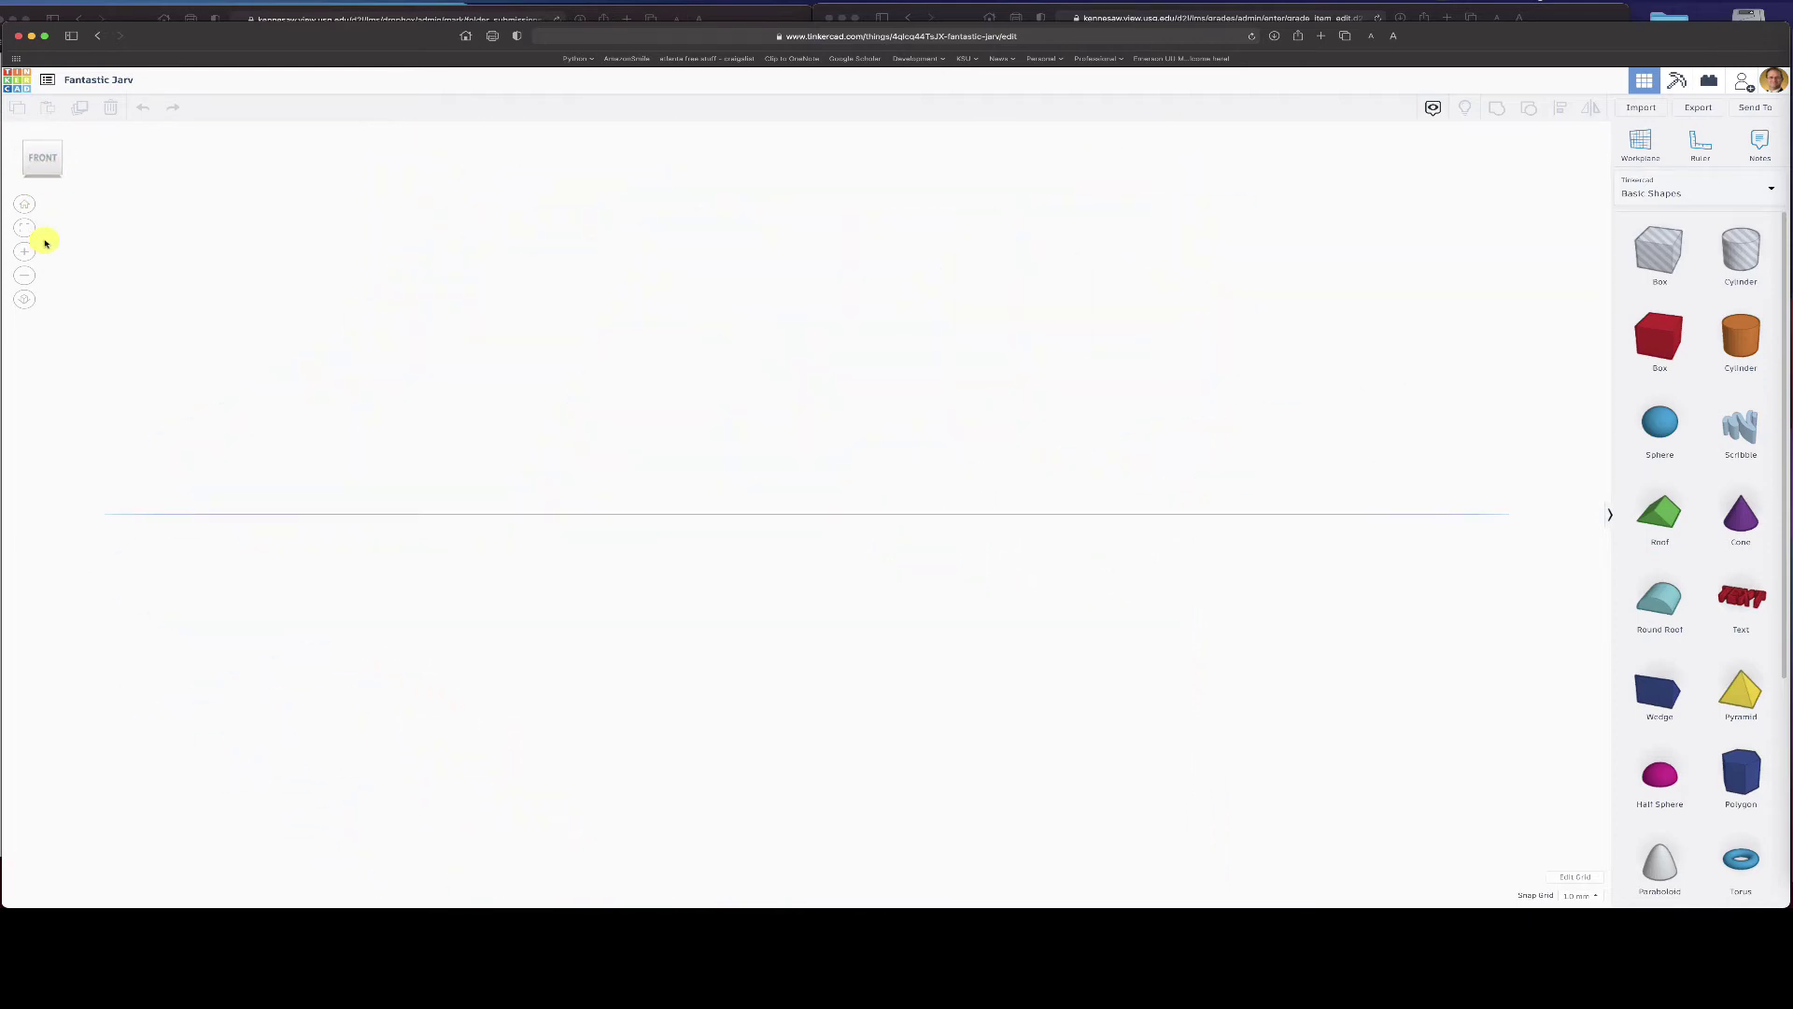
pyautogui.click(25, 275)
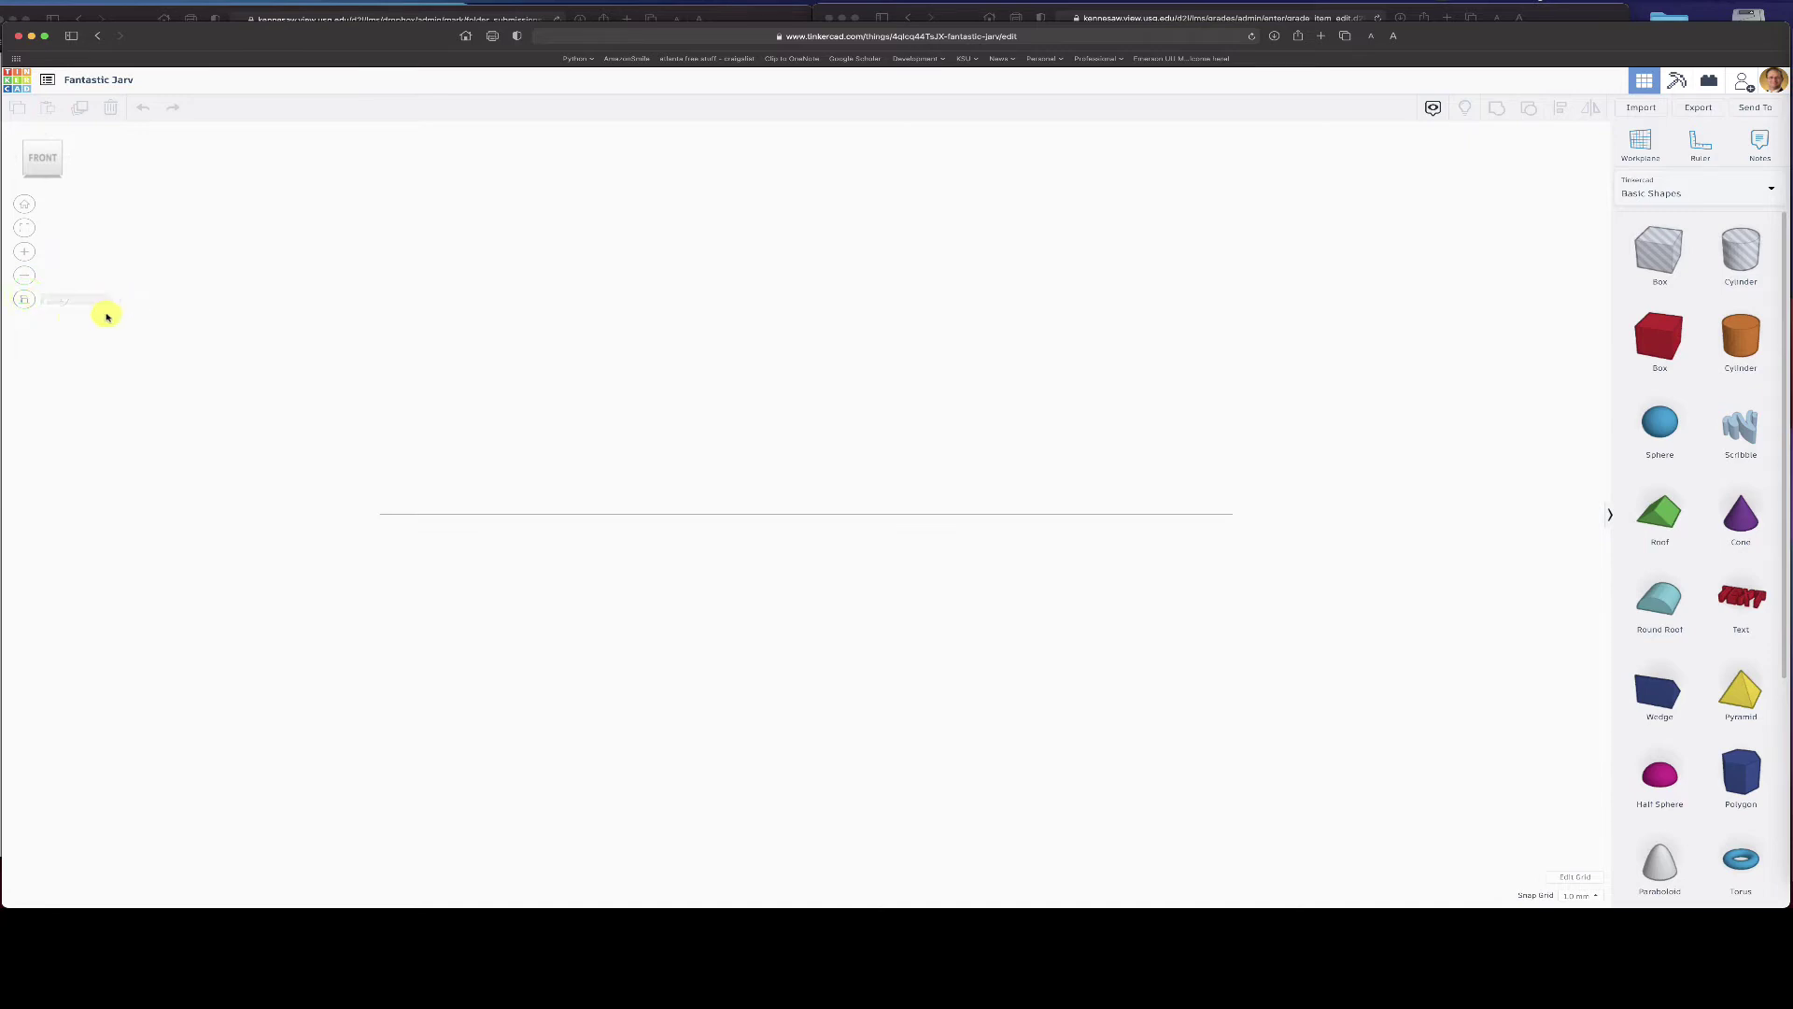
pyautogui.click(23, 300)
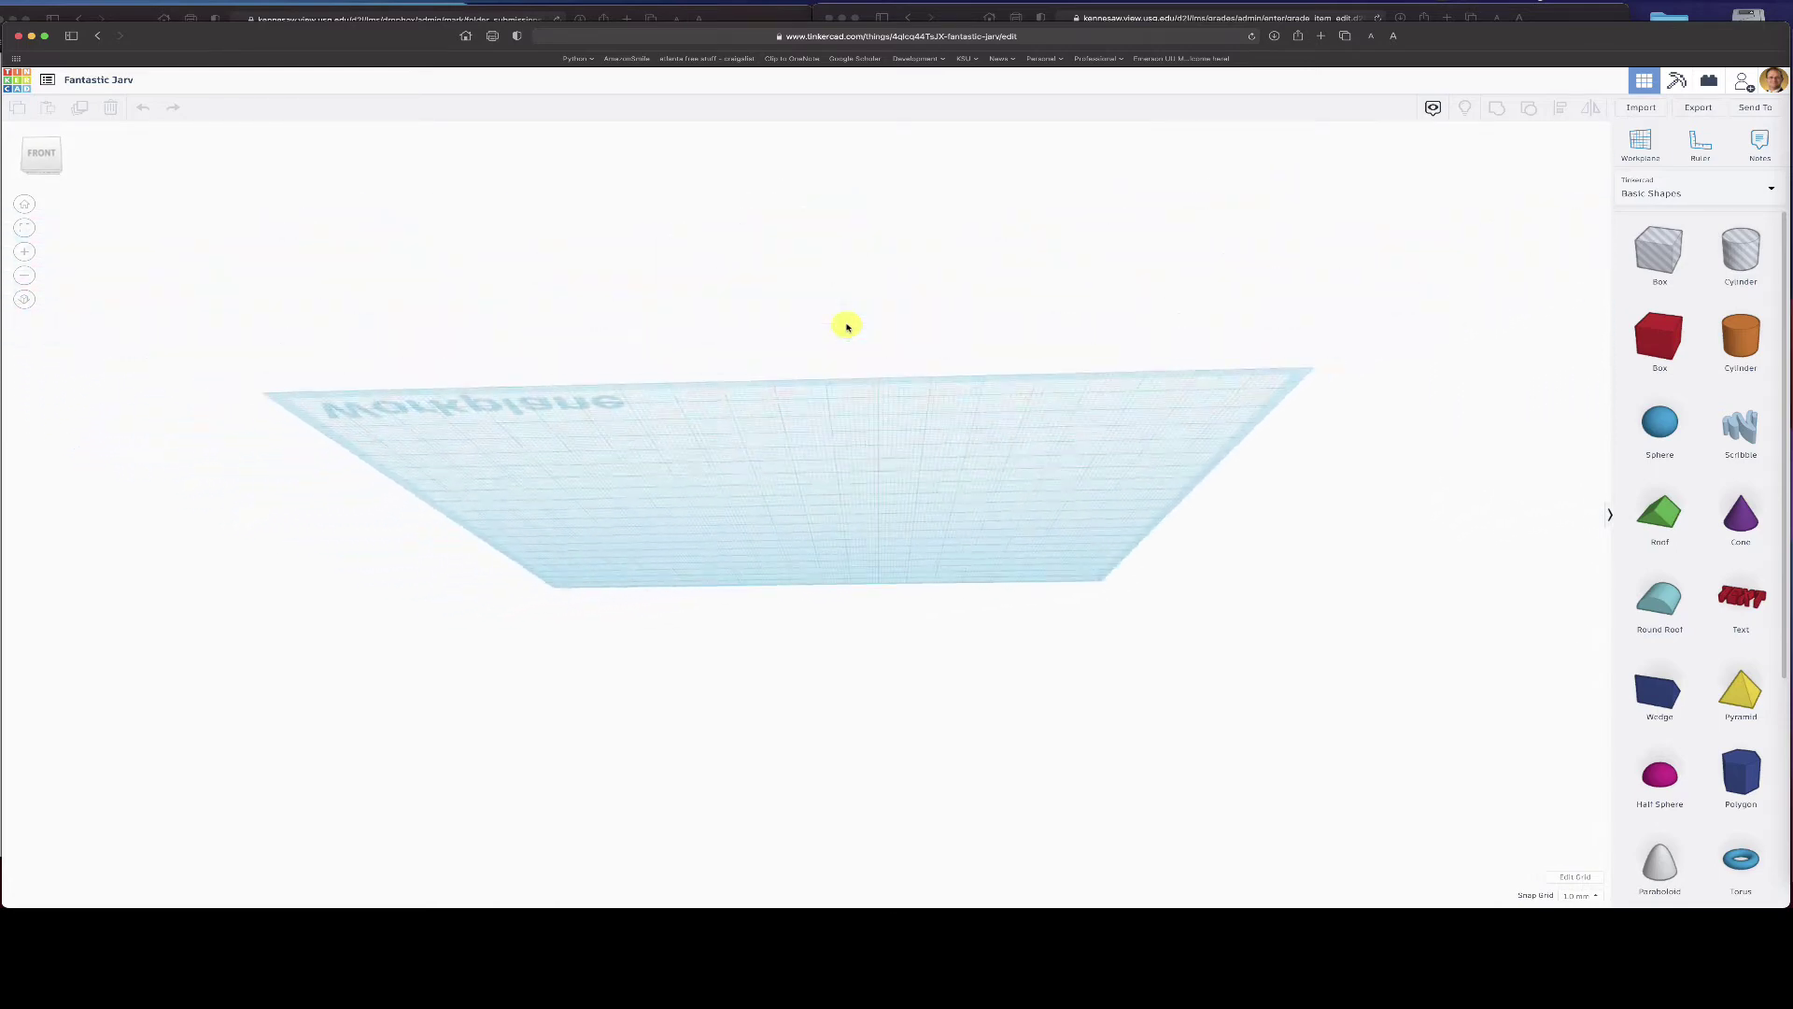
pyautogui.moveTo(845, 322); pyautogui.dragTo(861, 398, button='right')
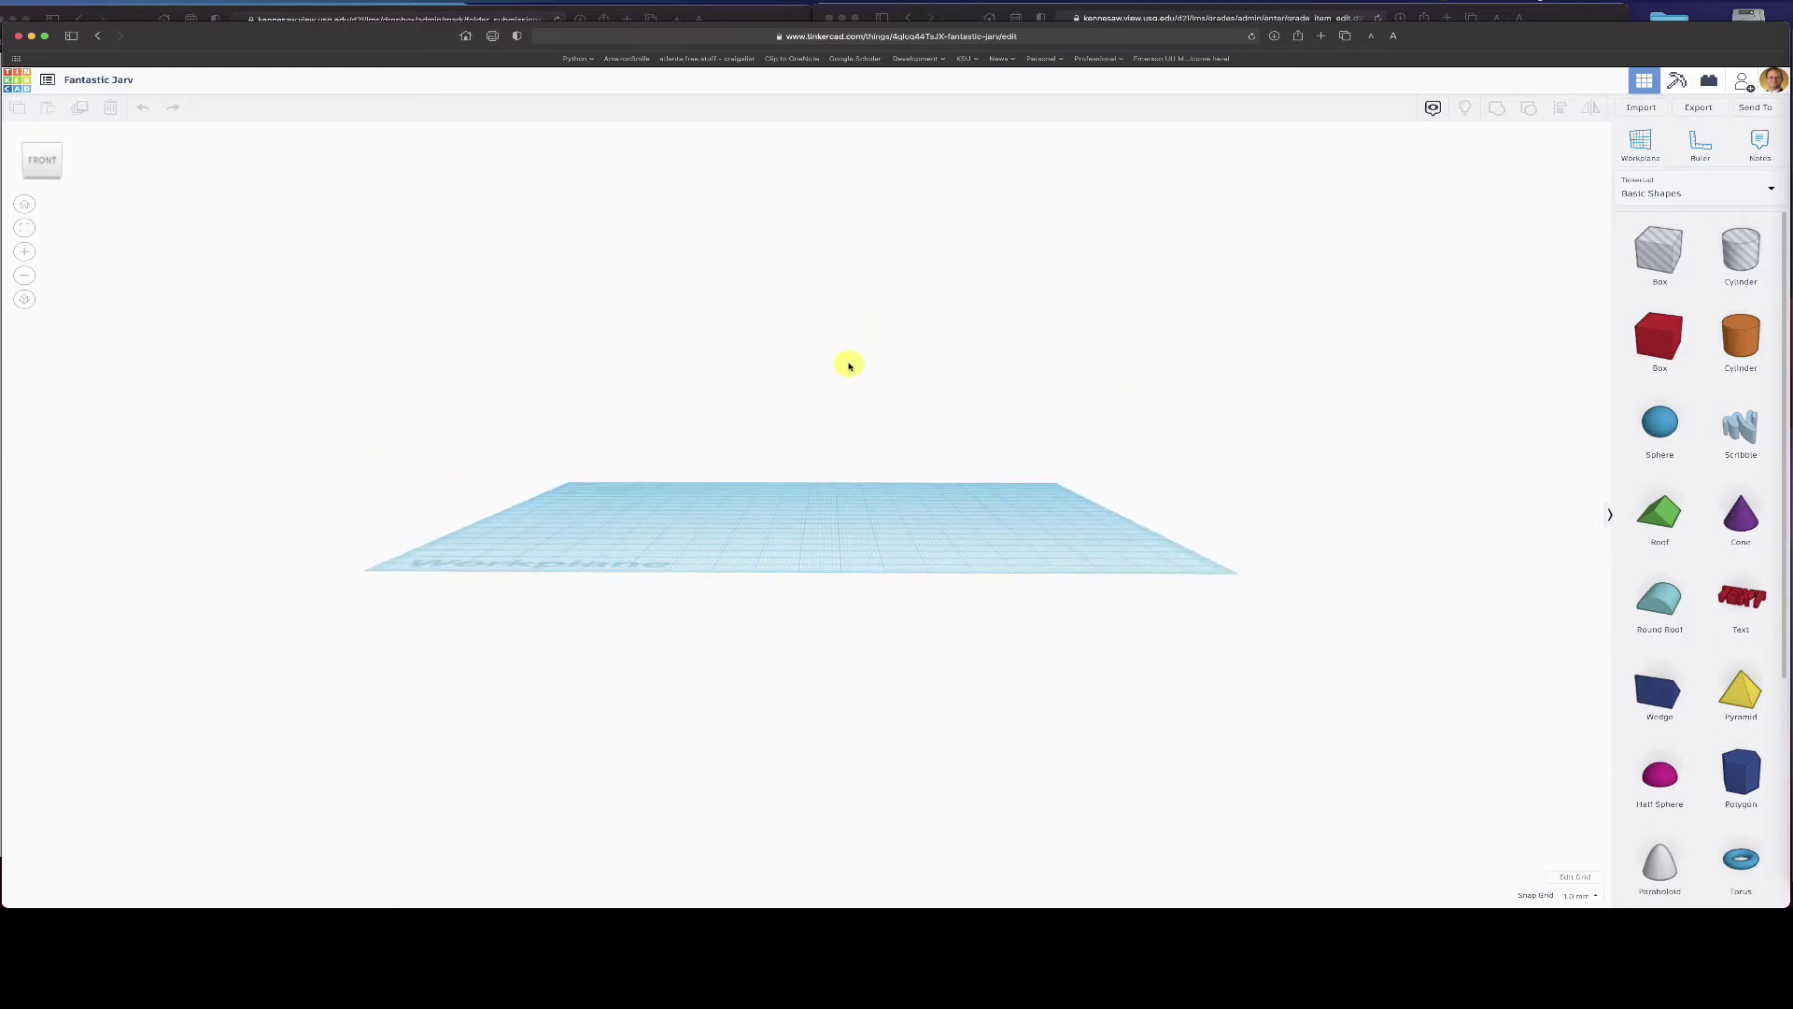
pyautogui.scroll(-3, 848, 360)
pyautogui.scroll(2, 848, 360)
pyautogui.scroll(3, 848, 360)
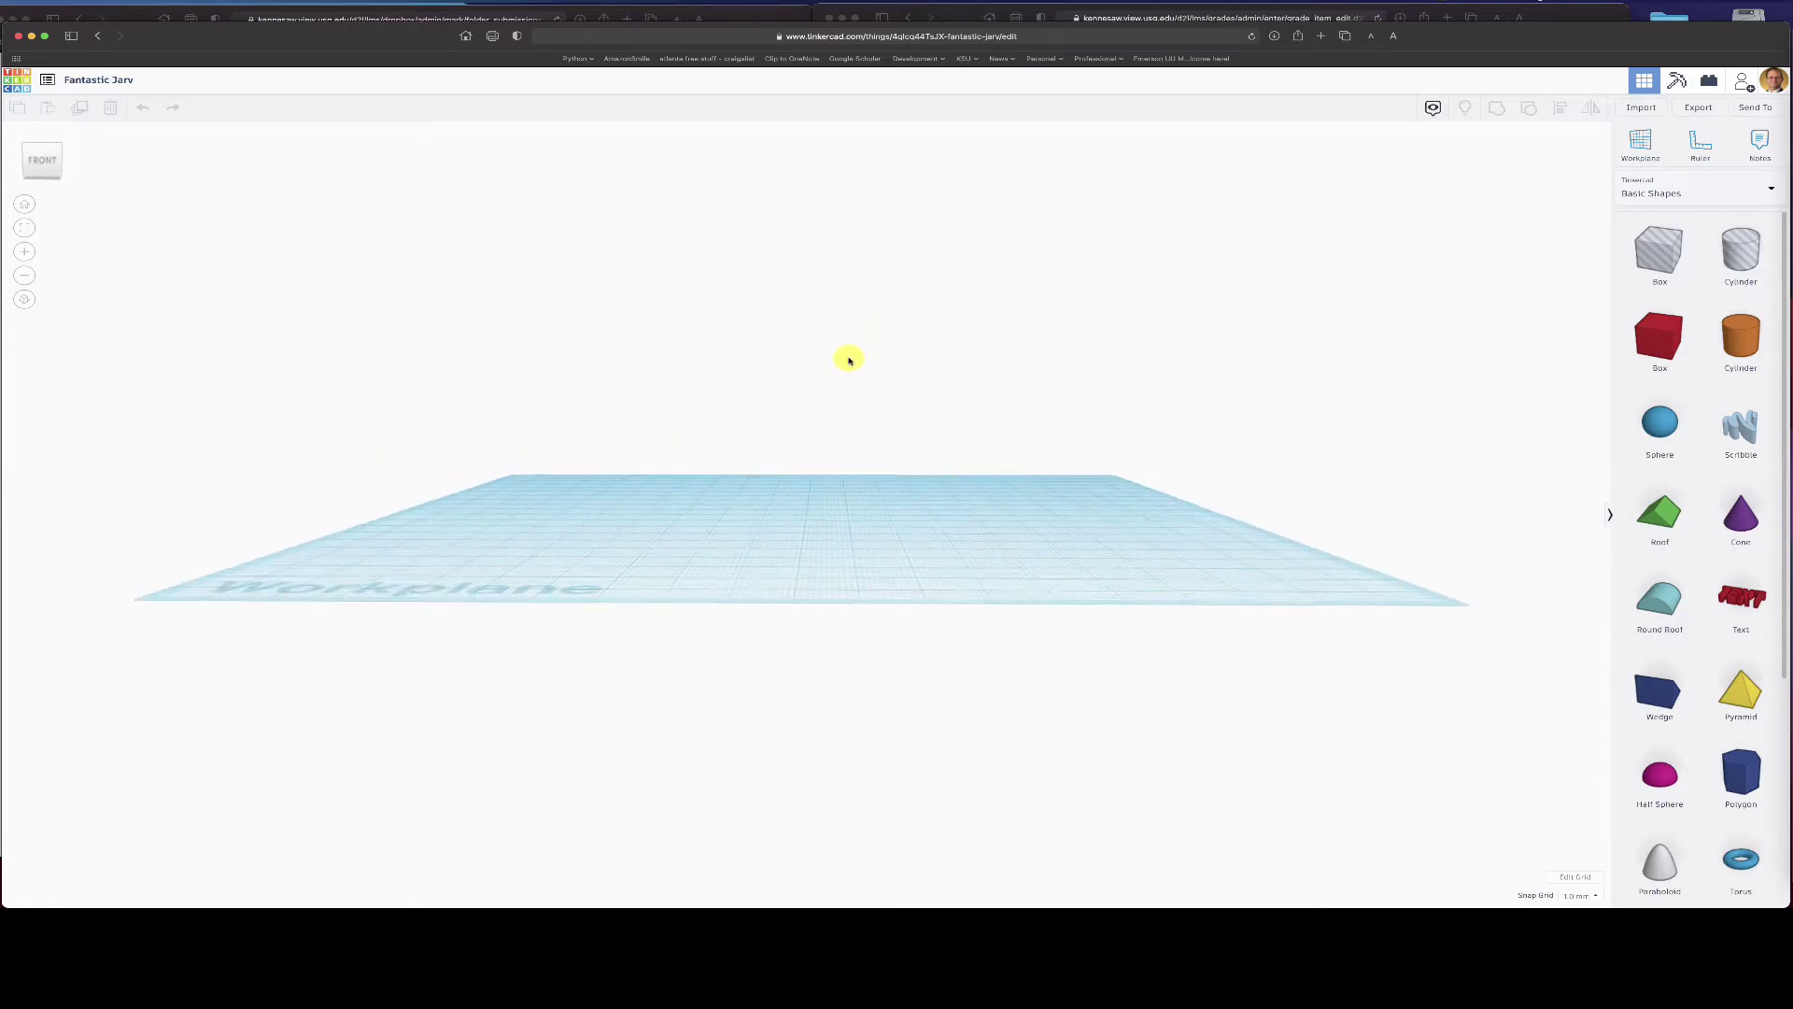
pyautogui.scroll(-4, 848, 361)
pyautogui.scroll(3, 848, 361)
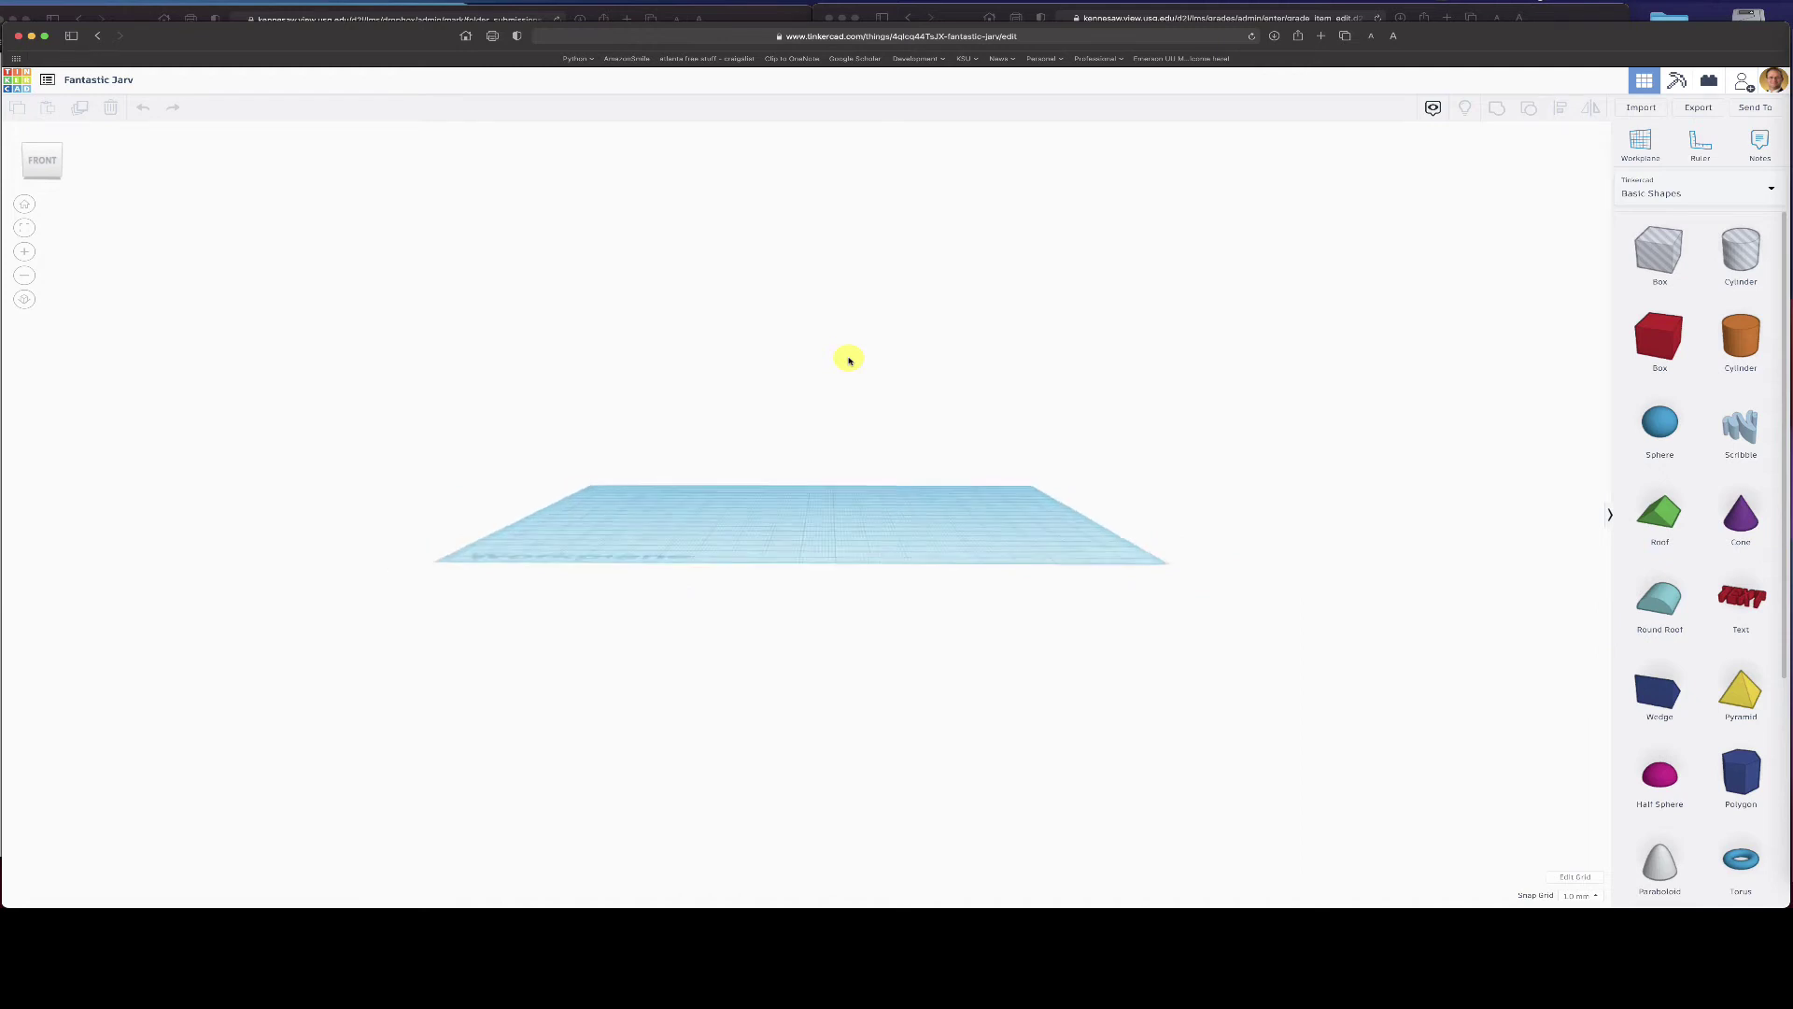
pyautogui.scroll(-2, 848, 360)
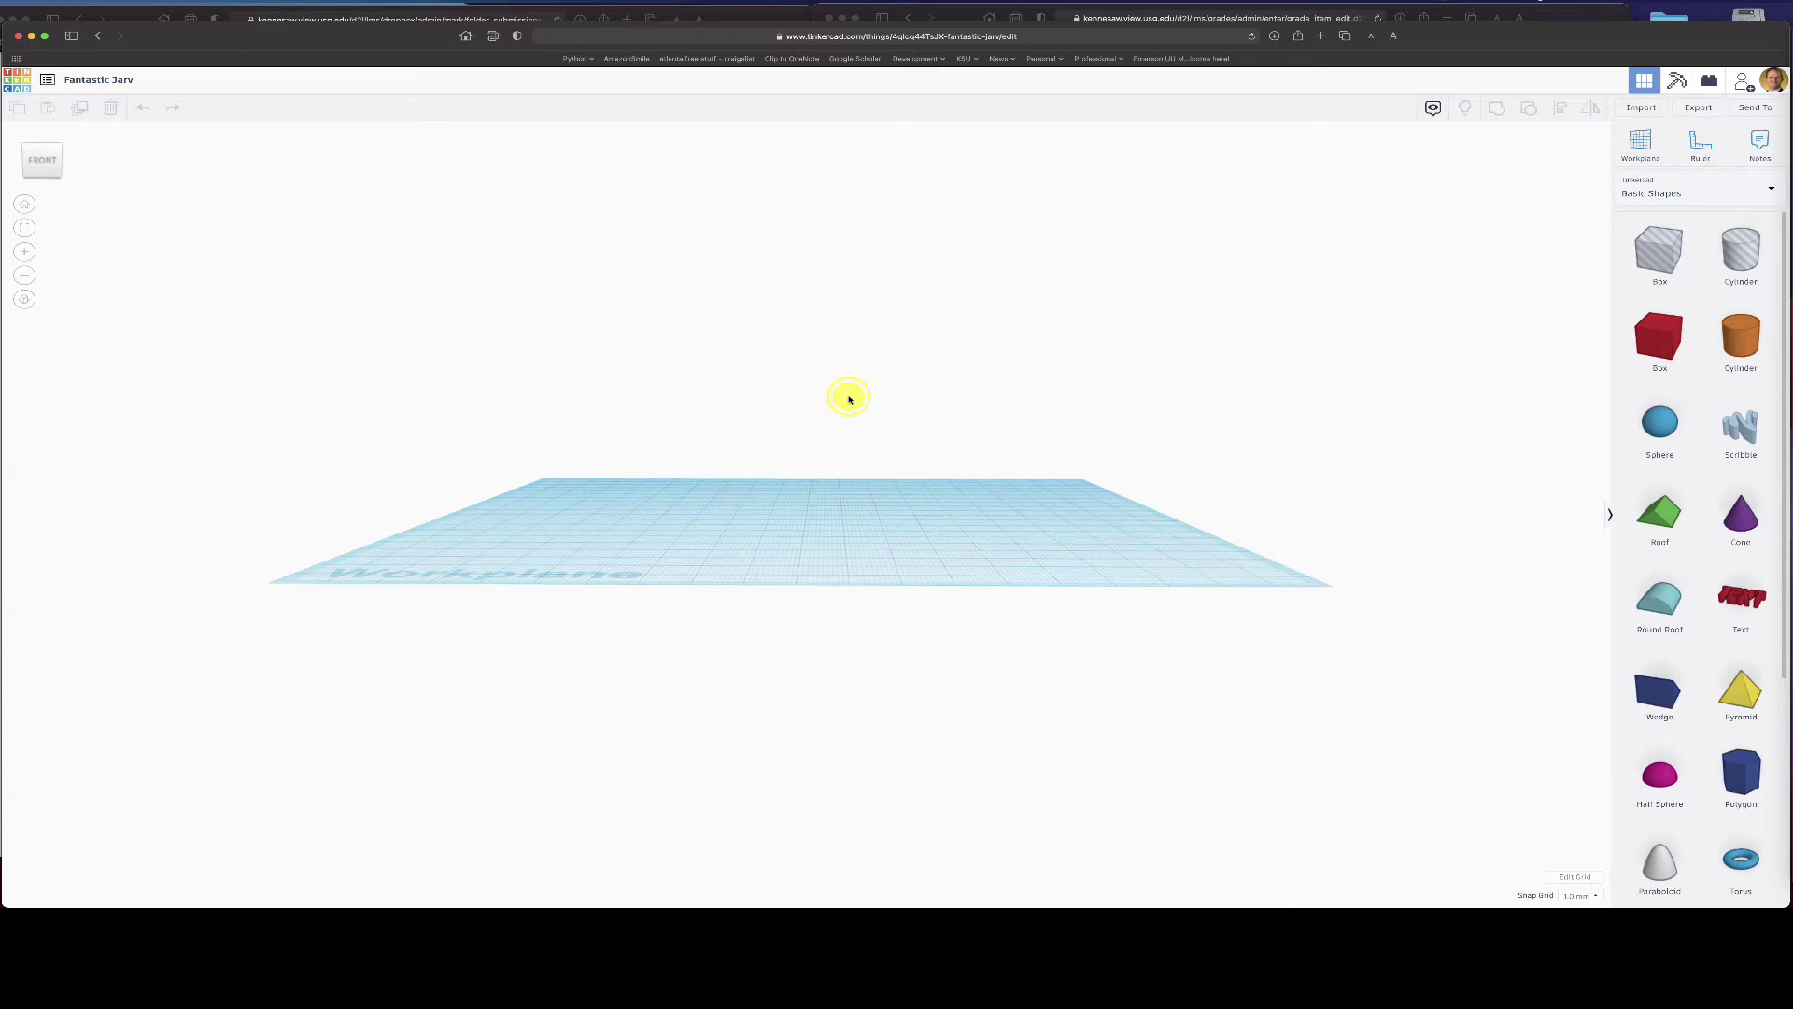
pyautogui.moveTo(849, 396); pyautogui.dragTo(853, 513, button='right')
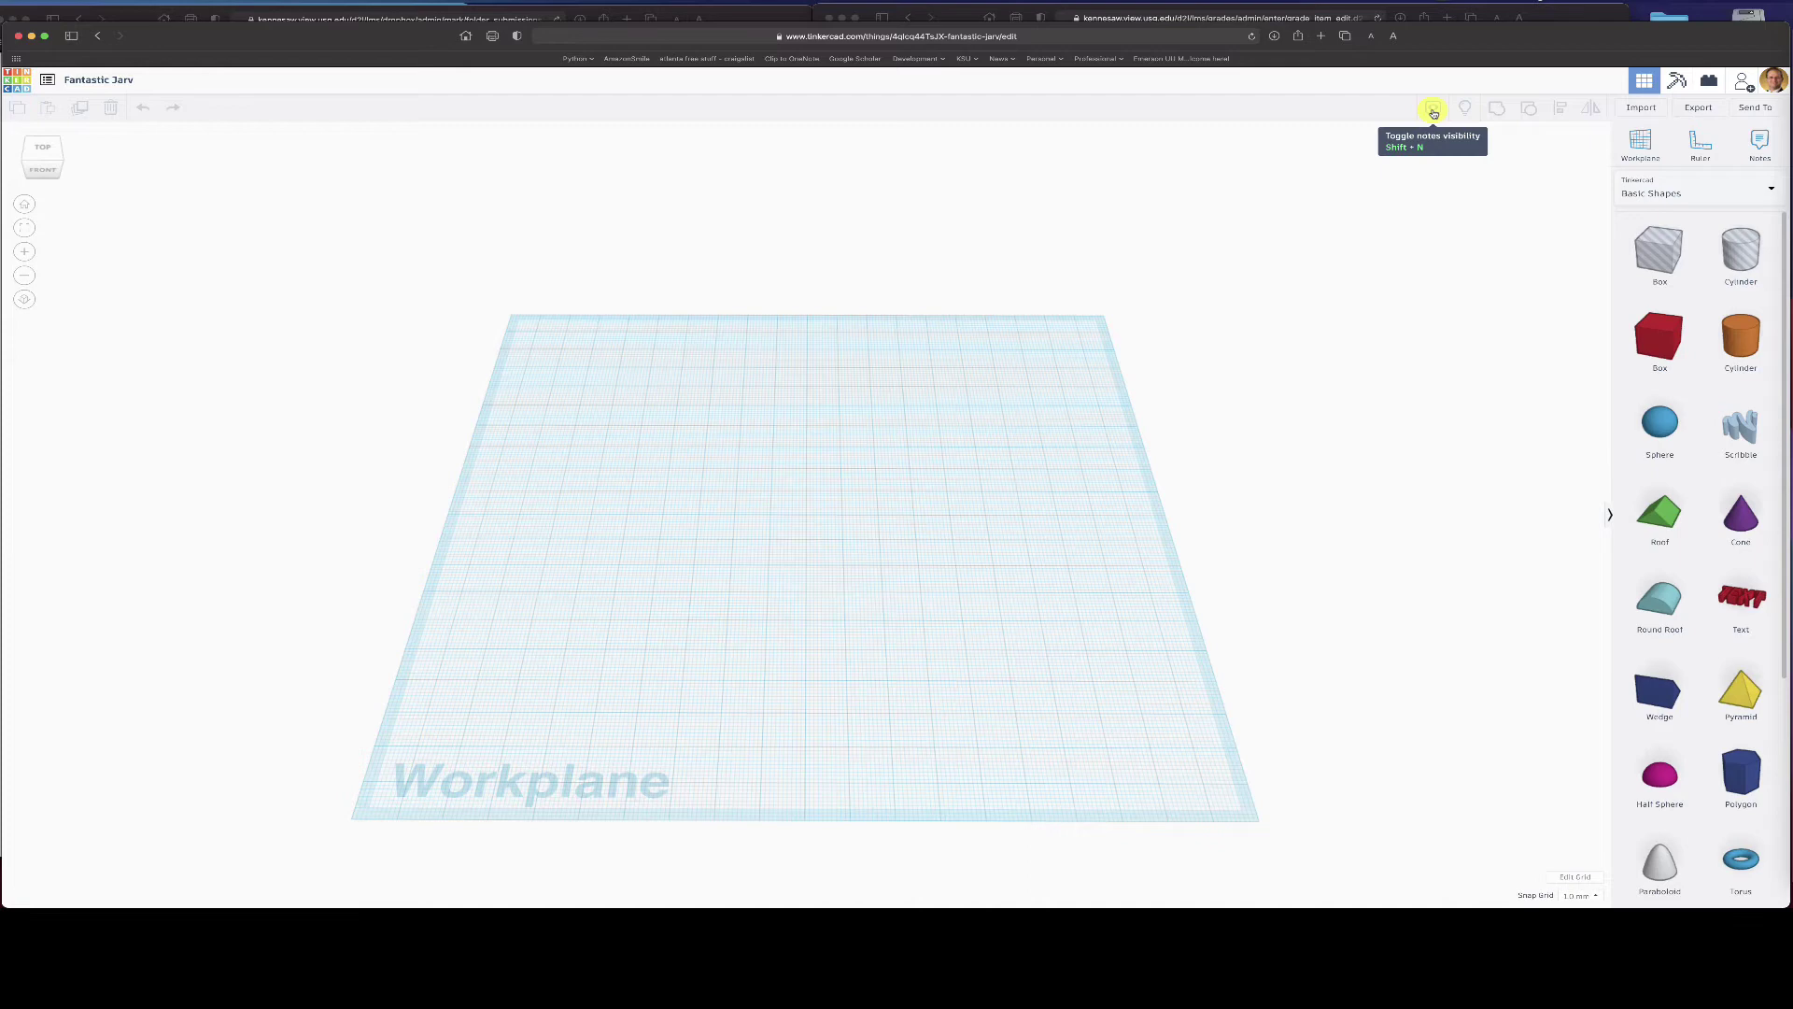
pyautogui.click(1434, 111)
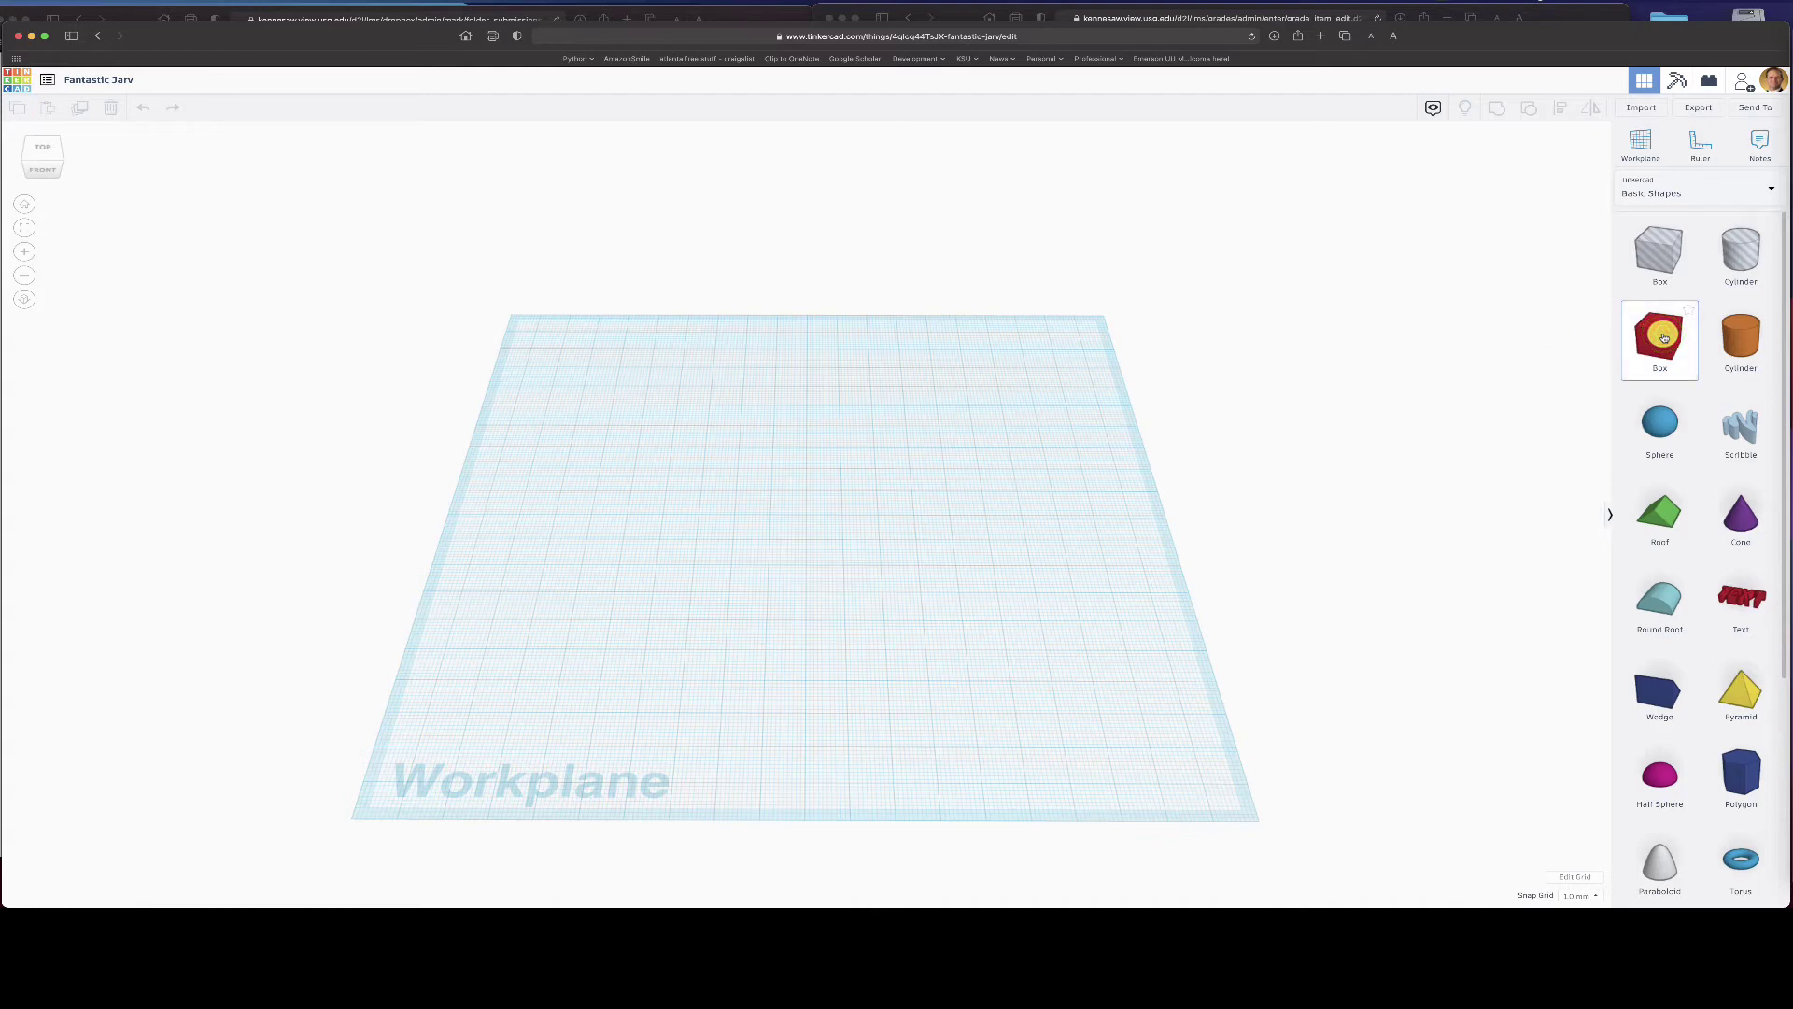
# - Add a red box, flatten it to 2 mm tall, and stretch it lengthwise
pyautogui.moveTo(1663, 338); pyautogui.dragTo(772, 446)
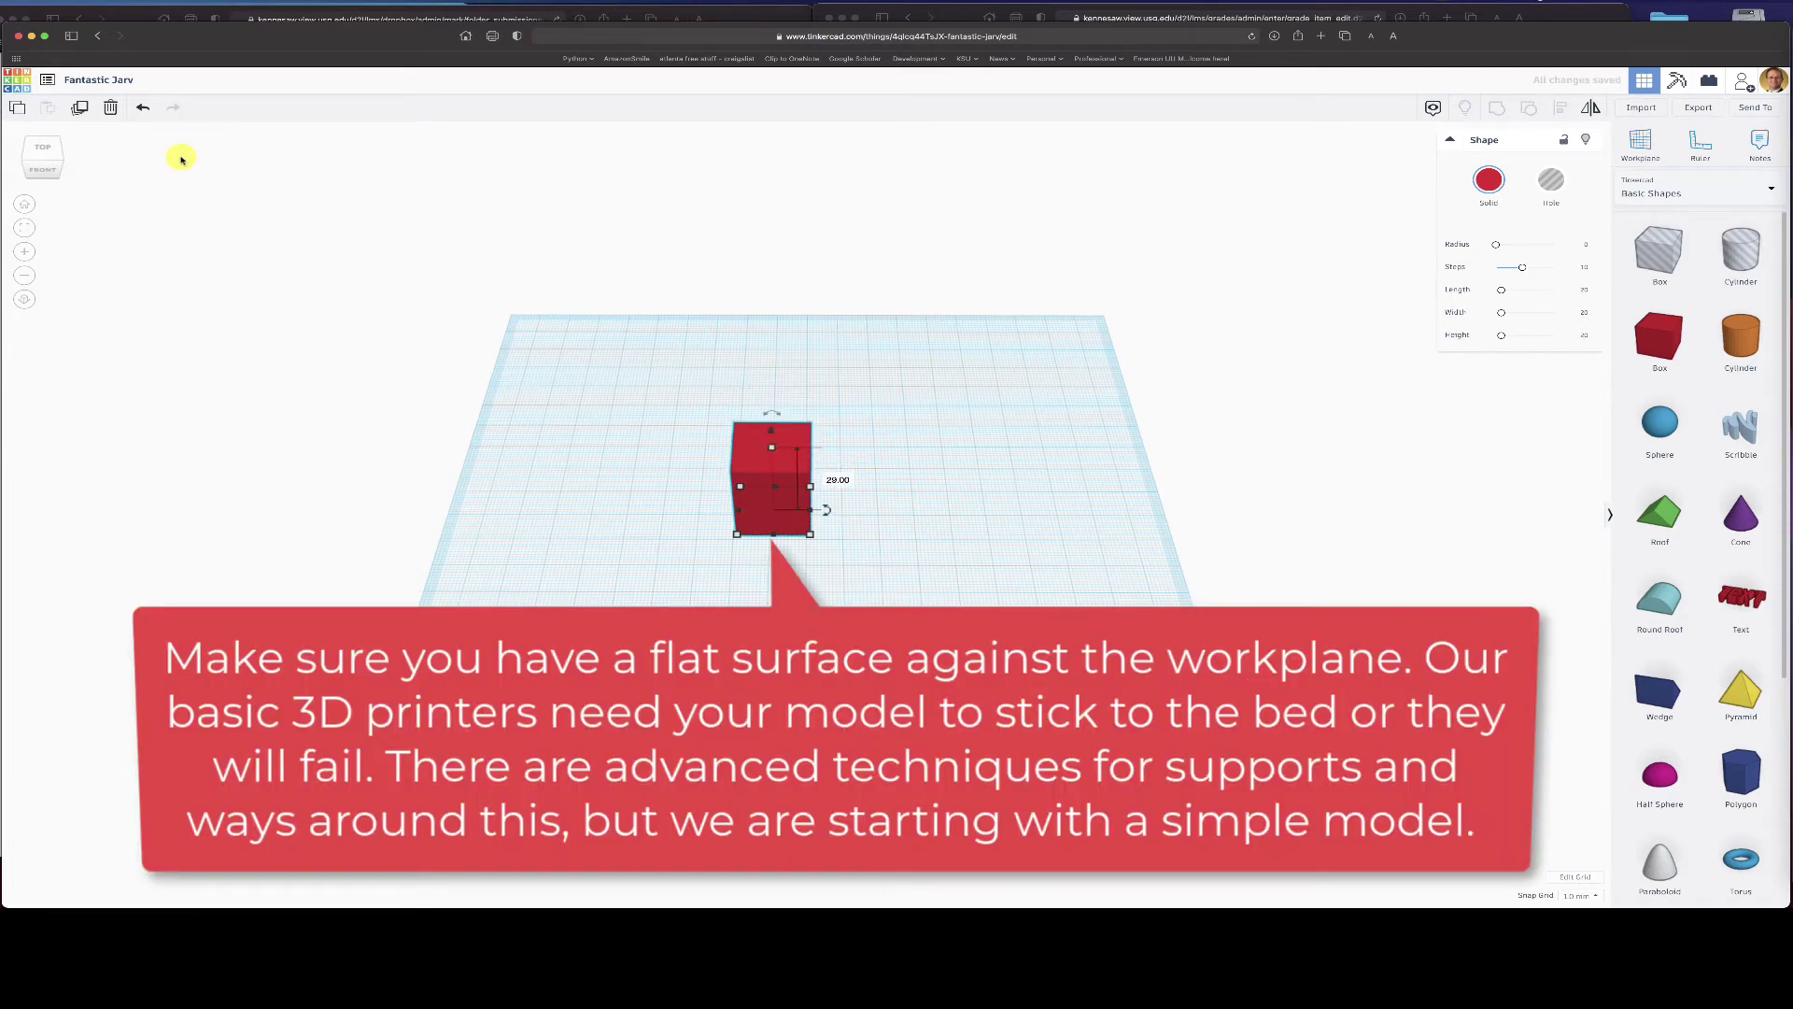
pyautogui.click(42, 173)
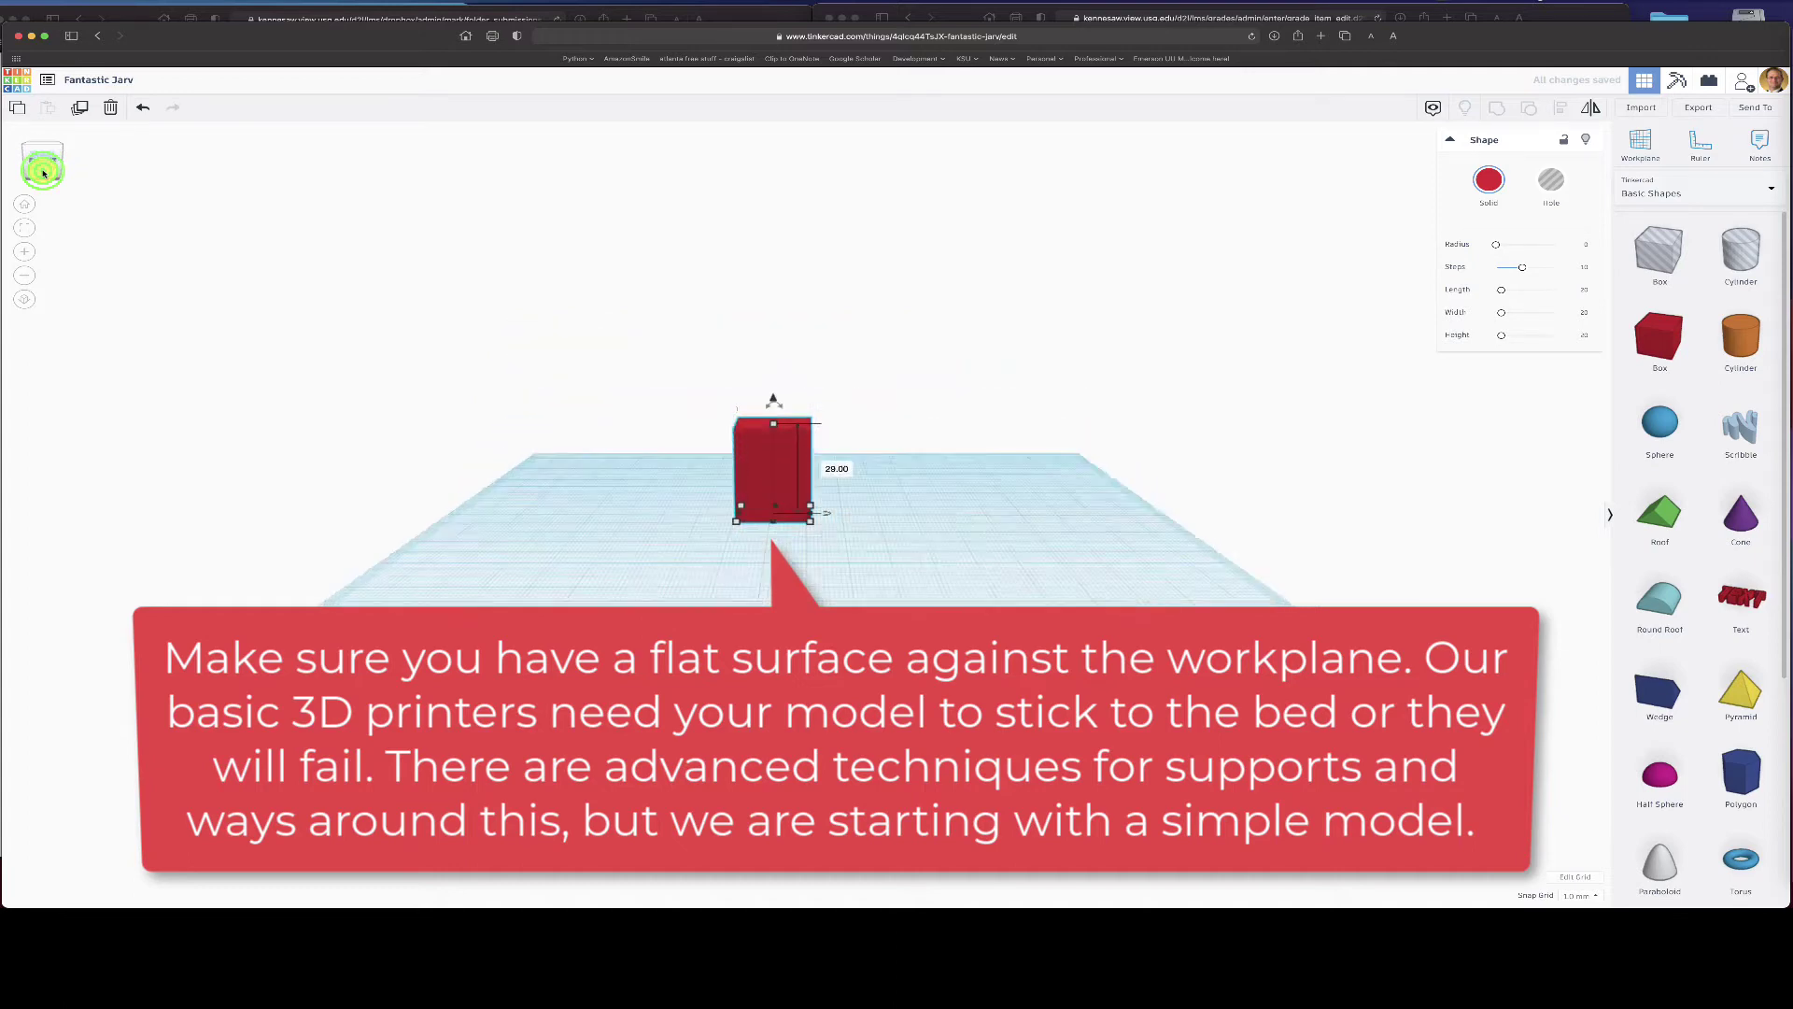
pyautogui.moveTo(773, 426); pyautogui.dragTo(775, 484)
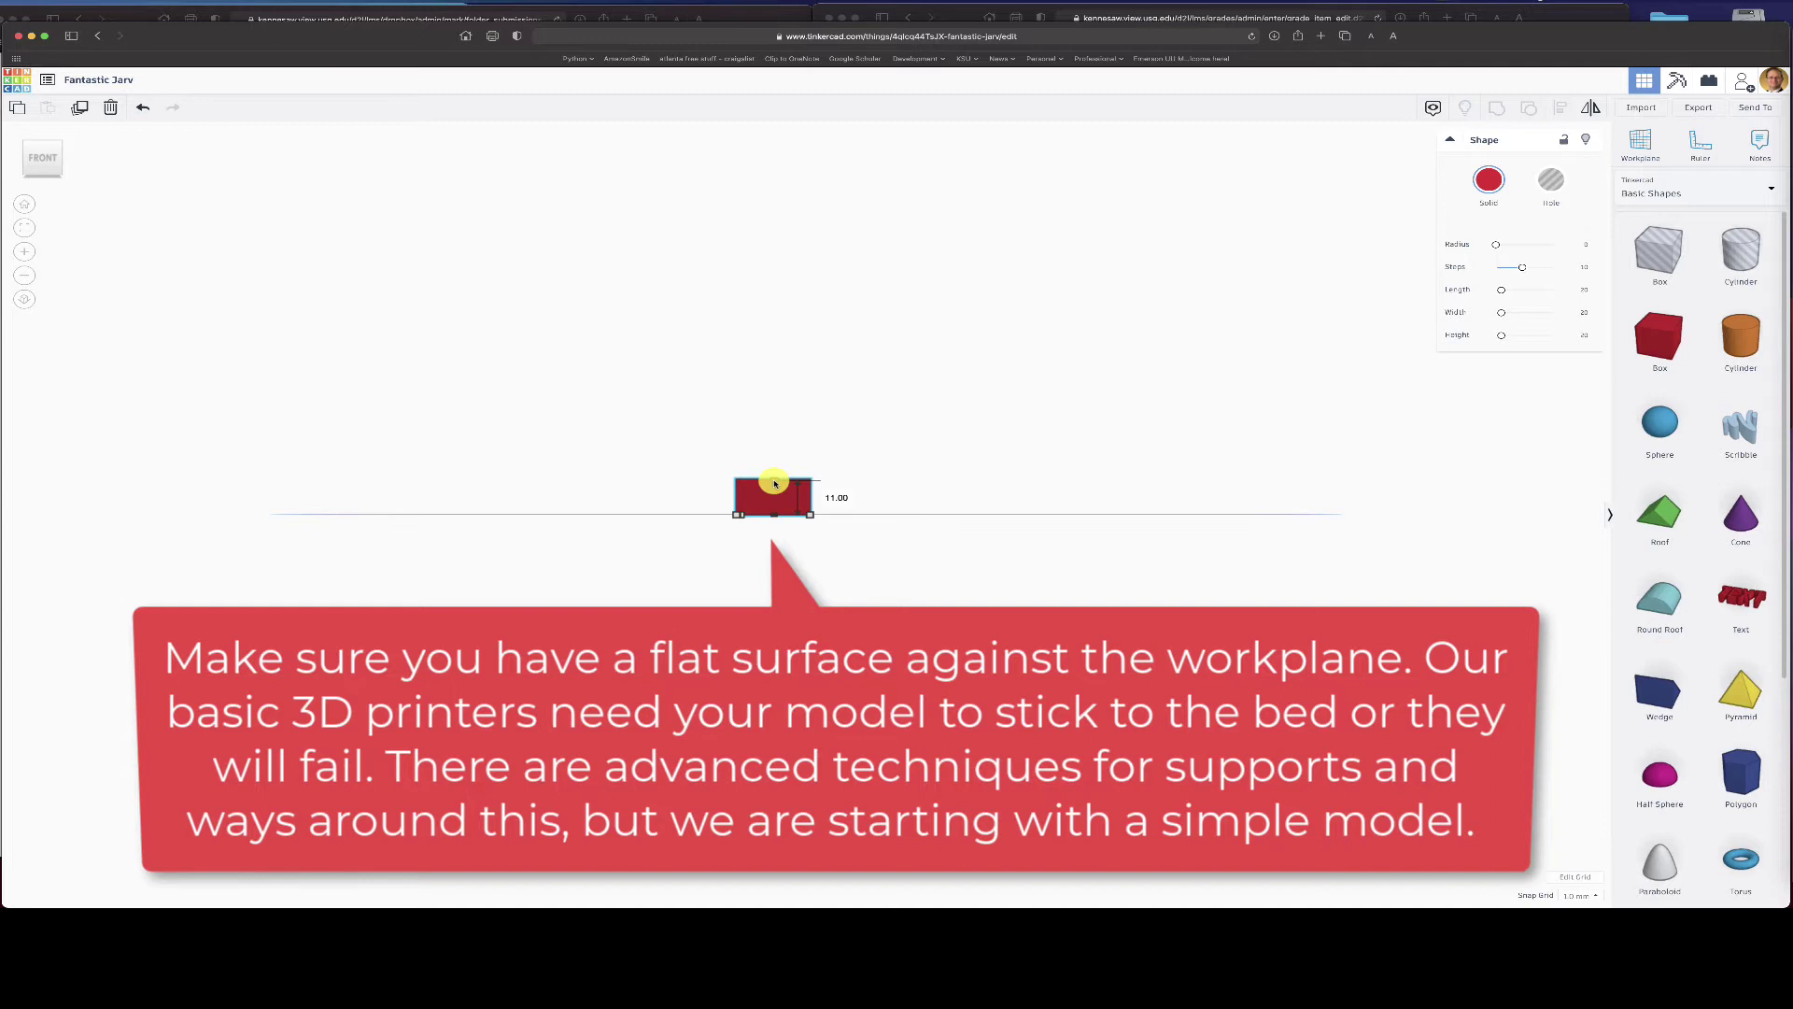
pyautogui.moveTo(775, 483); pyautogui.dragTo(774, 507)
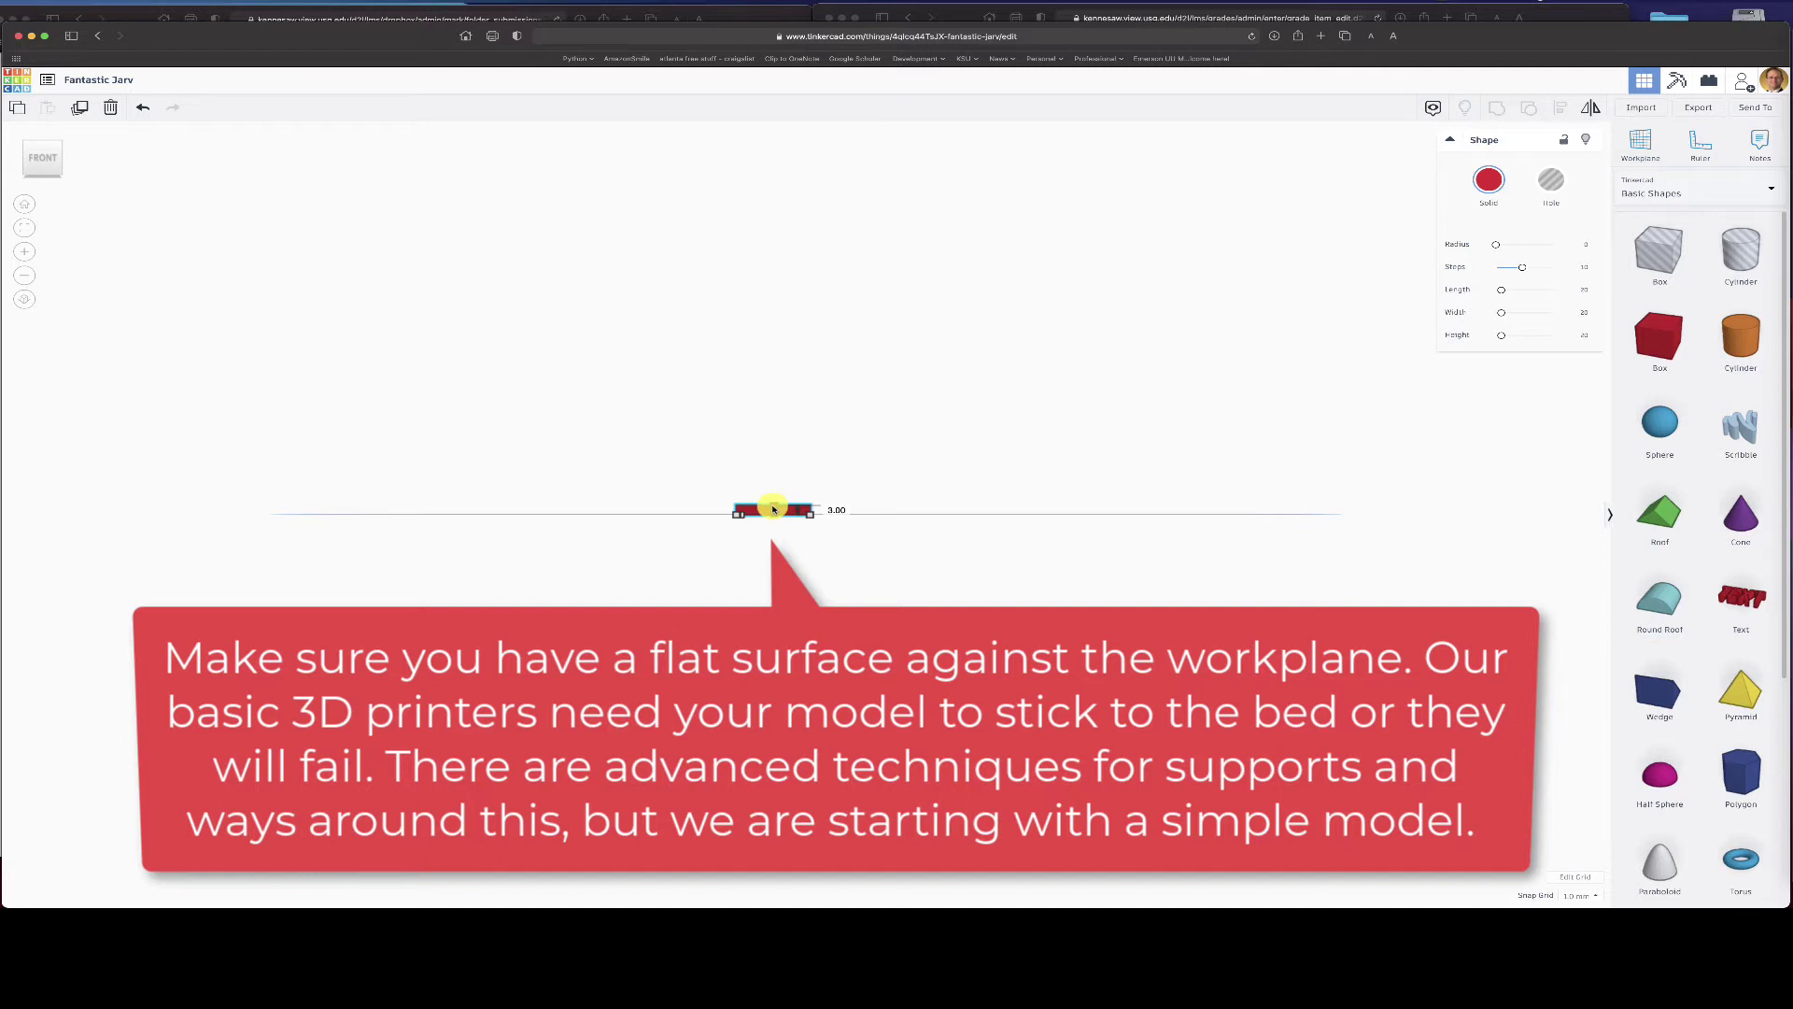
pyautogui.moveTo(773, 509); pyautogui.dragTo(773, 510)
pyautogui.moveTo(962, 254); pyautogui.dragTo(965, 452, button='right')
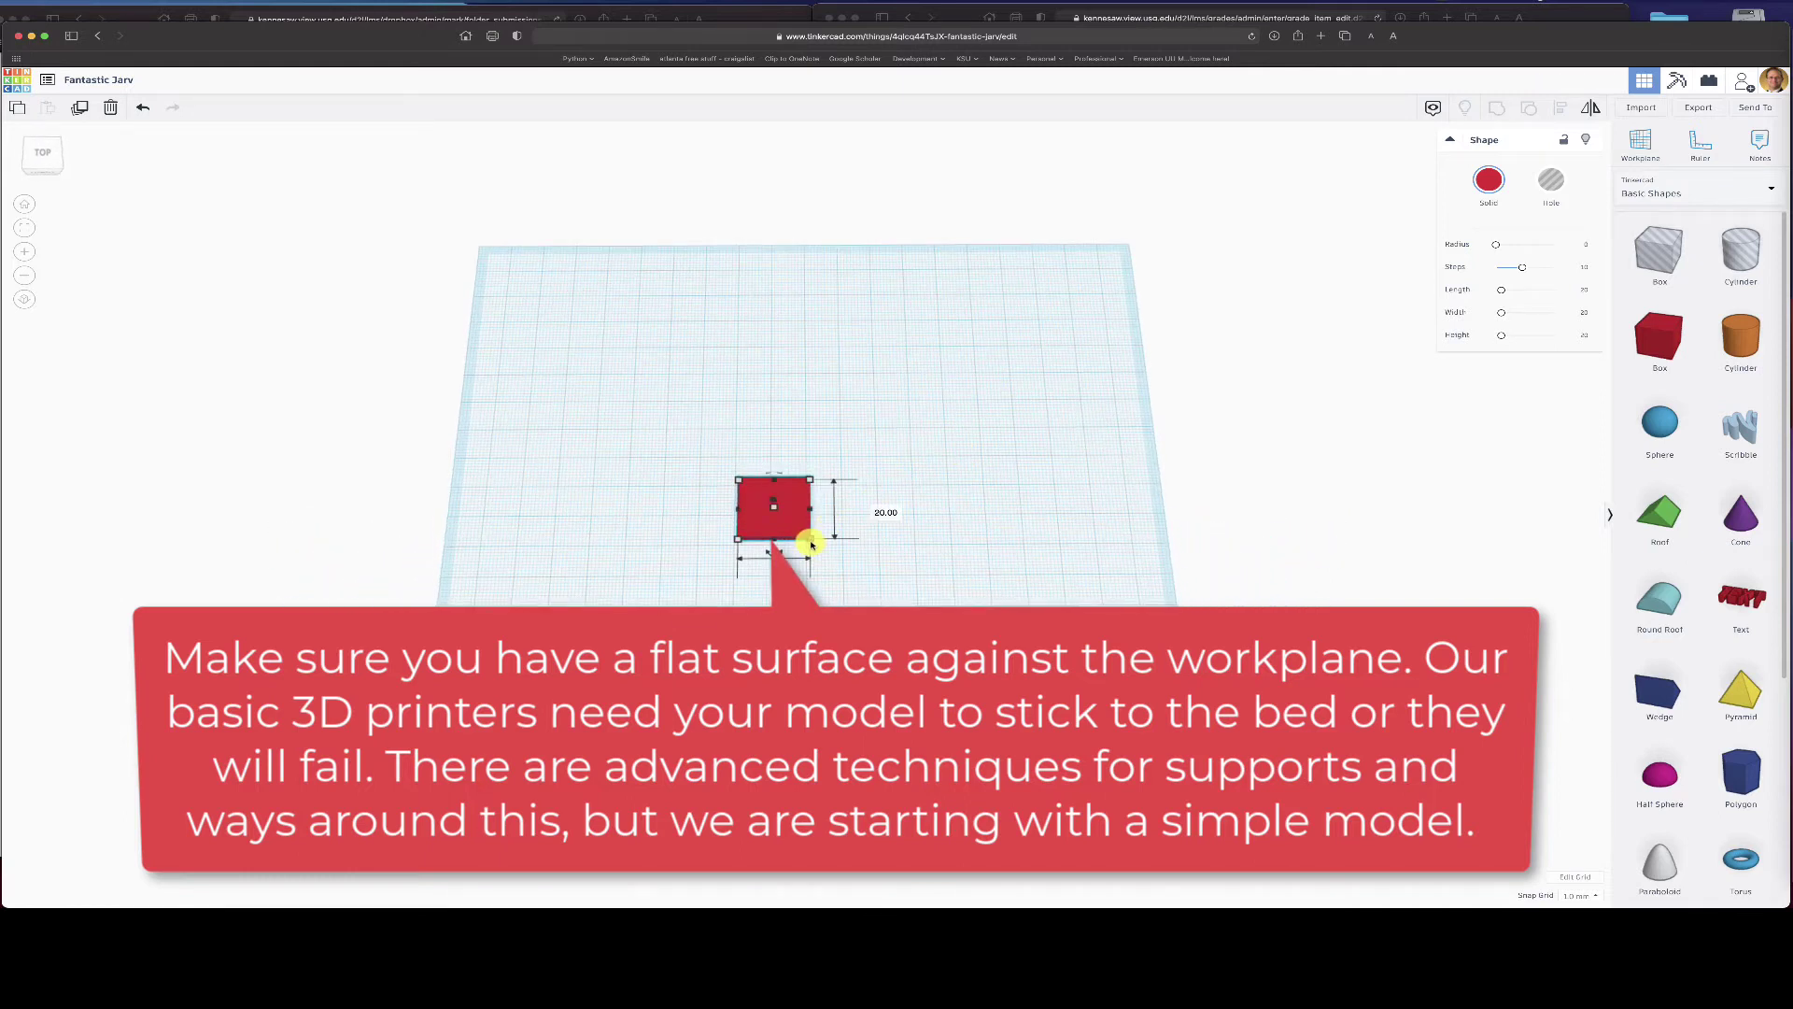
pyautogui.moveTo(812, 543); pyautogui.dragTo(876, 543)
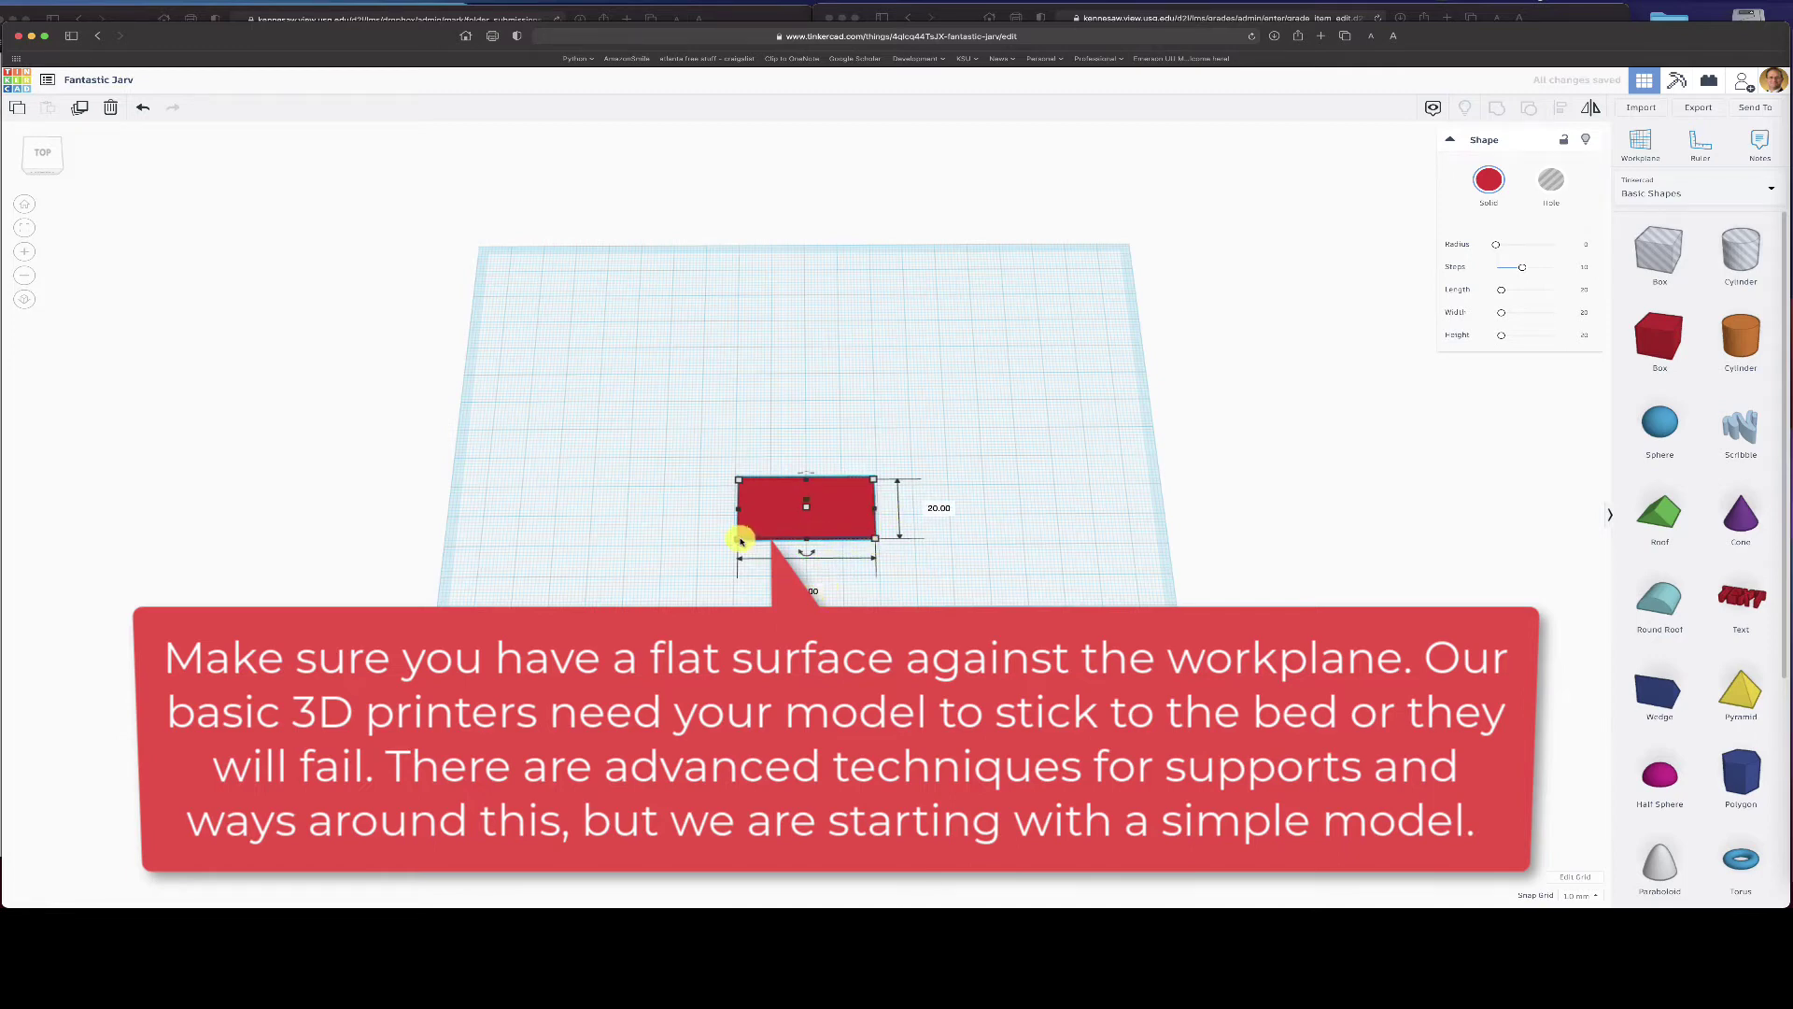
# - Keep the 1.0 mm snap grid and set the plate length to 40 mm
pyautogui.click(805, 591)
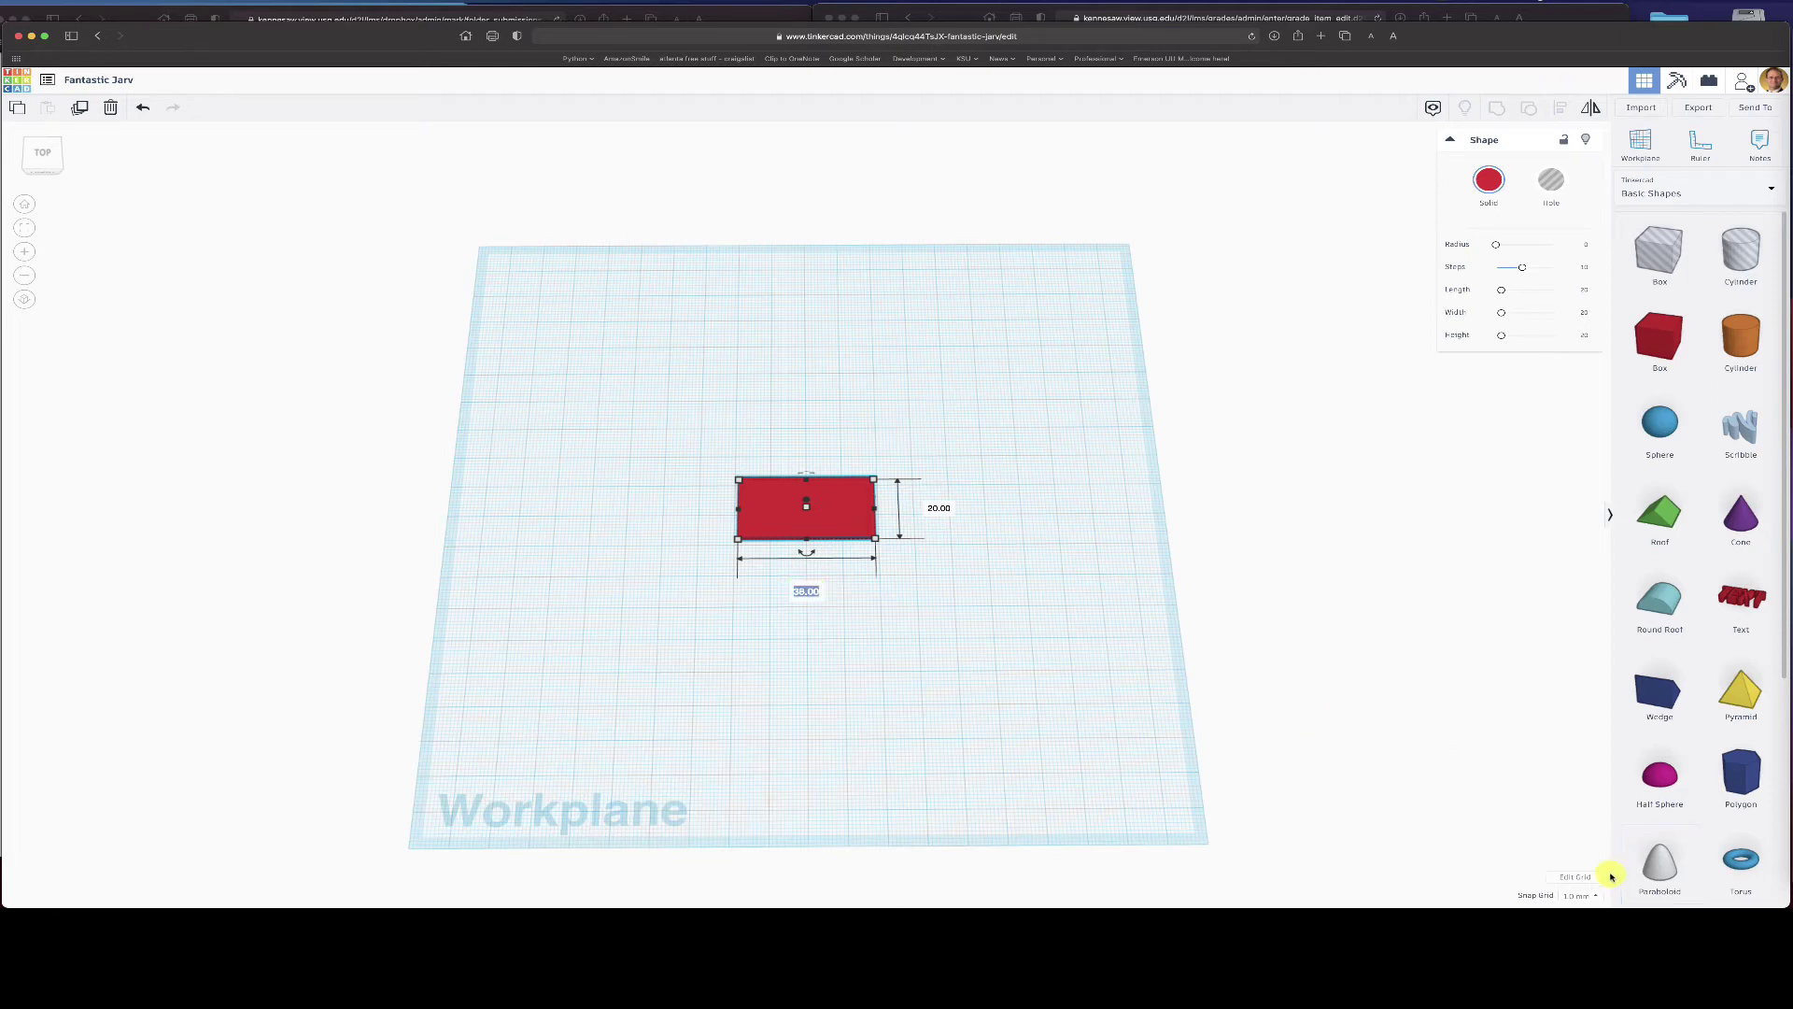
pyautogui.click(1595, 896)
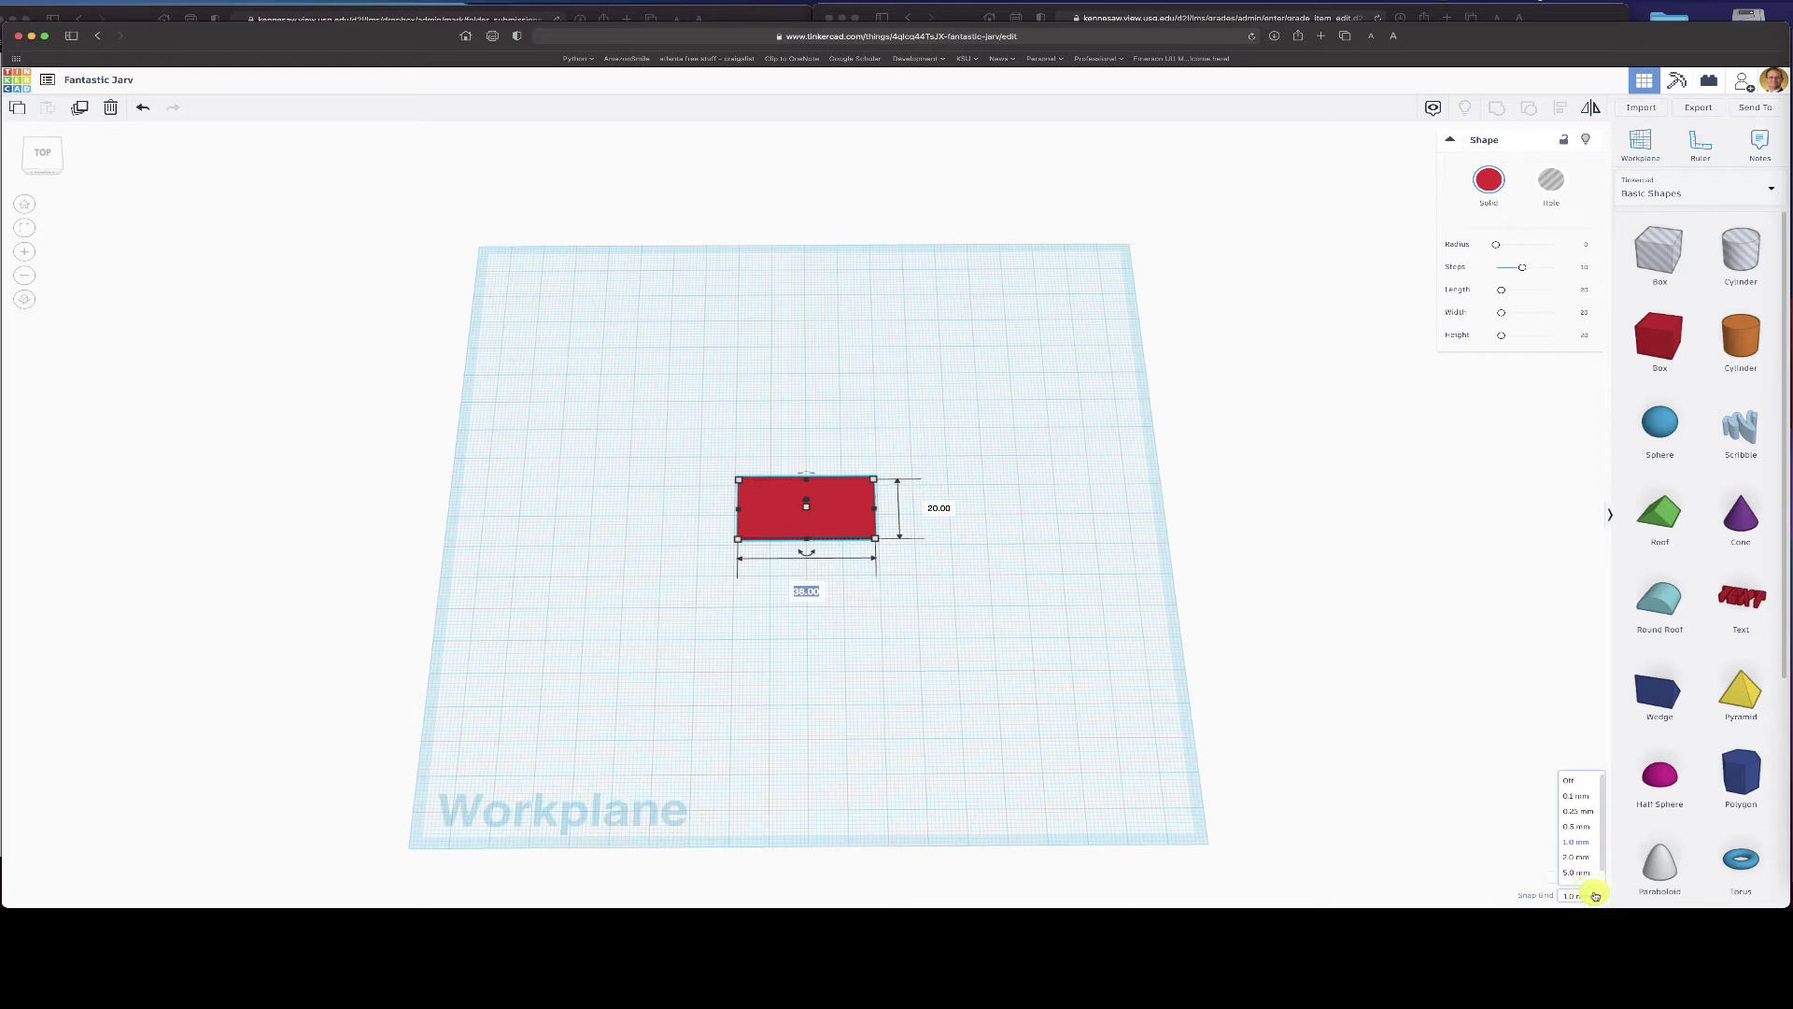
pyautogui.scroll(-1, 1583, 813)
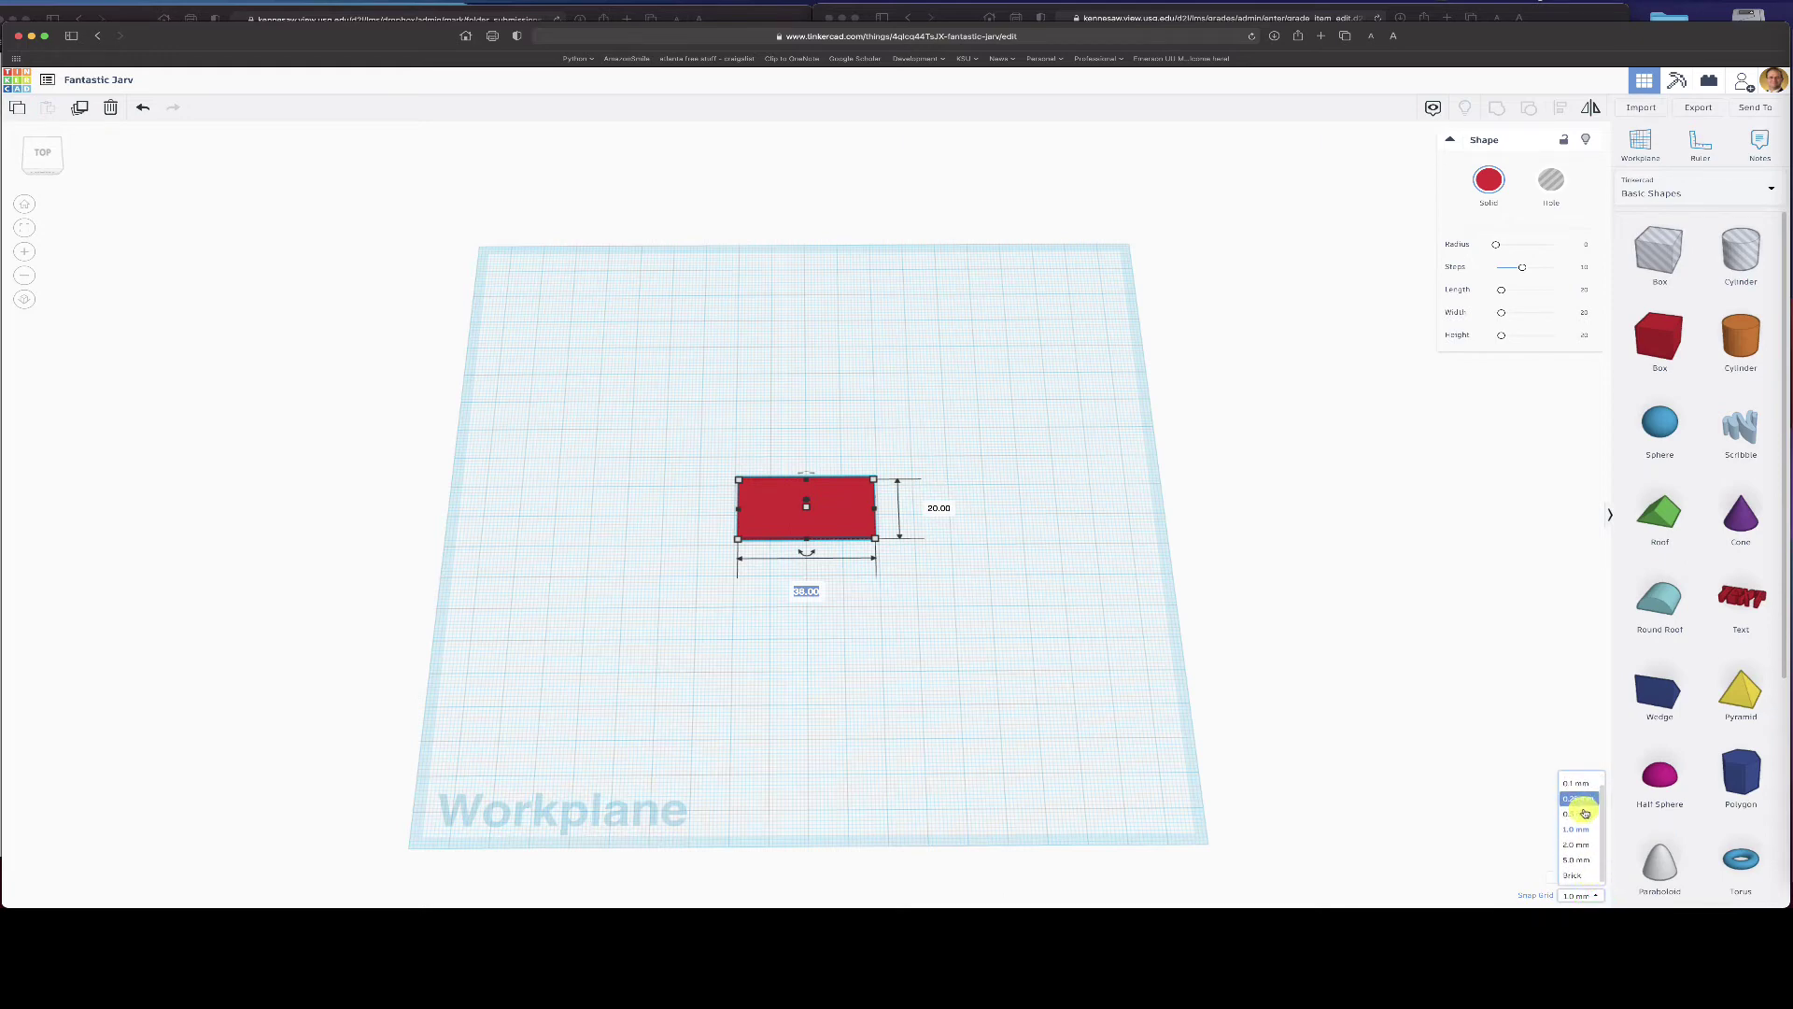
pyautogui.scroll(1, 1584, 813)
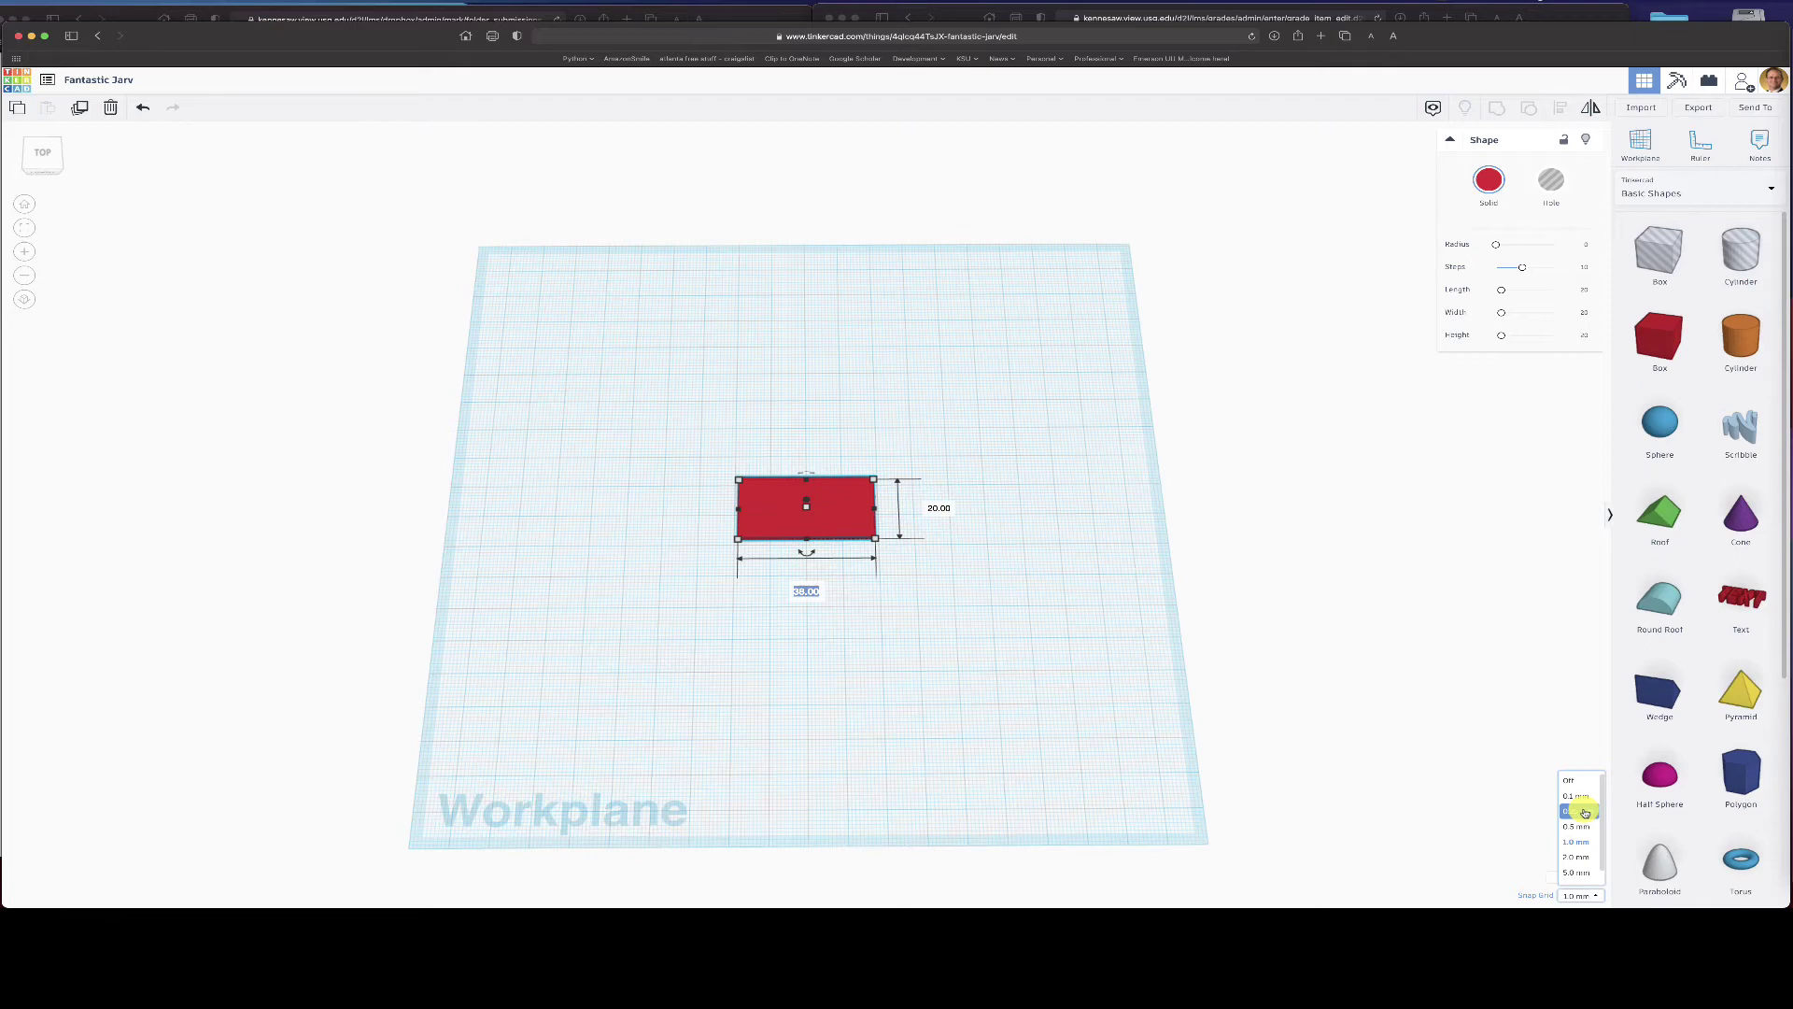
pyautogui.click(1418, 777)
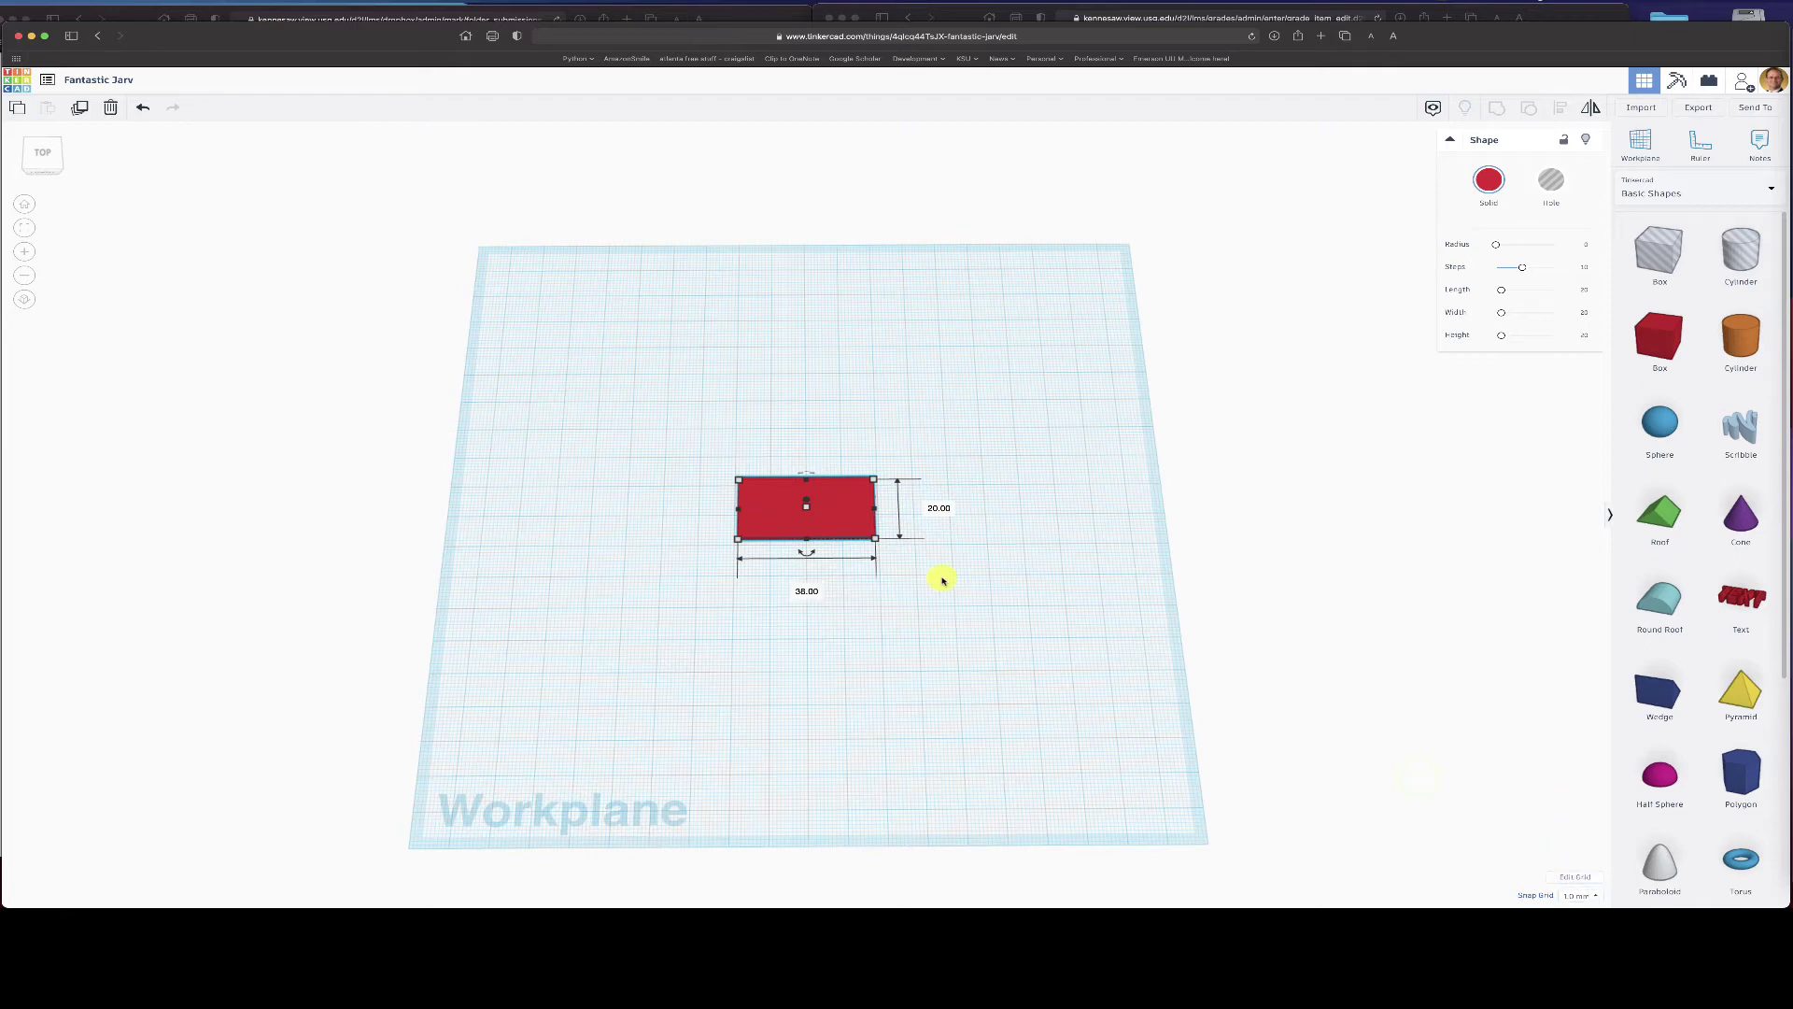
pyautogui.click(800, 593)
pyautogui.write('40')
pyautogui.press('Tab')
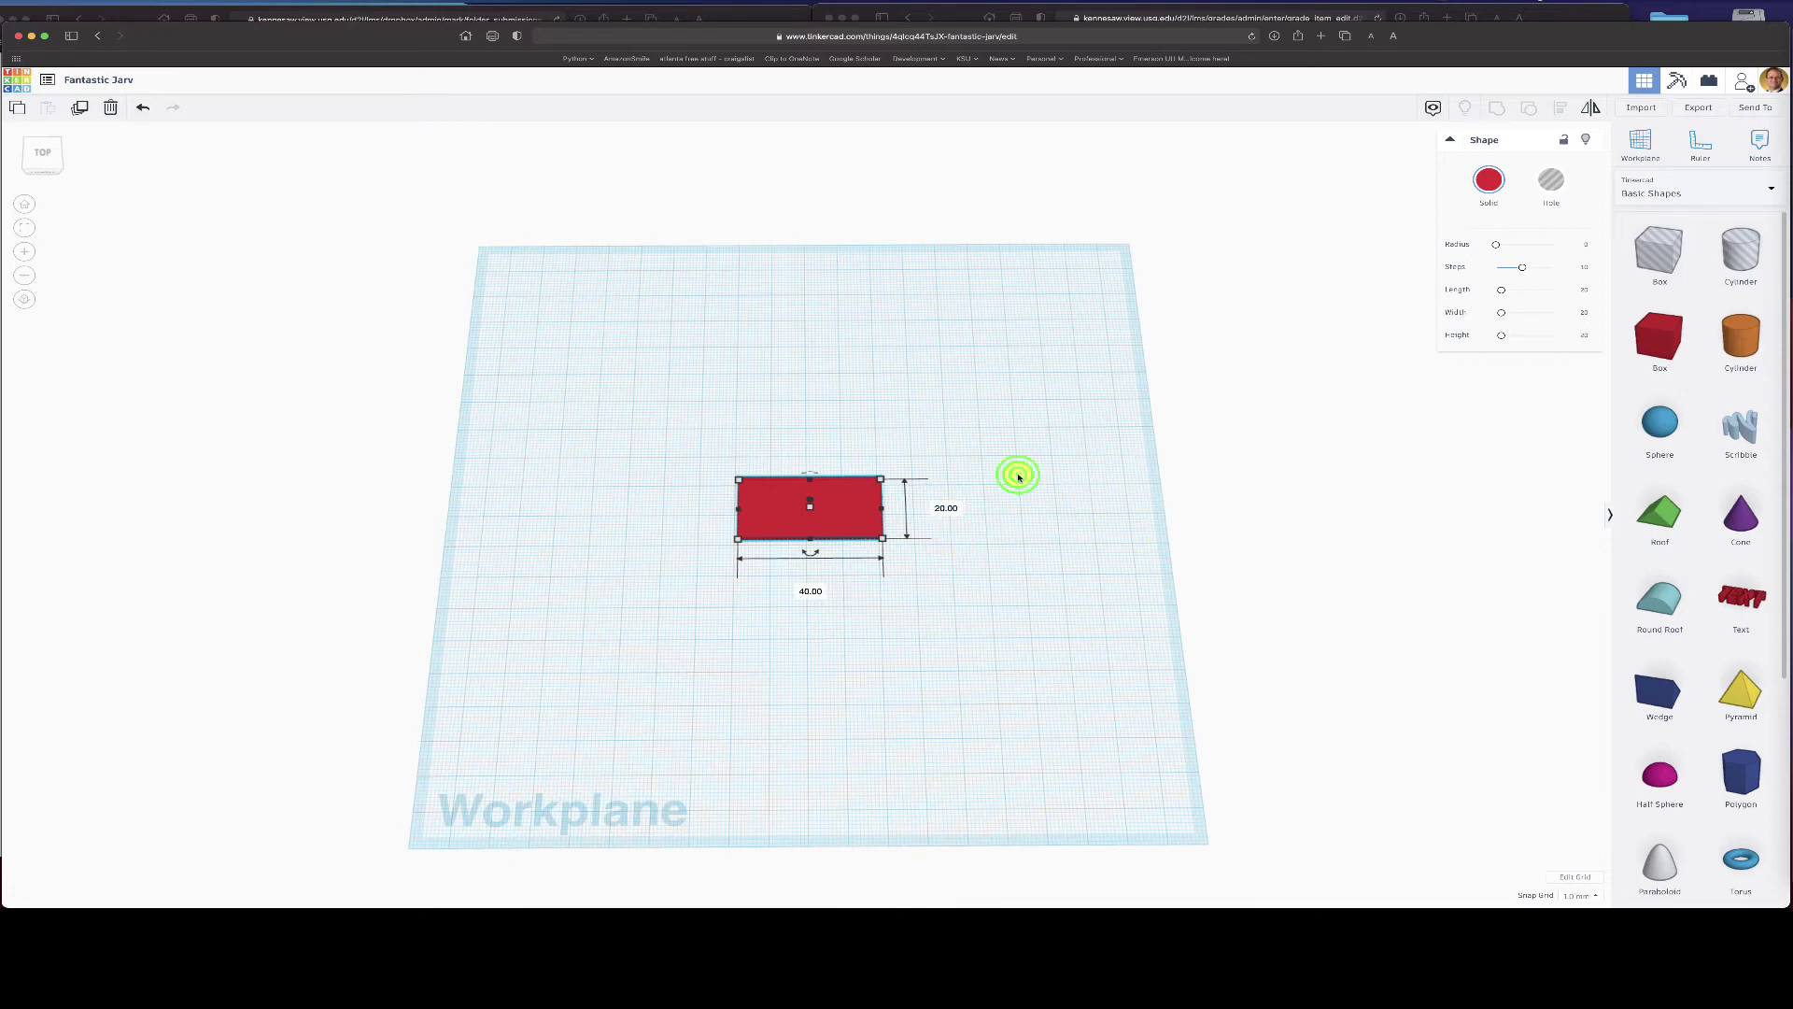
pyautogui.click(1013, 522)
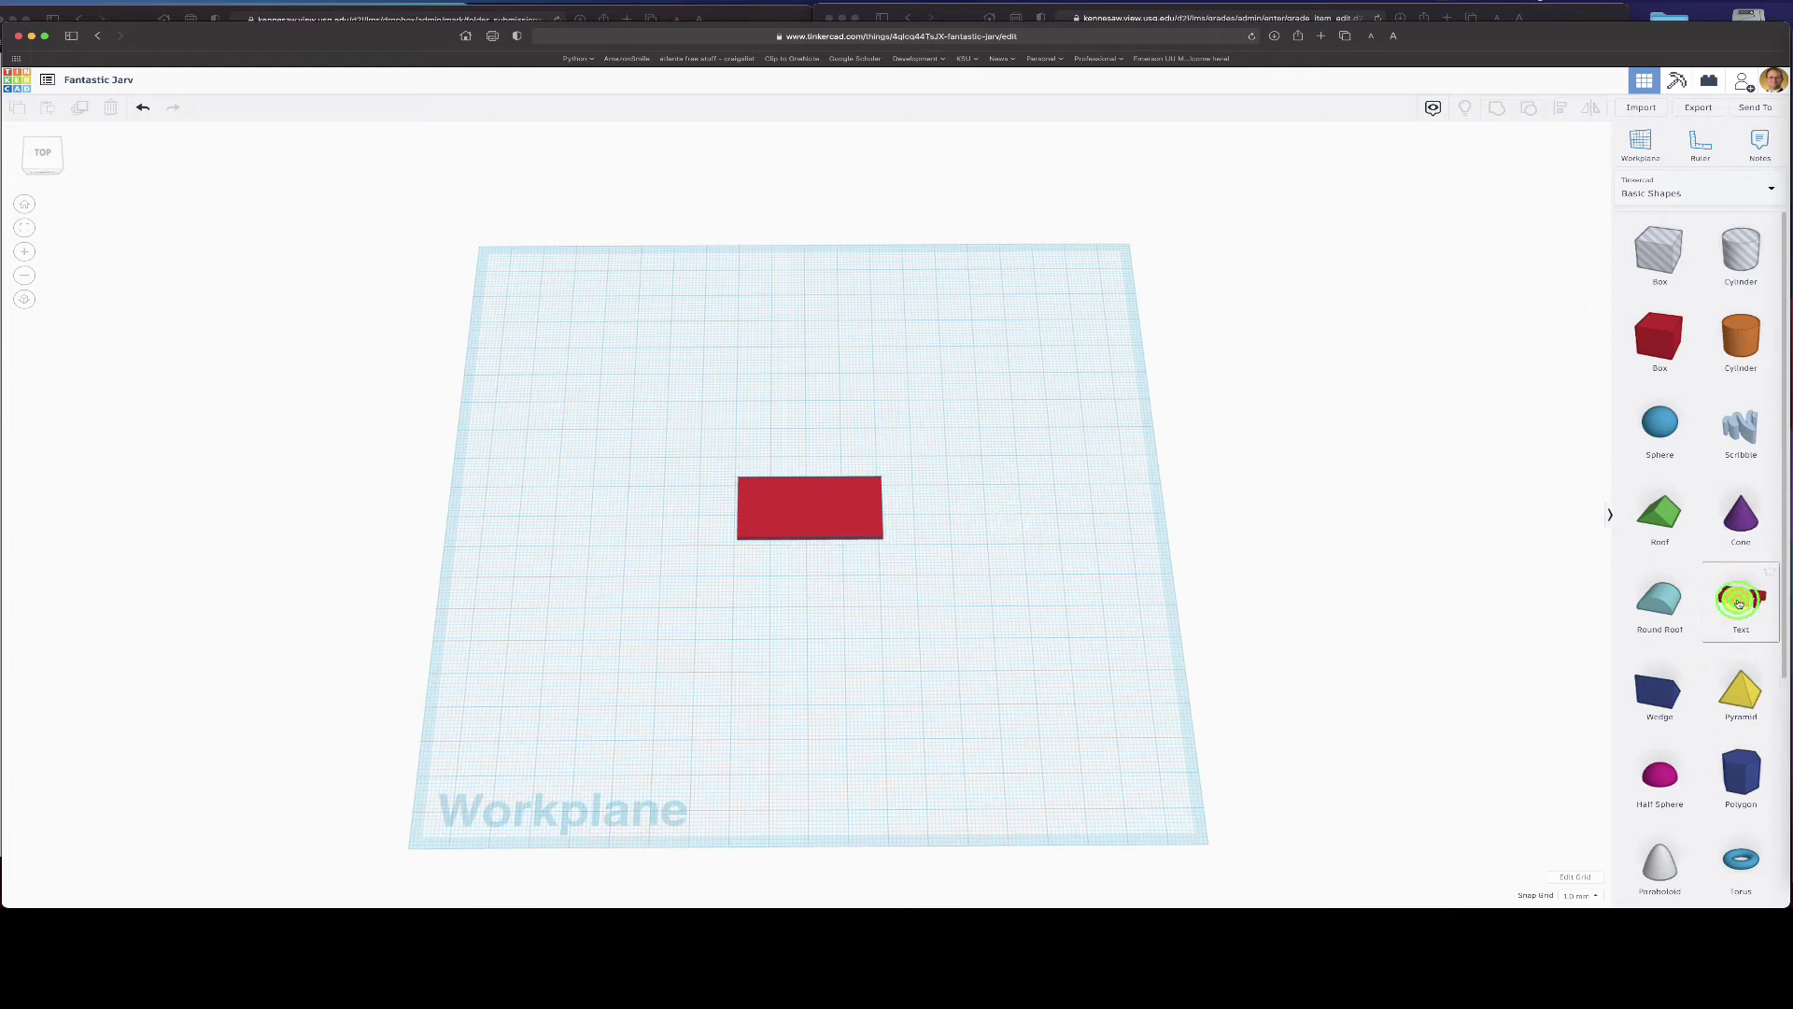
# - Add a Text shape and change its text to 'DT inc.'
pyautogui.moveTo(1681, 581); pyautogui.dragTo(827, 362)
pyautogui.click(773, 377)
pyautogui.click(821, 362)
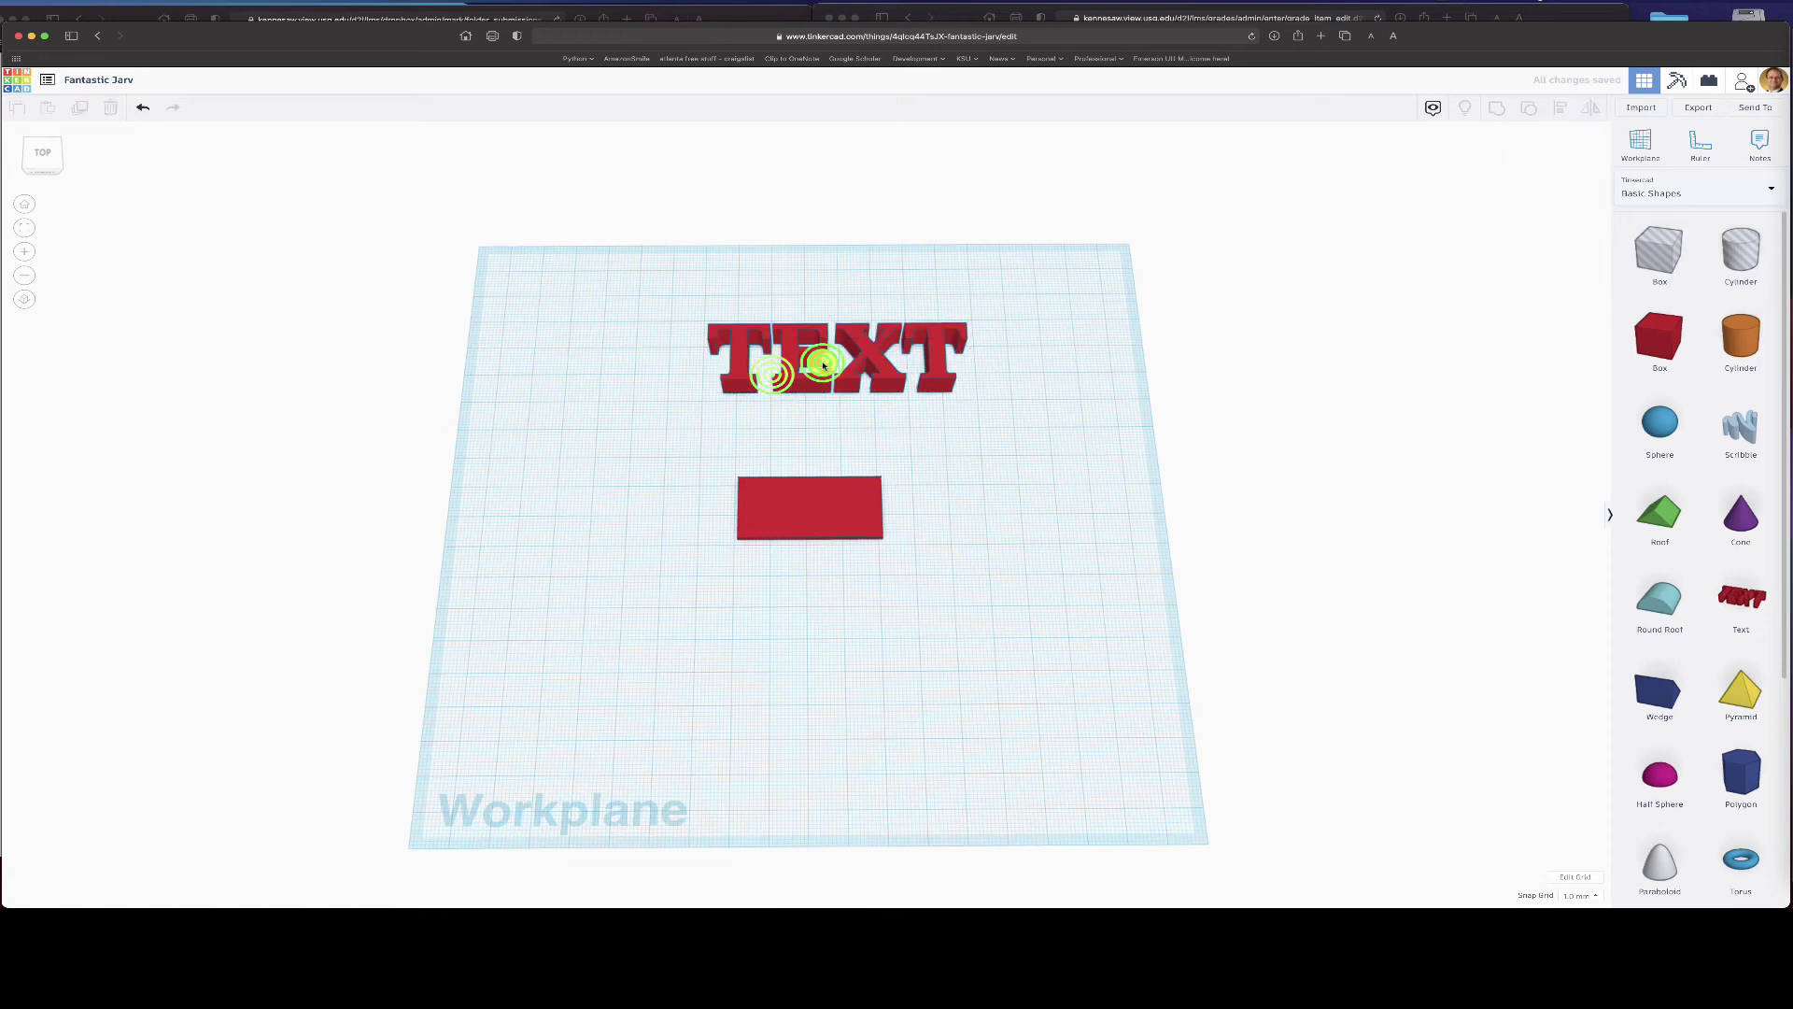
pyautogui.click(795, 343)
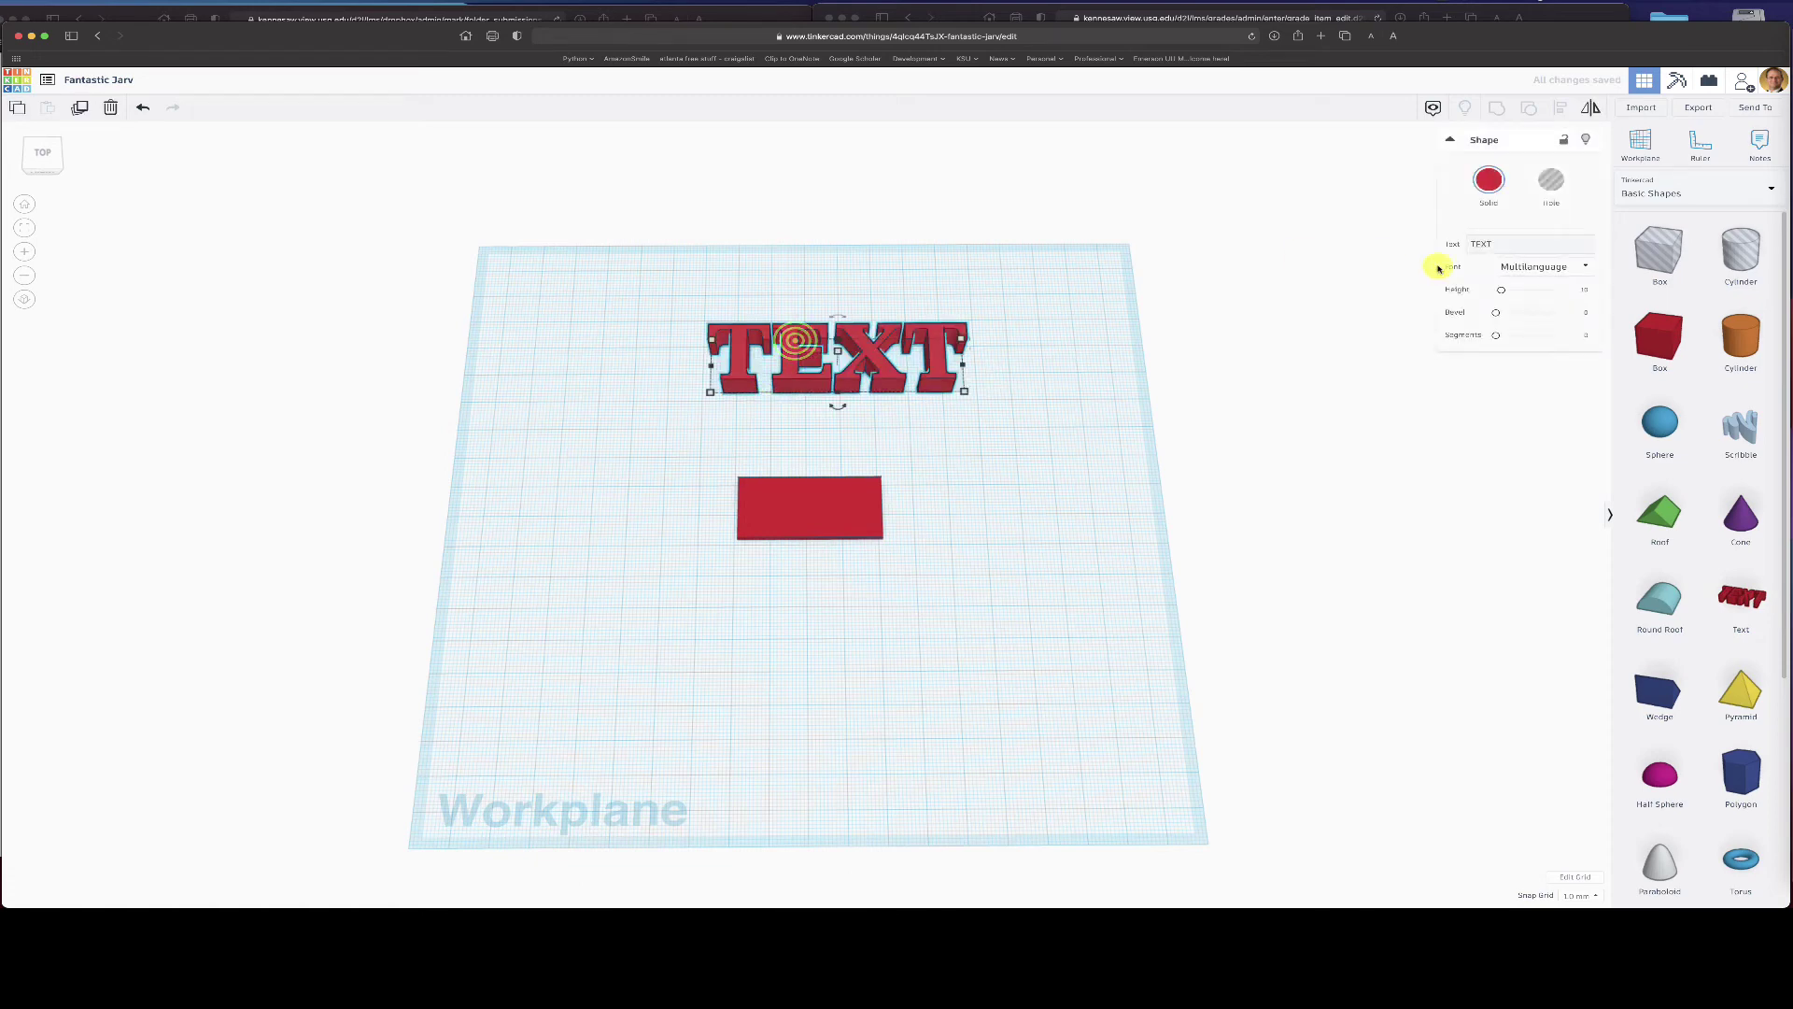
pyautogui.click(1475, 245)
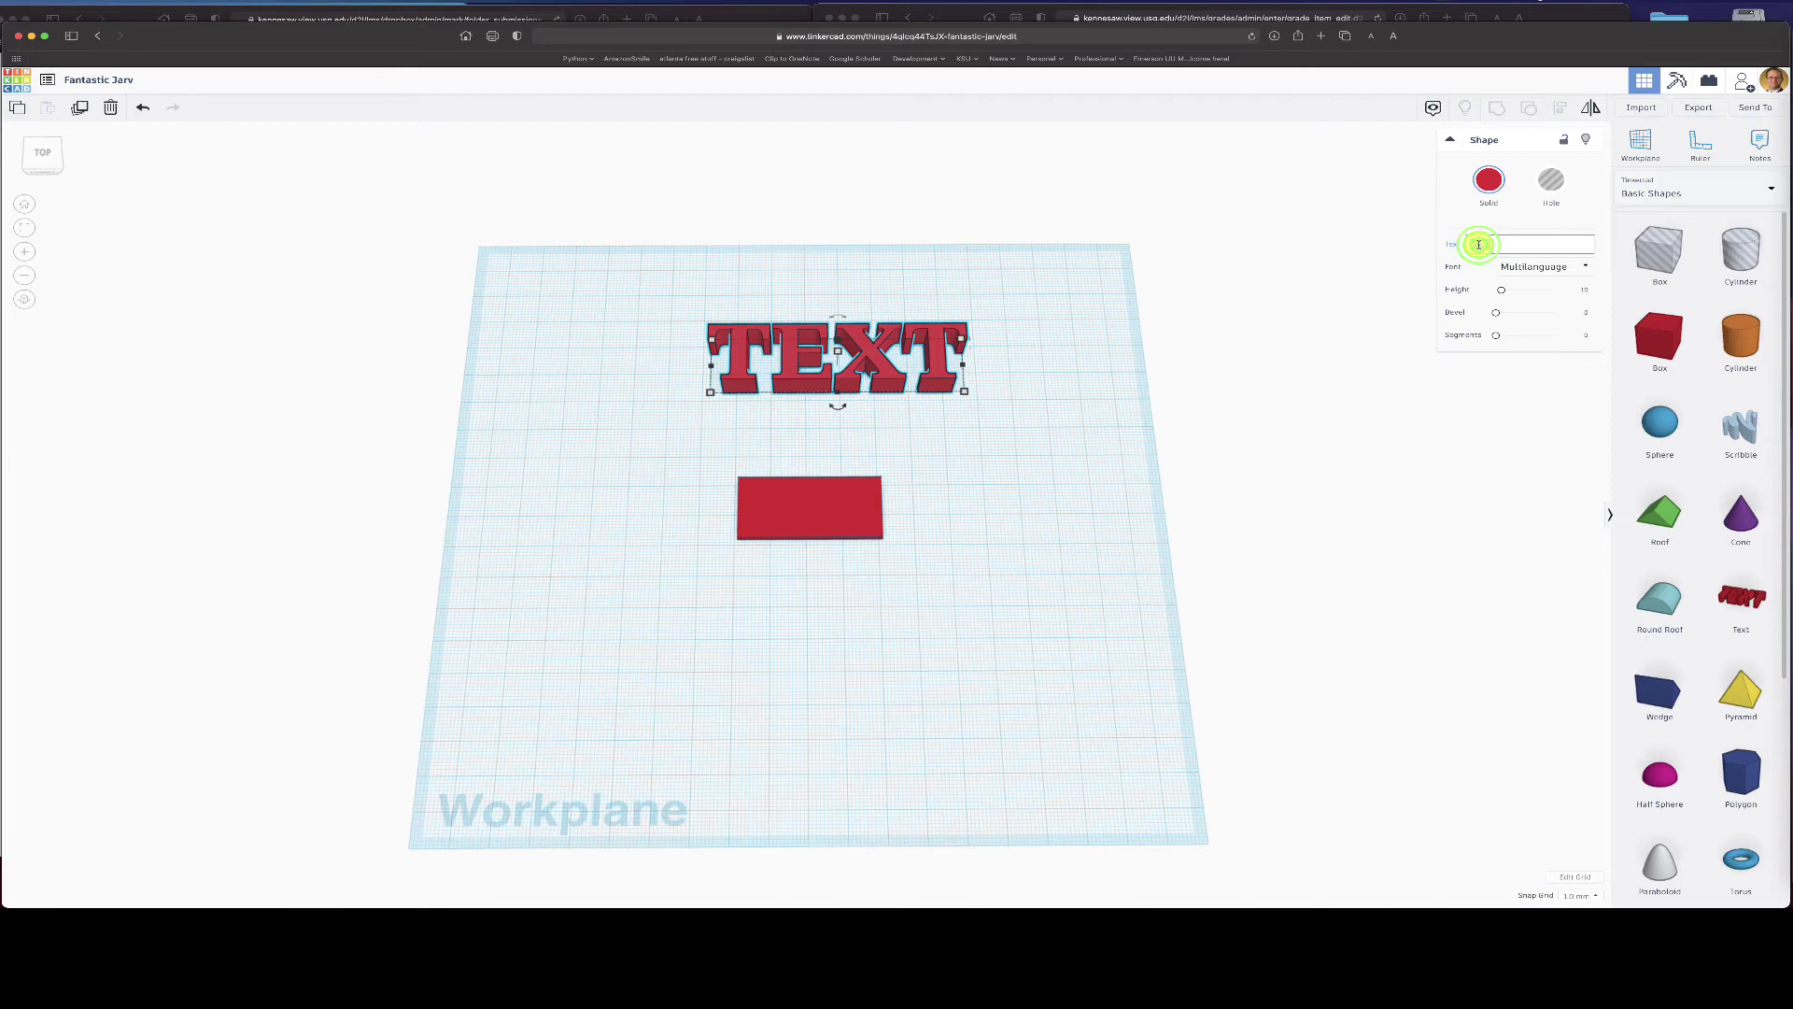
pyautogui.write('D')
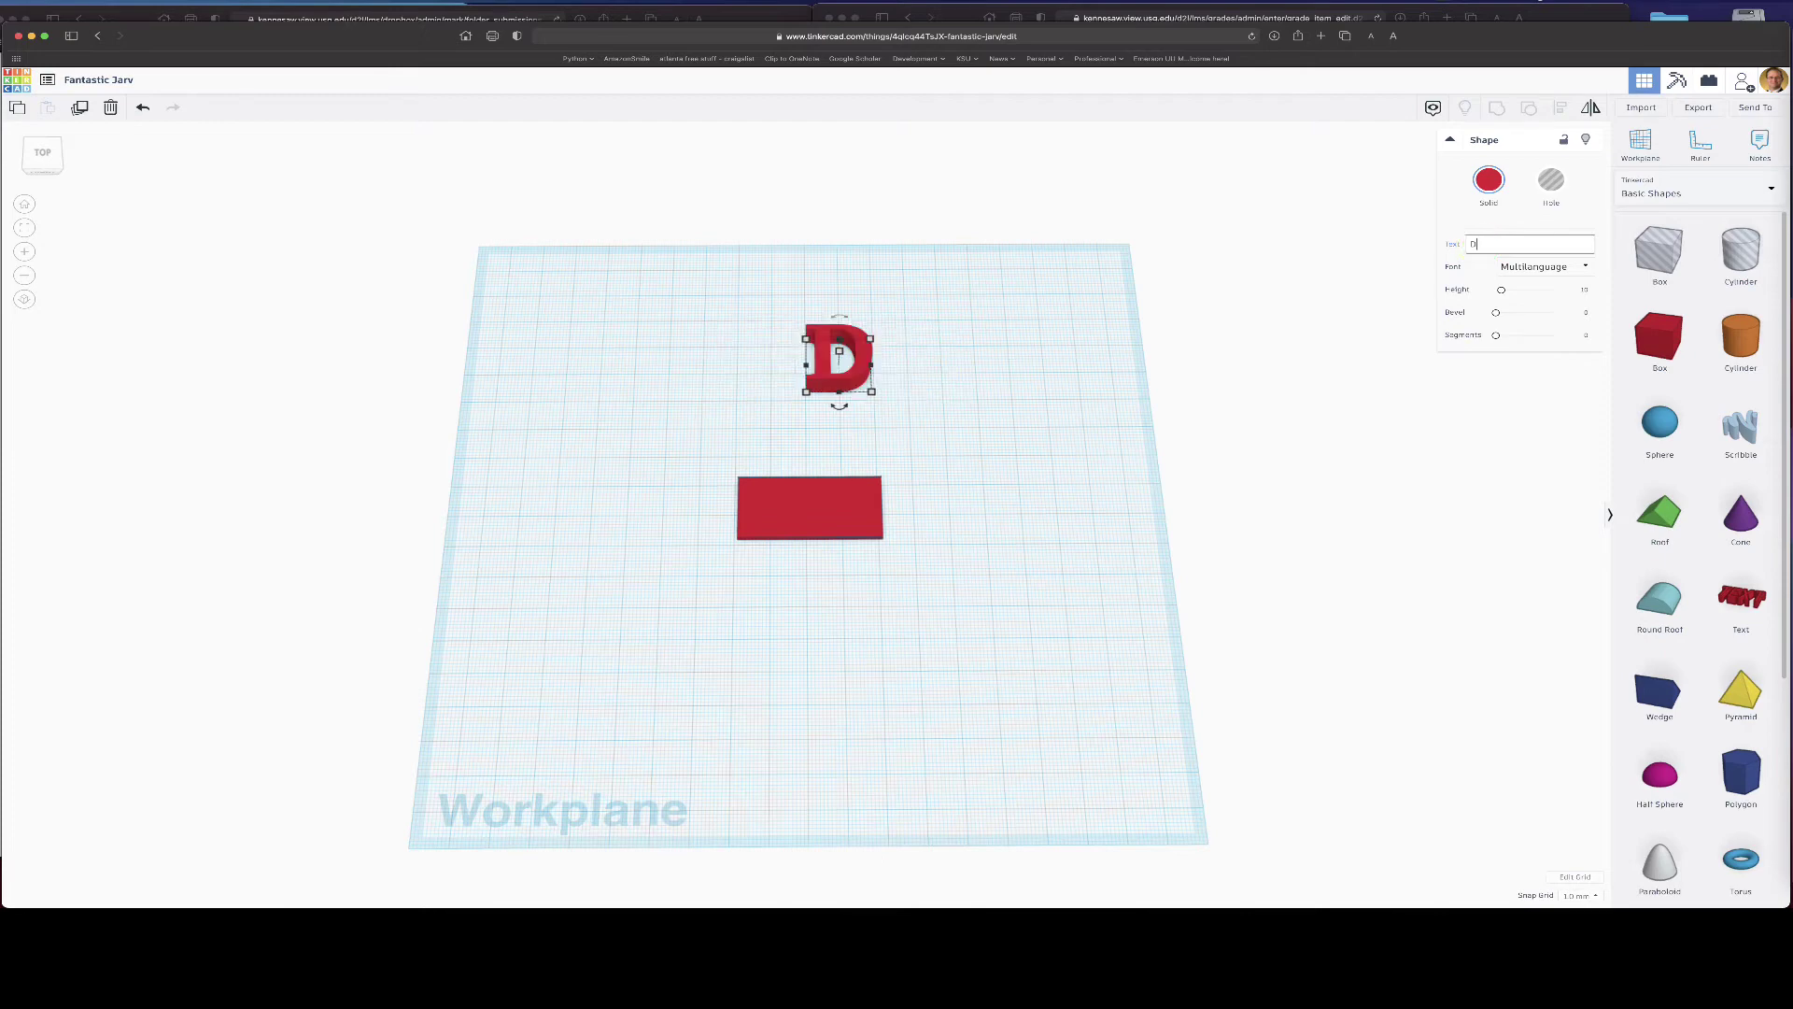
pyautogui.write('T inc.')
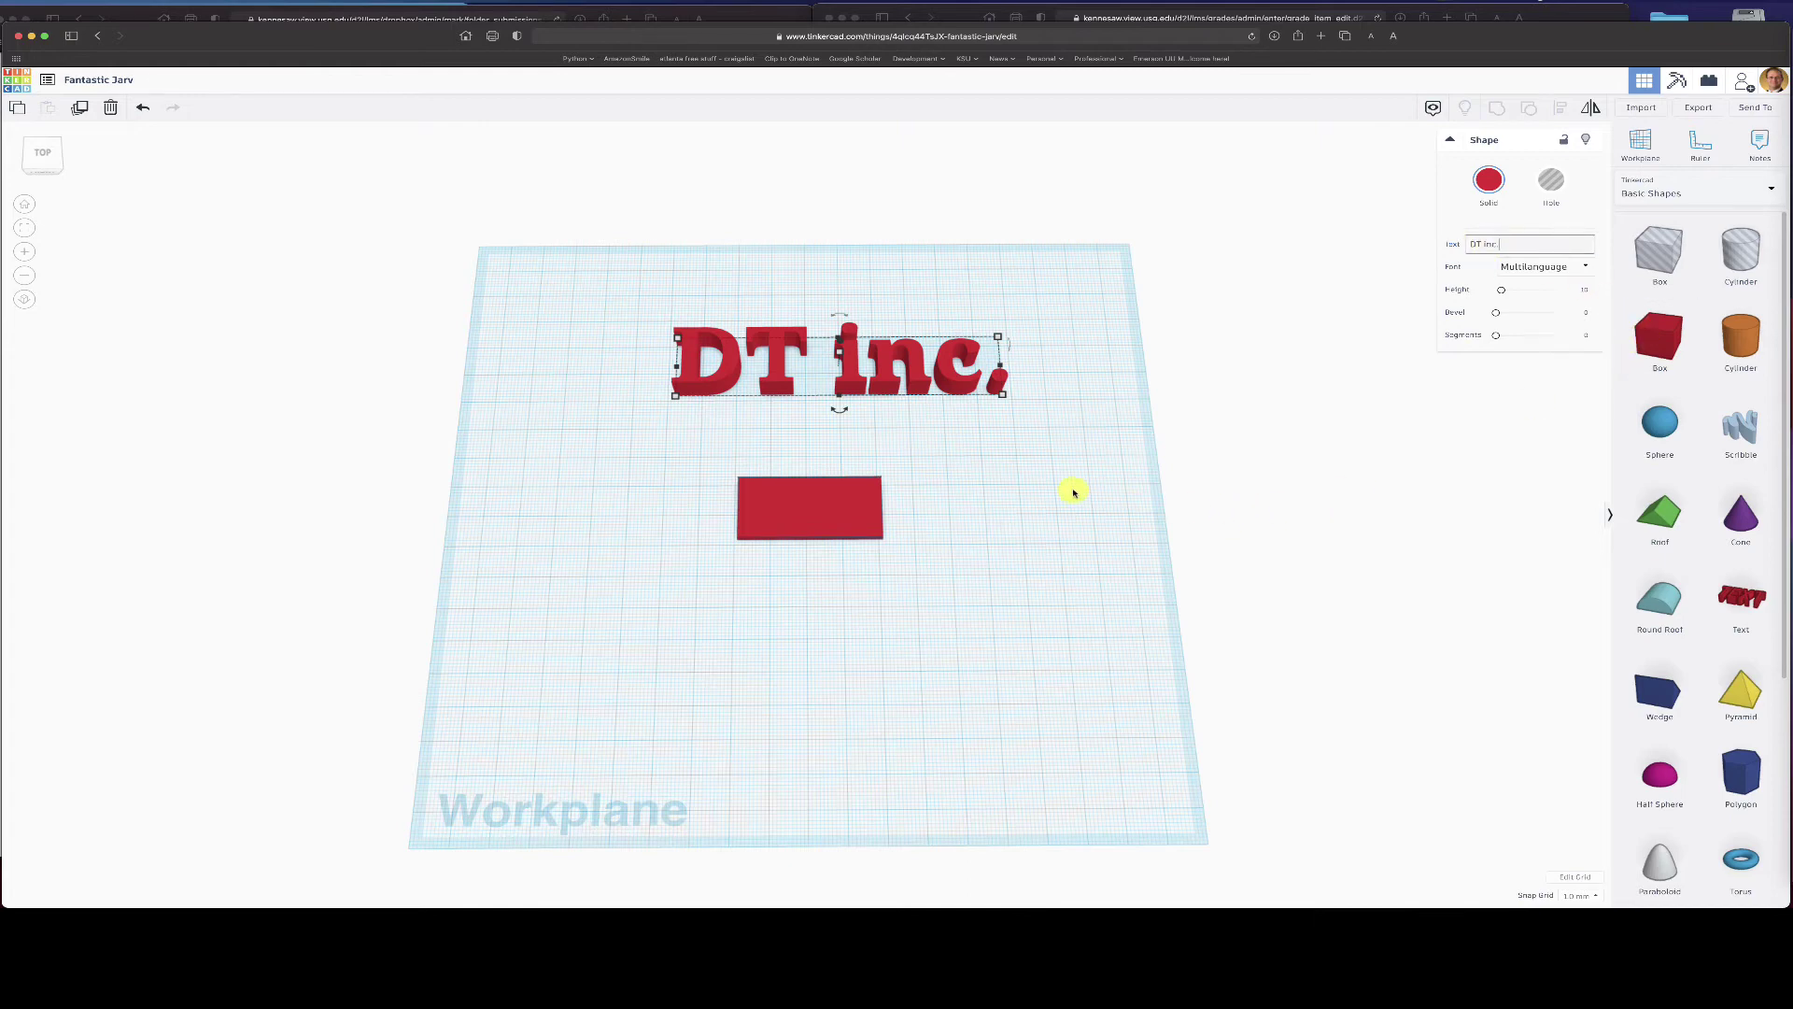
# - Scale the DT inc. lettering down to about 34 × 10 mm on the plate
pyautogui.click(679, 339)
pyautogui.moveTo(679, 339); pyautogui.dragTo(826, 365)
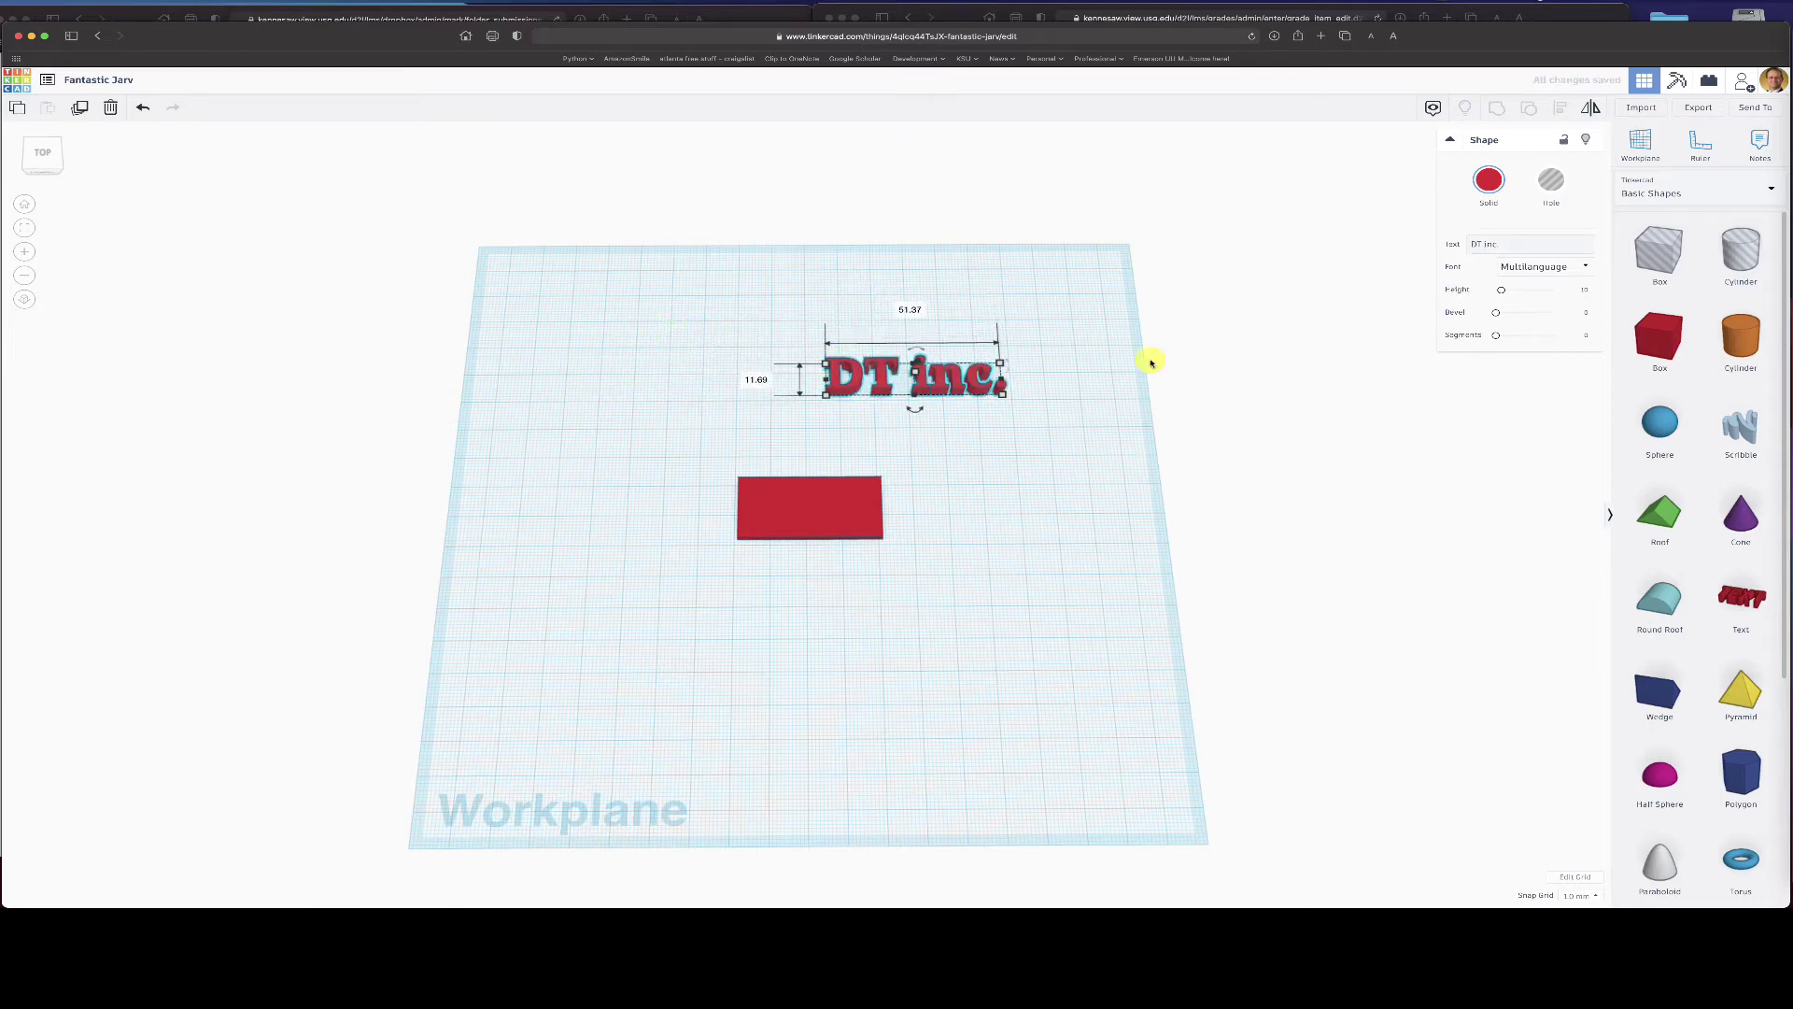
pyautogui.click(1546, 268)
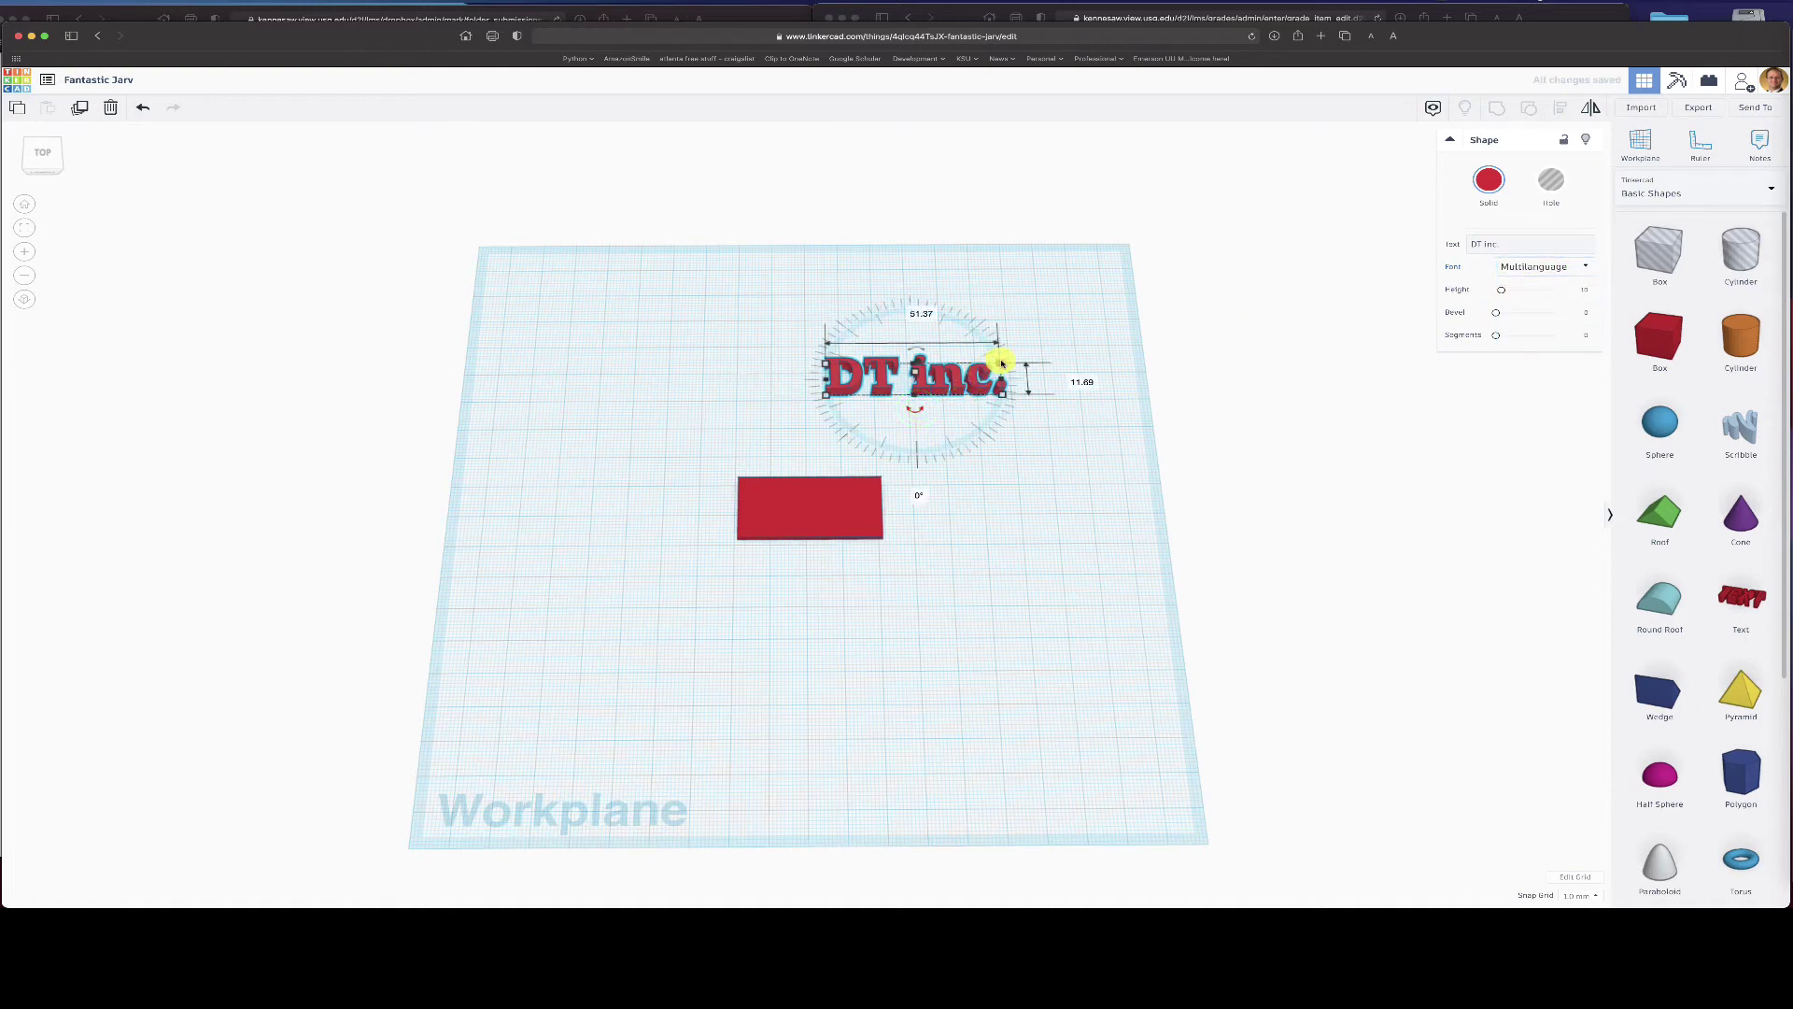
pyautogui.moveTo(1000, 354); pyautogui.dragTo(830, 514)
pyautogui.moveTo(890, 498)
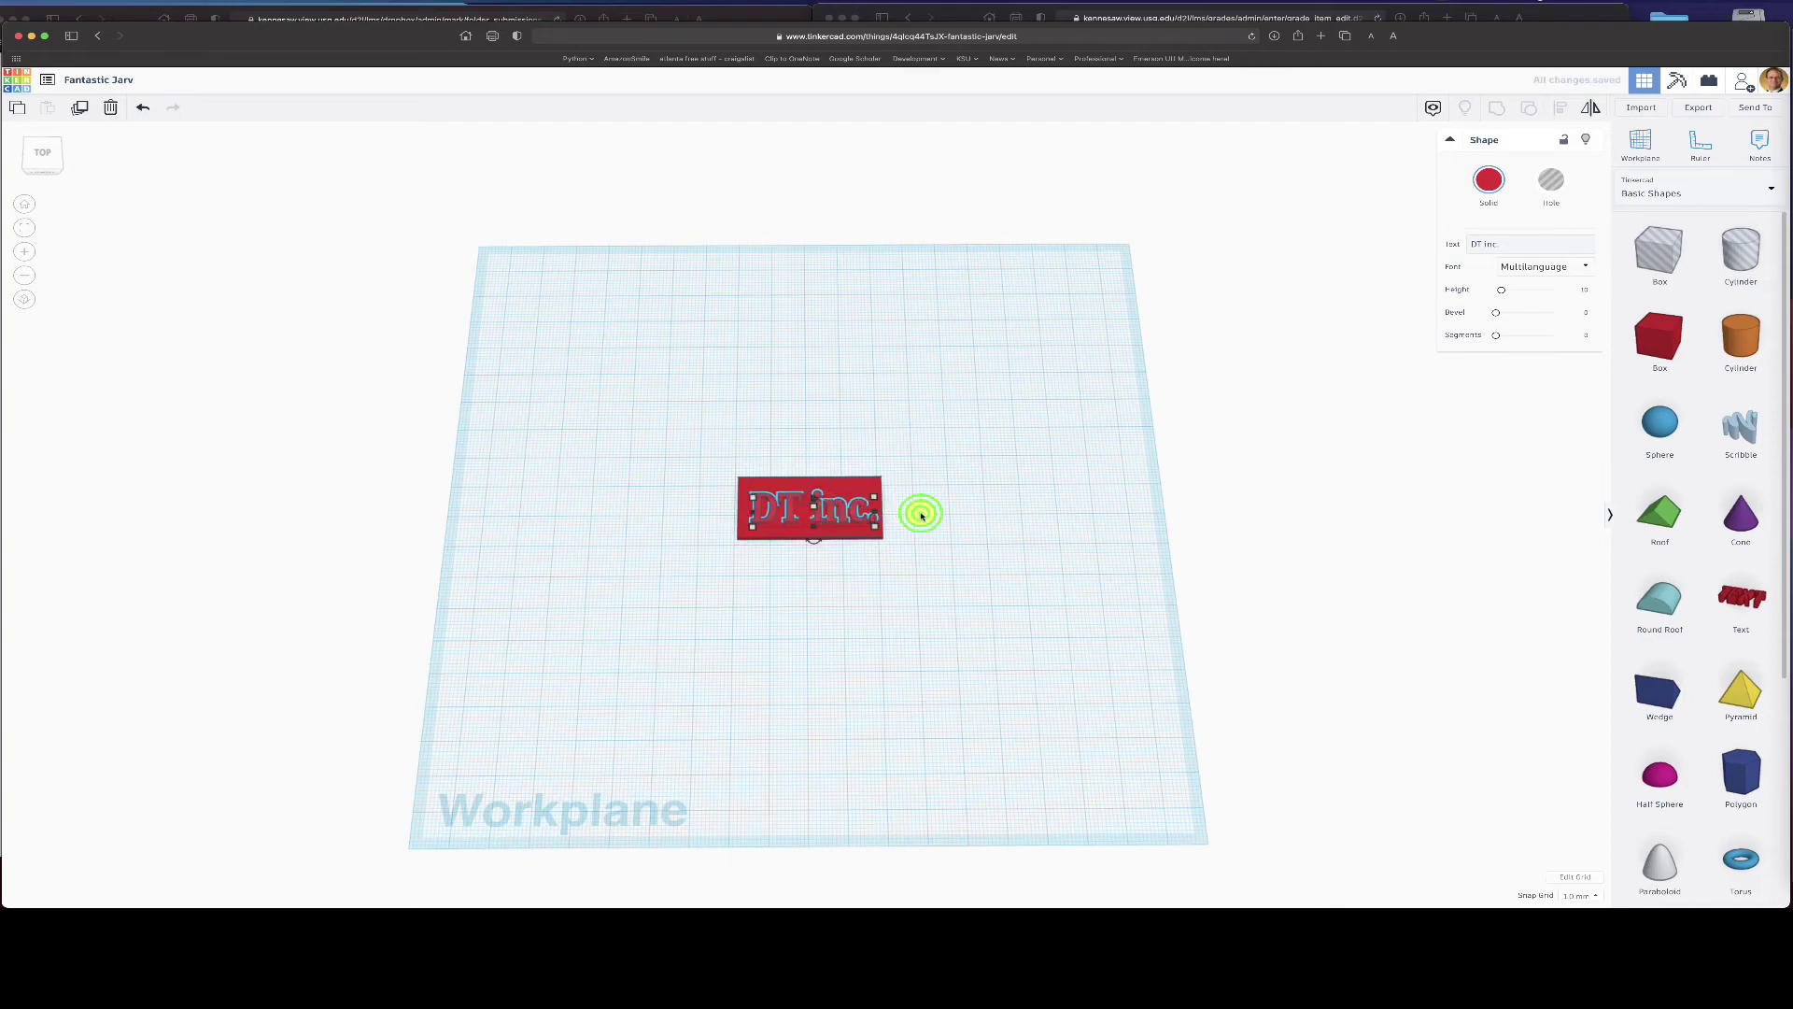
pyautogui.scroll(-2, 921, 514)
pyautogui.scroll(5, 901, 521)
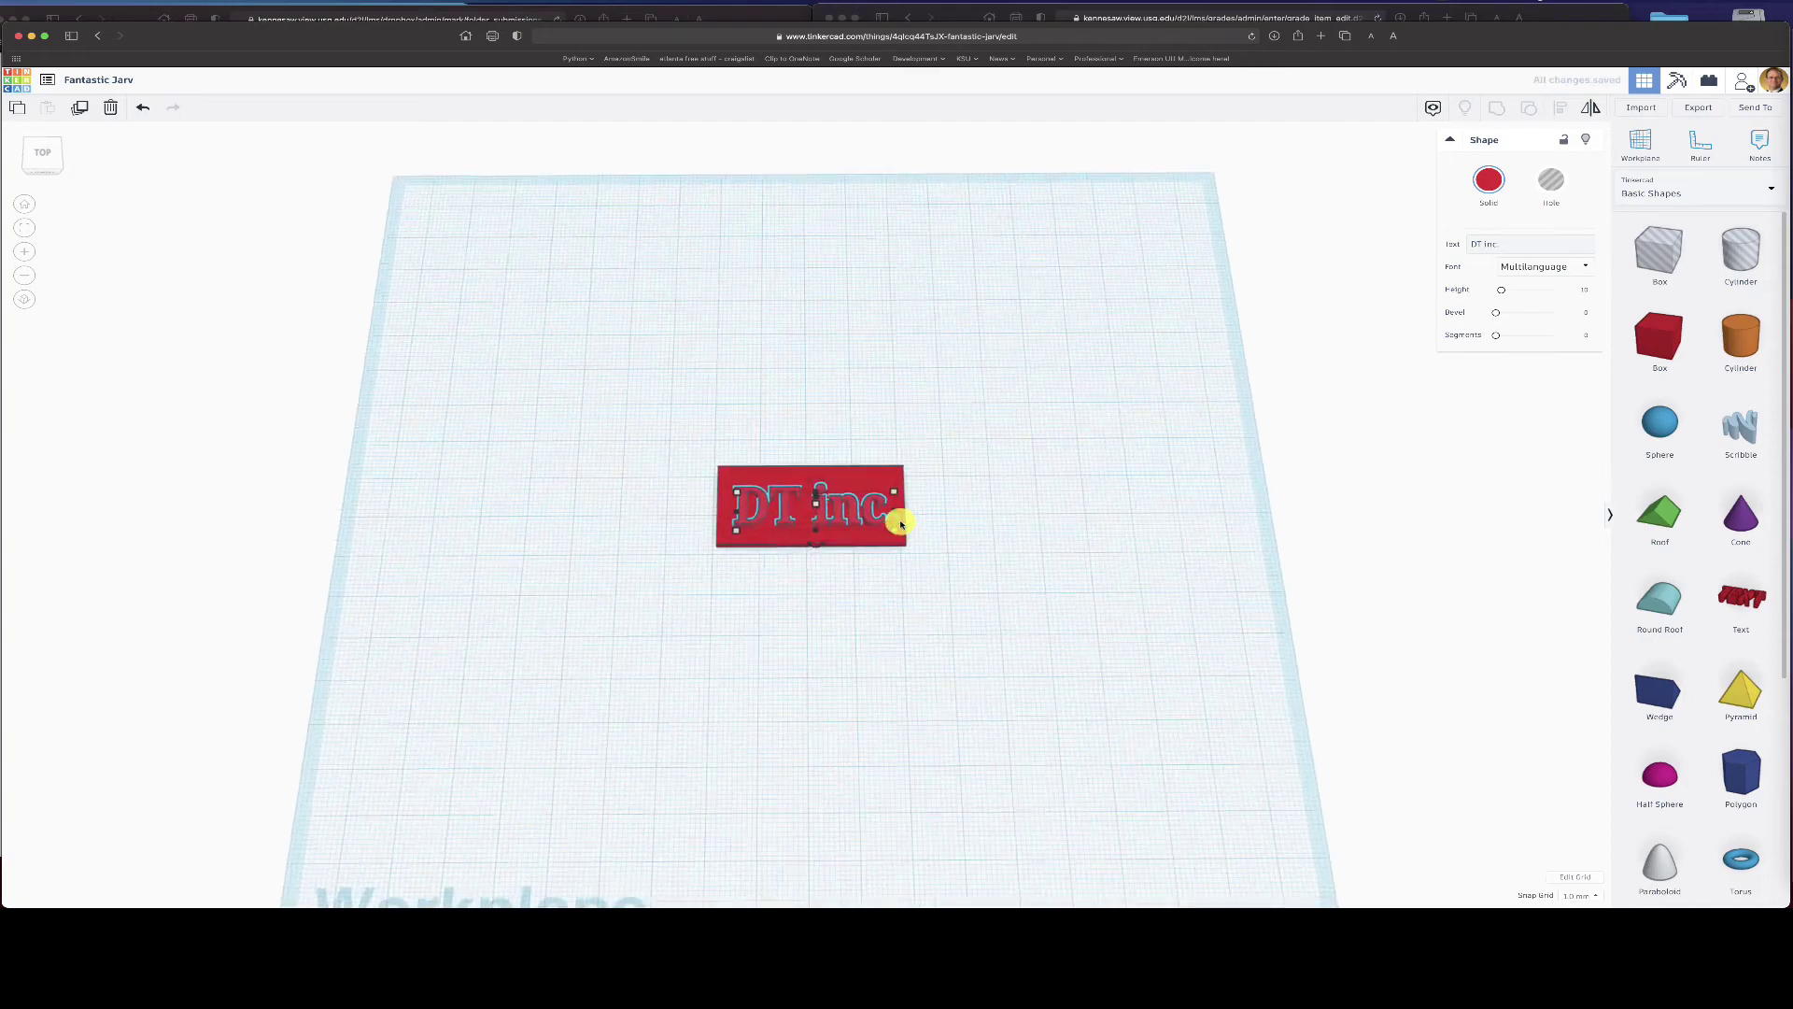
pyautogui.scroll(8, 900, 523)
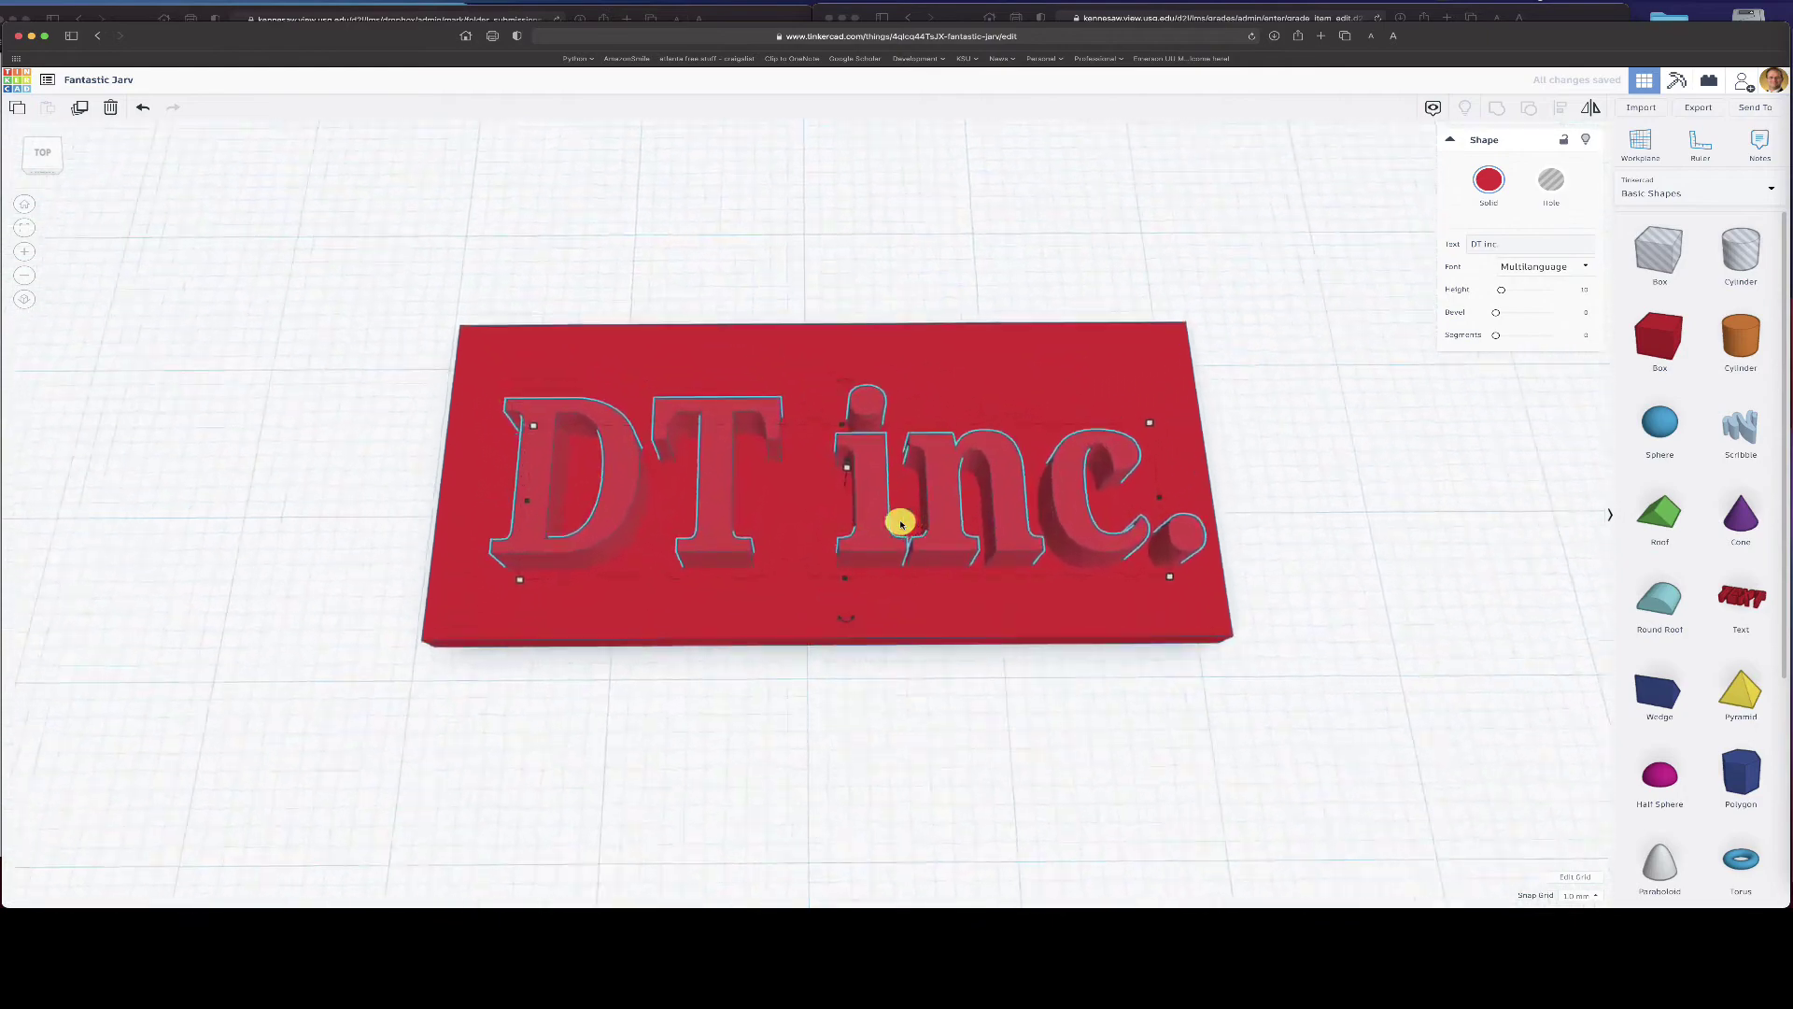
# - In front view, sink the DT inc. lettering 1 mm into the plate
pyautogui.scroll(-3, 900, 521)
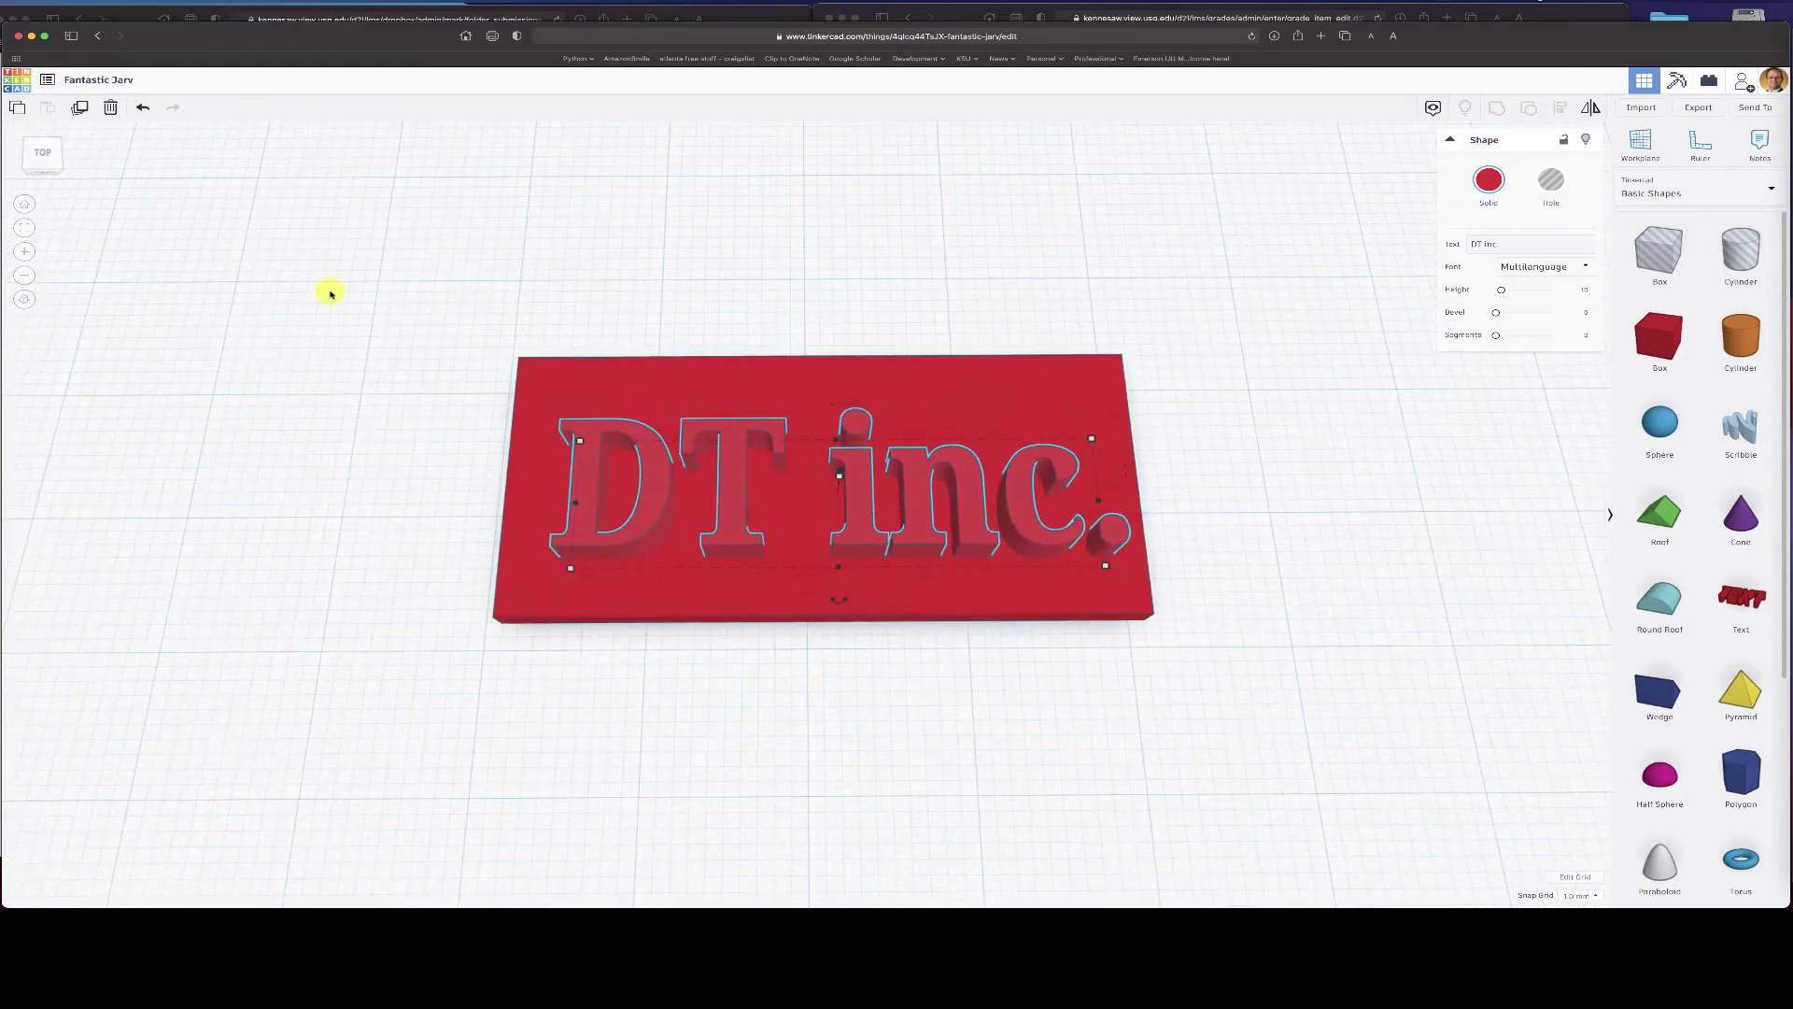
pyautogui.click(42, 173)
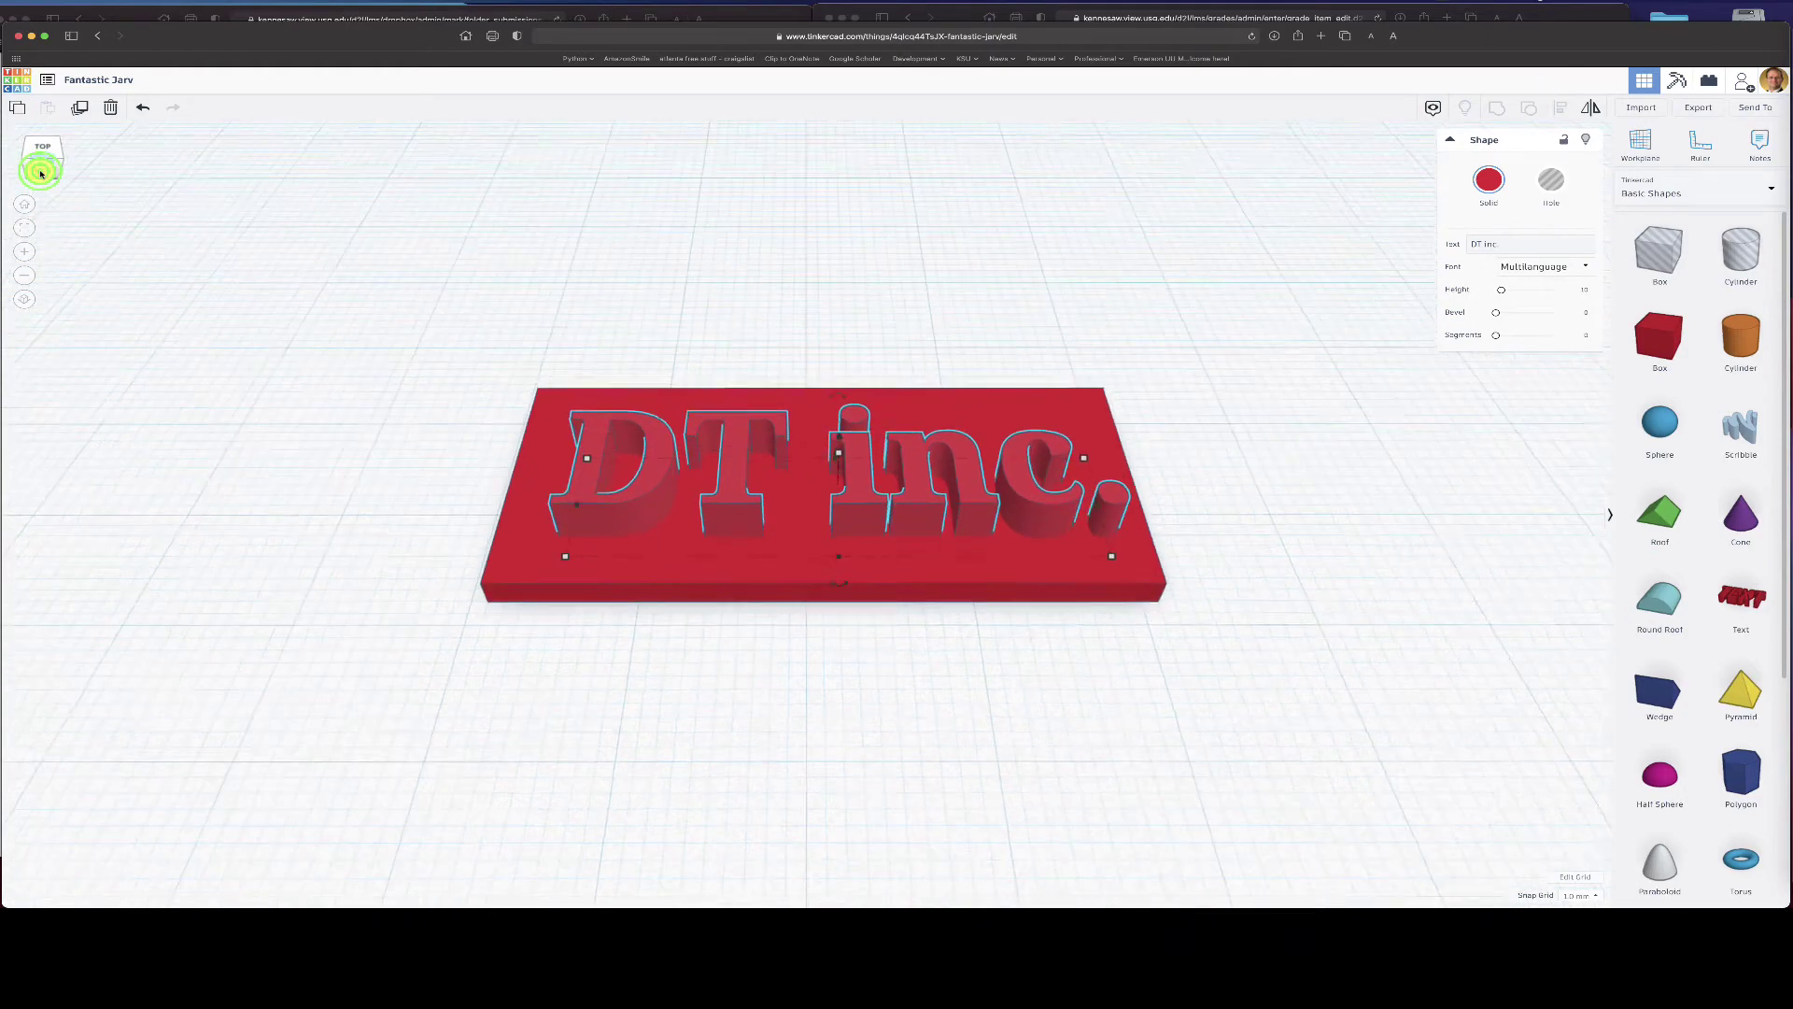
pyautogui.click(42, 171)
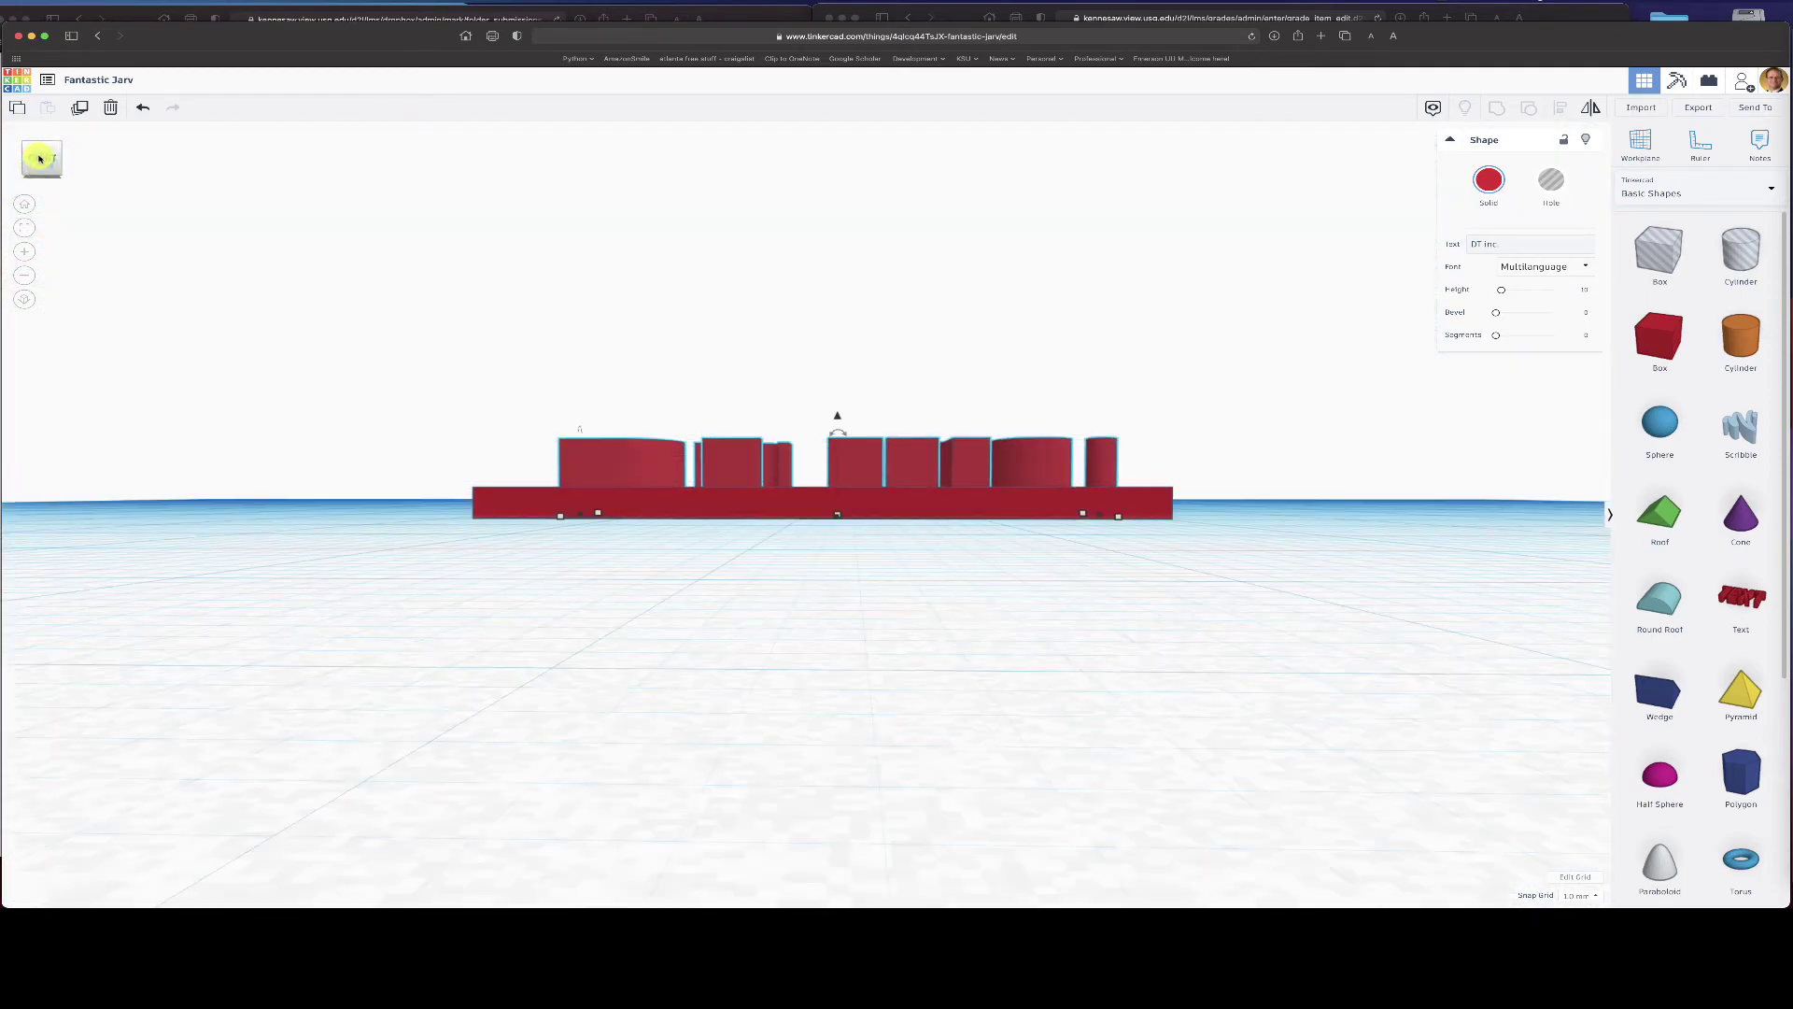
pyautogui.click(847, 455)
pyautogui.moveTo(837, 417); pyautogui.dragTo(836, 425)
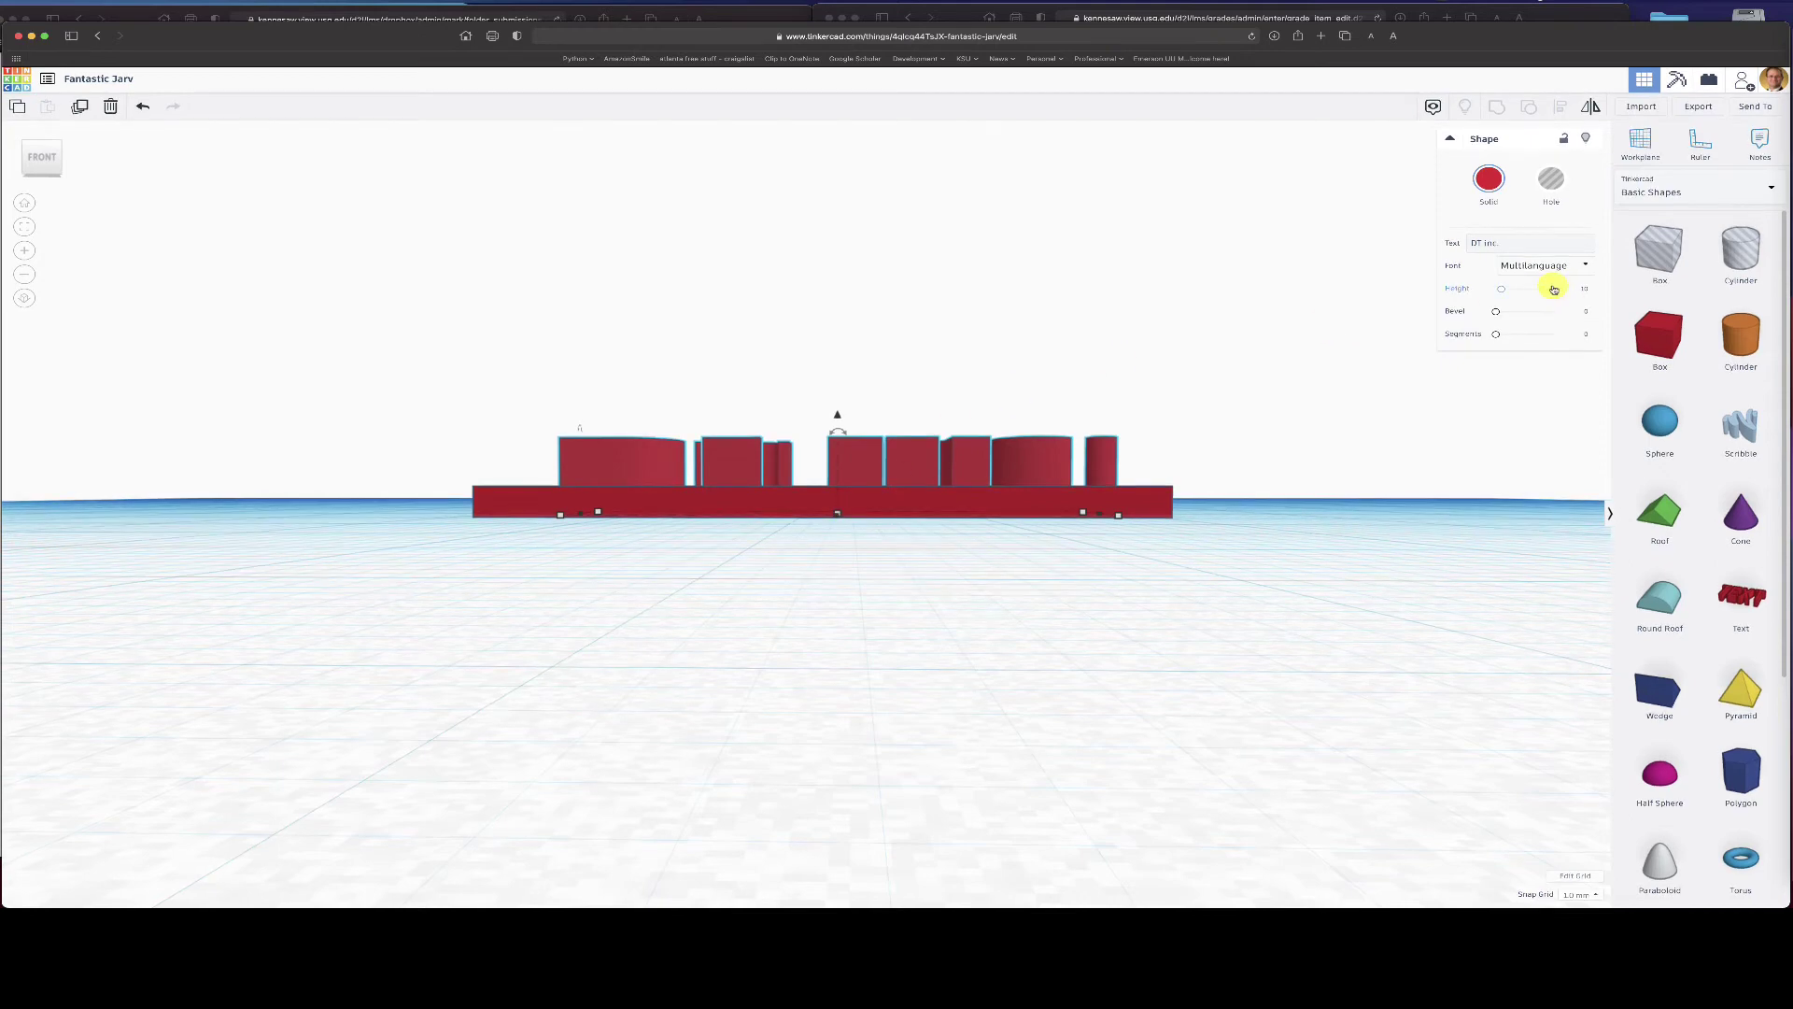
# - Lower the lettering's Height value so it protrudes only slightly above the plate
pyautogui.moveTo(1503, 293); pyautogui.dragTo(1496, 291)
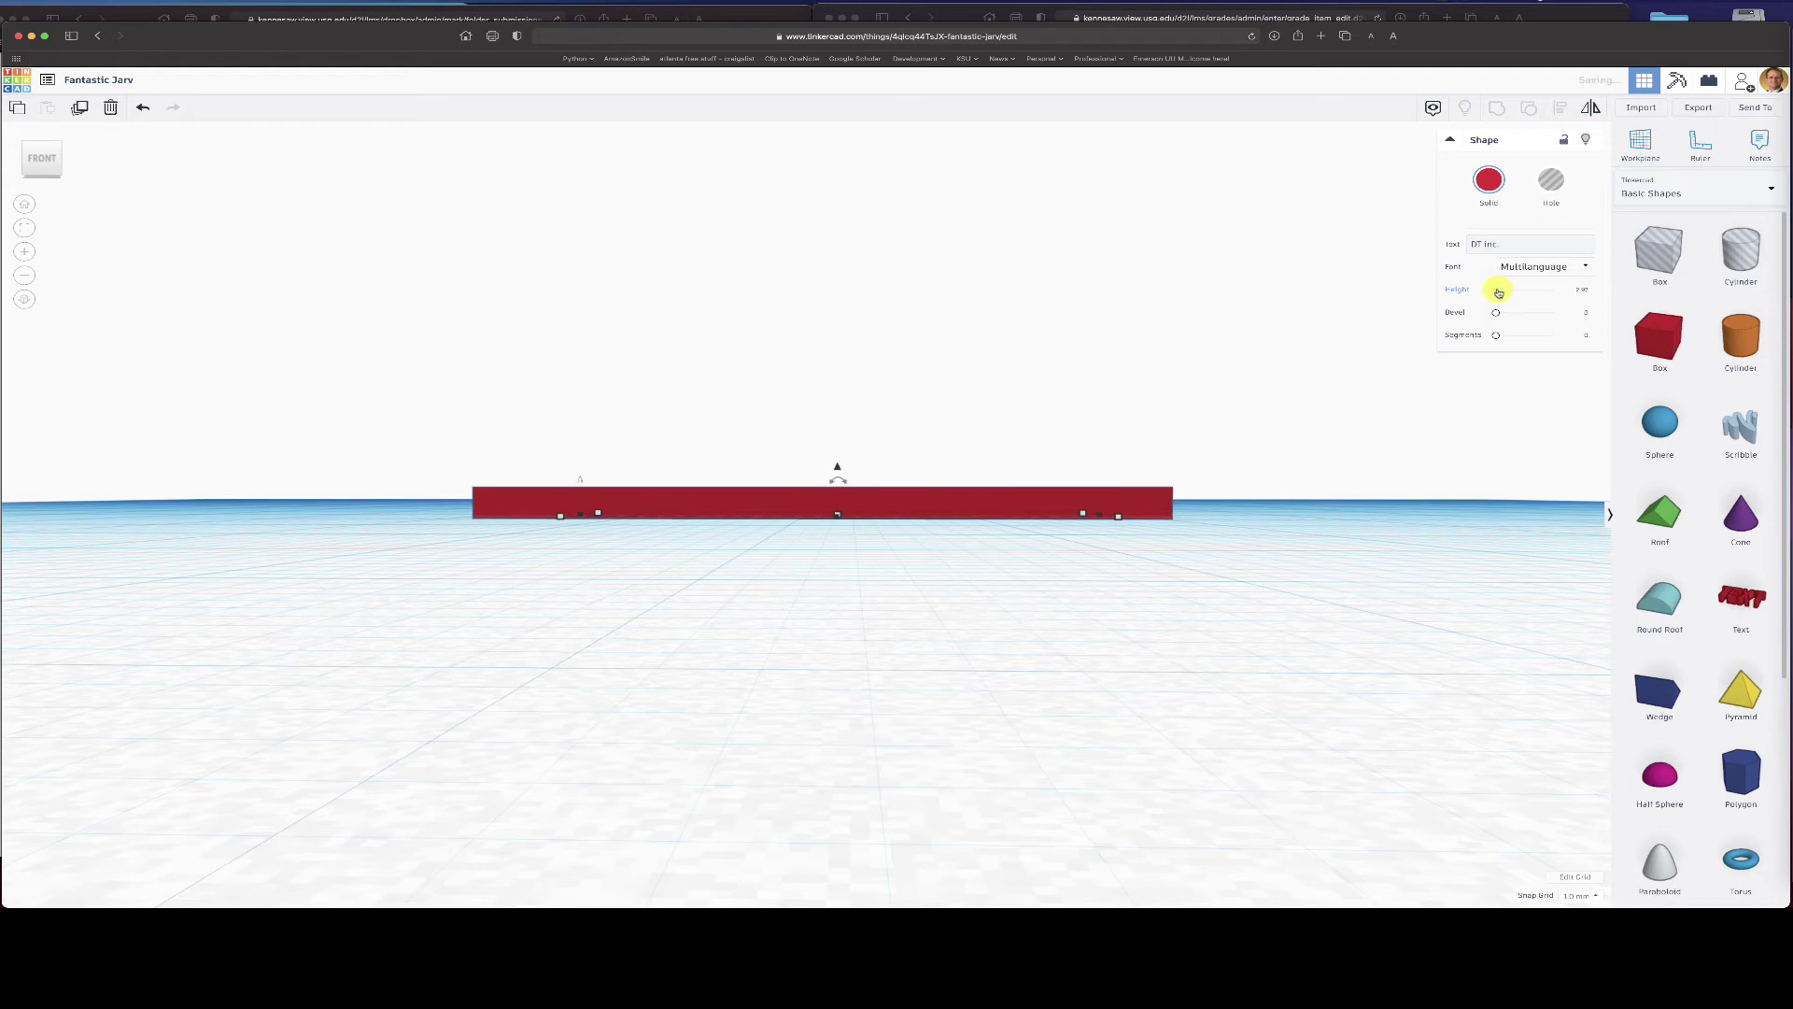
pyautogui.click(1578, 290)
pyautogui.press('Return')
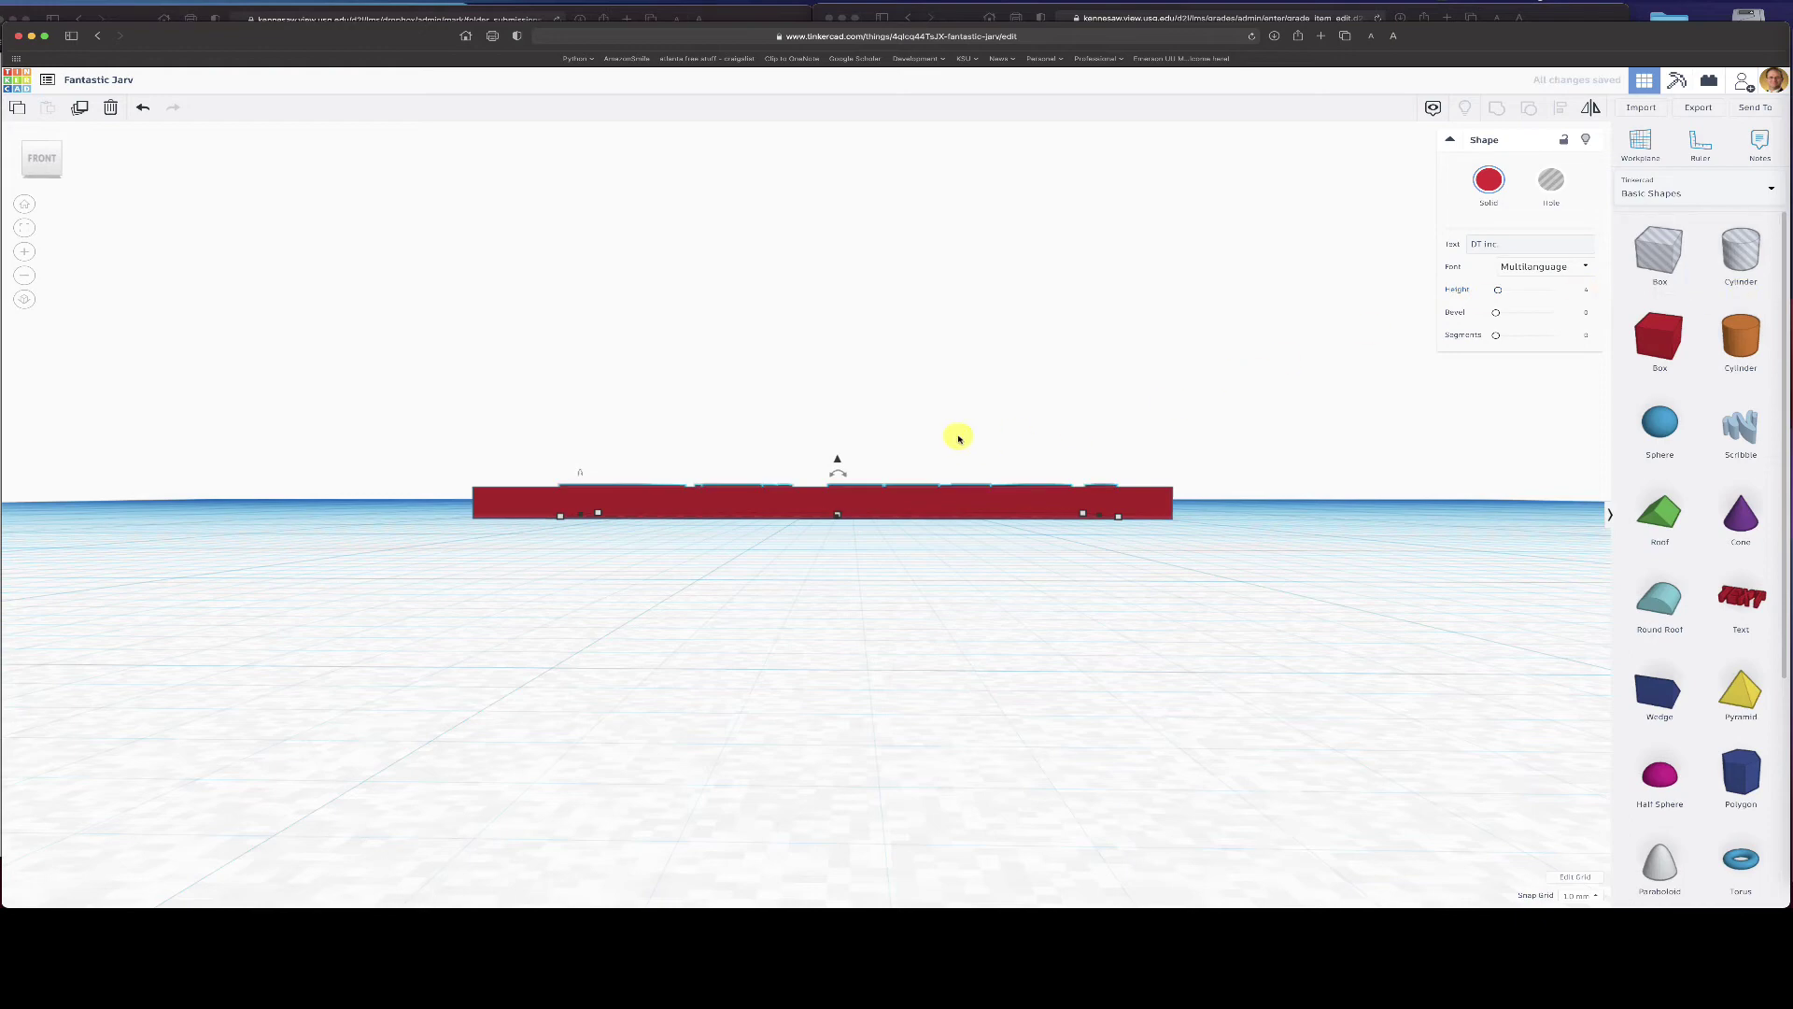
pyautogui.click(1584, 291)
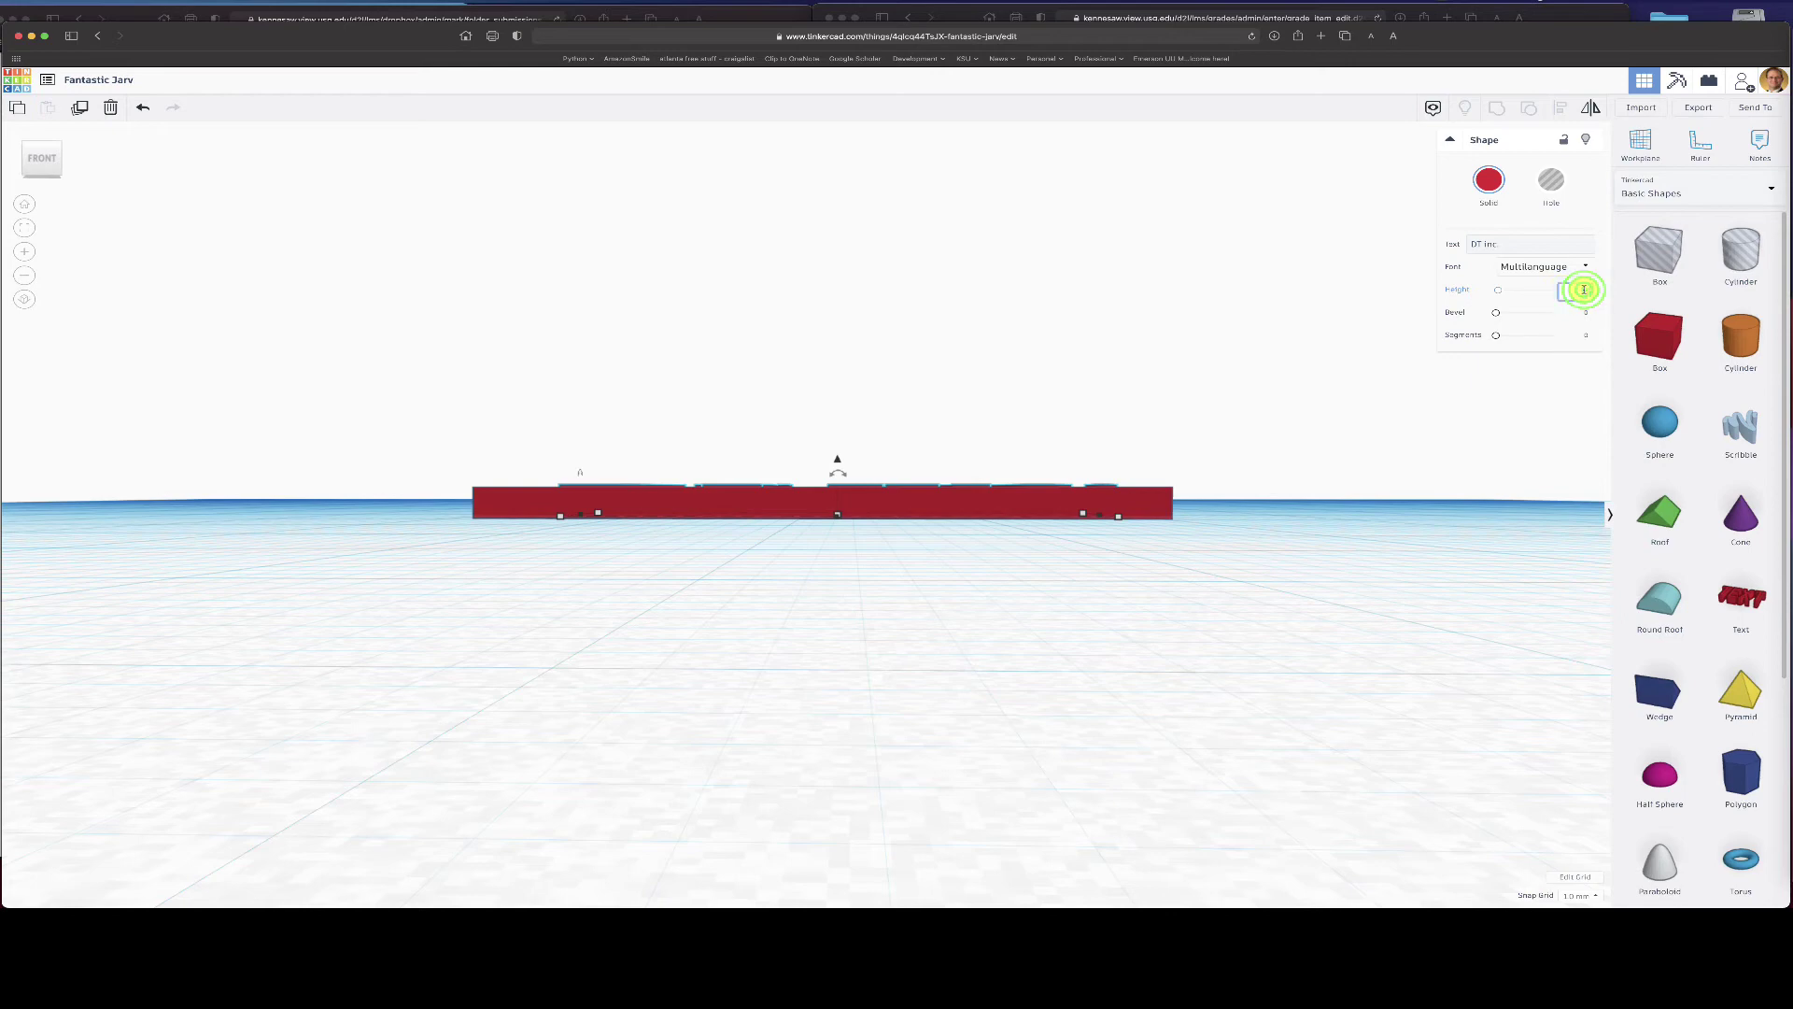
pyautogui.press('Up')
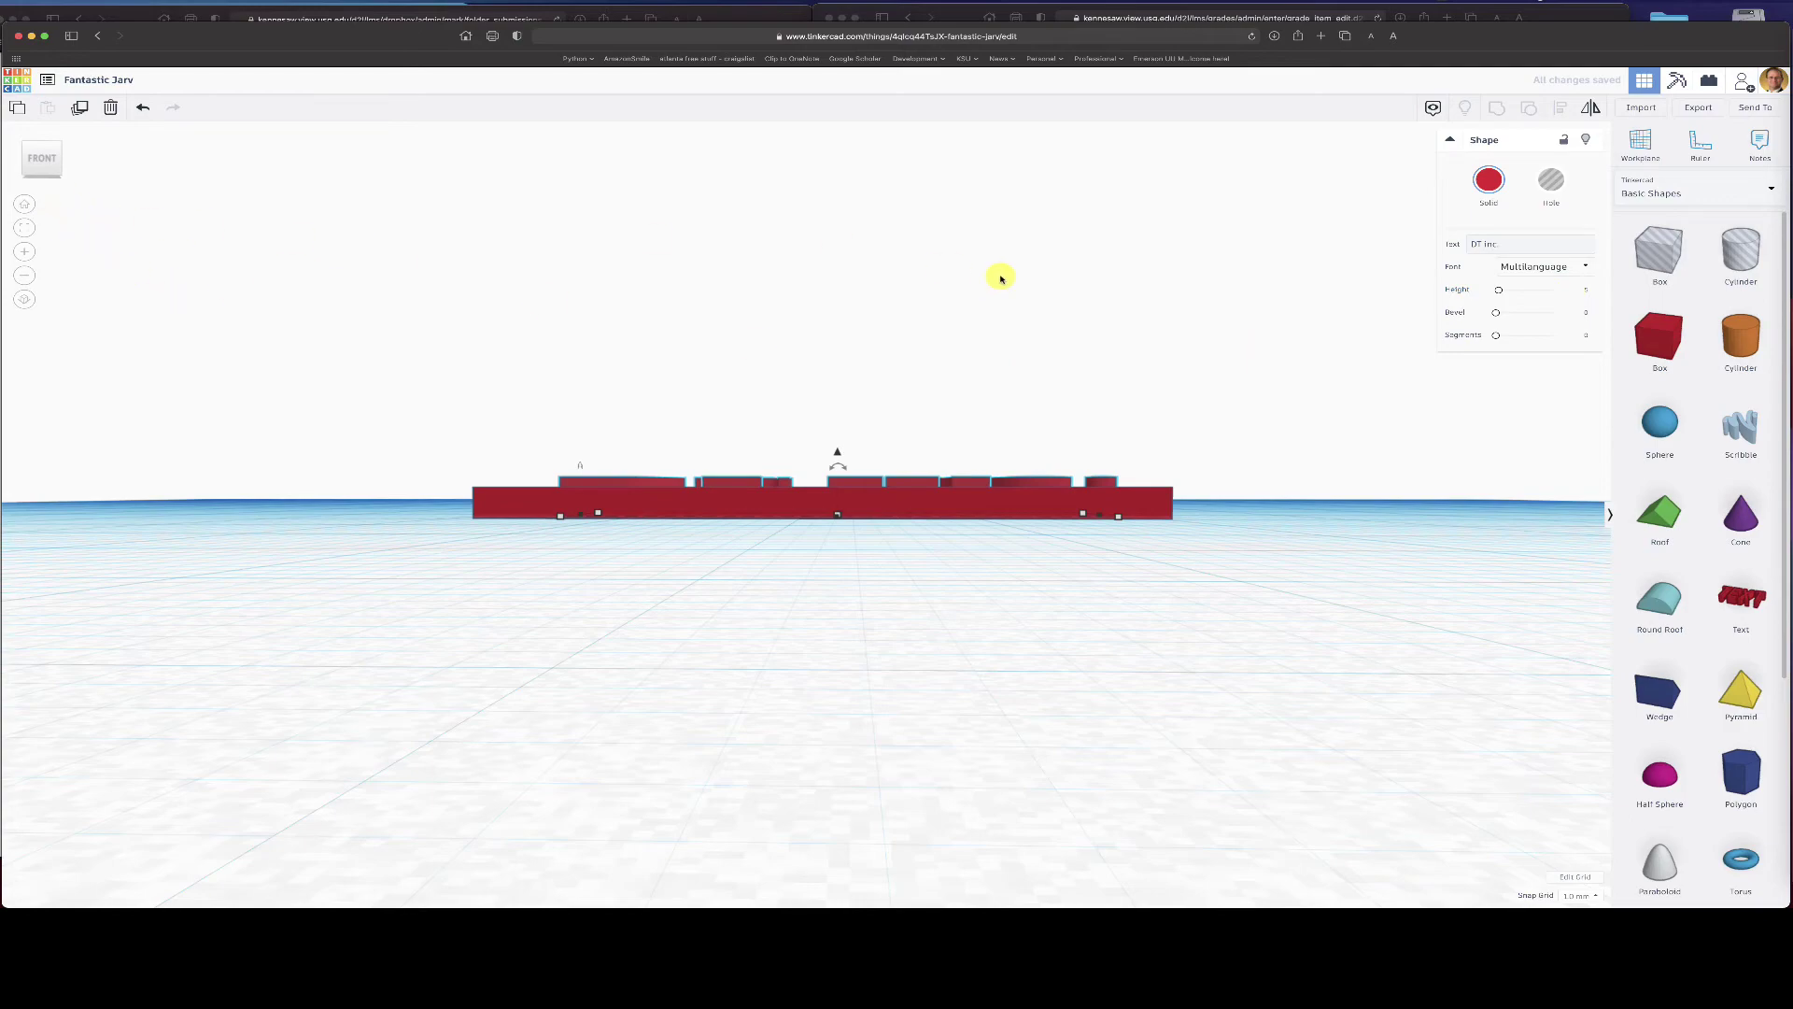
pyautogui.click(851, 326)
pyautogui.moveTo(851, 325); pyautogui.dragTo(849, 422, button='right')
pyautogui.click(851, 422)
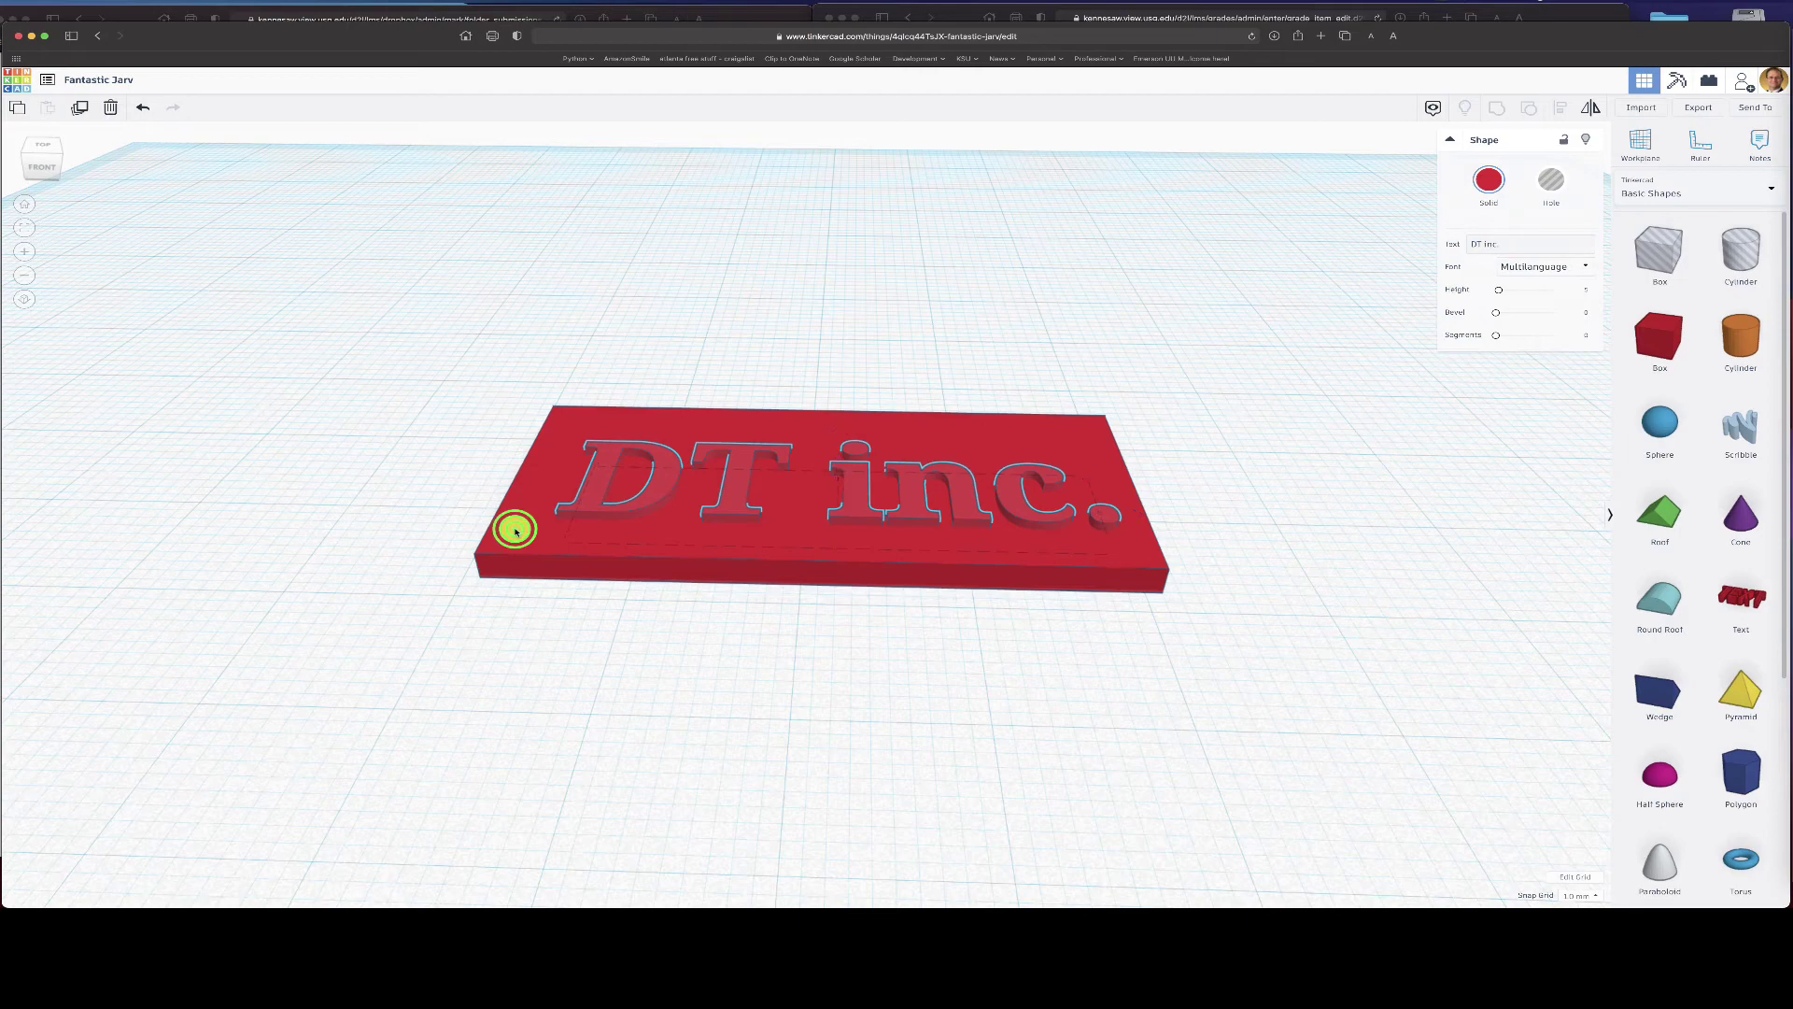
# - Group the DT inc. lettering with the red plate into one shape
pyautogui.keyDown('shift'); pyautogui.click(514, 531); pyautogui.keyUp('shift')
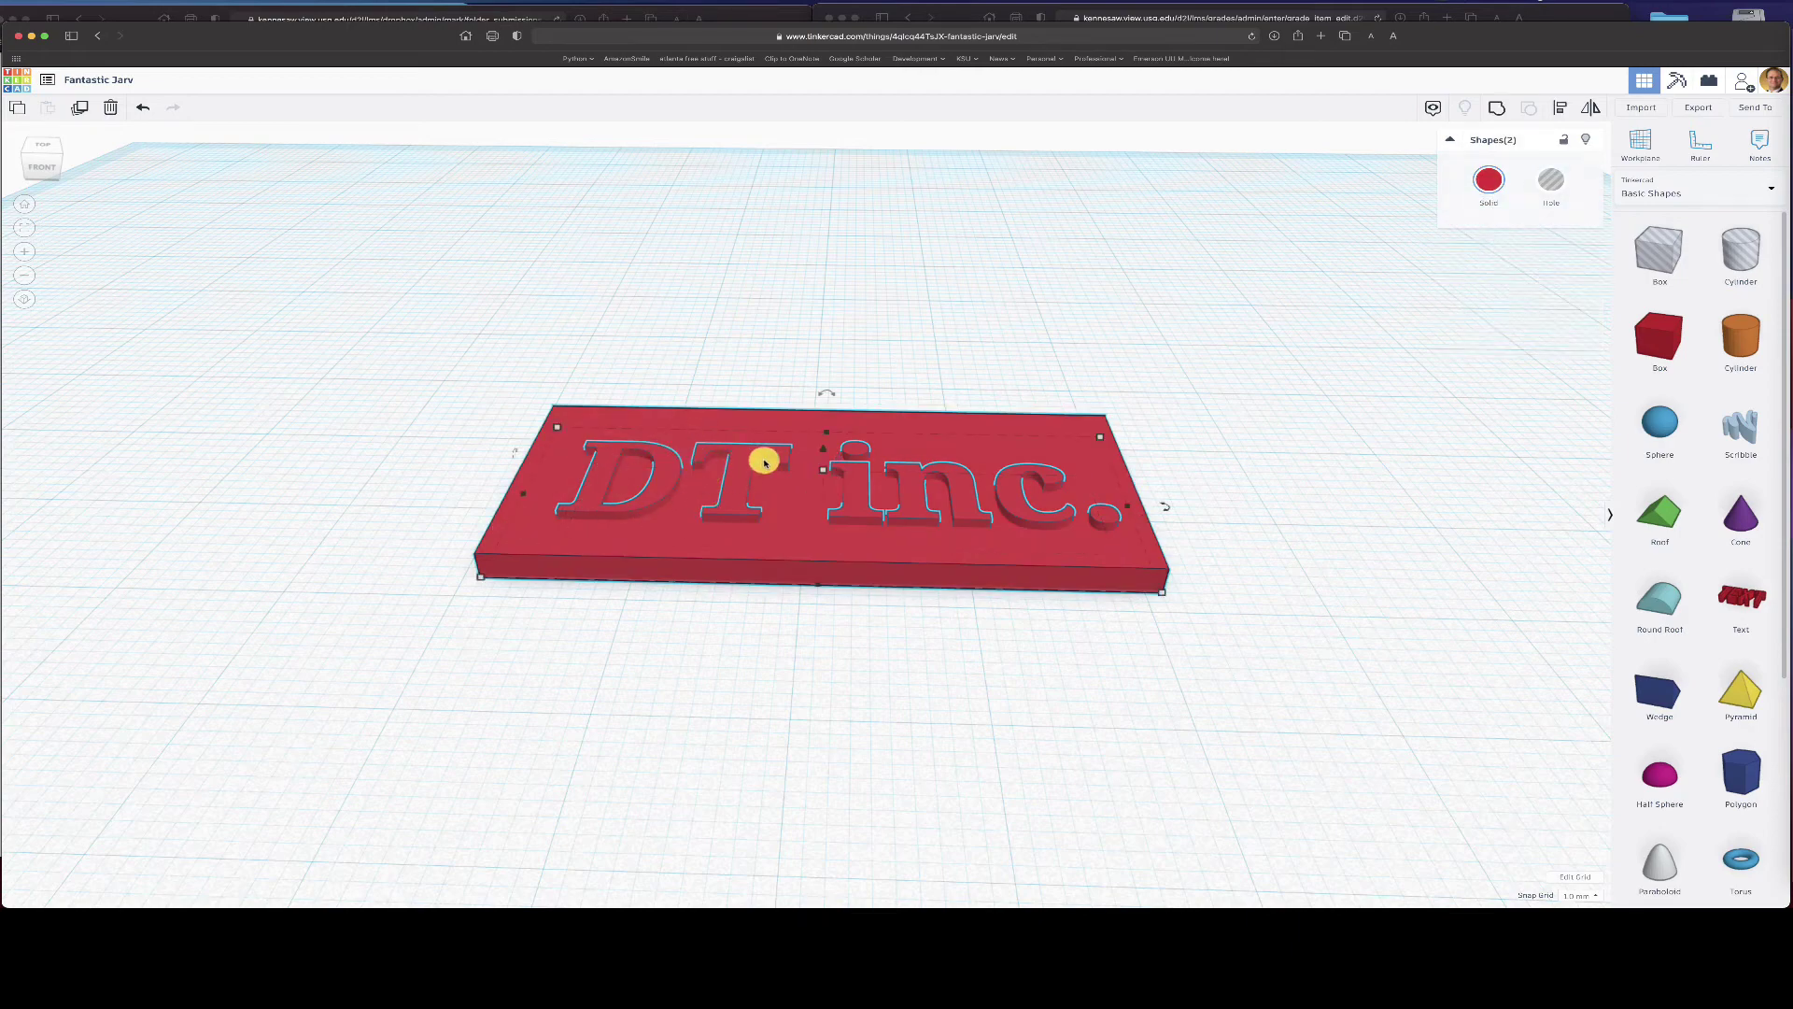
pyautogui.click(1500, 110)
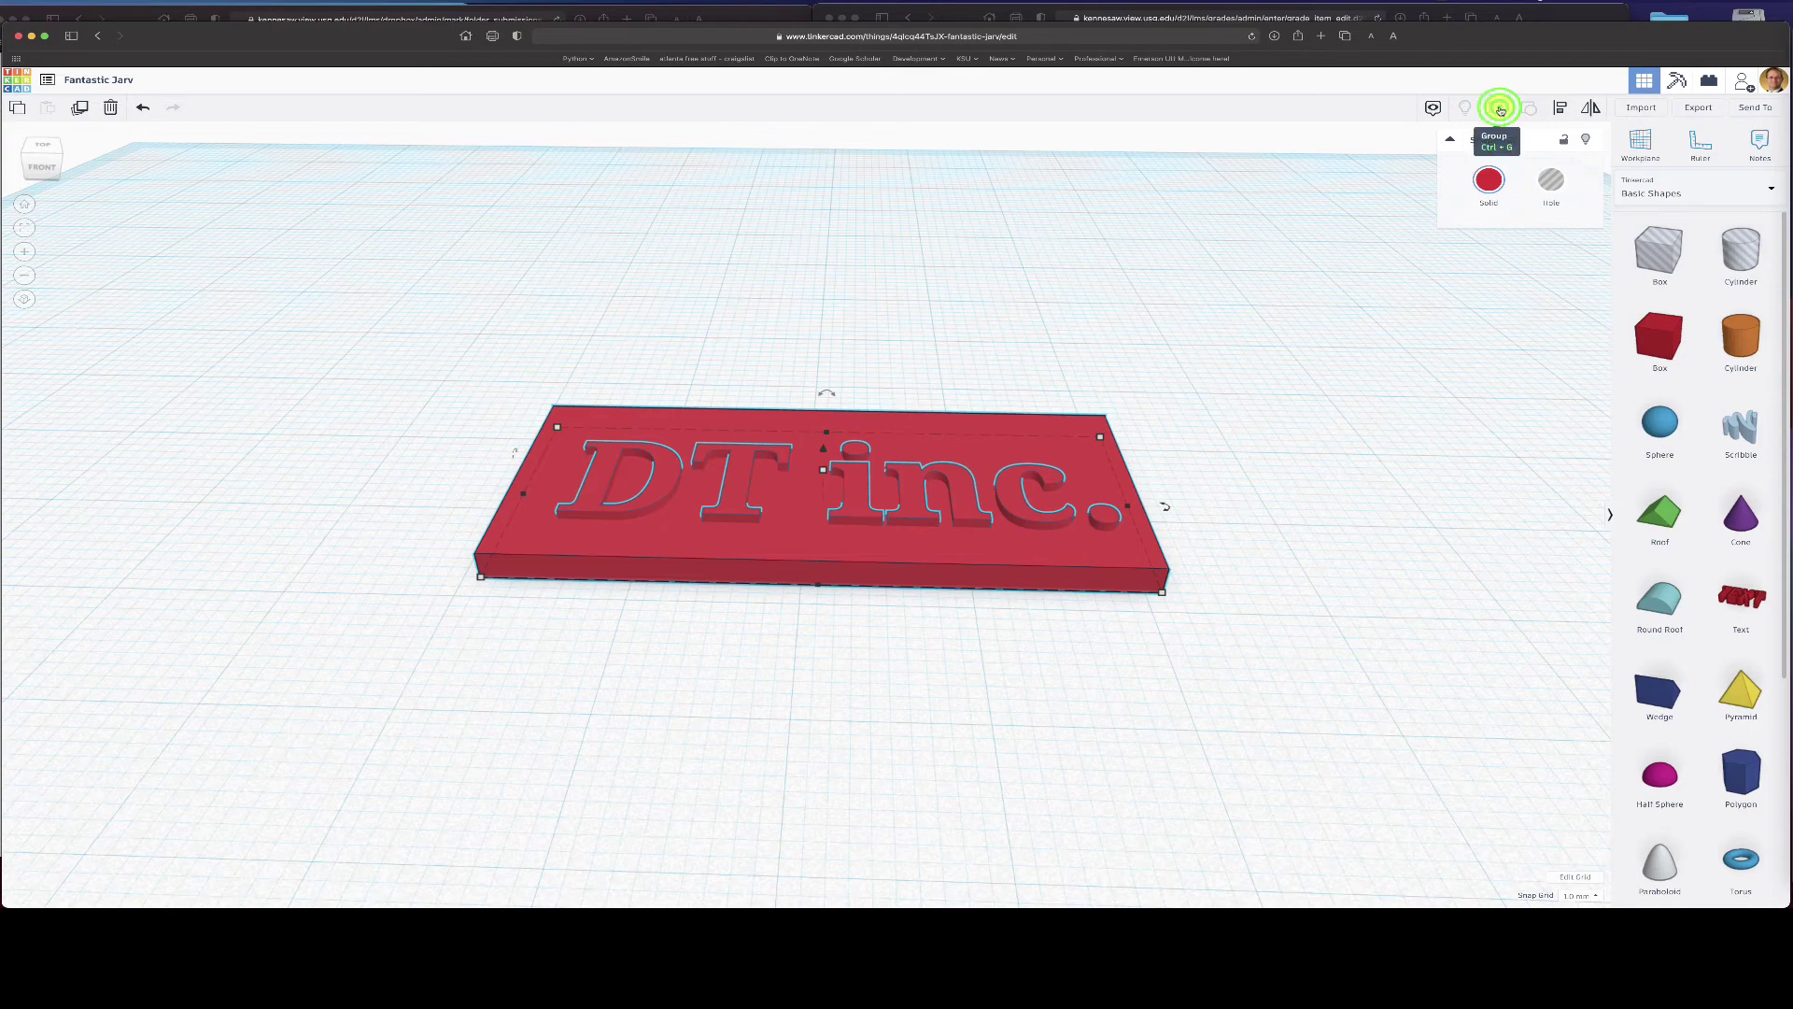
pyautogui.click(1398, 405)
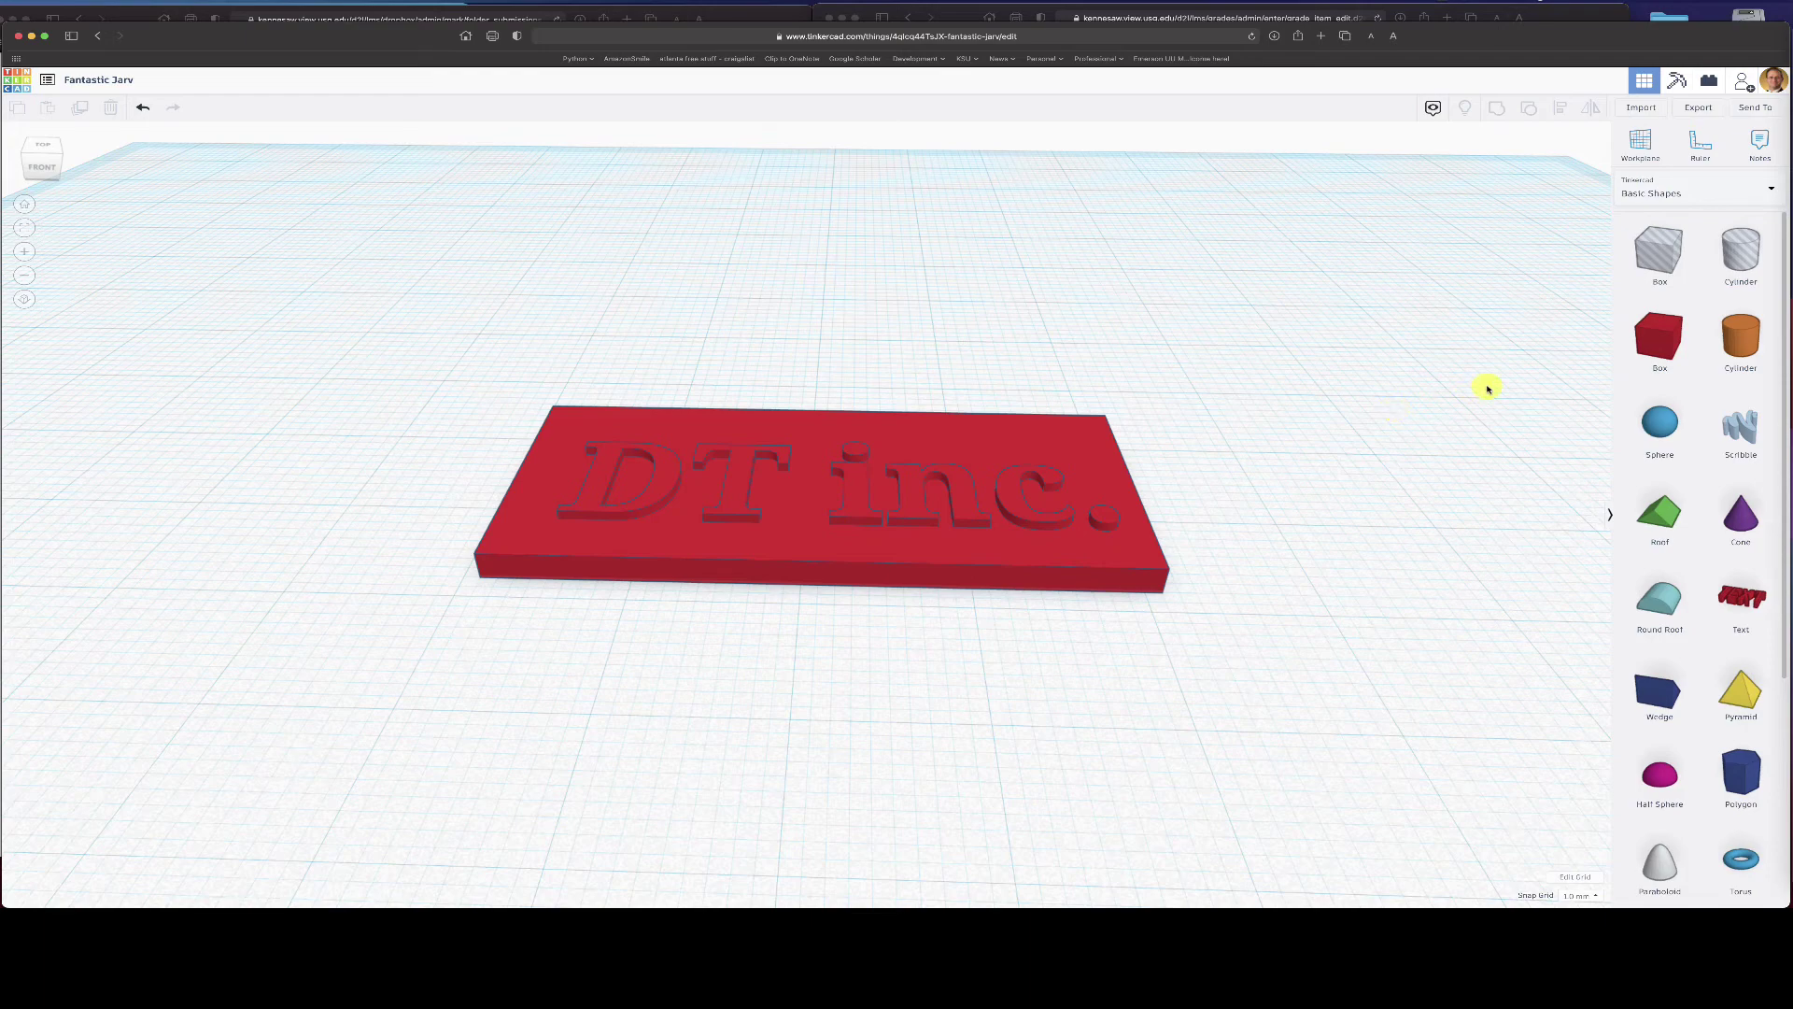
# - Place a hole cylinder on the workplane and lower its height, keeping it a hole
pyautogui.click(1748, 250)
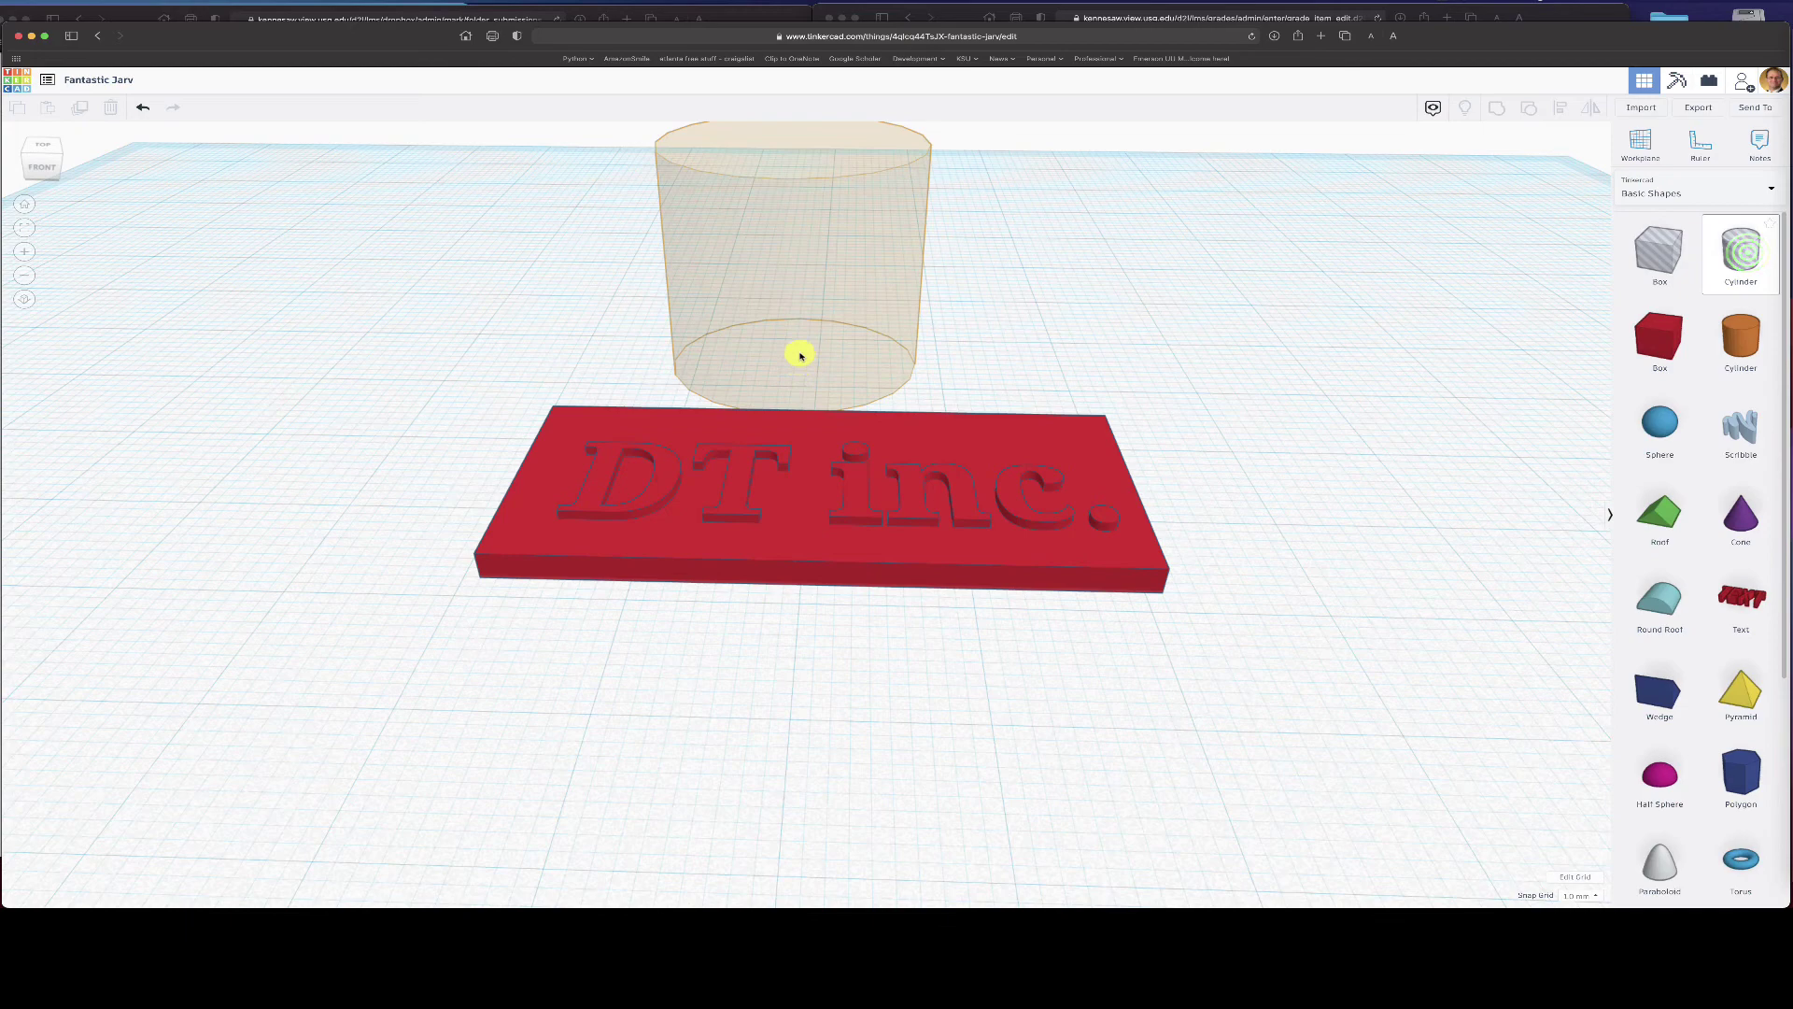
pyautogui.click(801, 351)
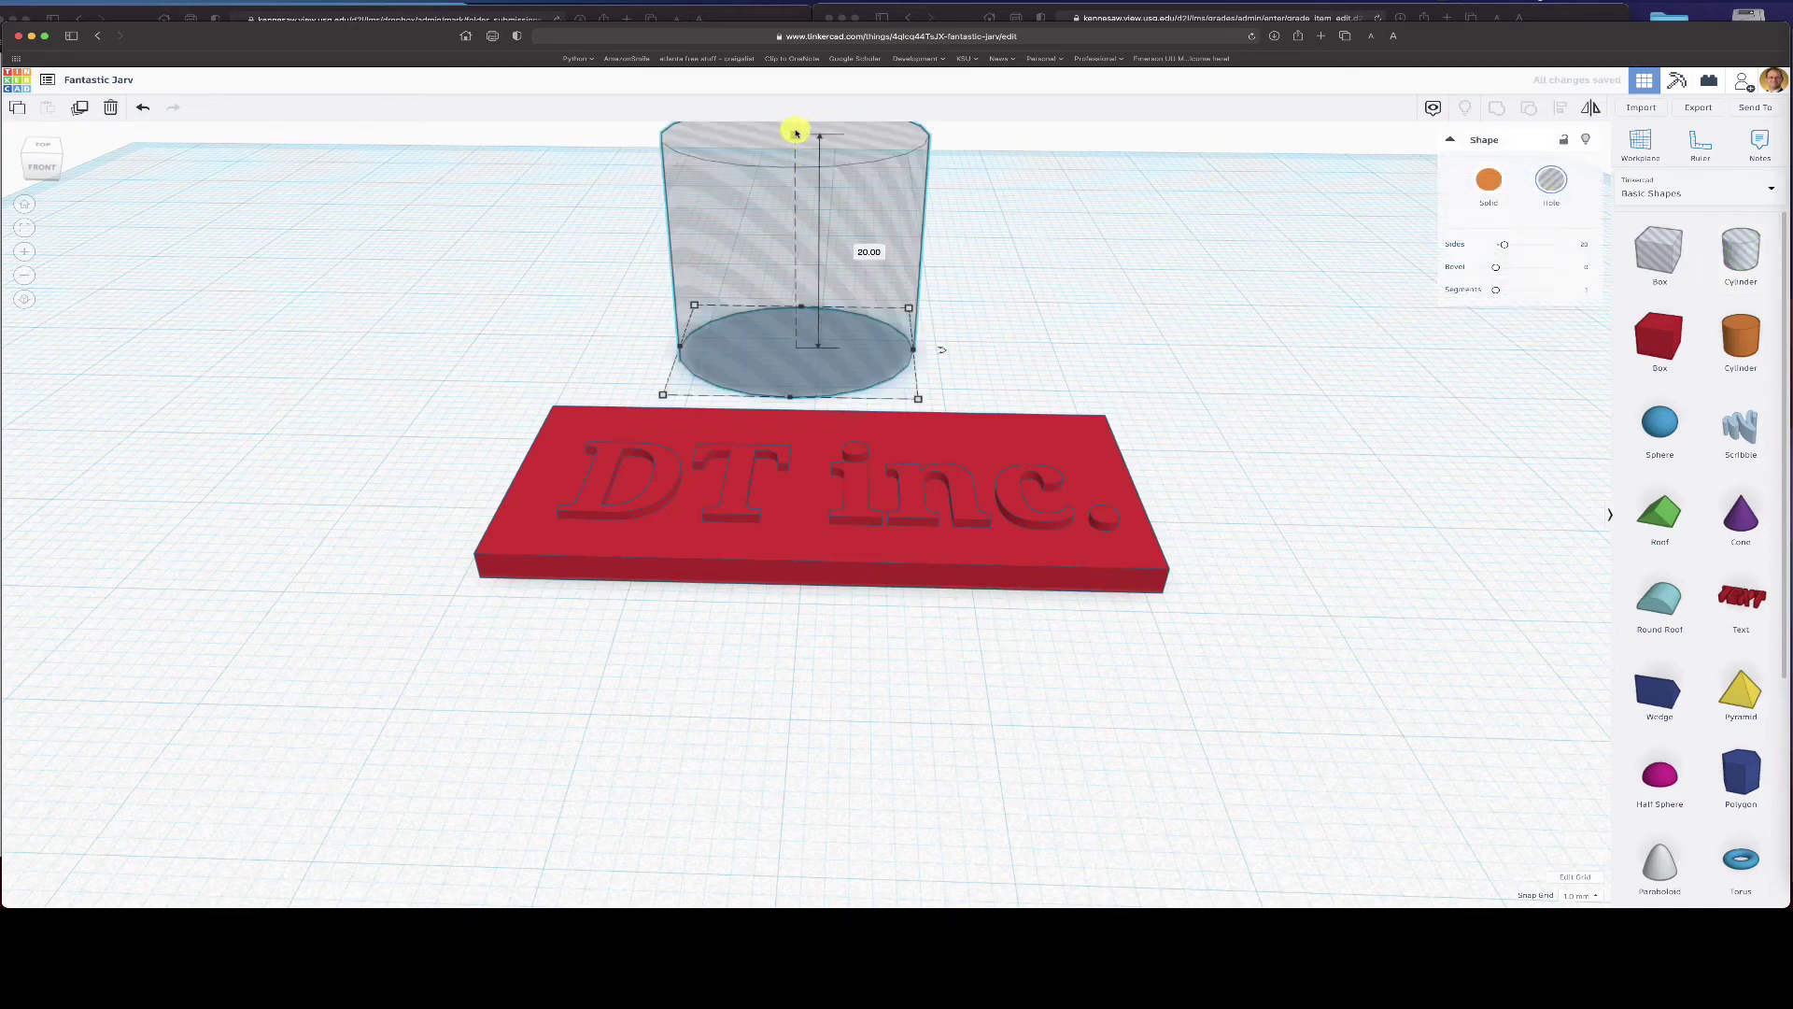
pyautogui.moveTo(795, 135); pyautogui.dragTo(794, 285)
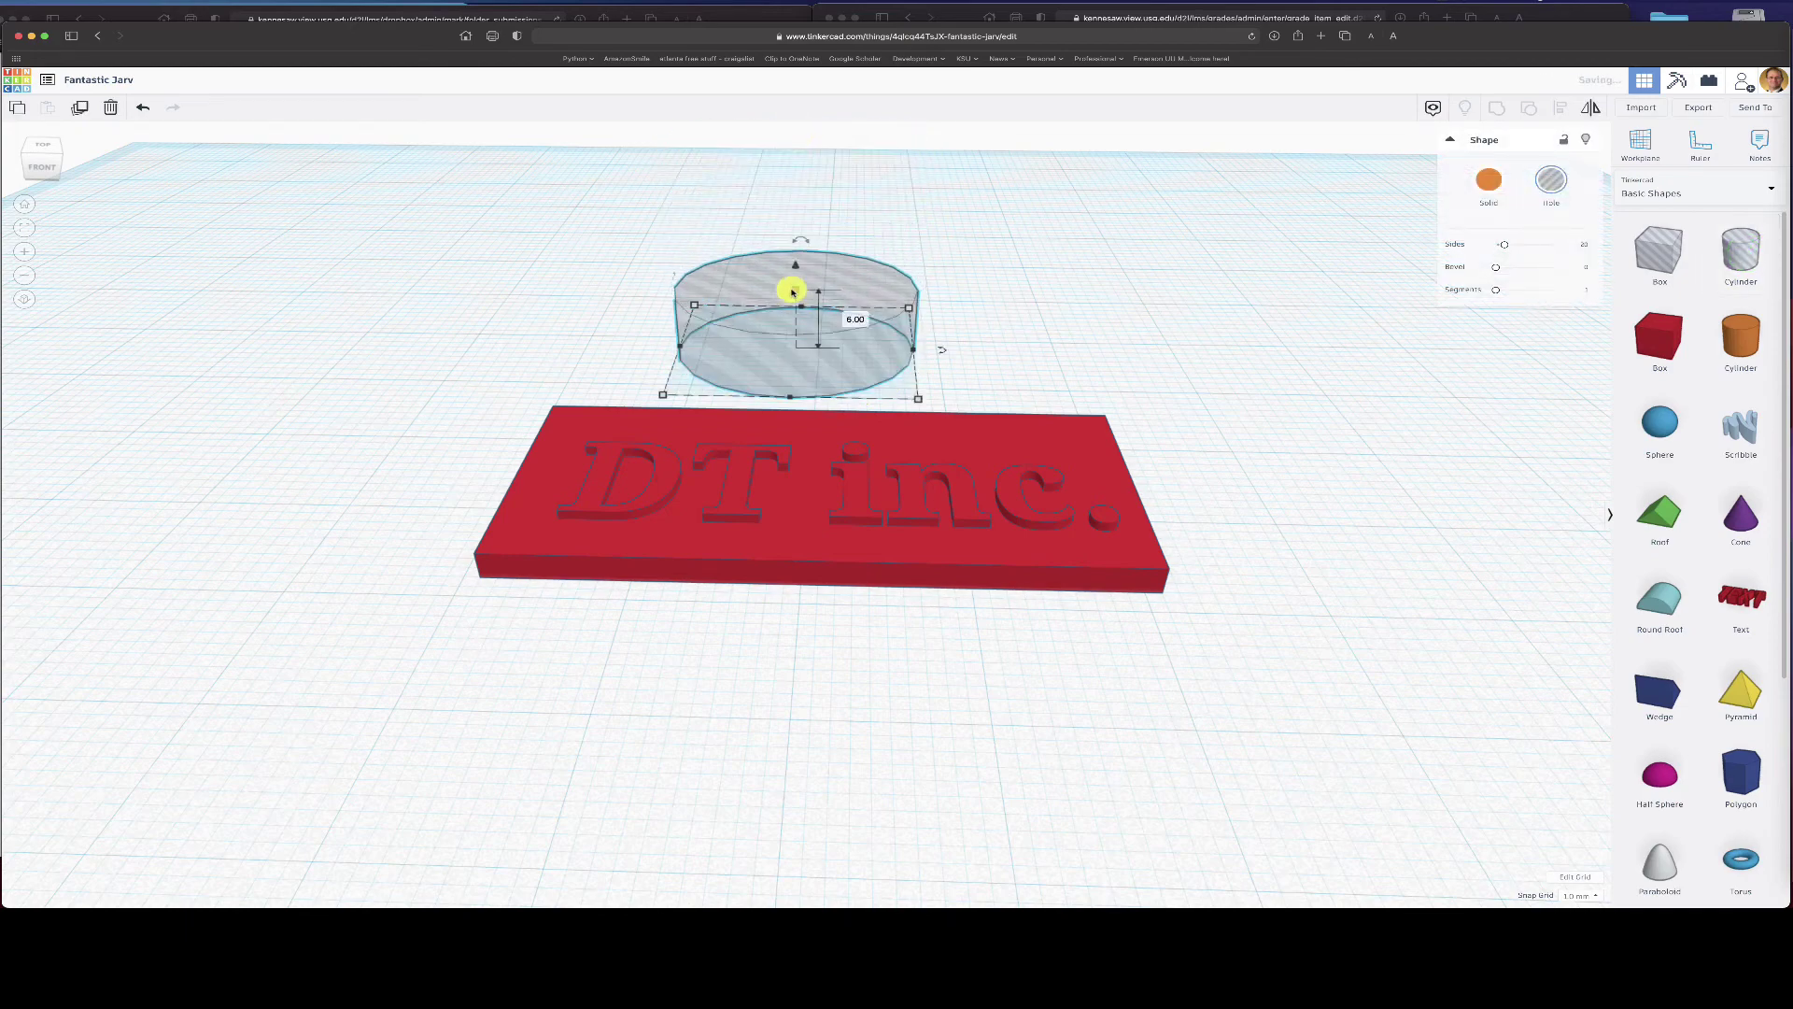
pyautogui.click(1563, 185)
pyautogui.click(1488, 179)
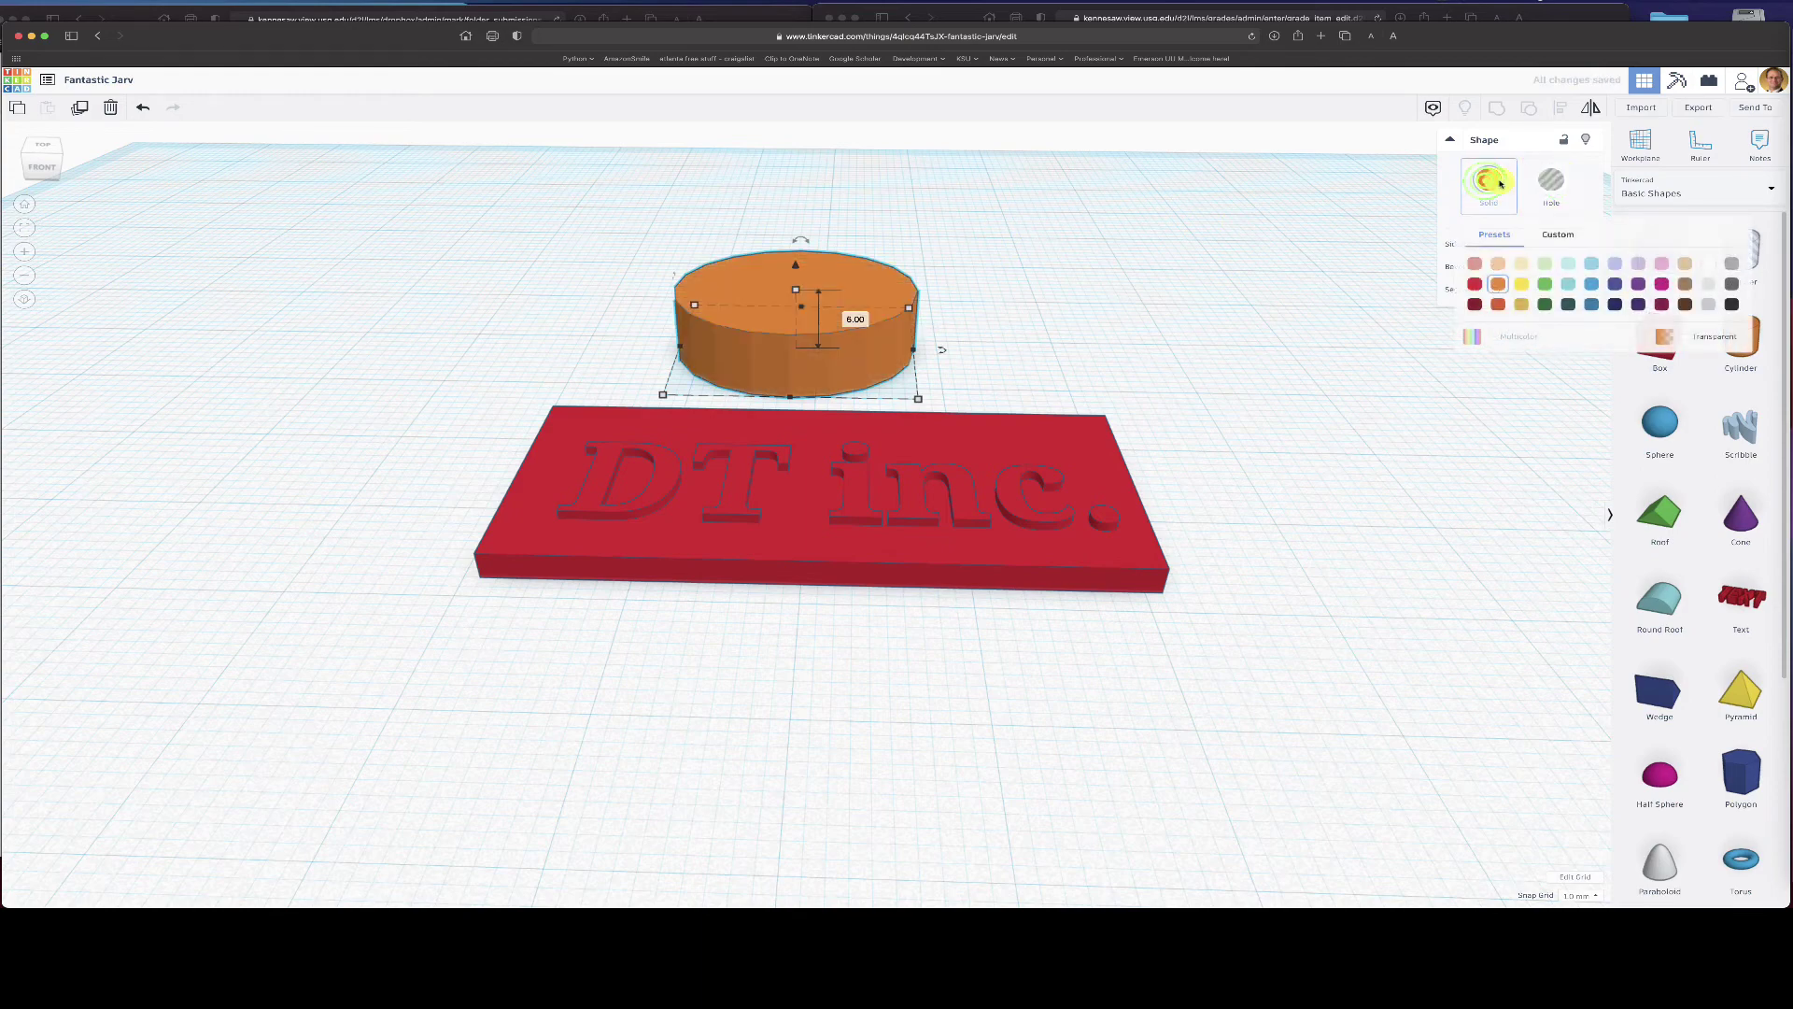
pyautogui.click(1551, 184)
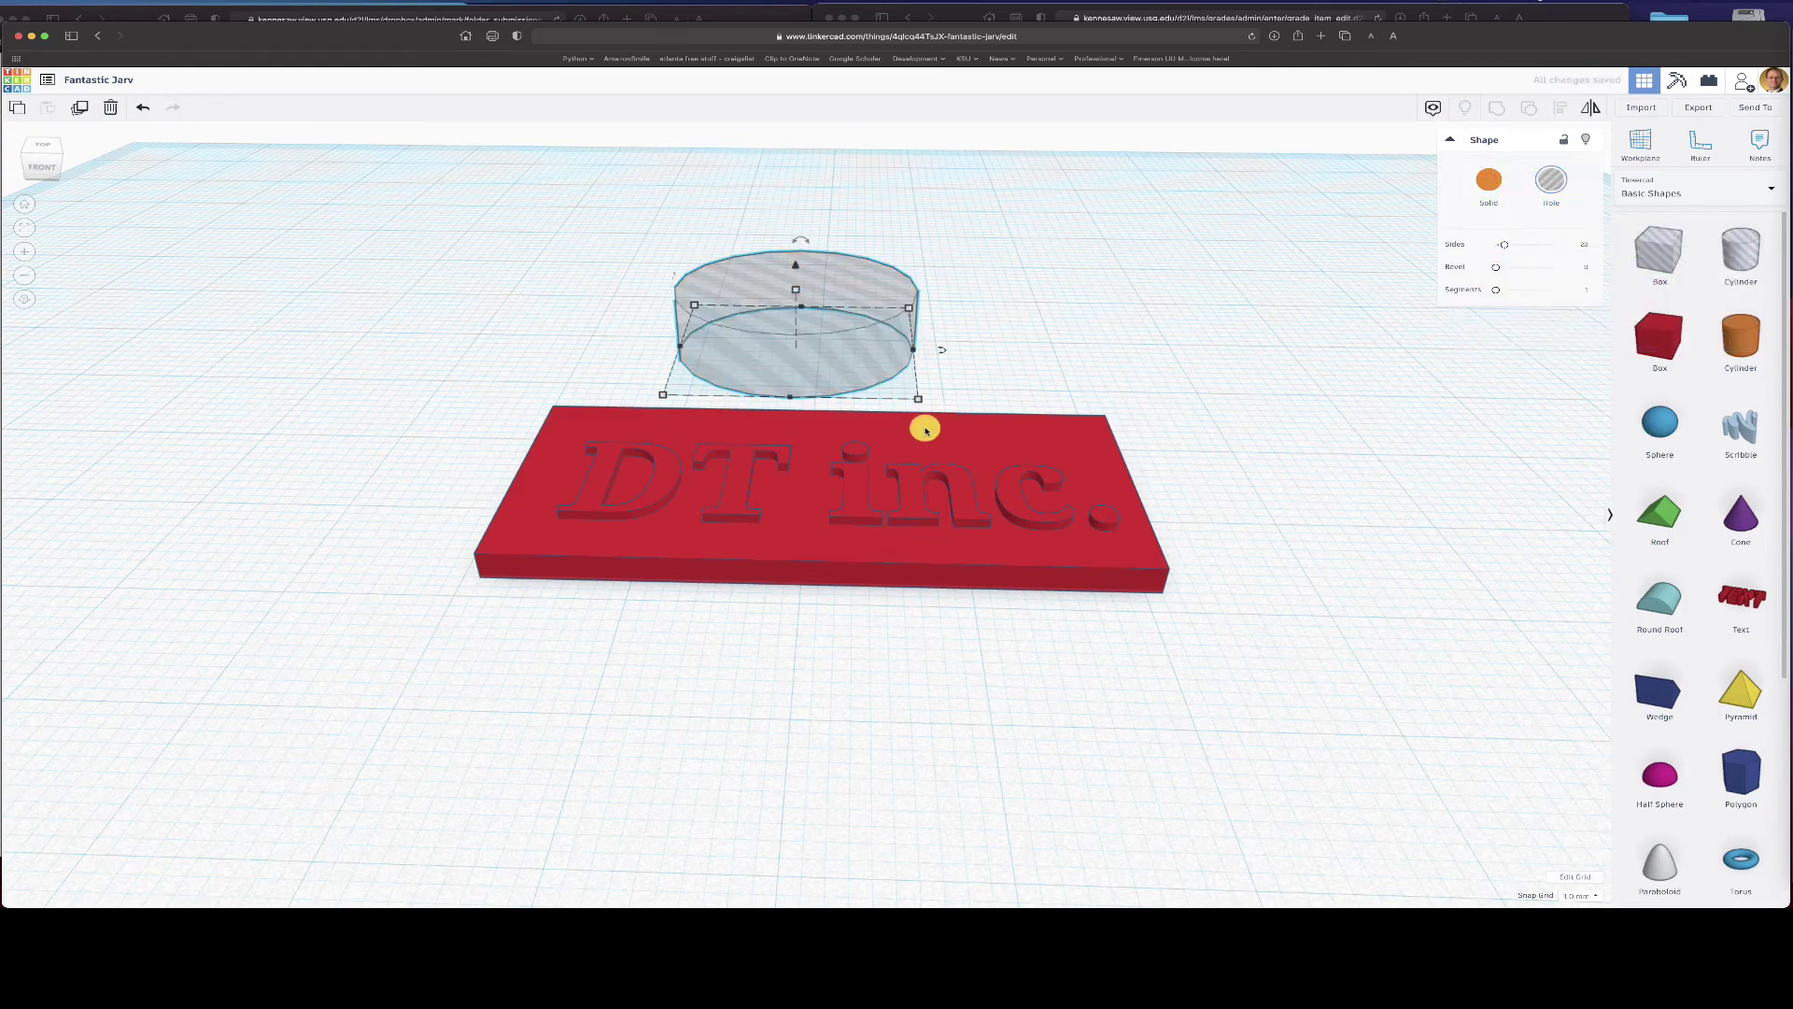
# - Resize the hole cylinder to 3 mm wide and move it to the plate's top-left corner
pyautogui.moveTo(912, 408); pyautogui.dragTo(719, 323)
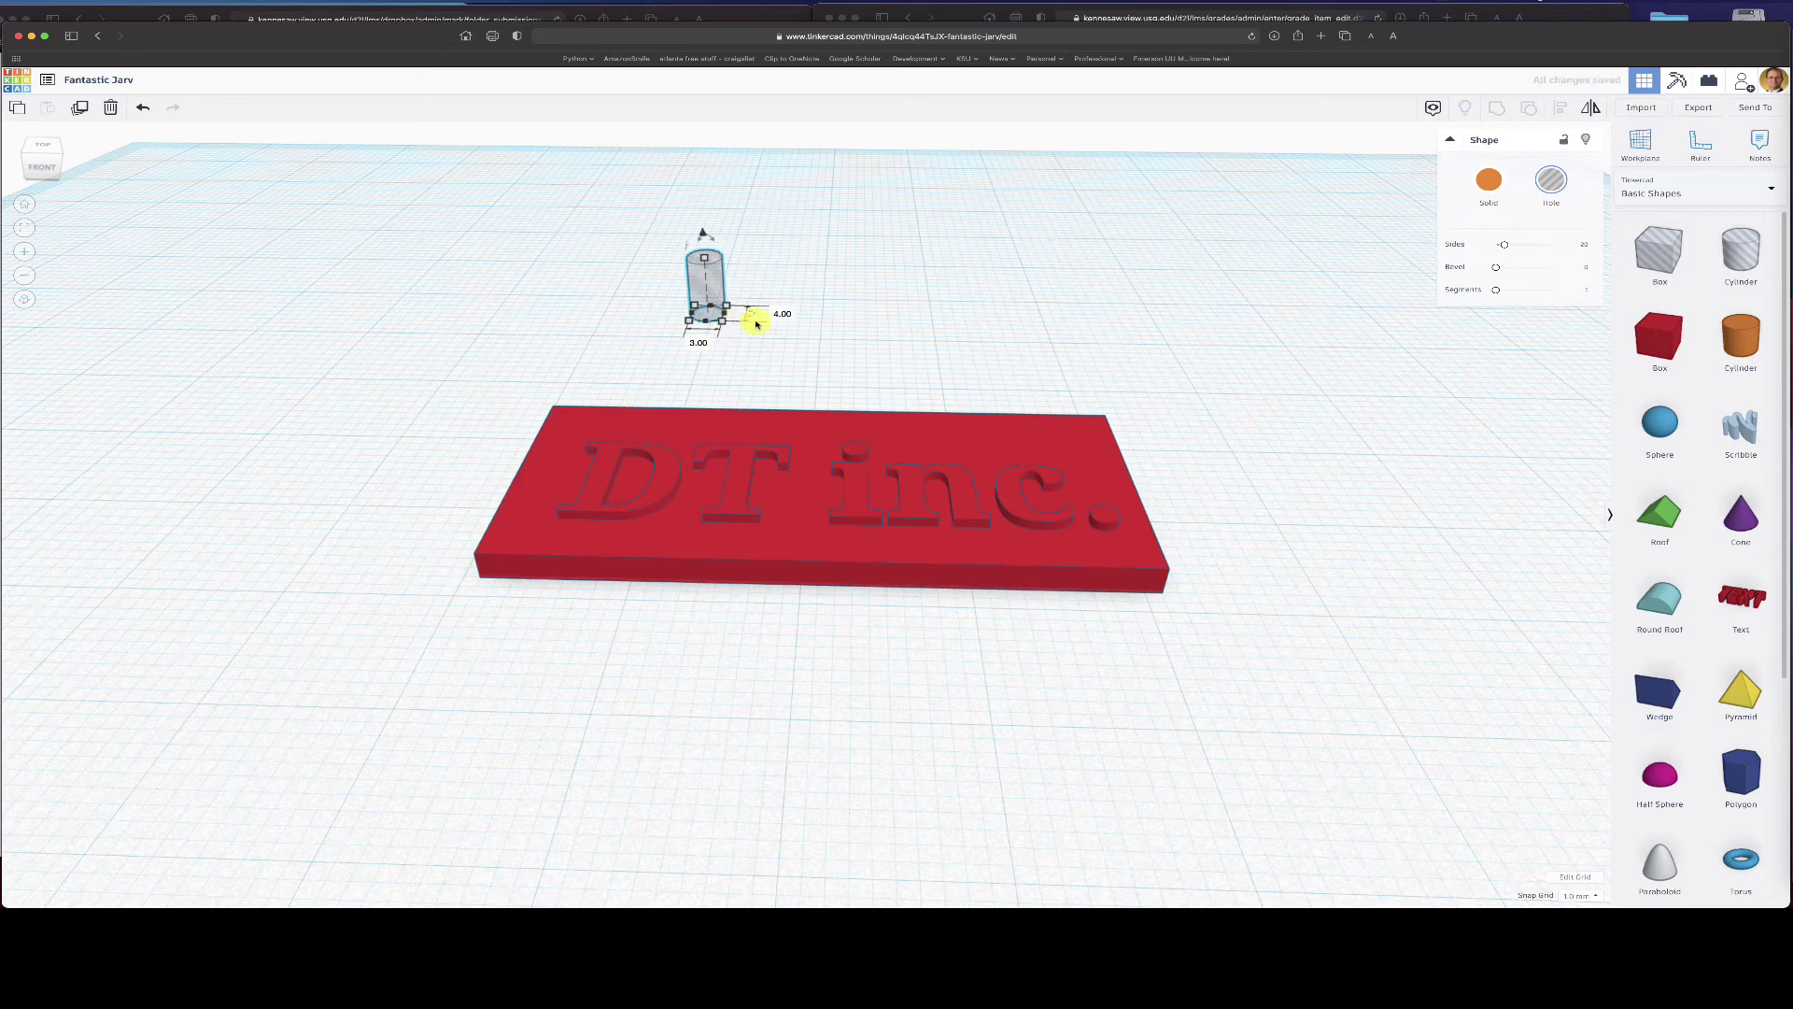
pyautogui.click(778, 311)
pyautogui.write('3')
pyautogui.press('Return')
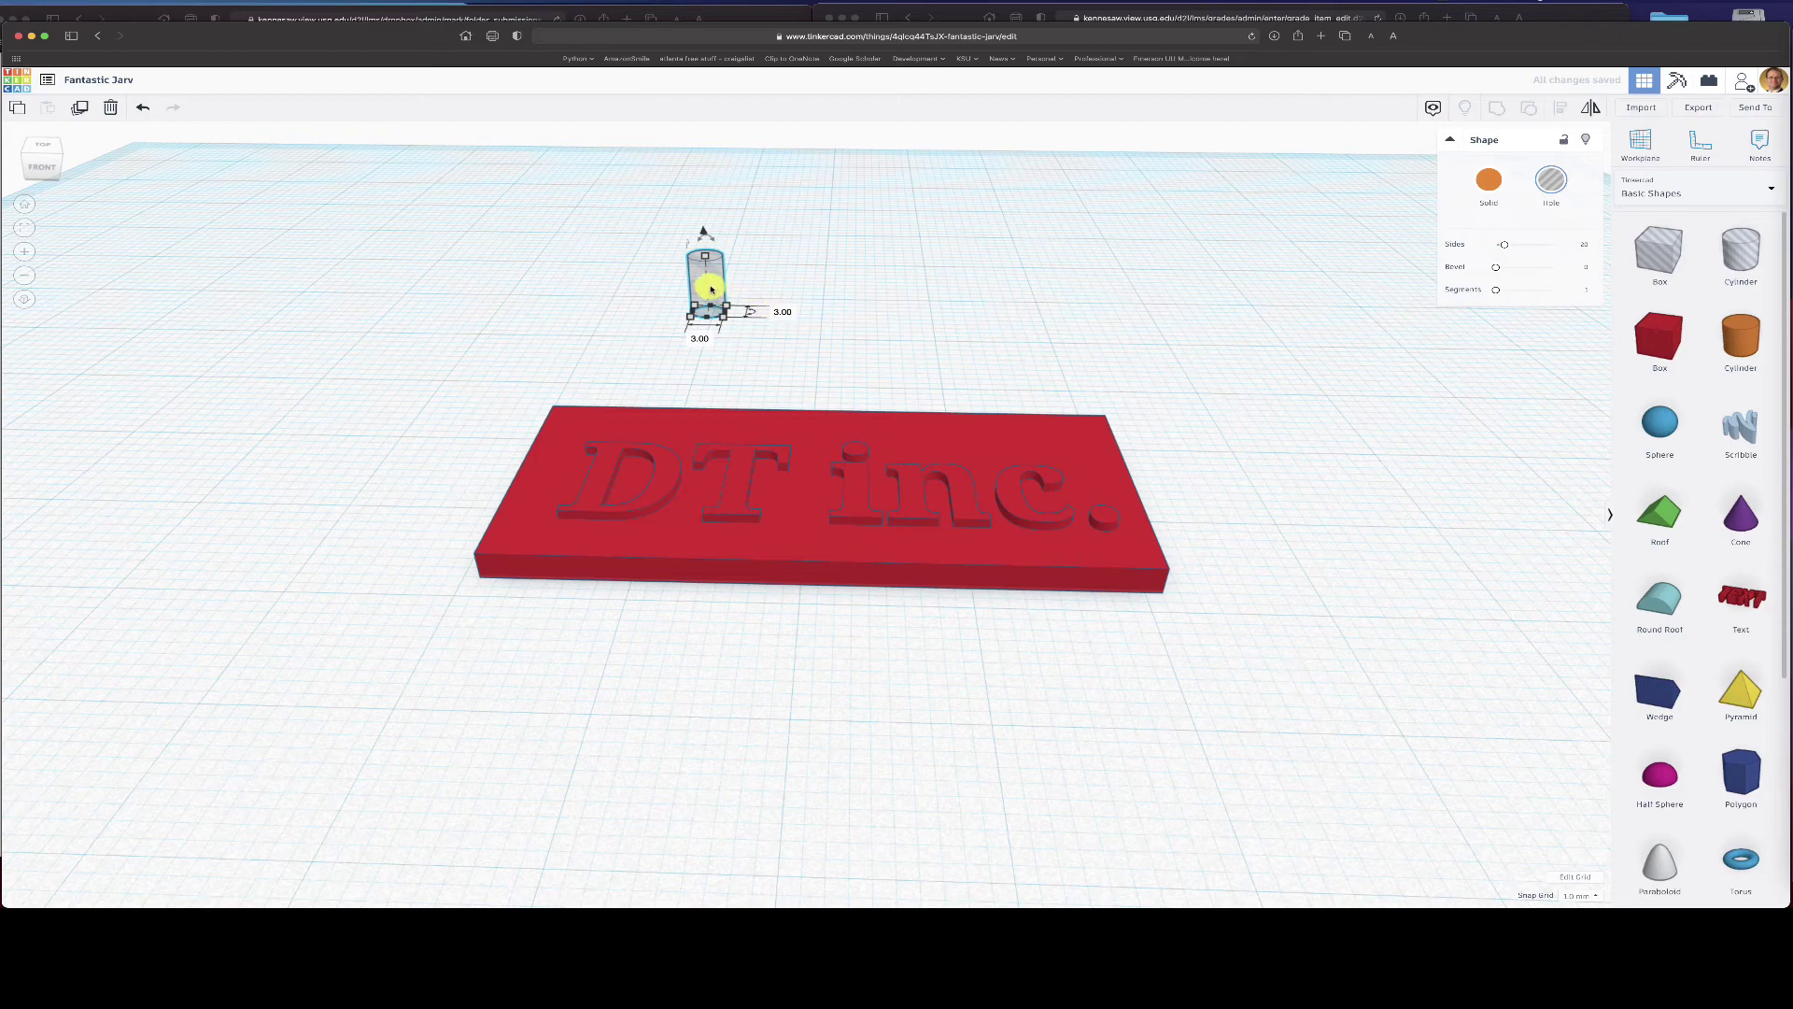
pyautogui.moveTo(709, 285); pyautogui.dragTo(581, 426)
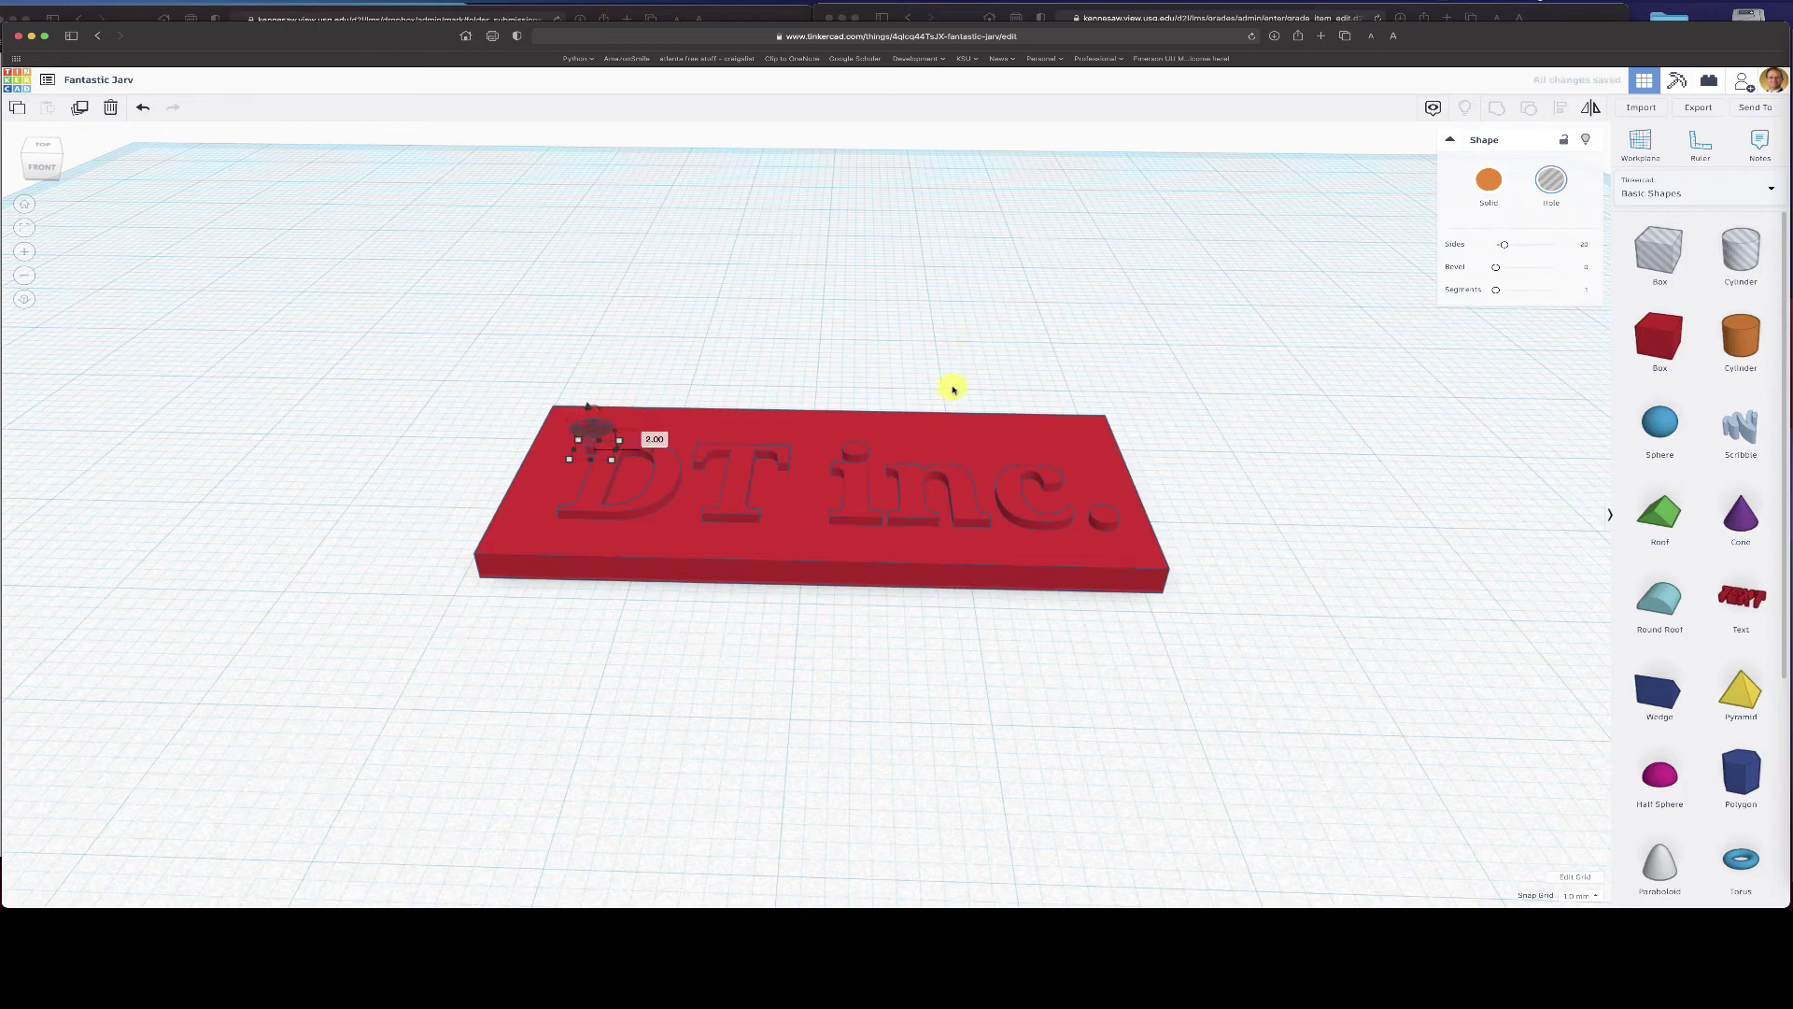
# - Group the hole cylinder with the plate to cut the key hole, then view from top
pyautogui.keyDown('shift'); pyautogui.click(1049, 446); pyautogui.keyUp('shift')
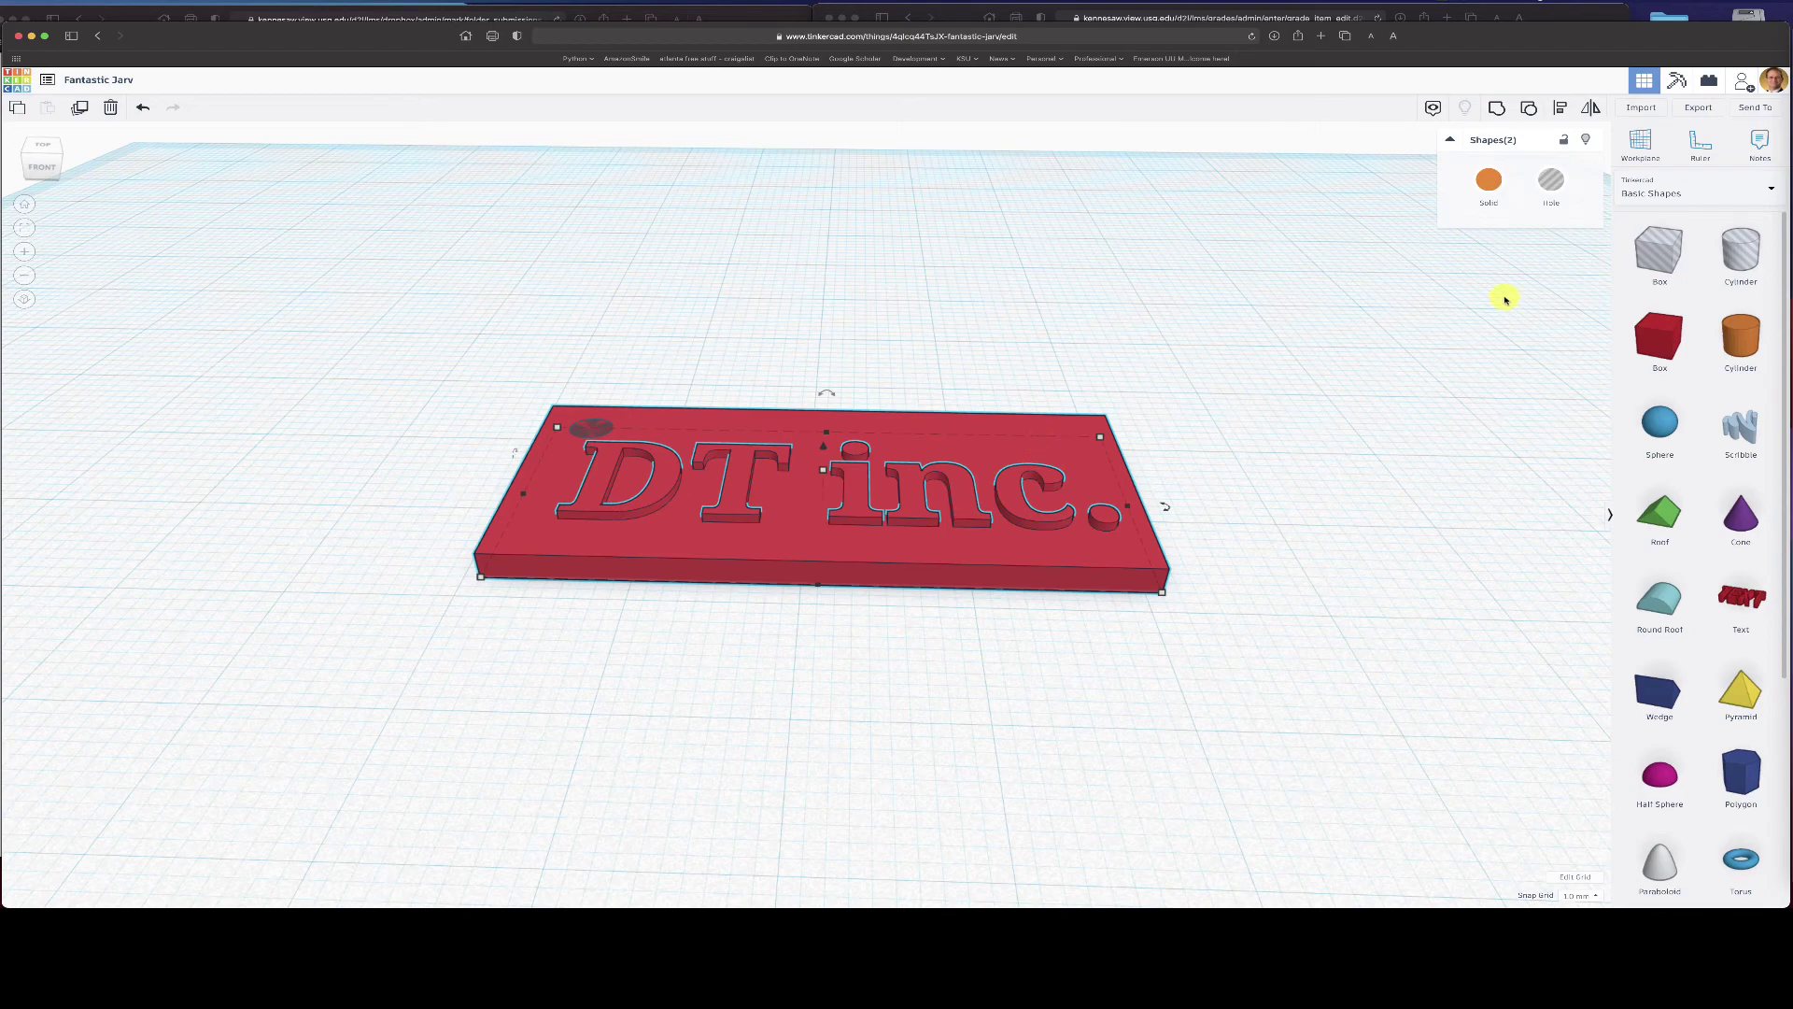
pyautogui.click(1497, 107)
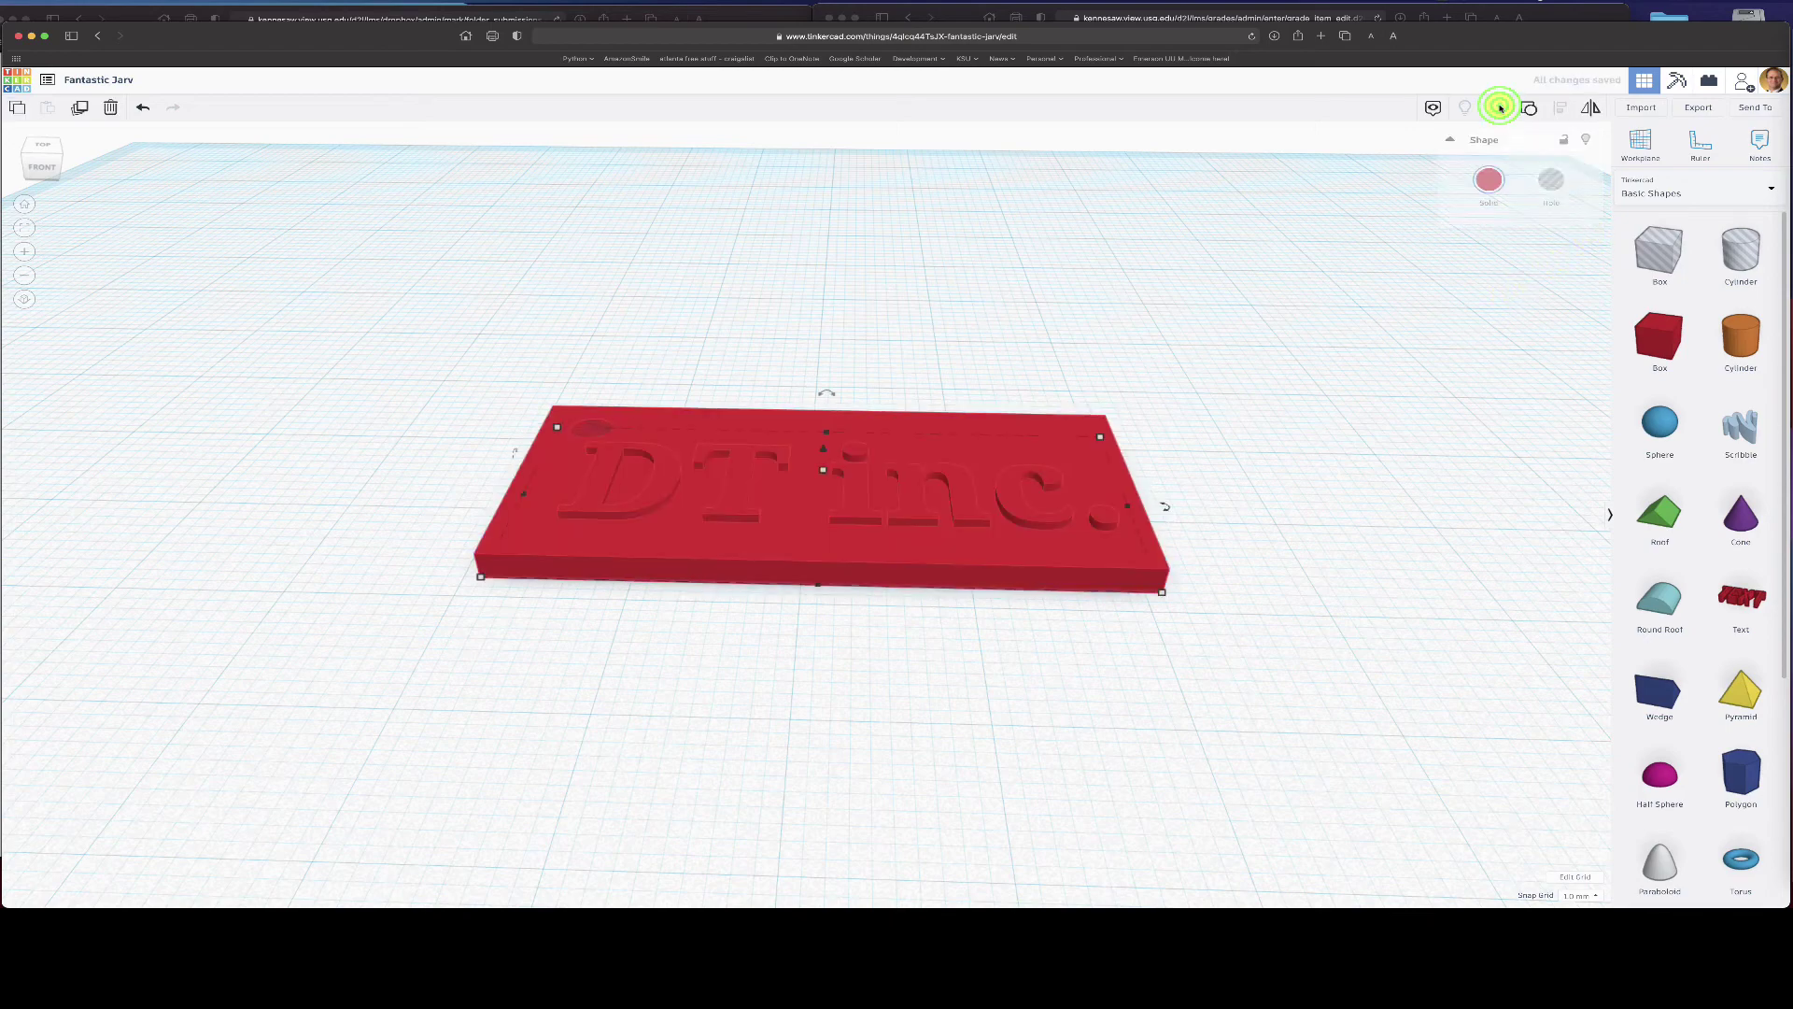
pyautogui.click(1291, 403)
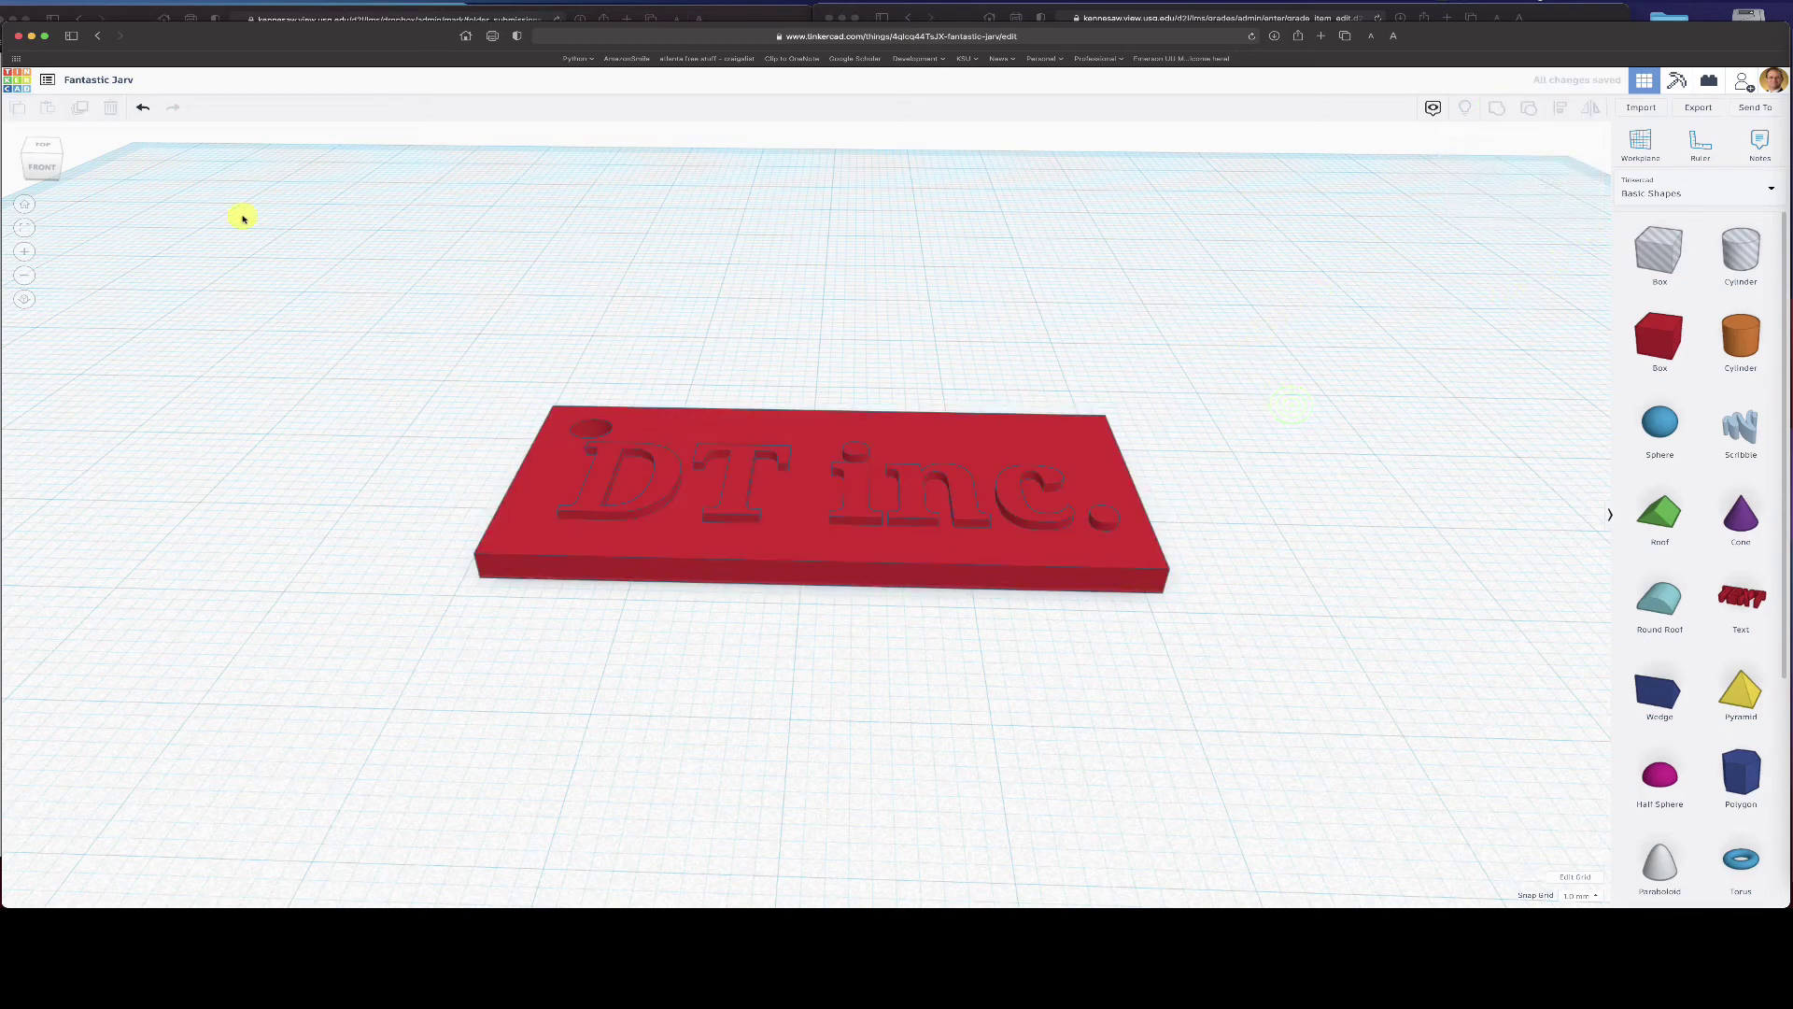
pyautogui.click(49, 147)
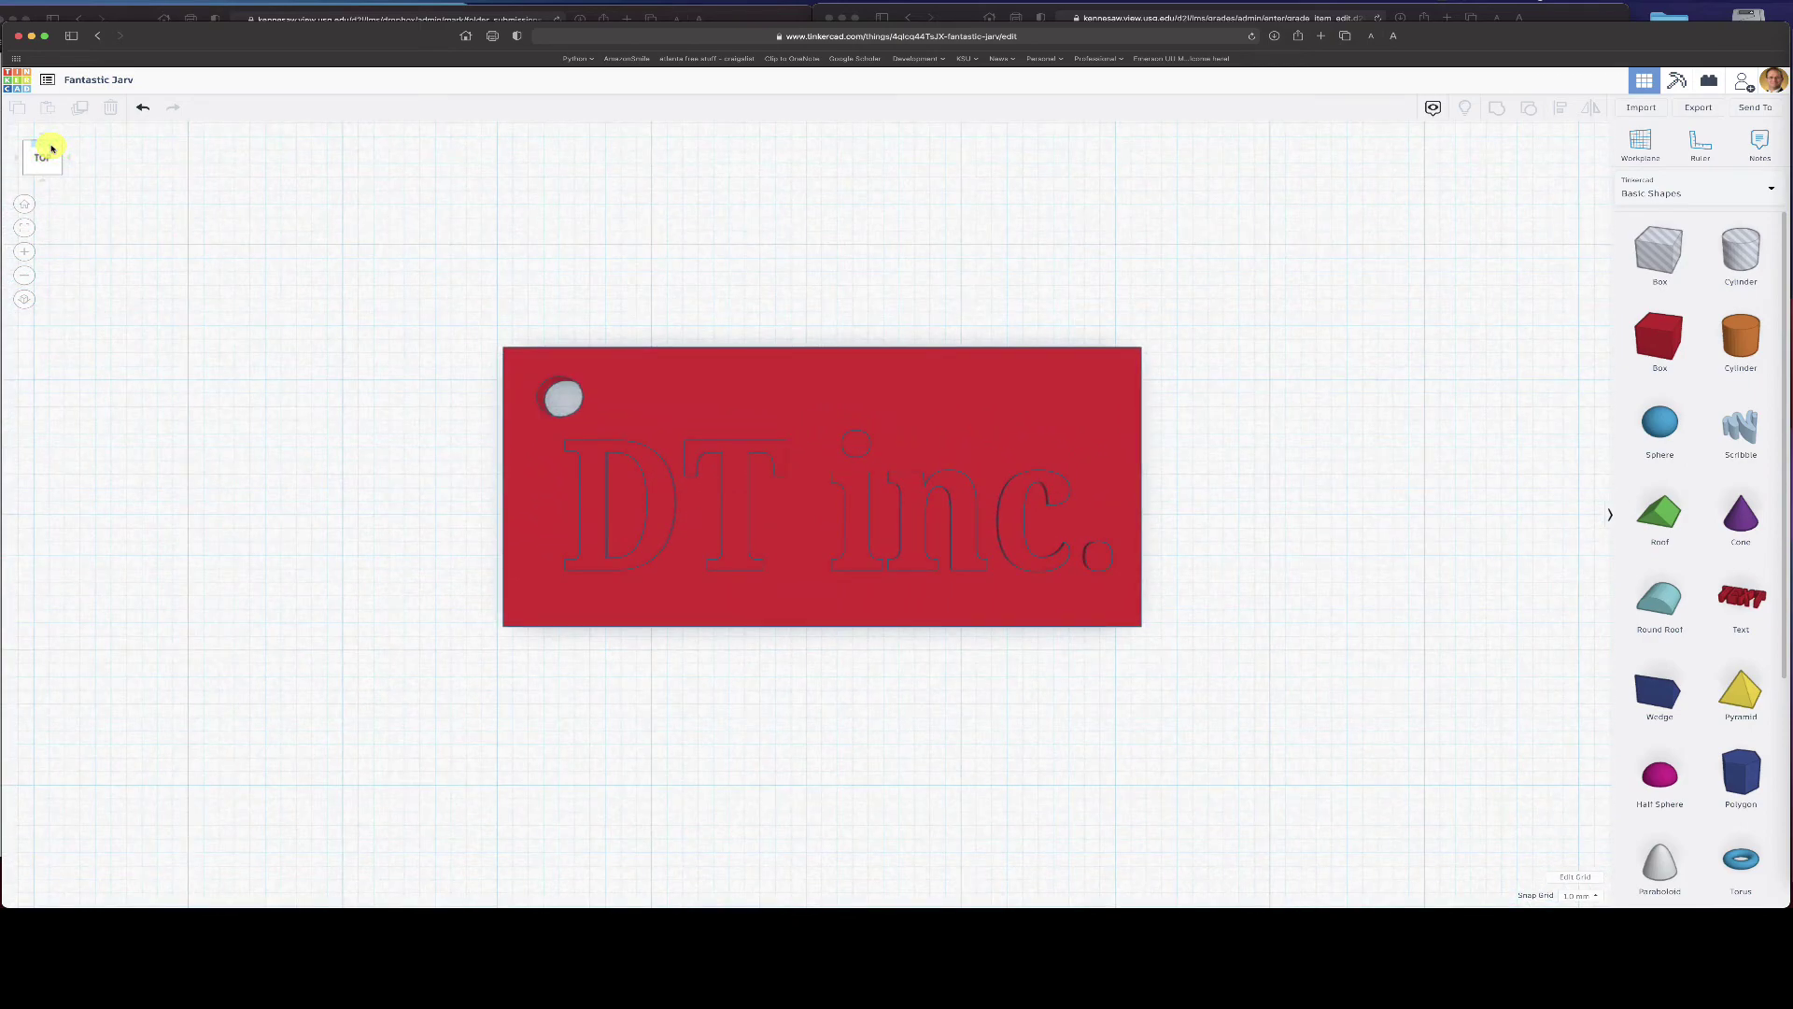
pyautogui.click(1117, 611)
pyautogui.scroll(2, 1401, 452)
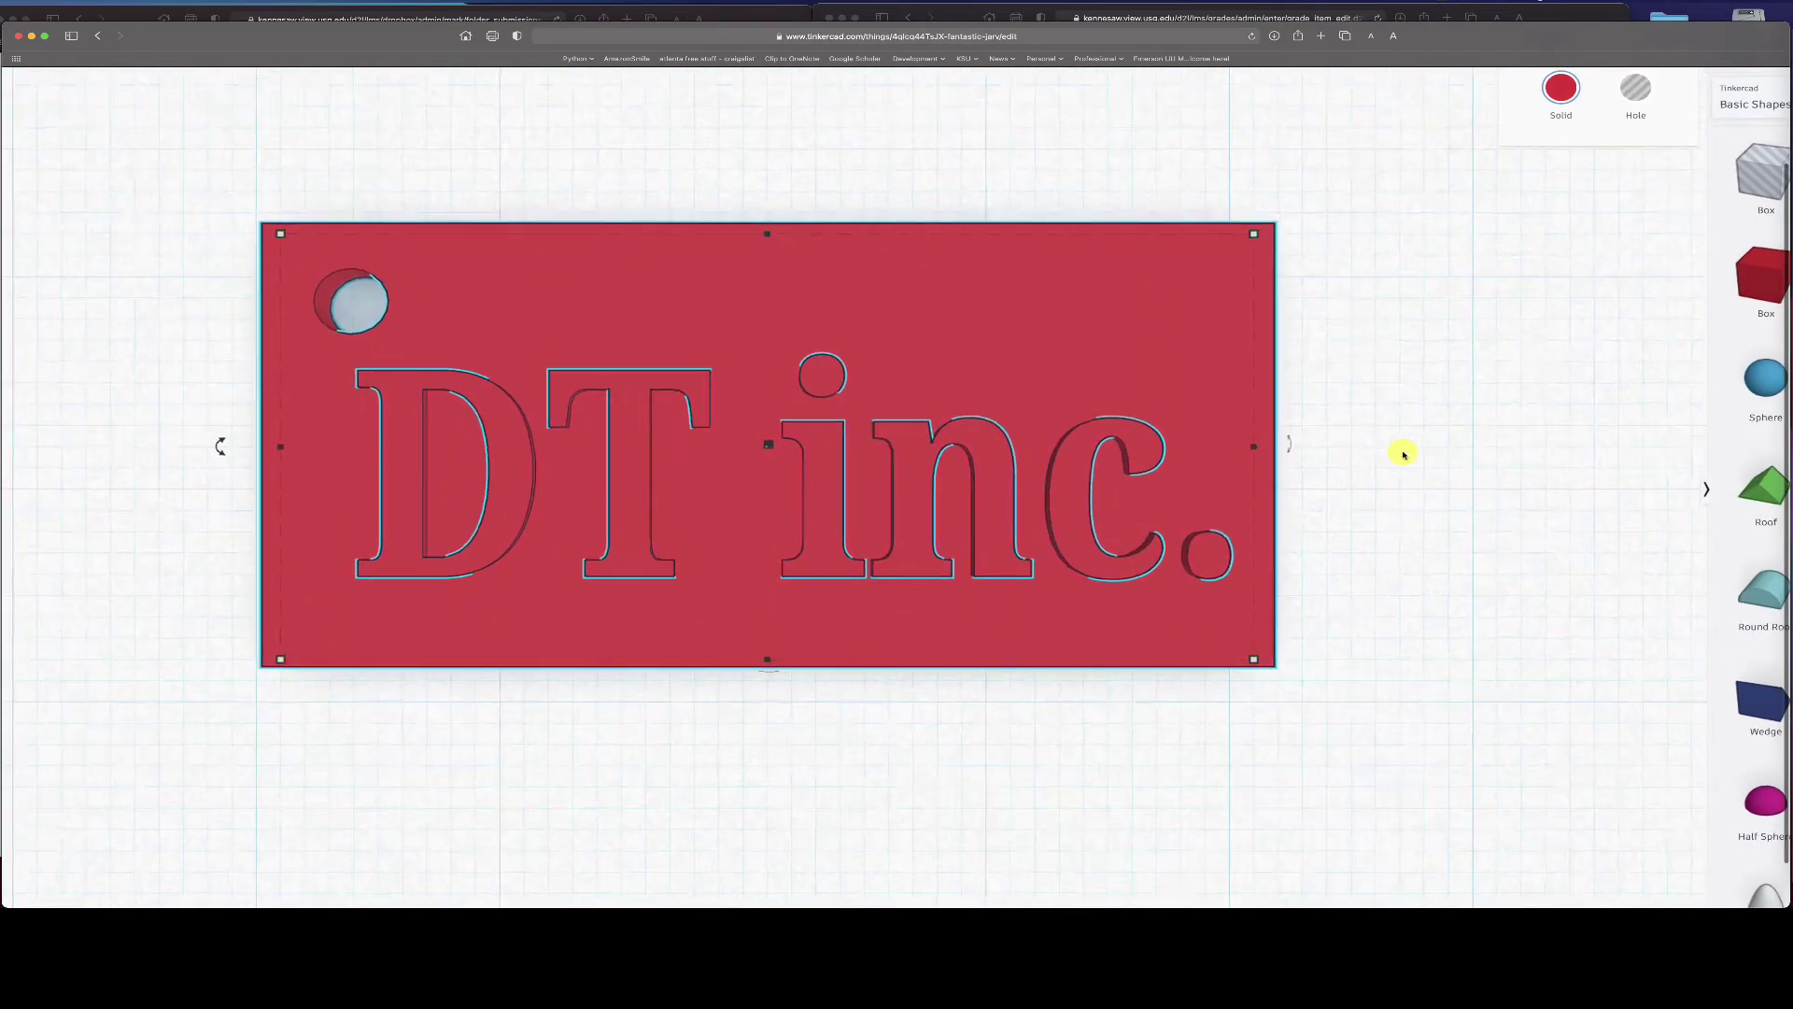
pyautogui.scroll(-5, 1401, 452)
pyautogui.scroll(-2, 1369, 424)
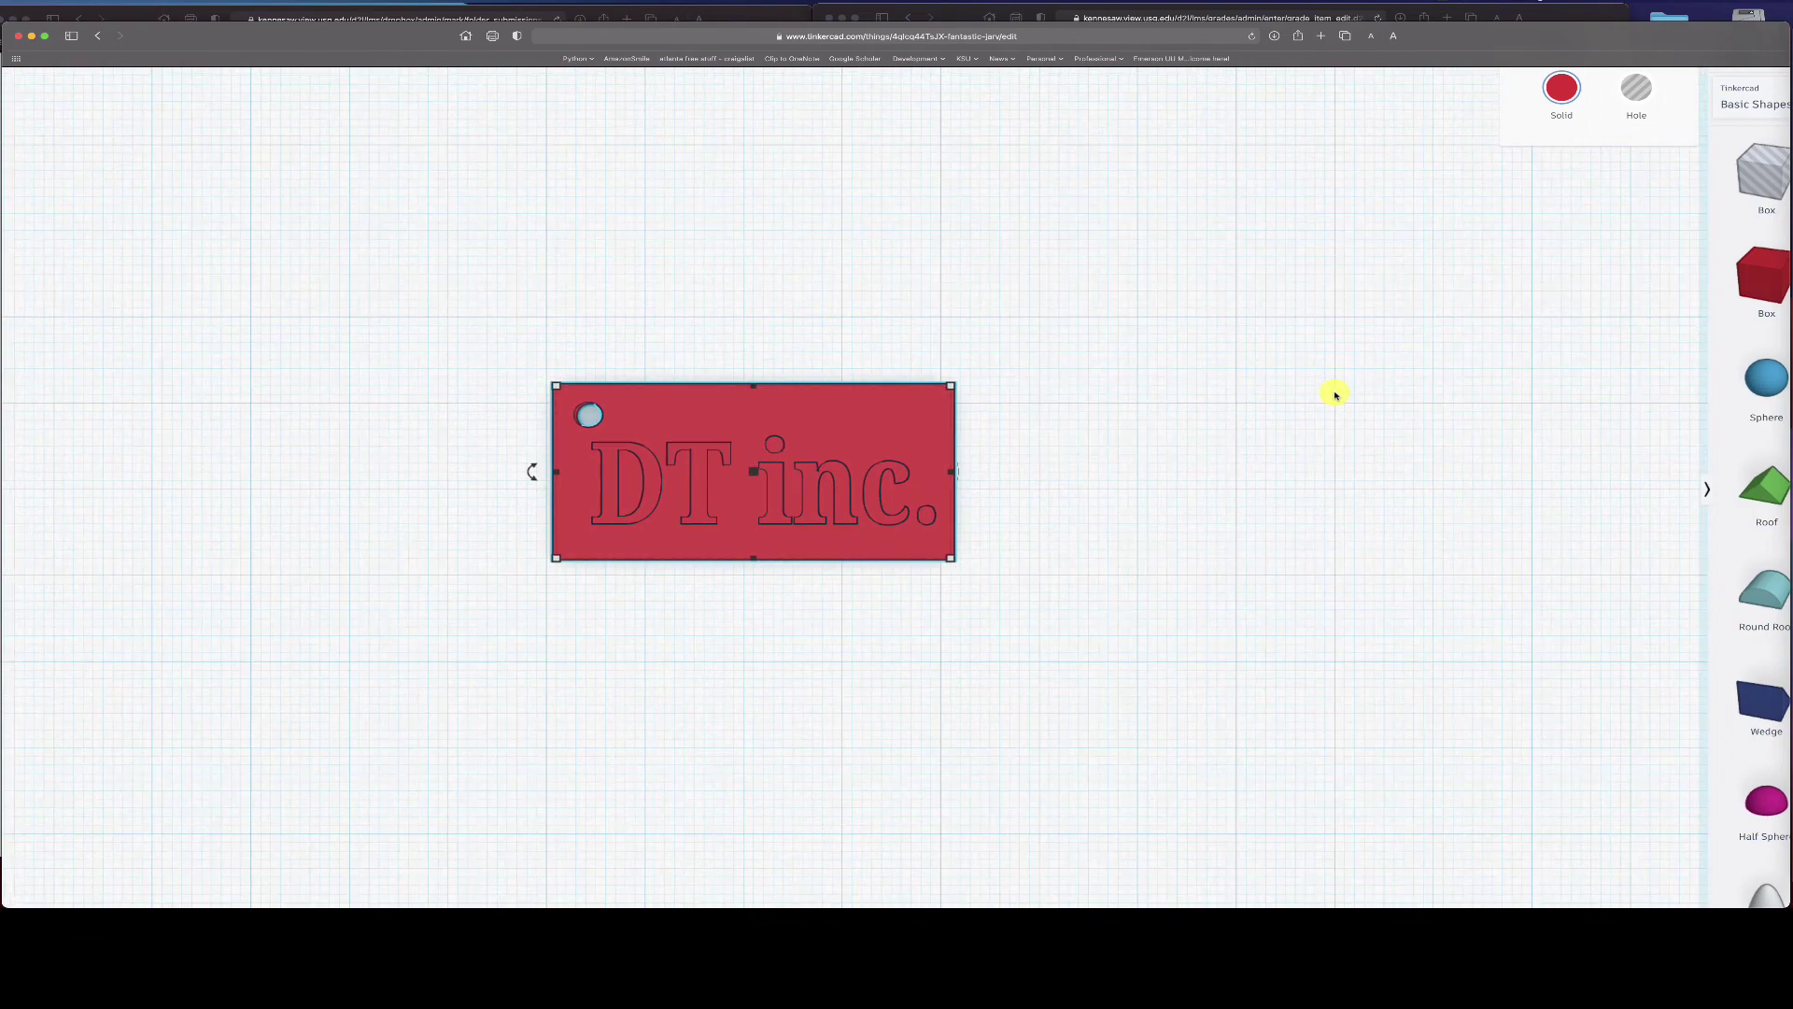
pyautogui.keyDown('ctrl'); pyautogui.scroll(-3, 1335, 395); pyautogui.keyUp('ctrl')
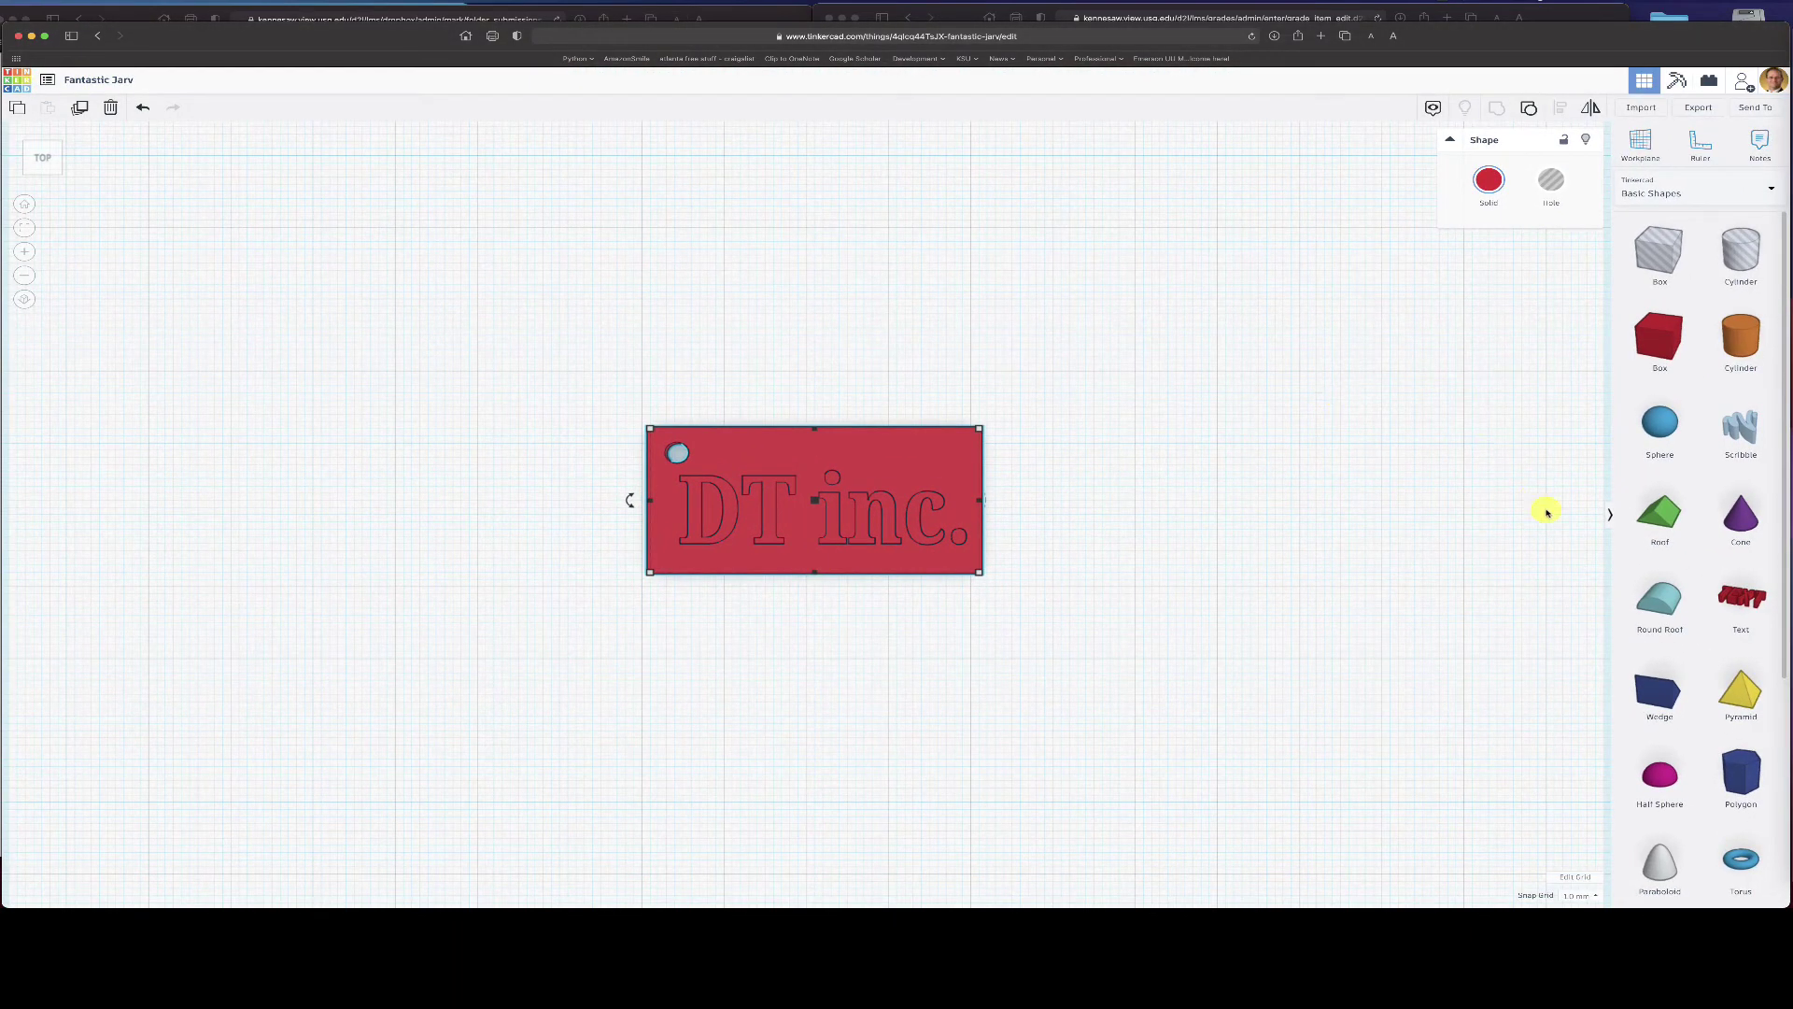
# - Add a torus to the workplane and stretch it to 64 mm wide and taller
pyautogui.click(1739, 865)
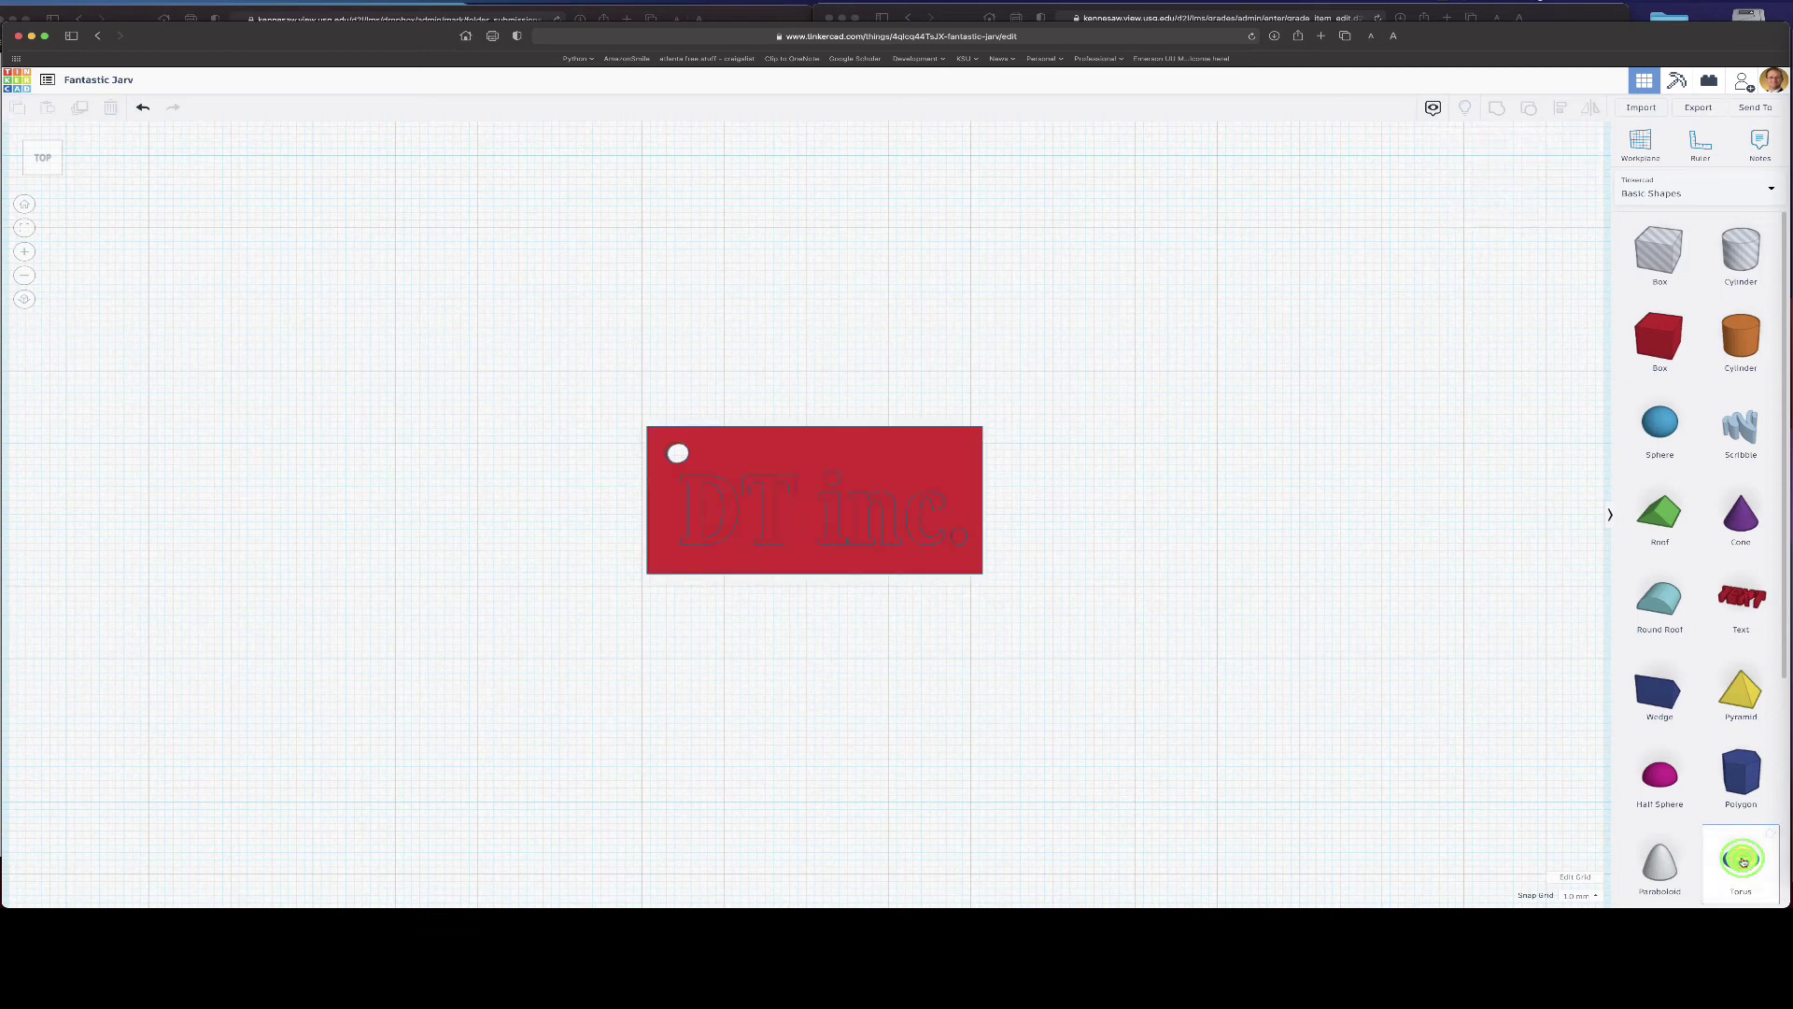
pyautogui.click(1143, 396)
pyautogui.moveTo(1220, 400)
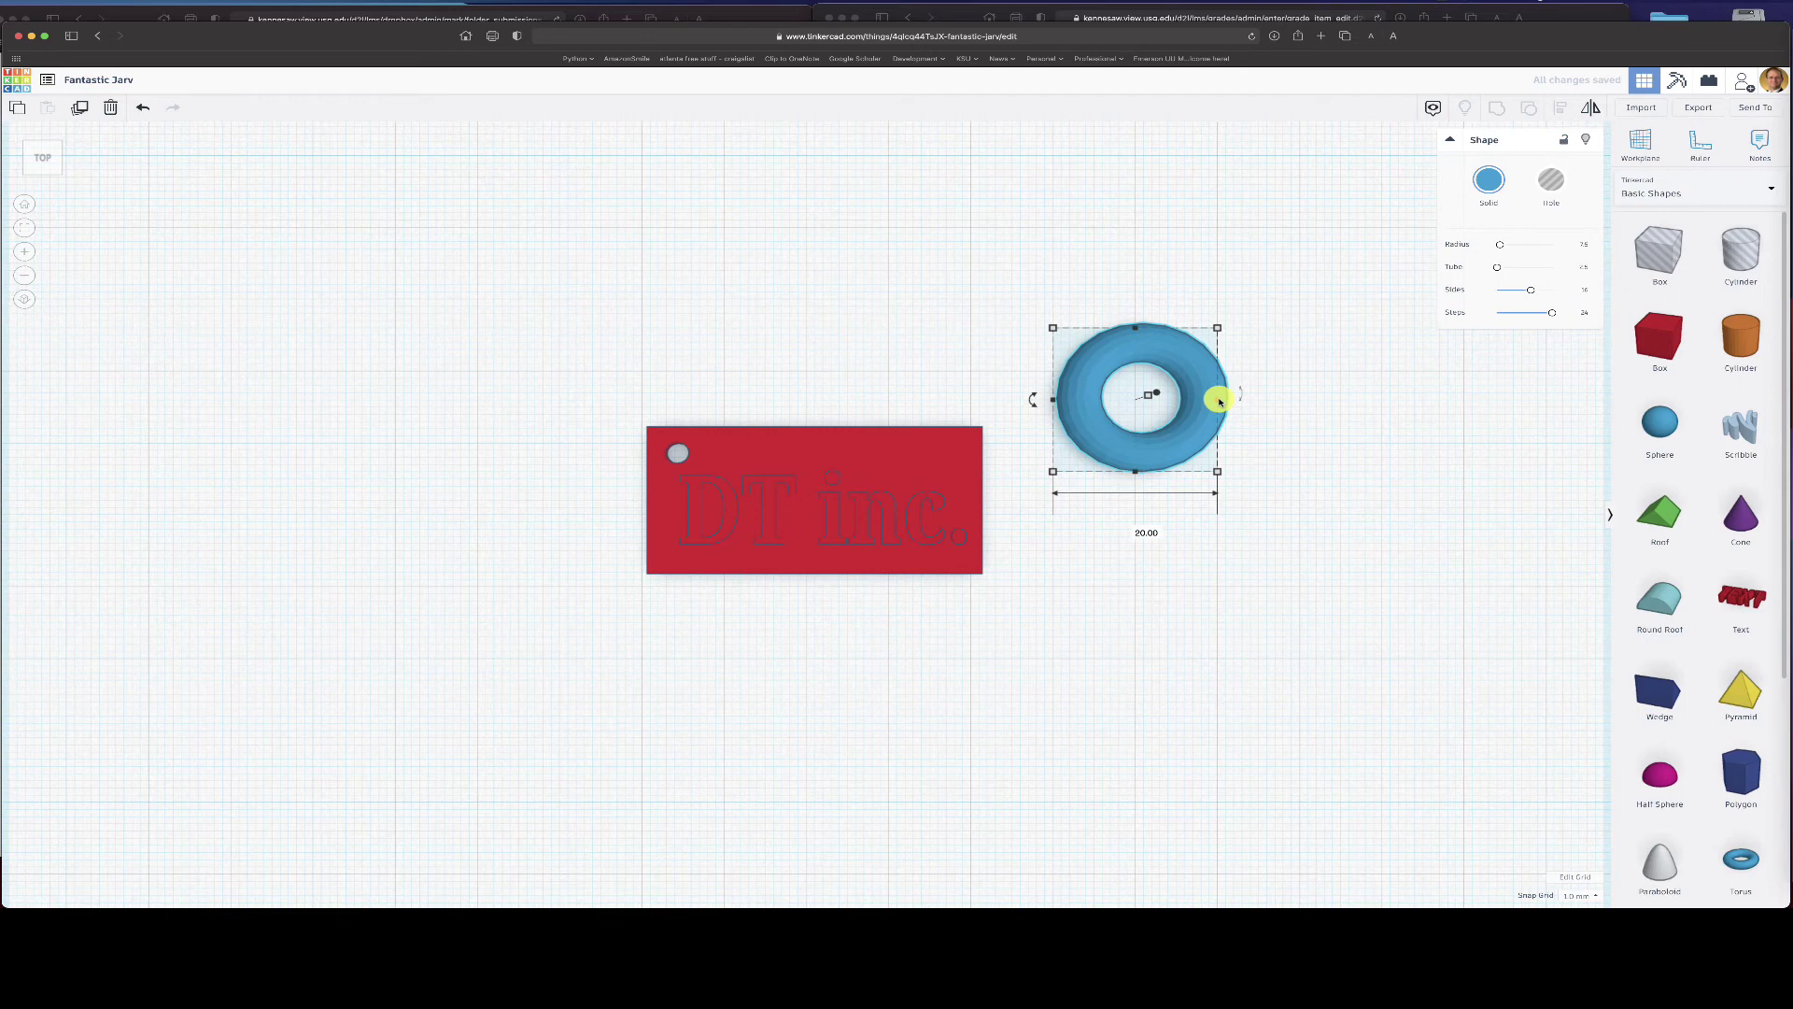
pyautogui.moveTo(1219, 401); pyautogui.dragTo(1659, 453)
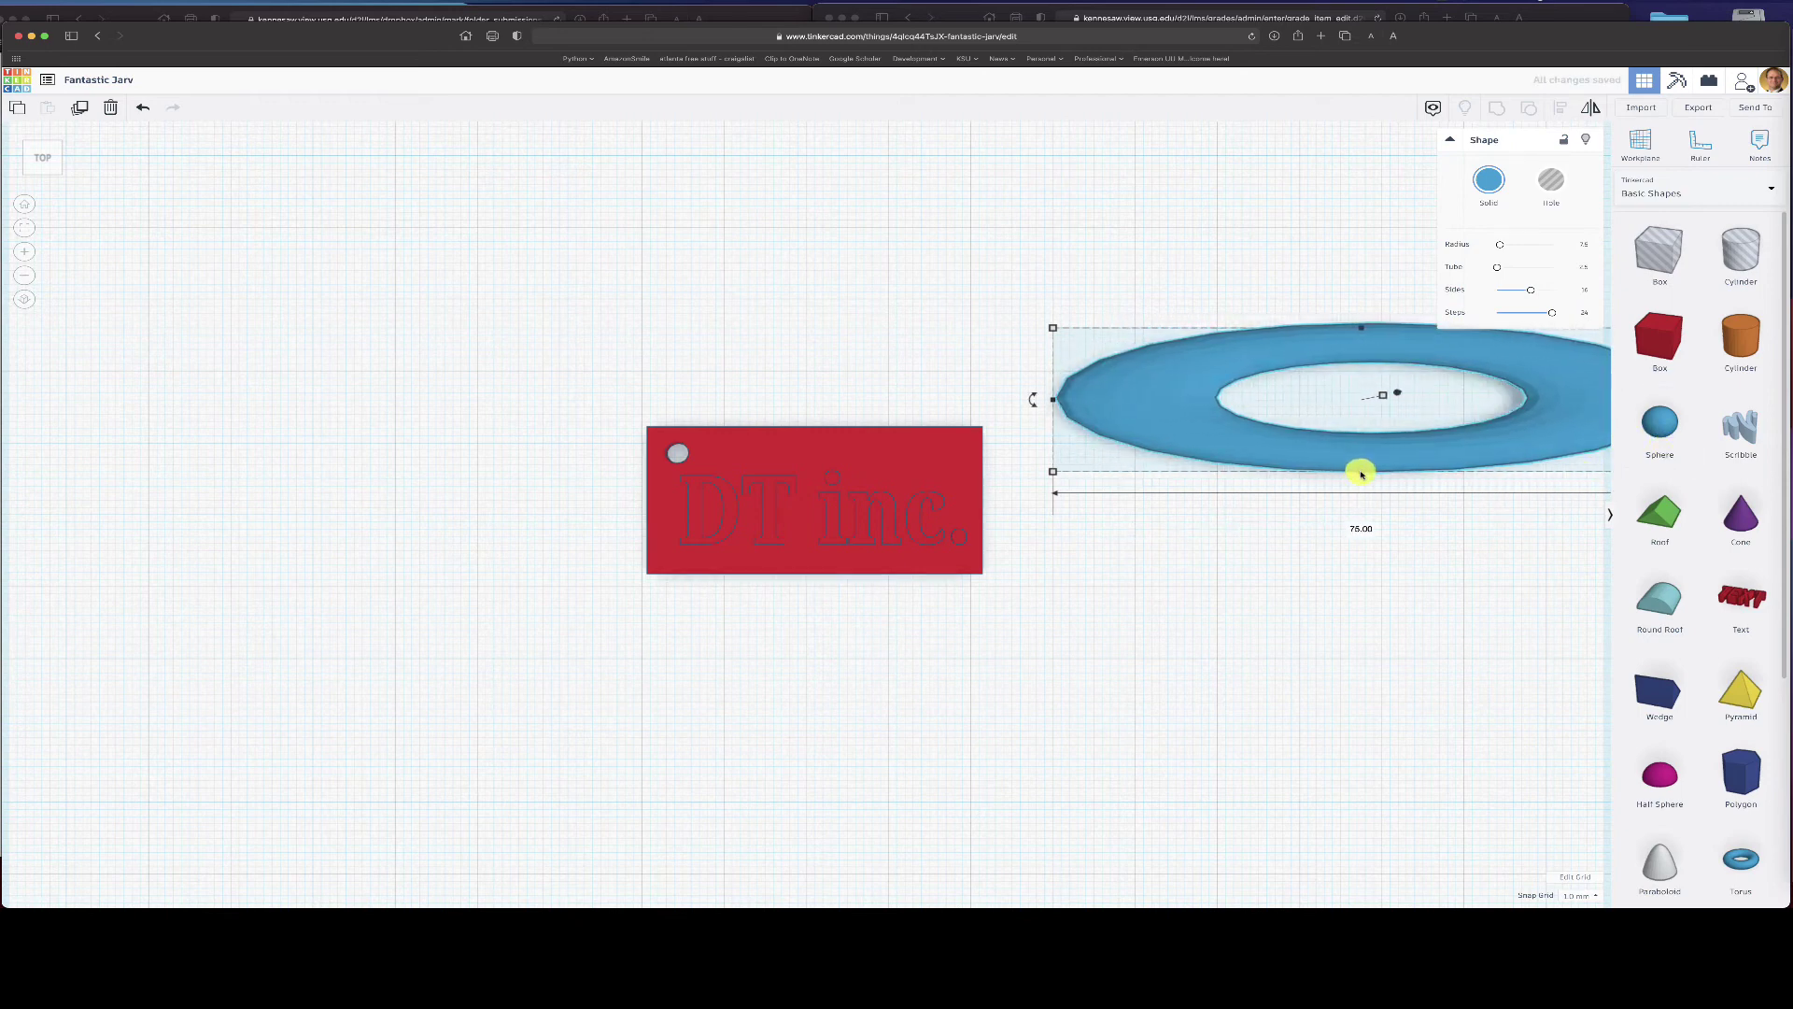
pyautogui.moveTo(1361, 472); pyautogui.dragTo(1344, 601)
pyautogui.click(1379, 359)
# - Move the torus around the red tag, widen it to 90 mm and centre it
pyautogui.moveTo(1379, 360); pyautogui.dragTo(762, 391)
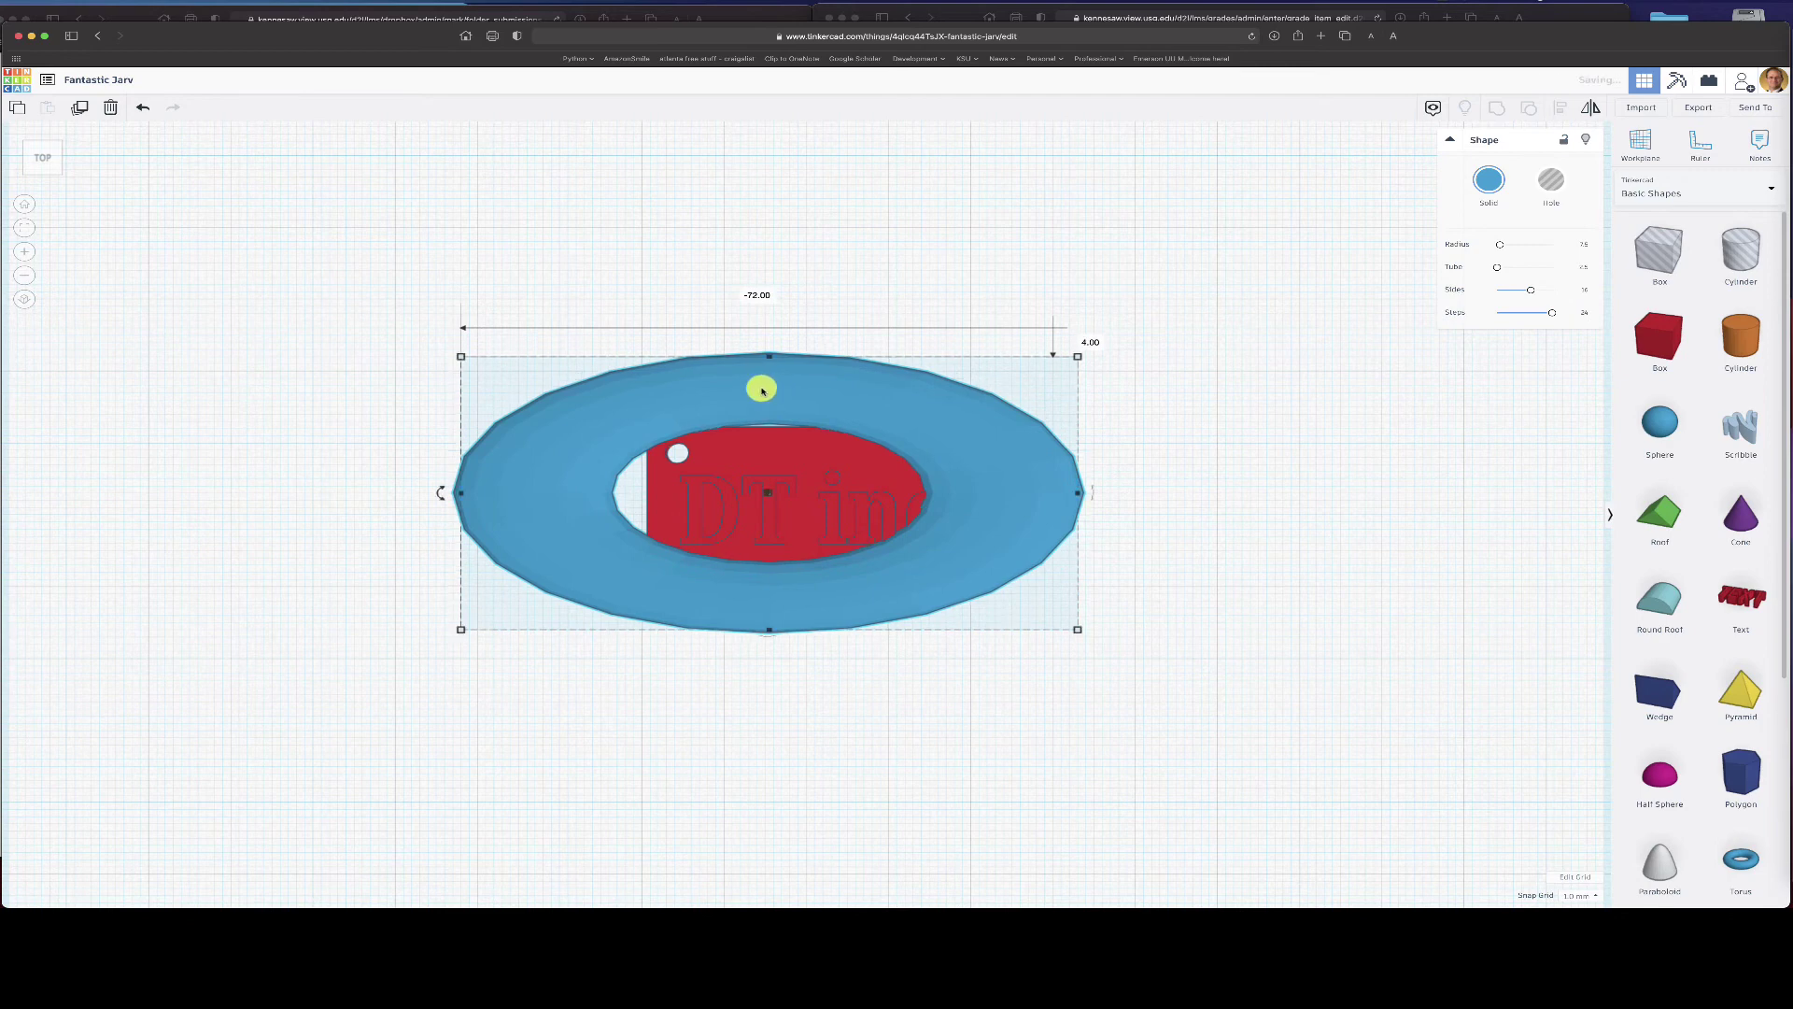
pyautogui.moveTo(1076, 491); pyautogui.dragTo(1373, 495)
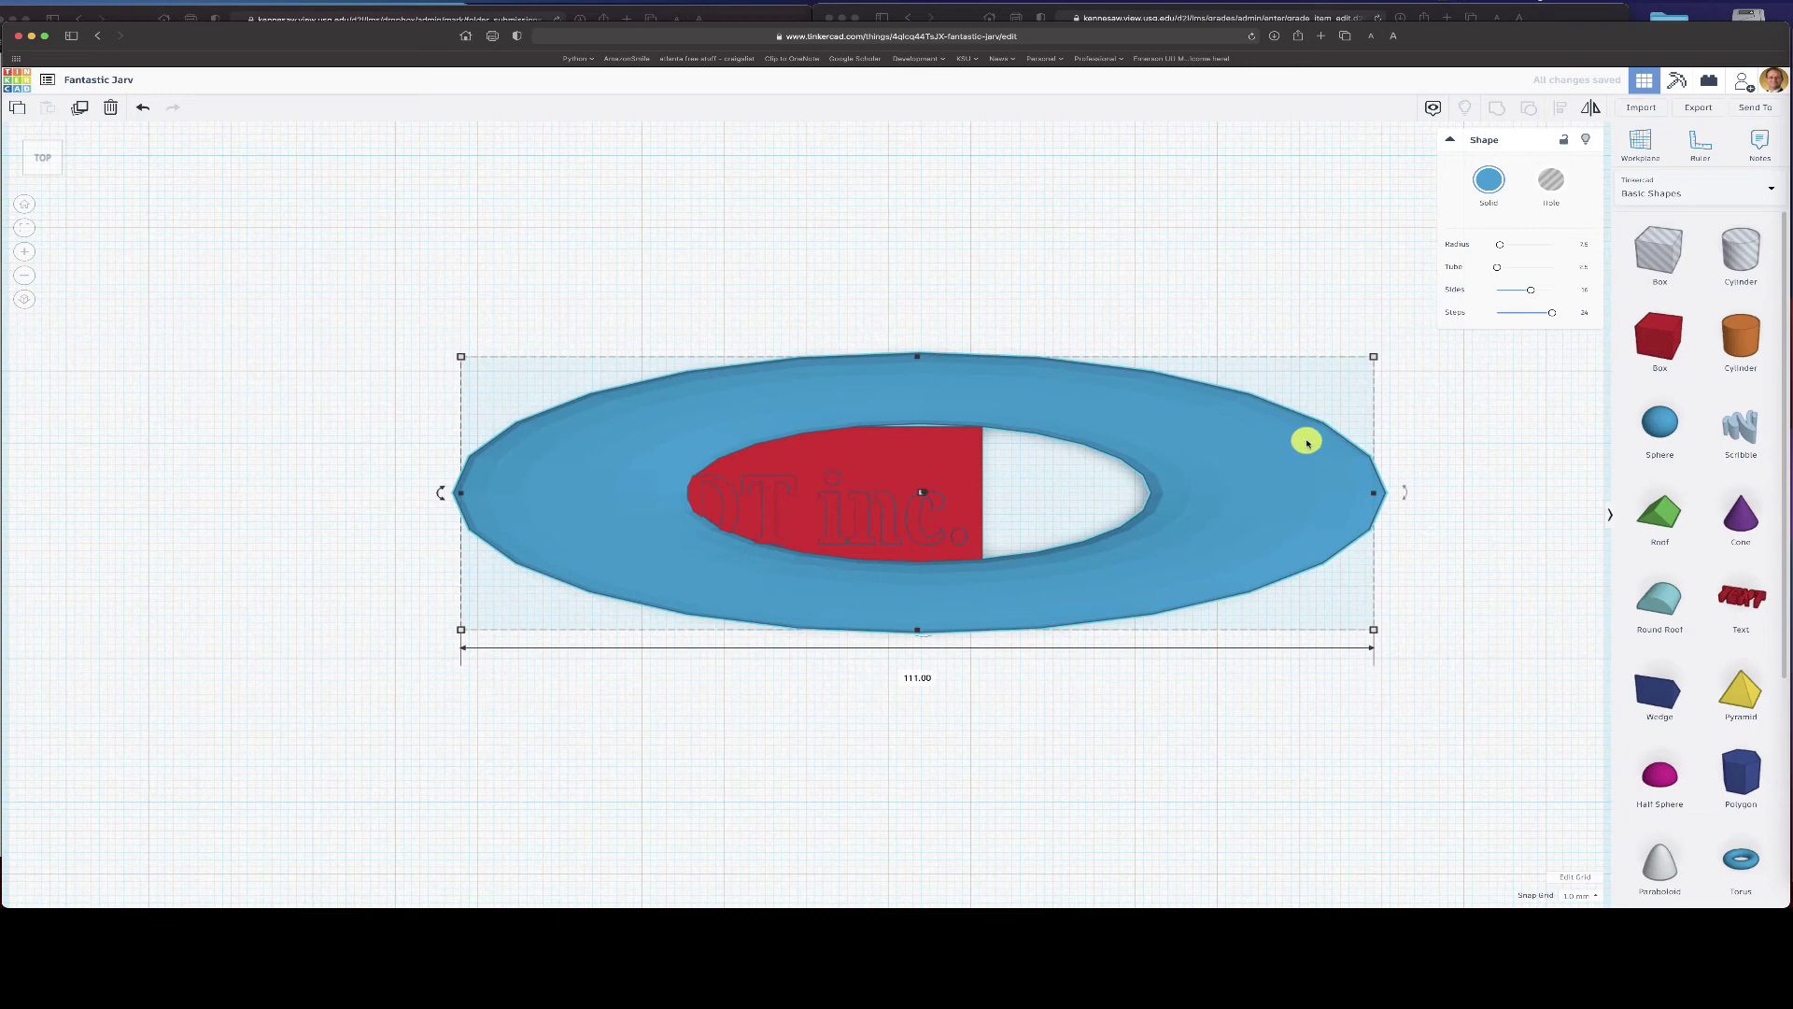
pyautogui.moveTo(1258, 425); pyautogui.dragTo(1149, 416)
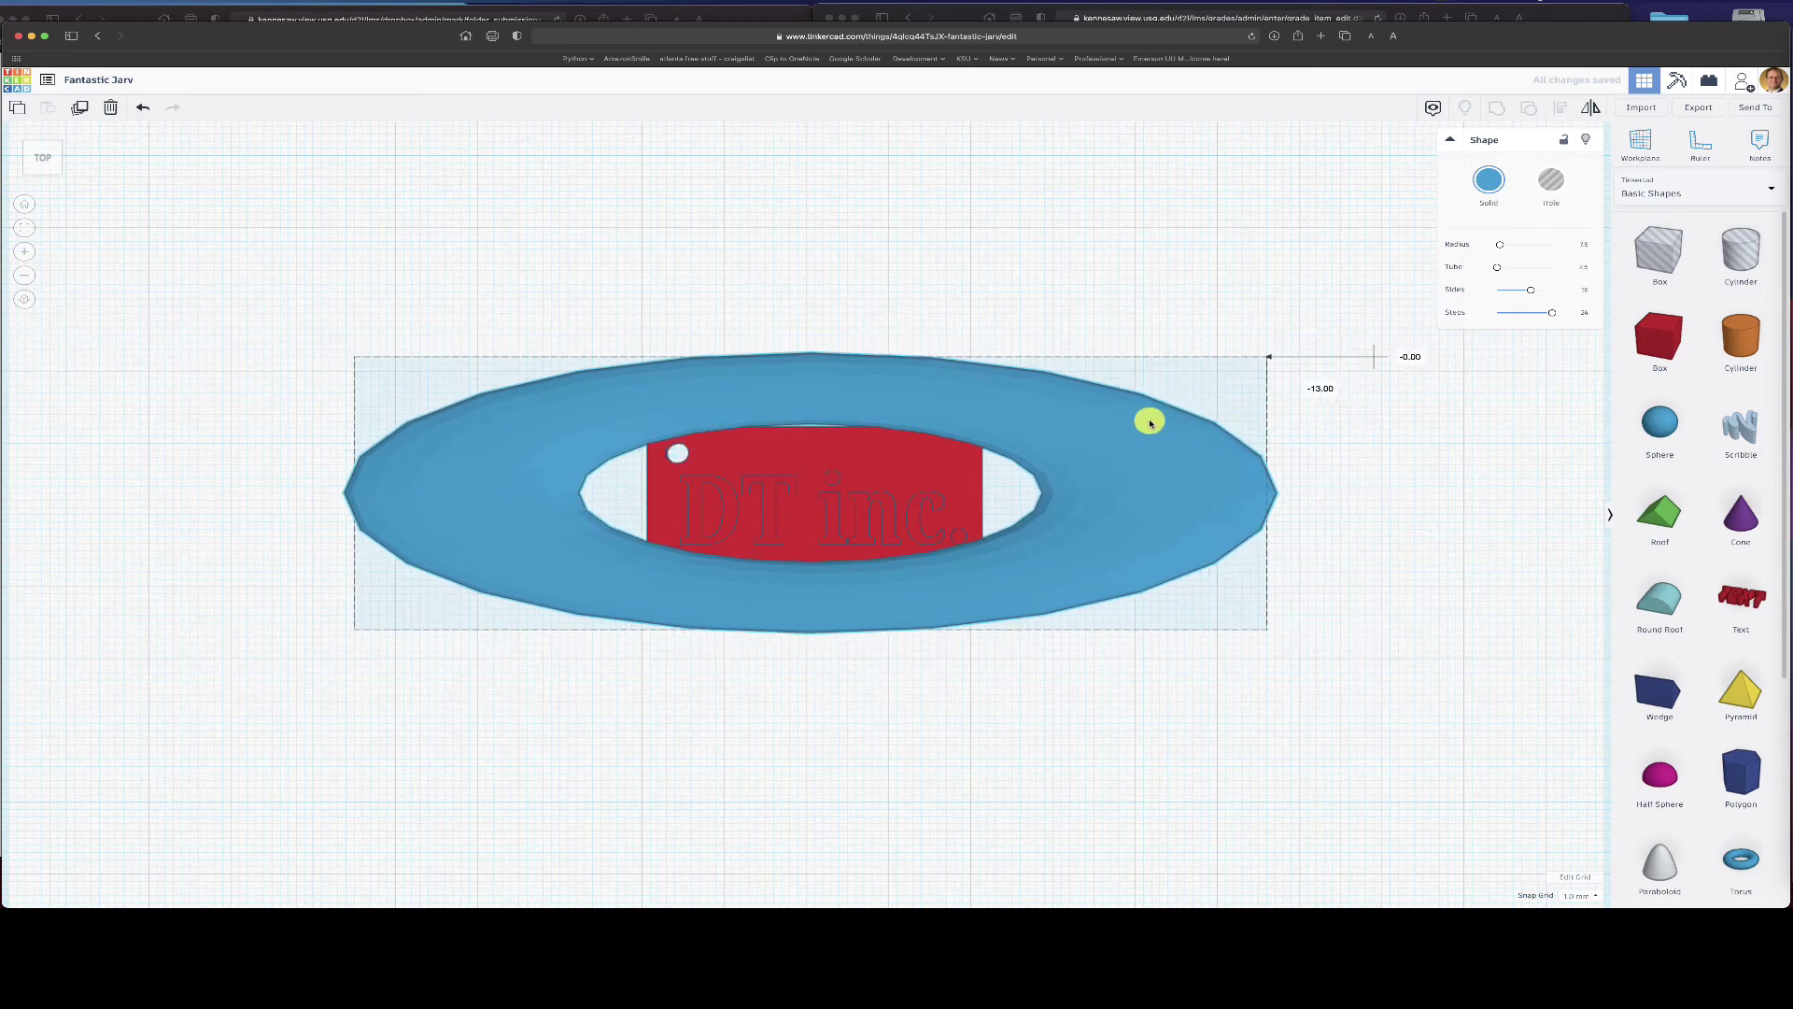
# - Group the red plate with the text, resize the group from its corner, then ungroup them
pyautogui.click(841, 512)
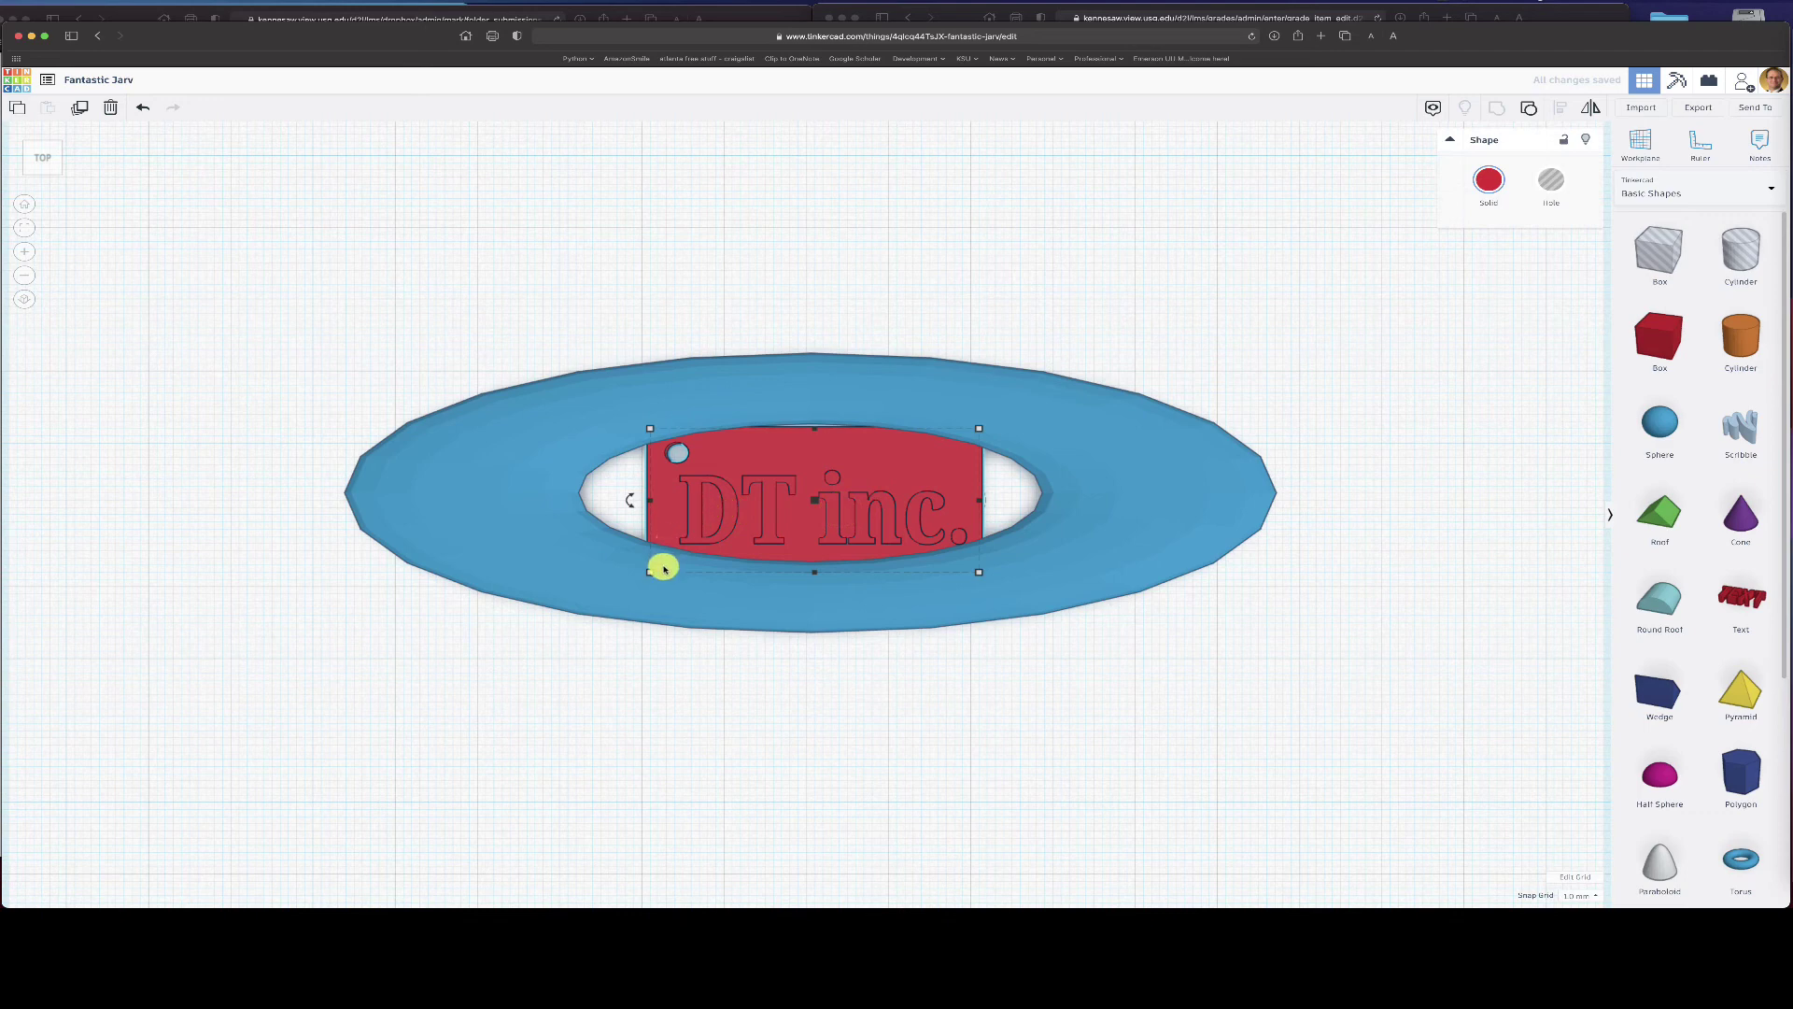
pyautogui.moveTo(657, 574)
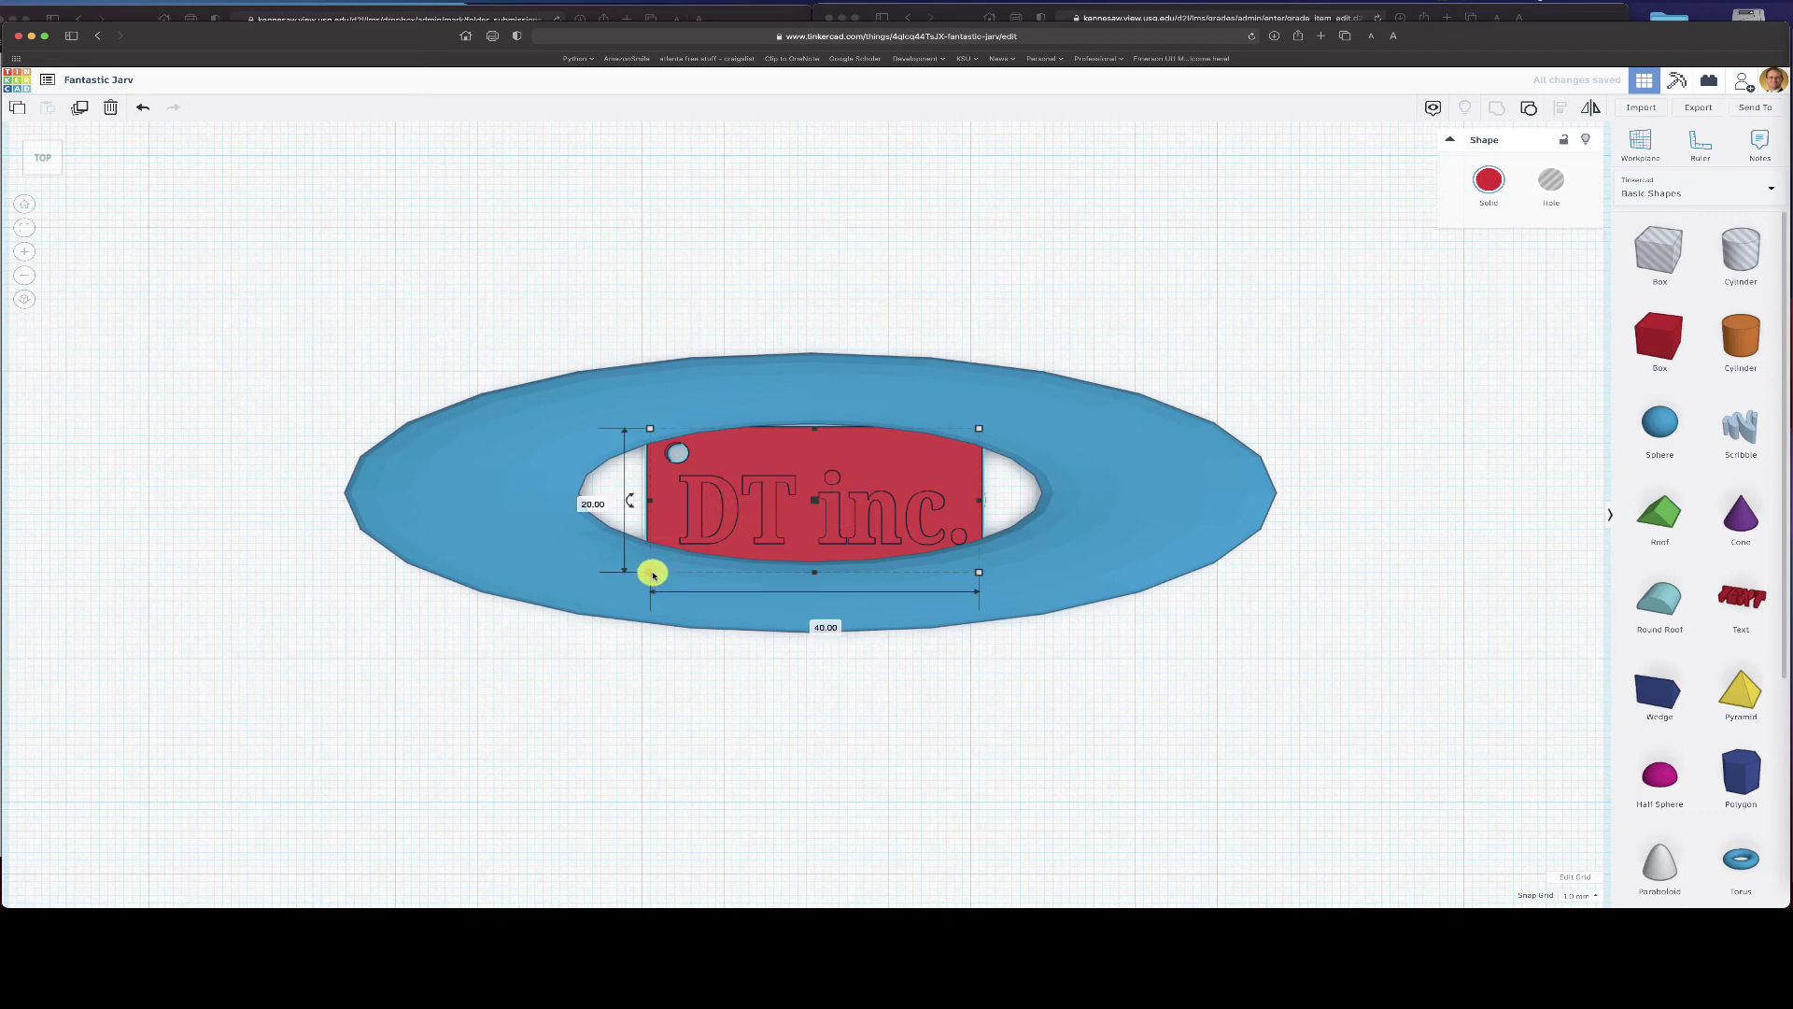
pyautogui.moveTo(653, 575); pyautogui.dragTo(1000, 452)
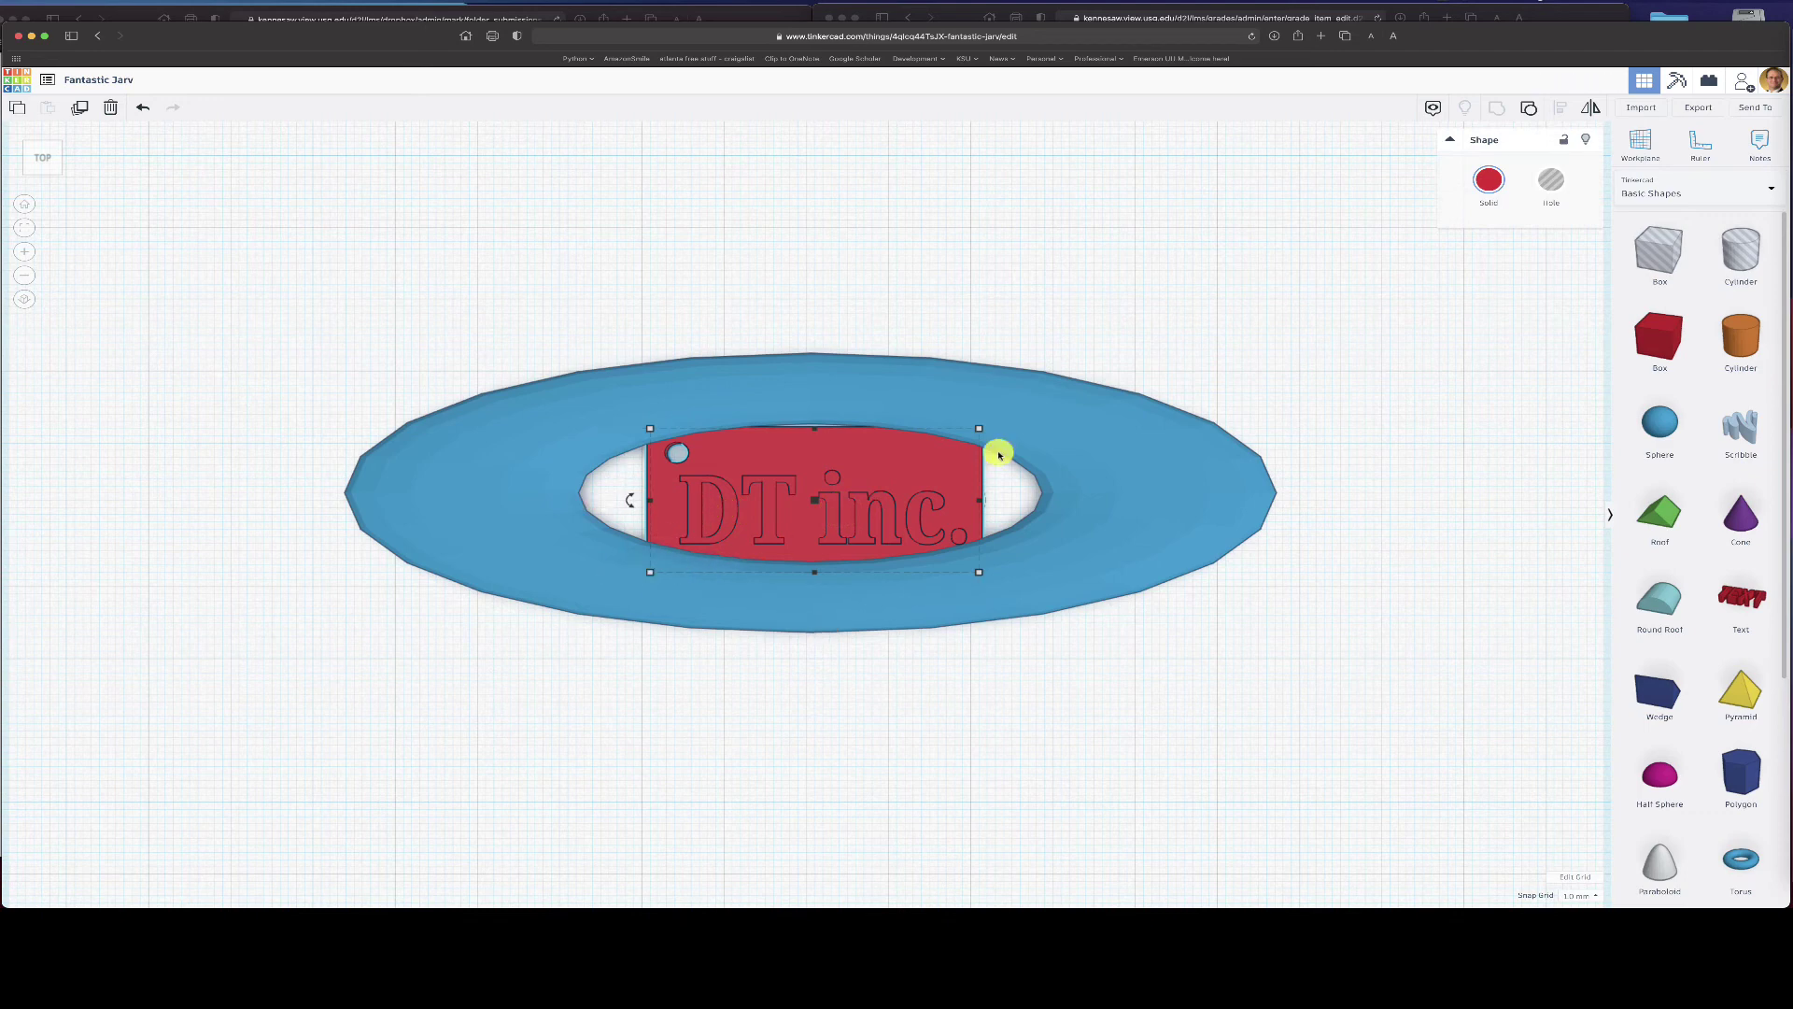
pyautogui.click(1529, 108)
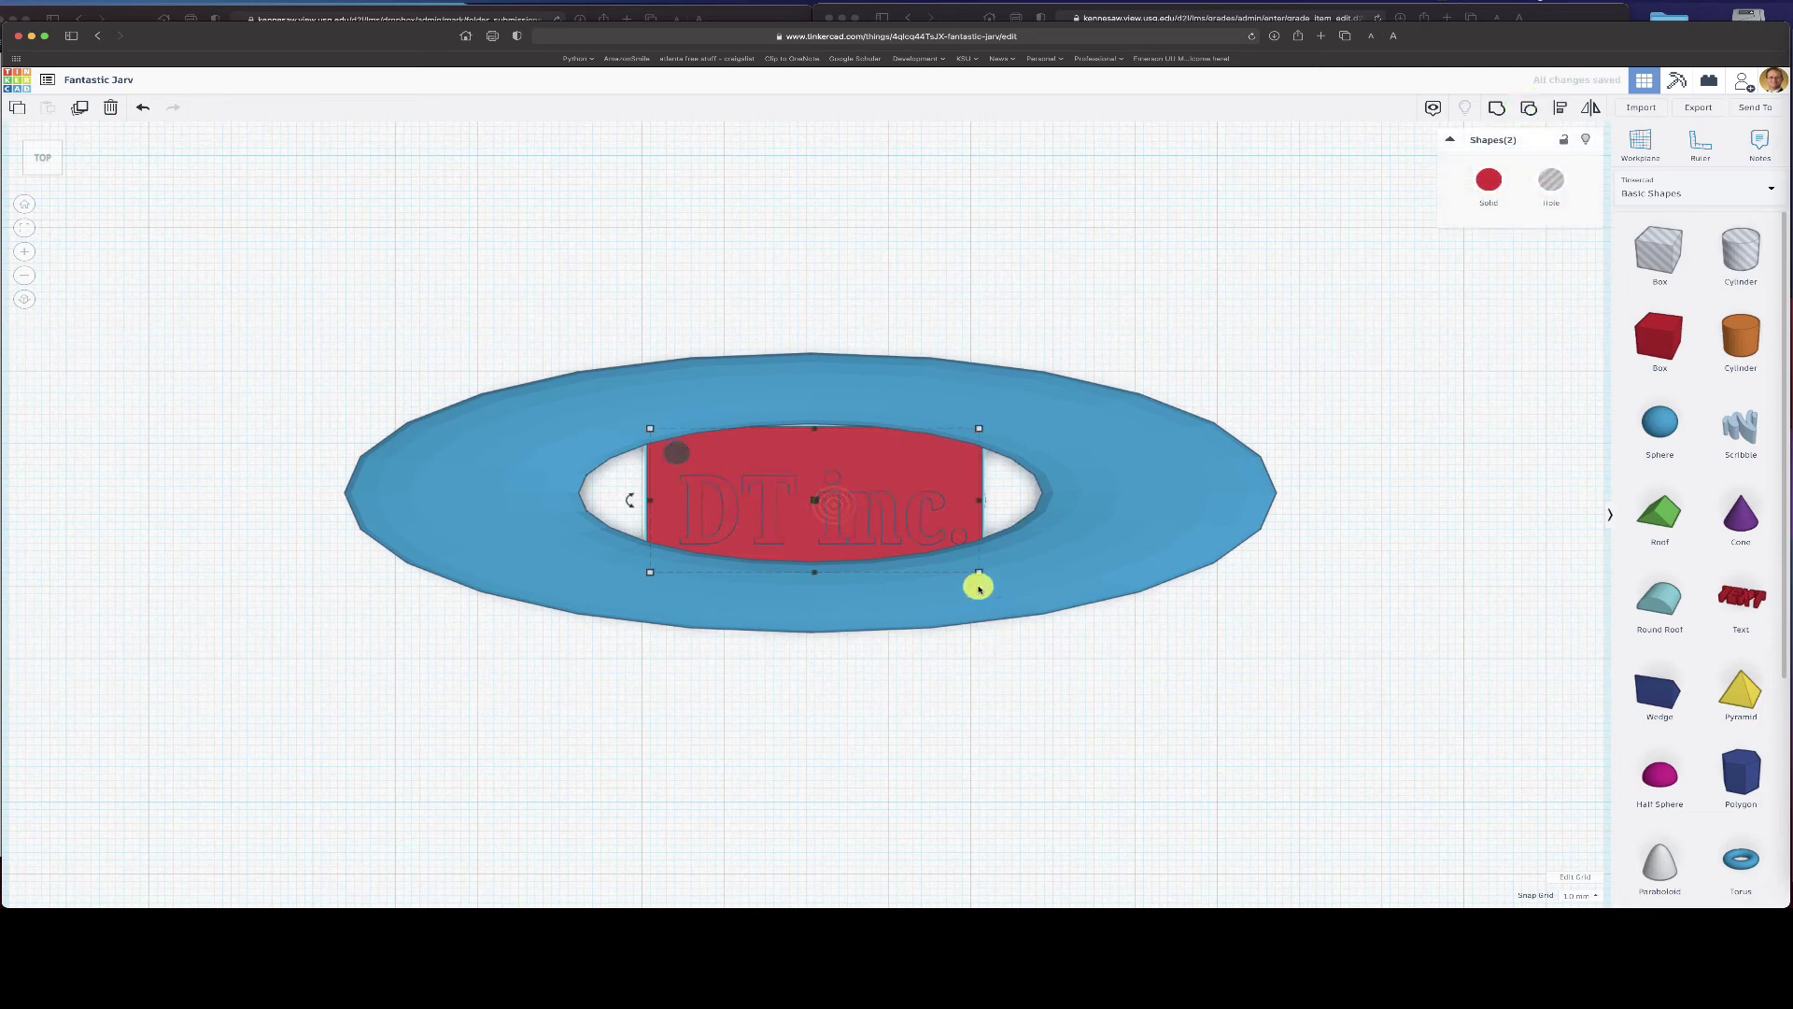
pyautogui.click(1146, 703)
pyautogui.click(887, 506)
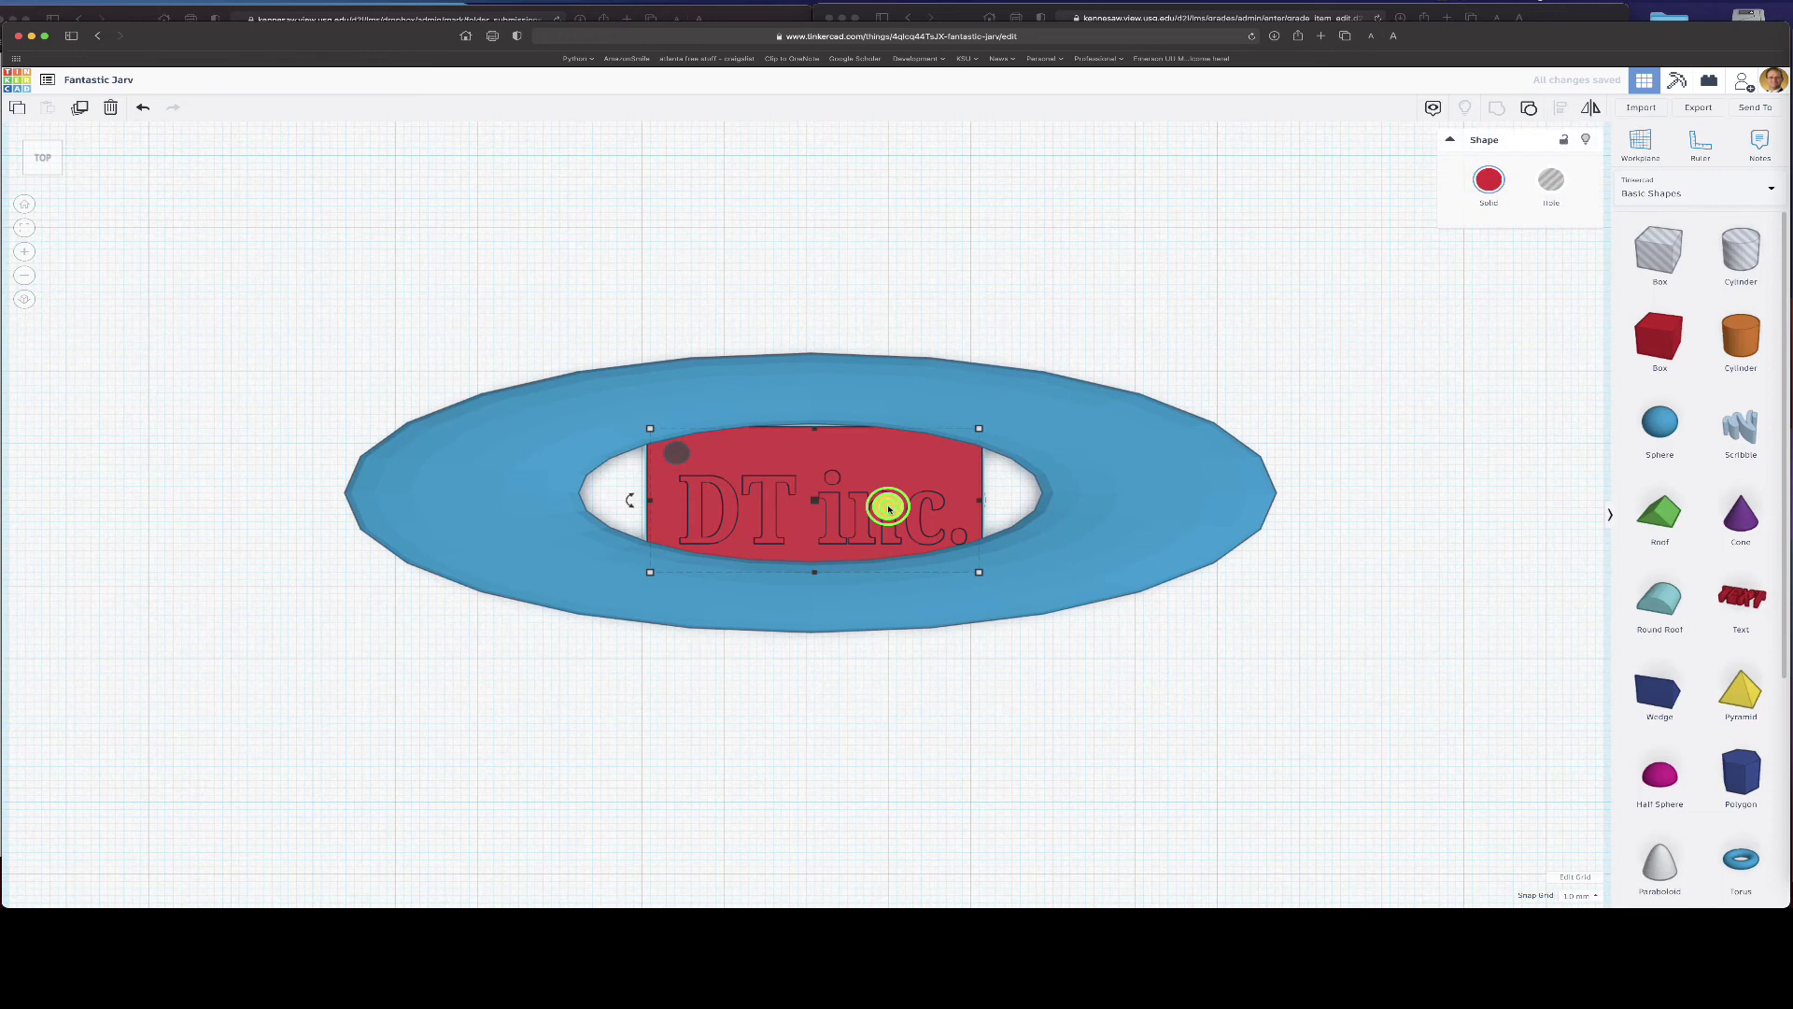
pyautogui.moveTo(650, 571)
pyautogui.mouseDown()
pyautogui.moveTo(685, 541)
pyautogui.moveTo(632, 576)
pyautogui.moveTo(649, 585)
pyautogui.mouseUp()
pyautogui.click(1529, 107)
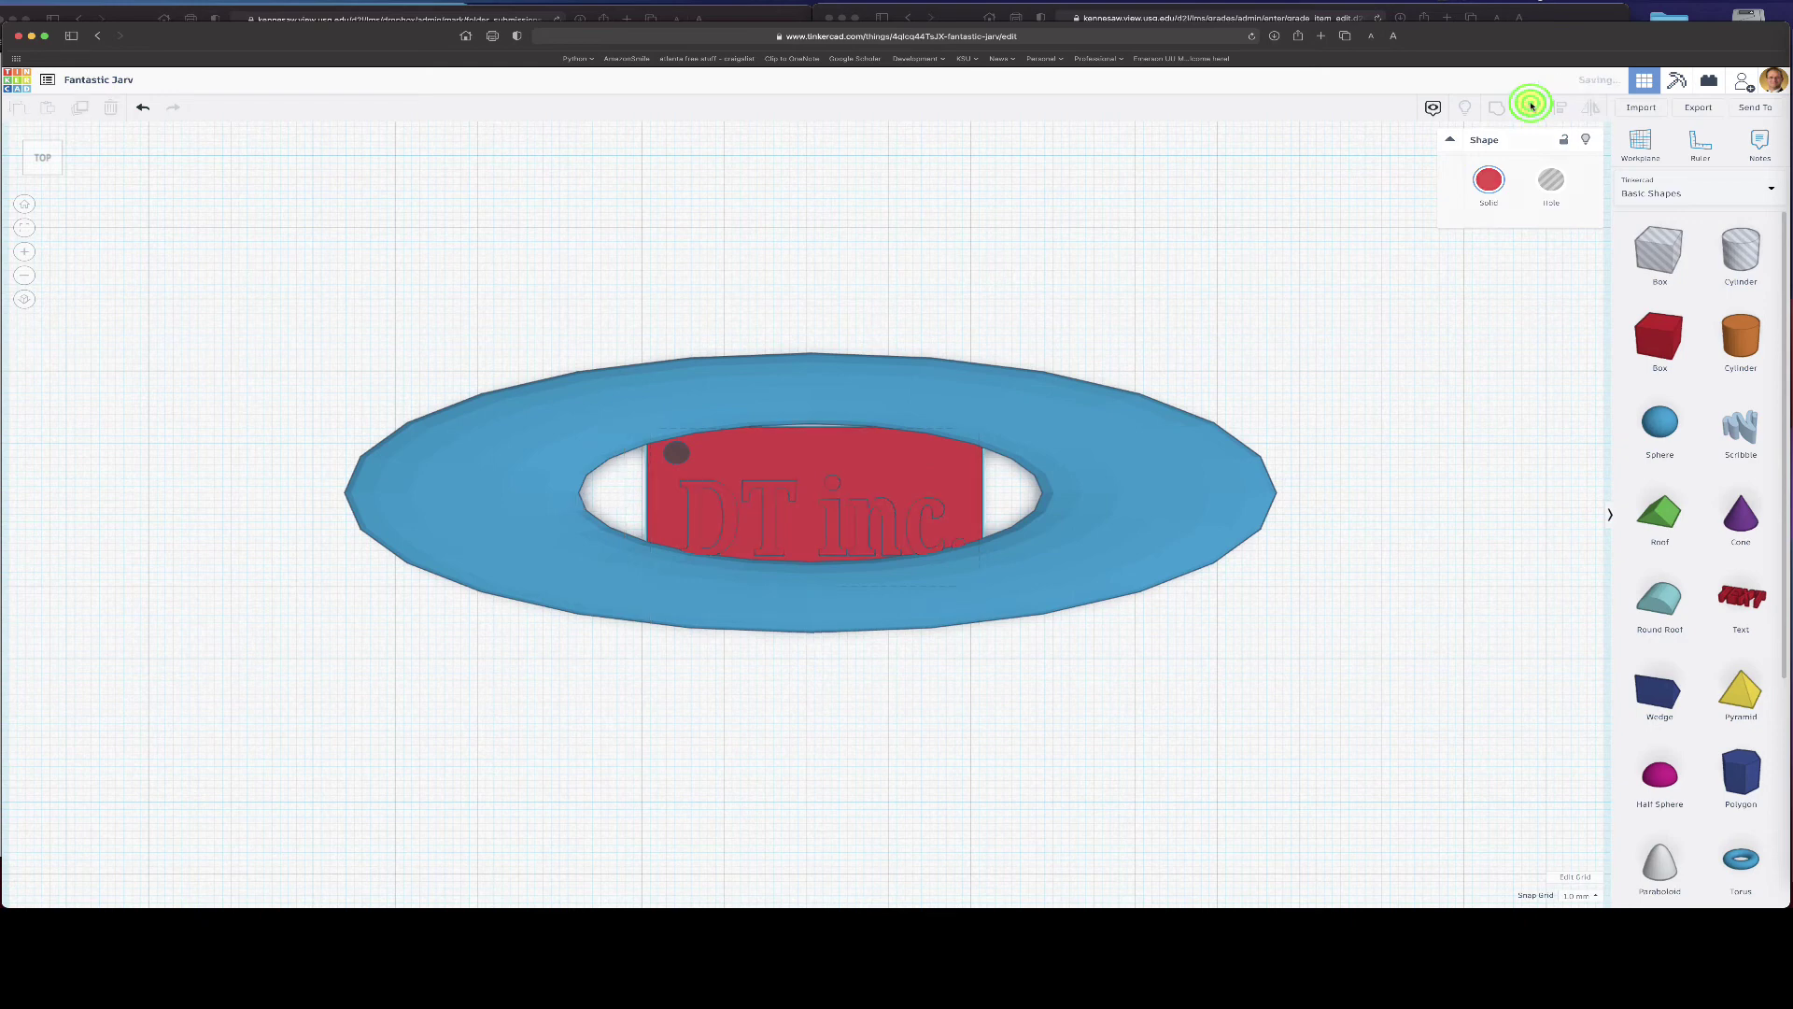
pyautogui.click(1156, 805)
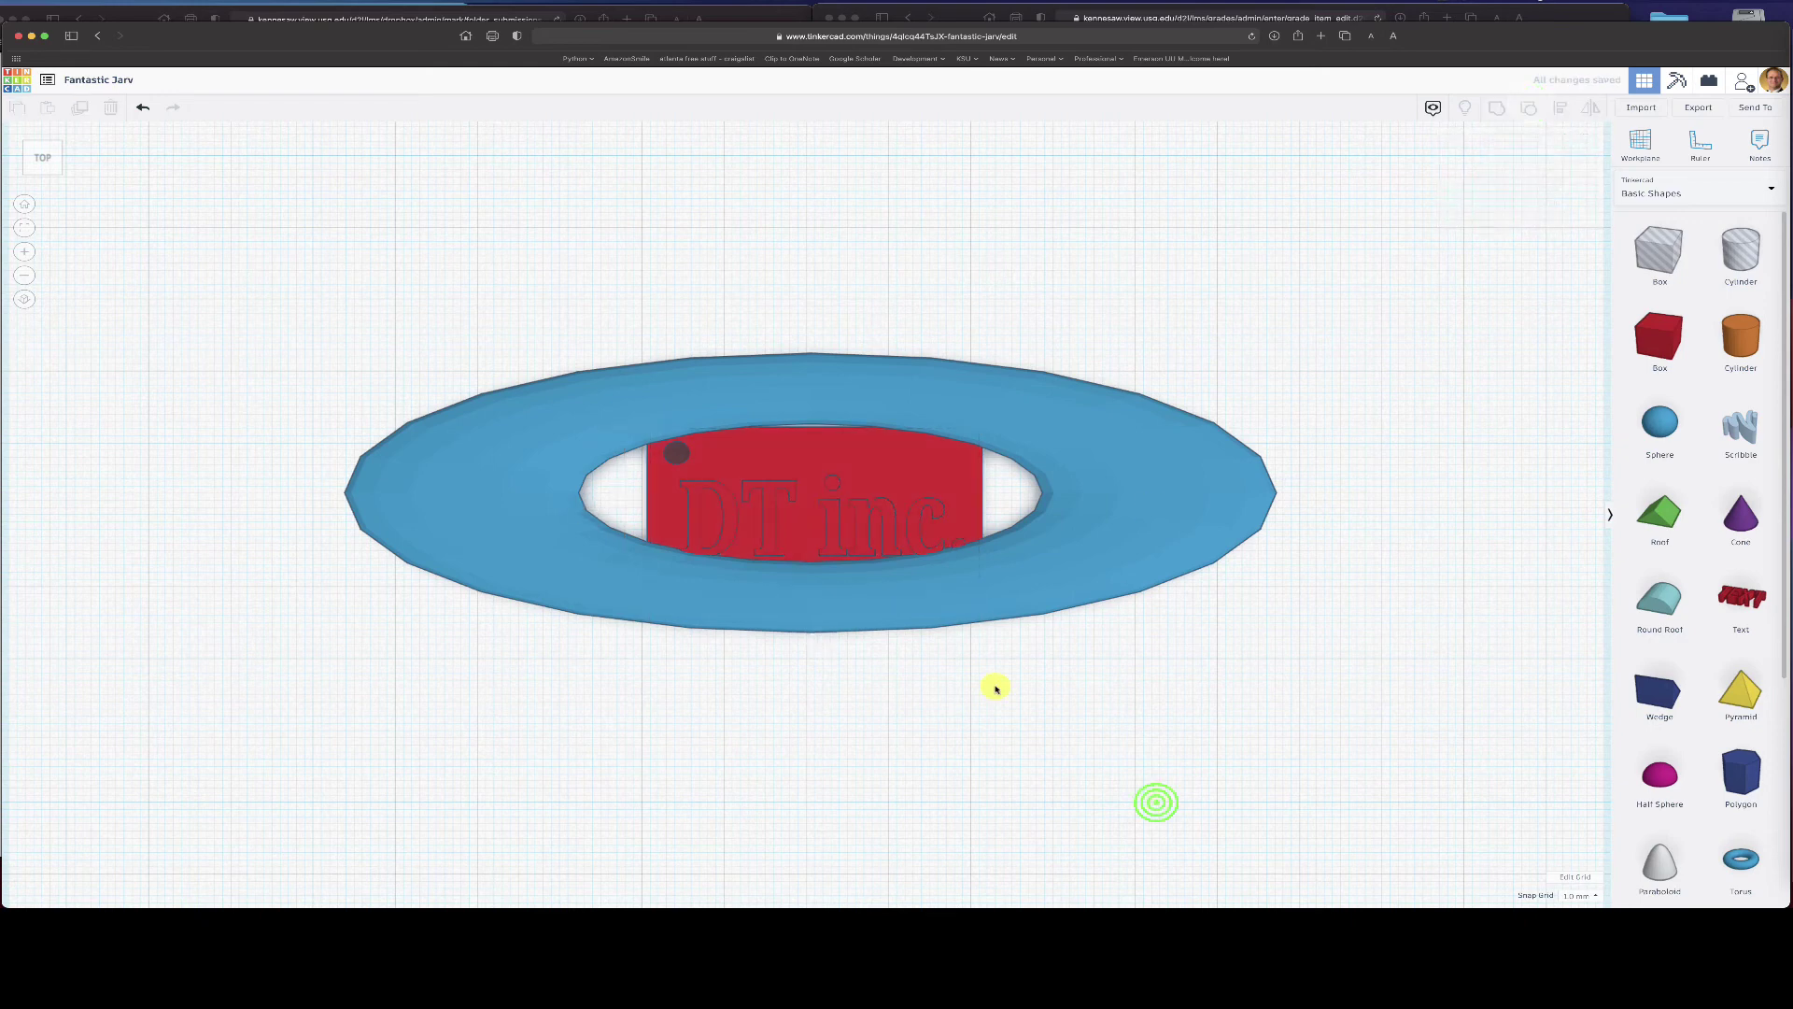
# - Shrink the DT inc. text to 28 by 5.40 and move it left on the plate
pyautogui.click(769, 501)
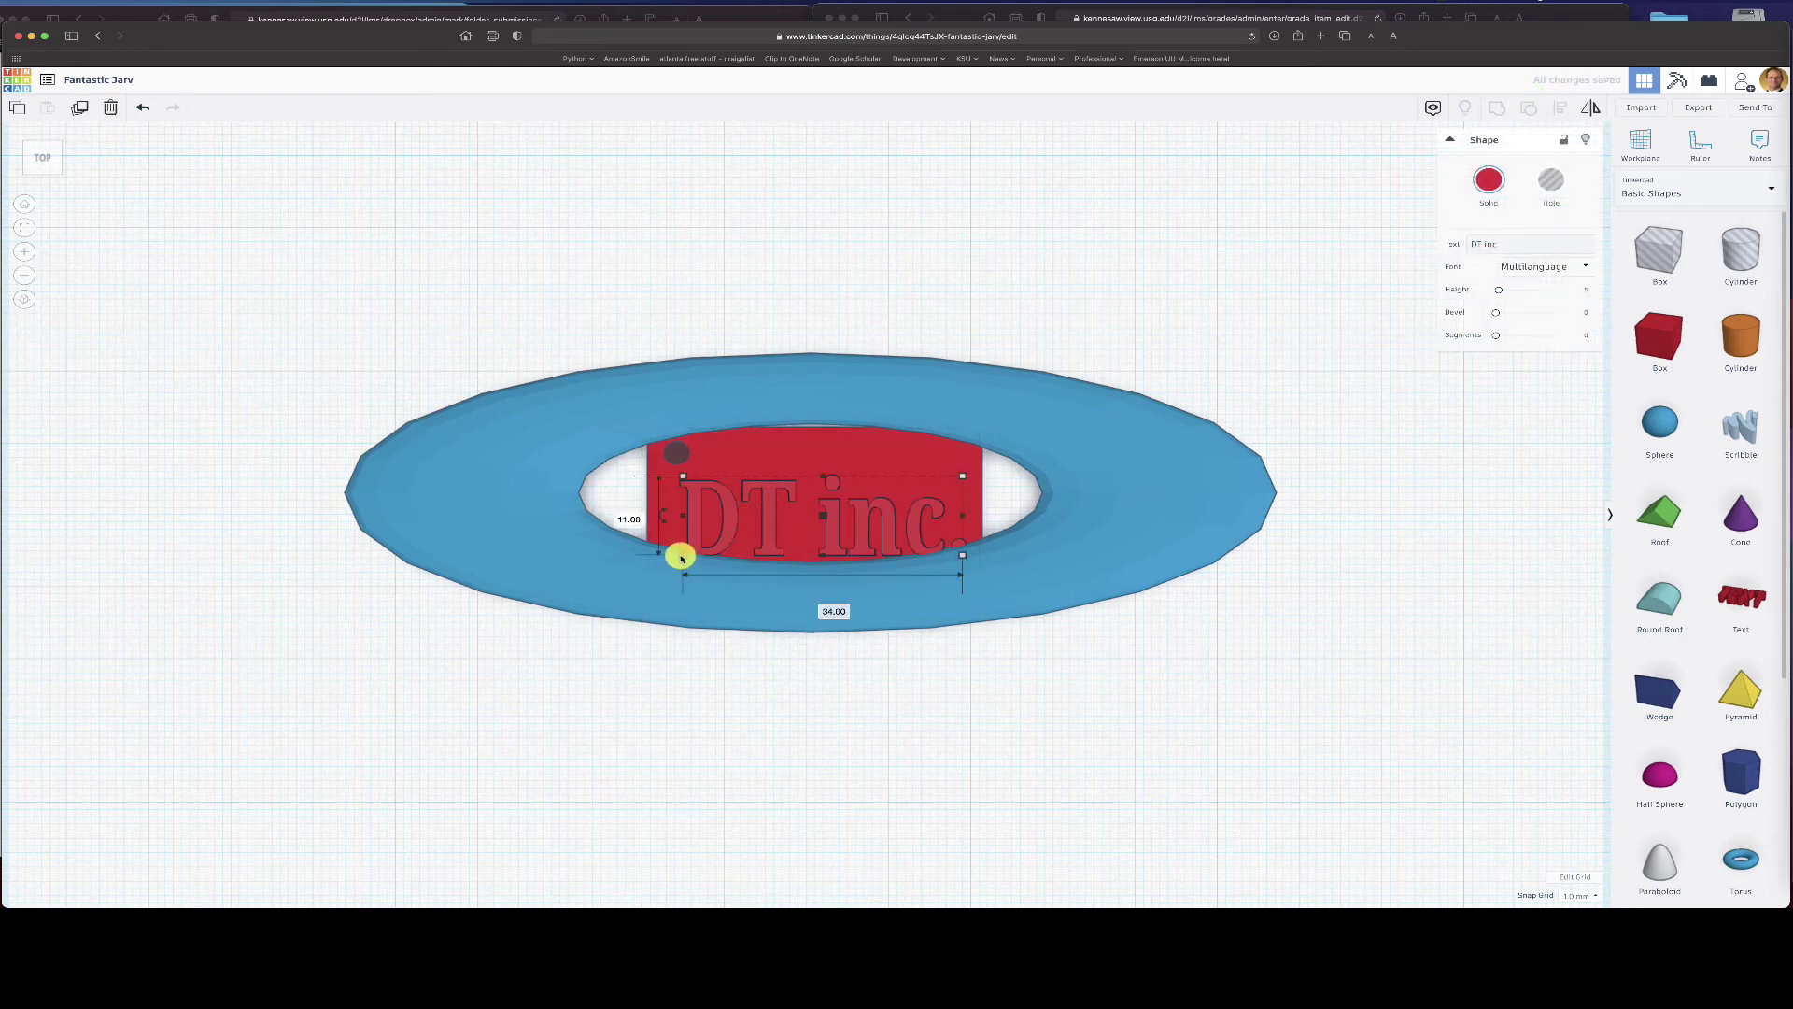
pyautogui.moveTo(681, 557); pyautogui.dragTo(730, 517)
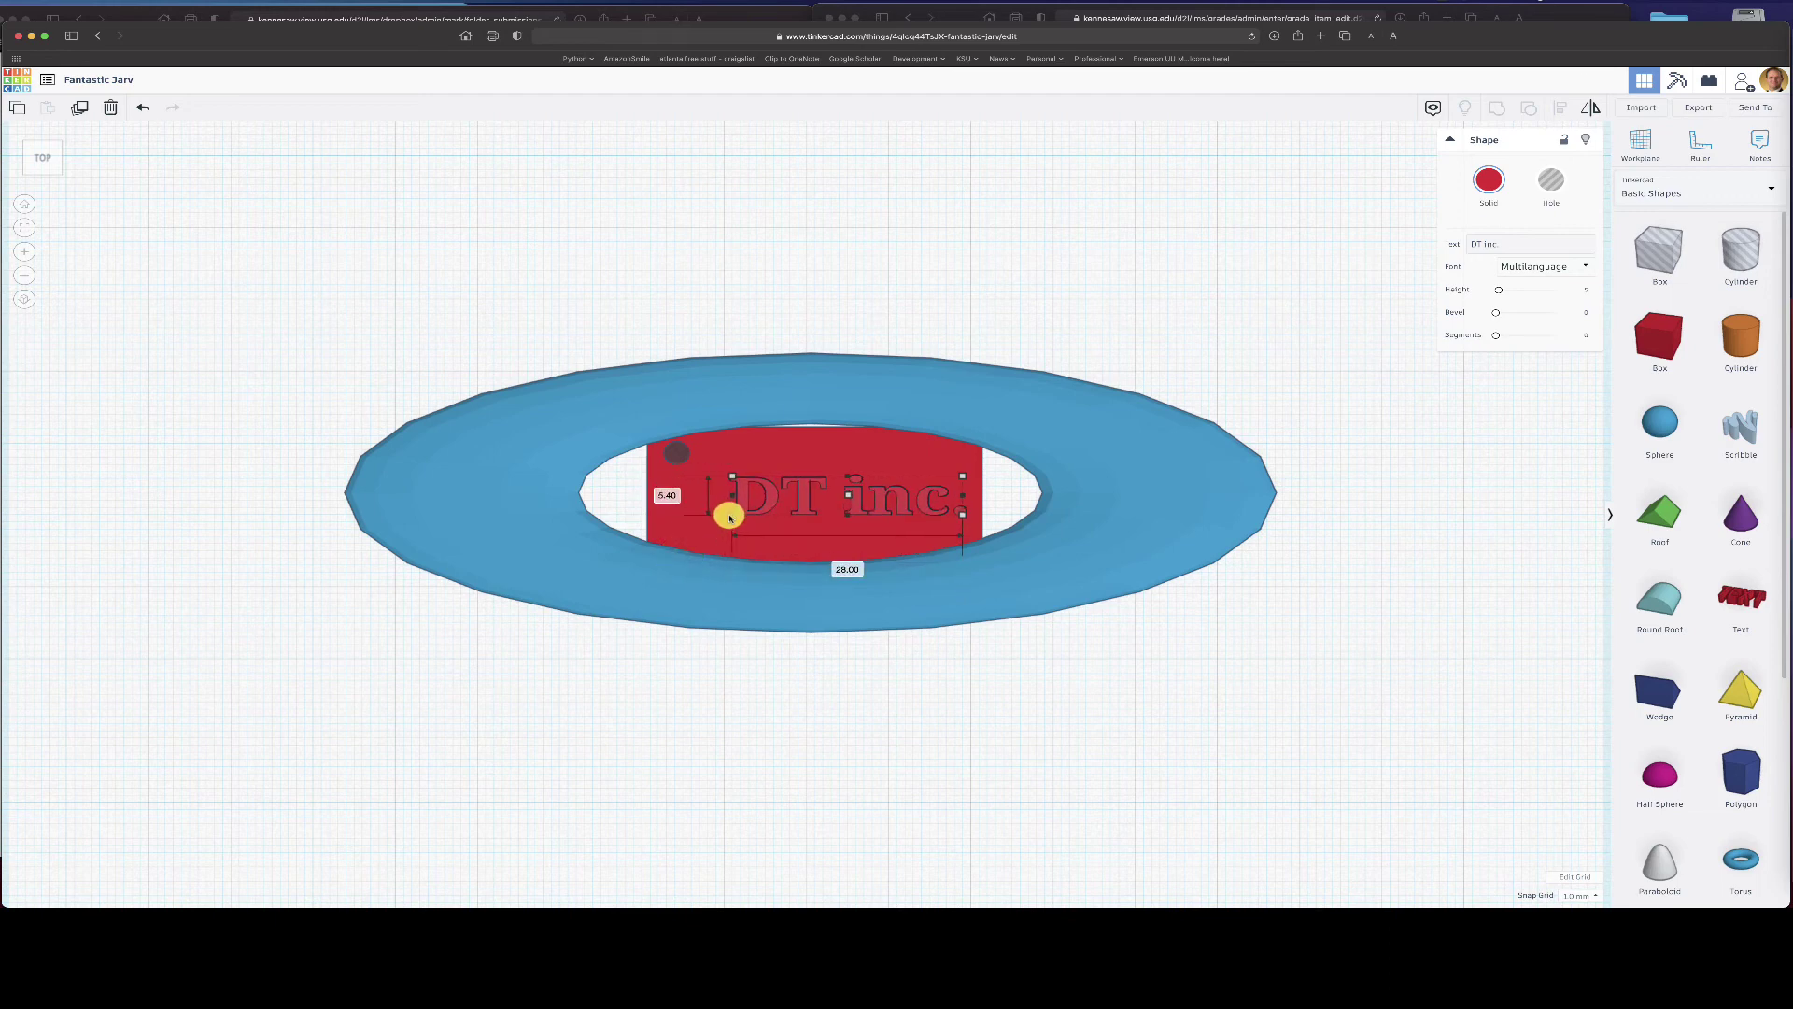
pyautogui.moveTo(902, 512); pyautogui.dragTo(850, 515)
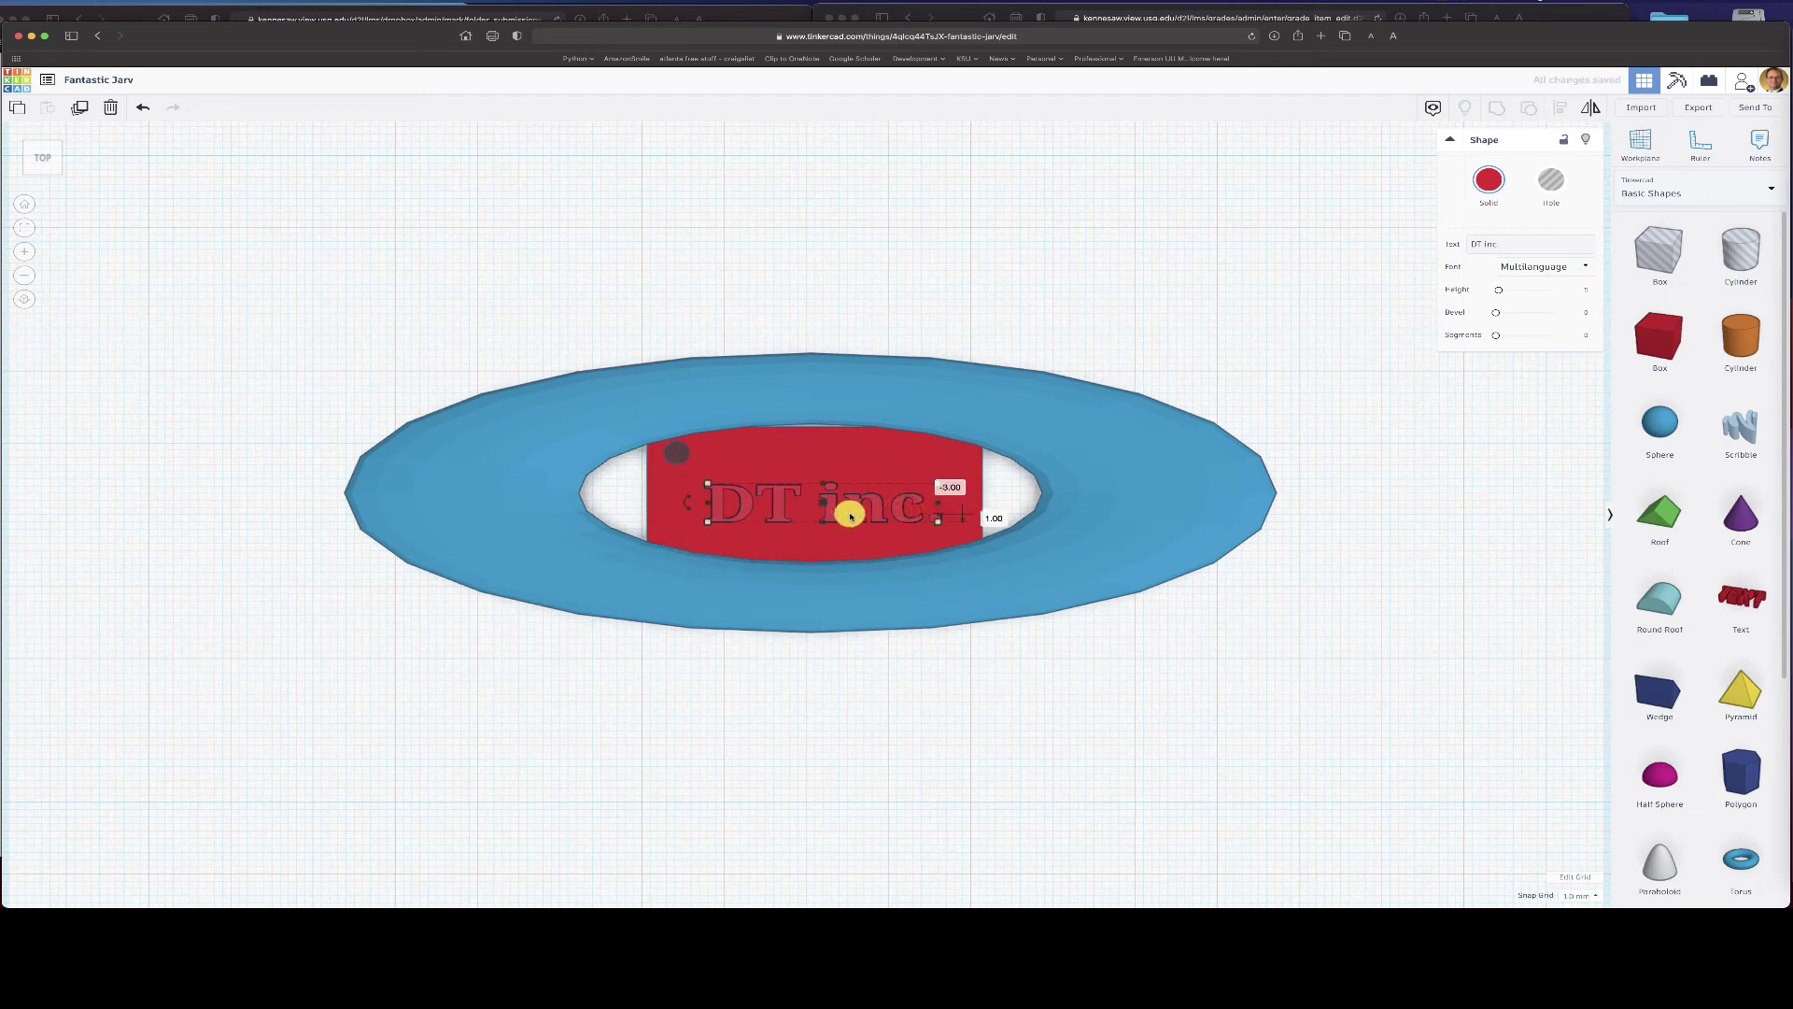
# - Nudge the key hole cylinder slightly right and down on the plate
pyautogui.click(681, 452)
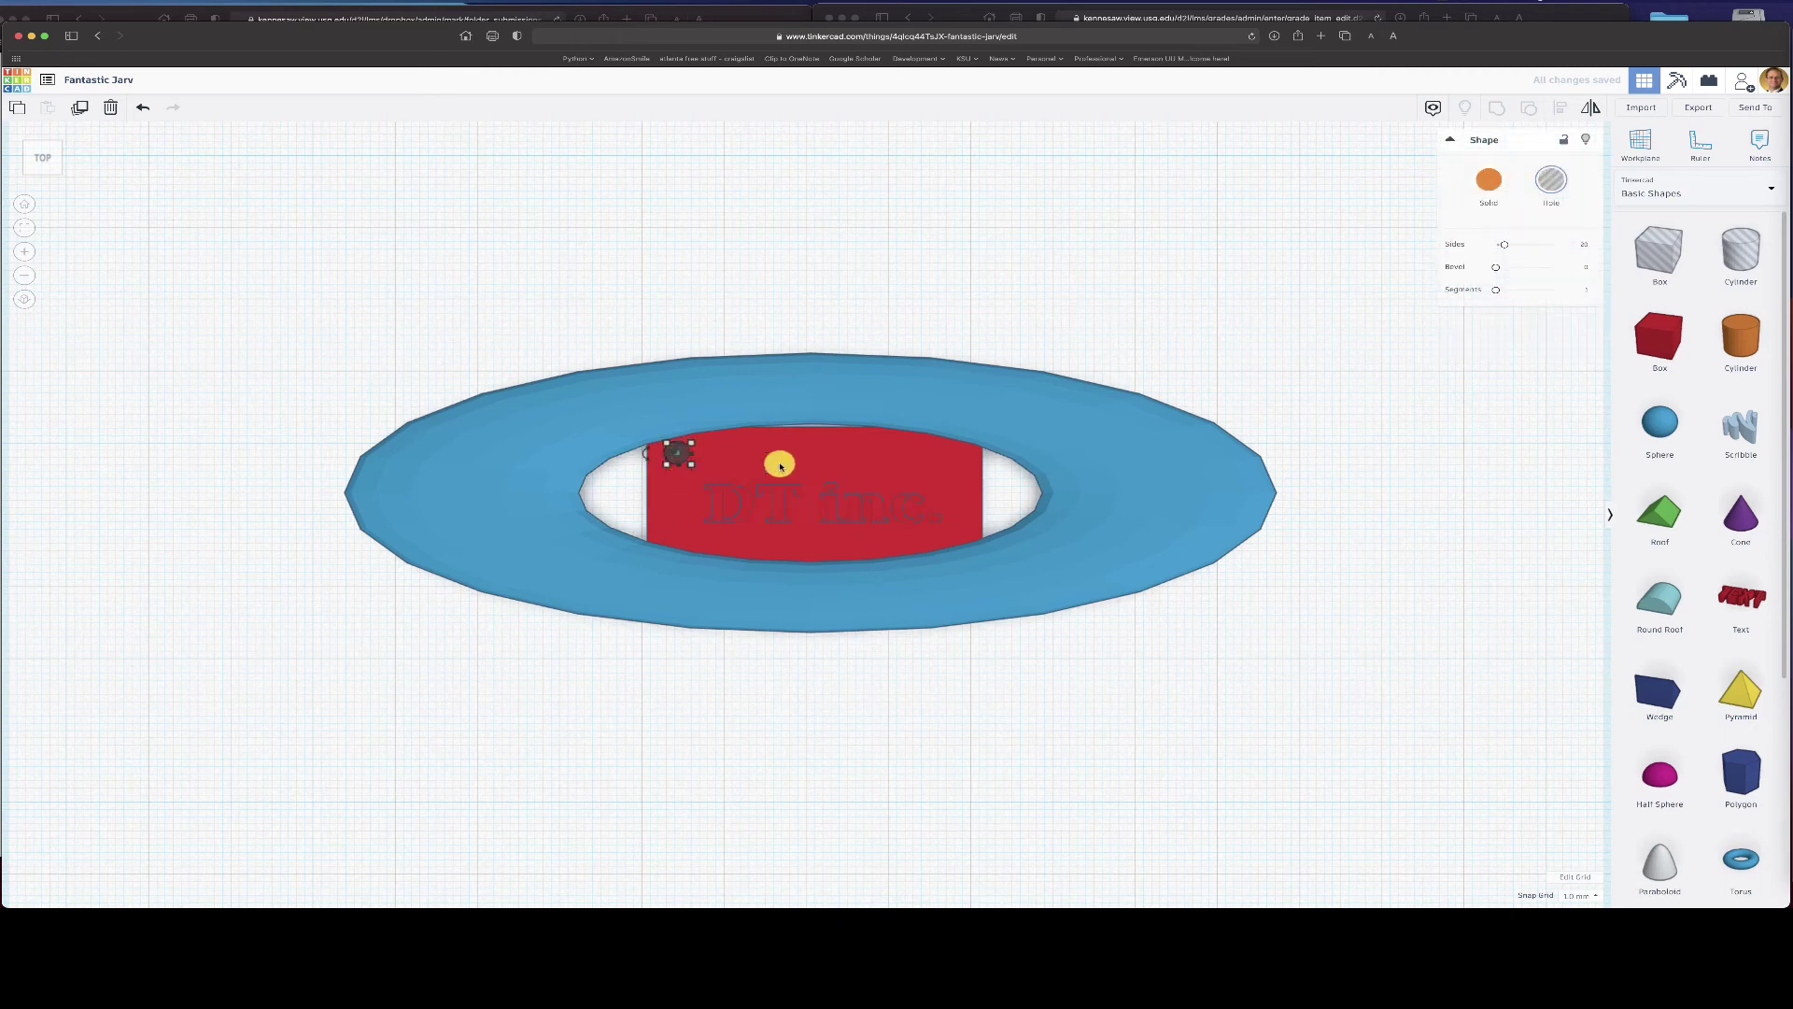
pyautogui.moveTo(678, 454); pyautogui.dragTo(695, 468)
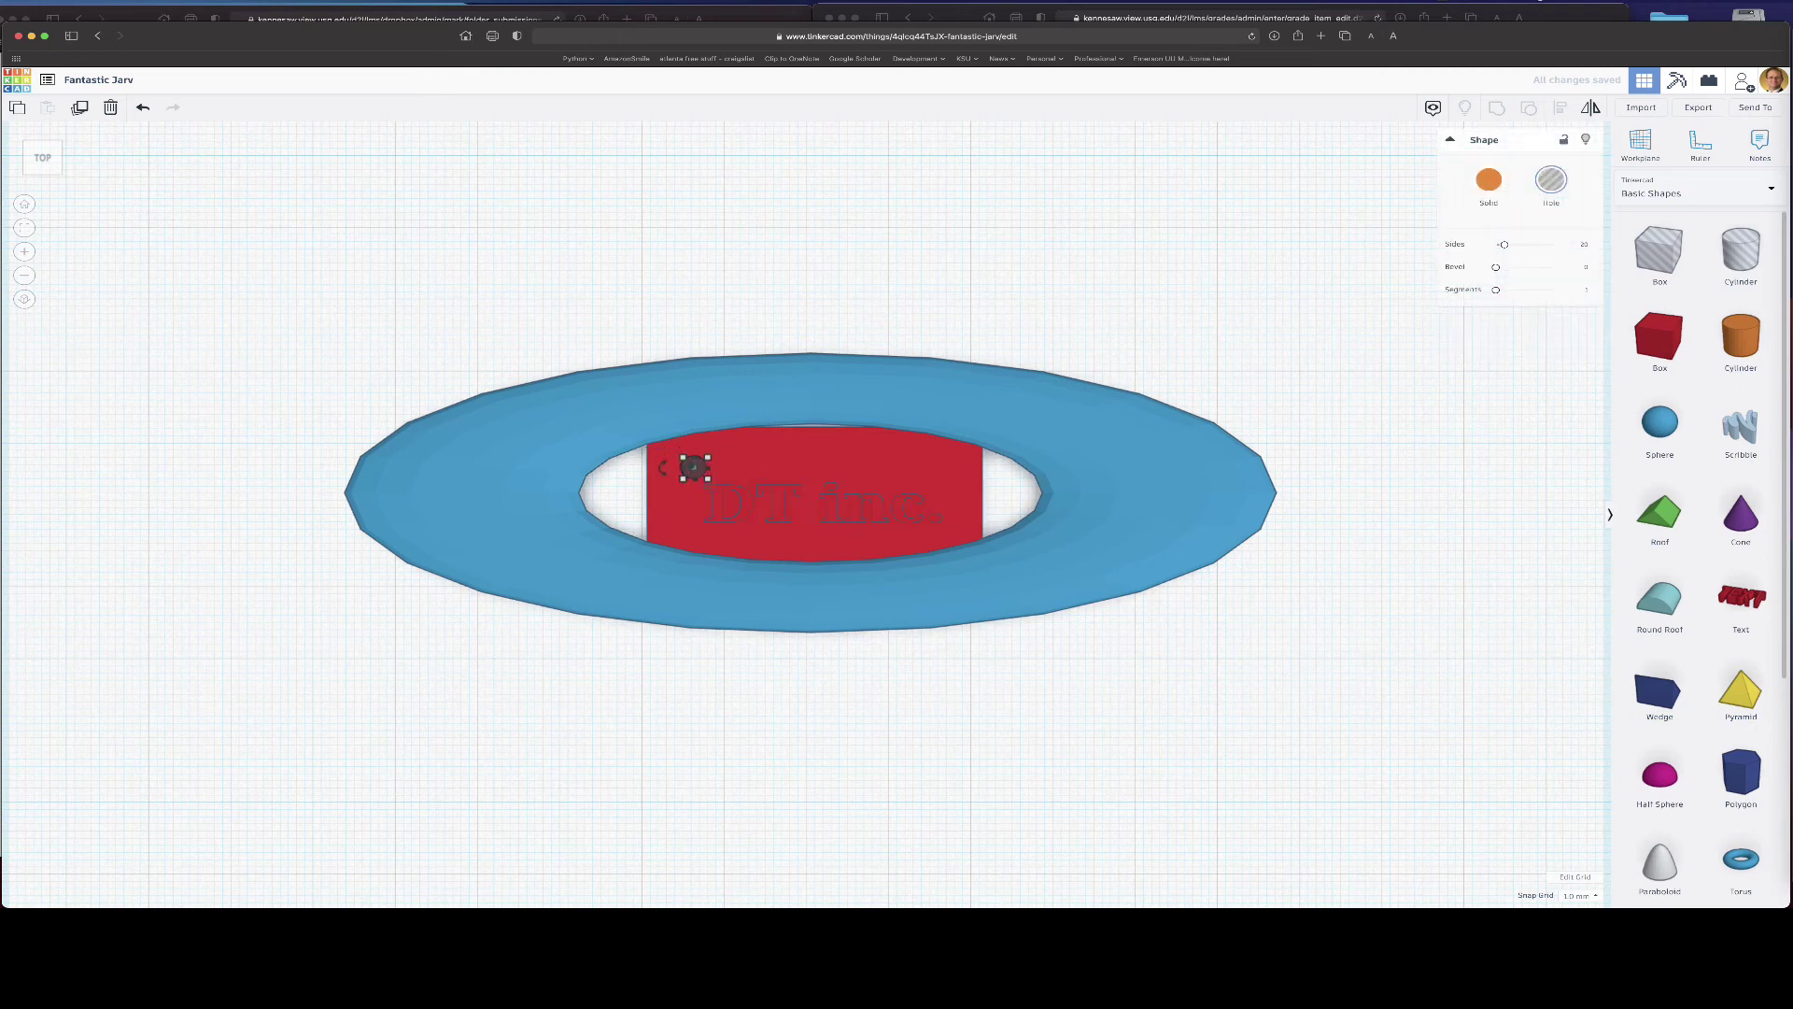
pyautogui.click(798, 453)
pyautogui.press('Down')
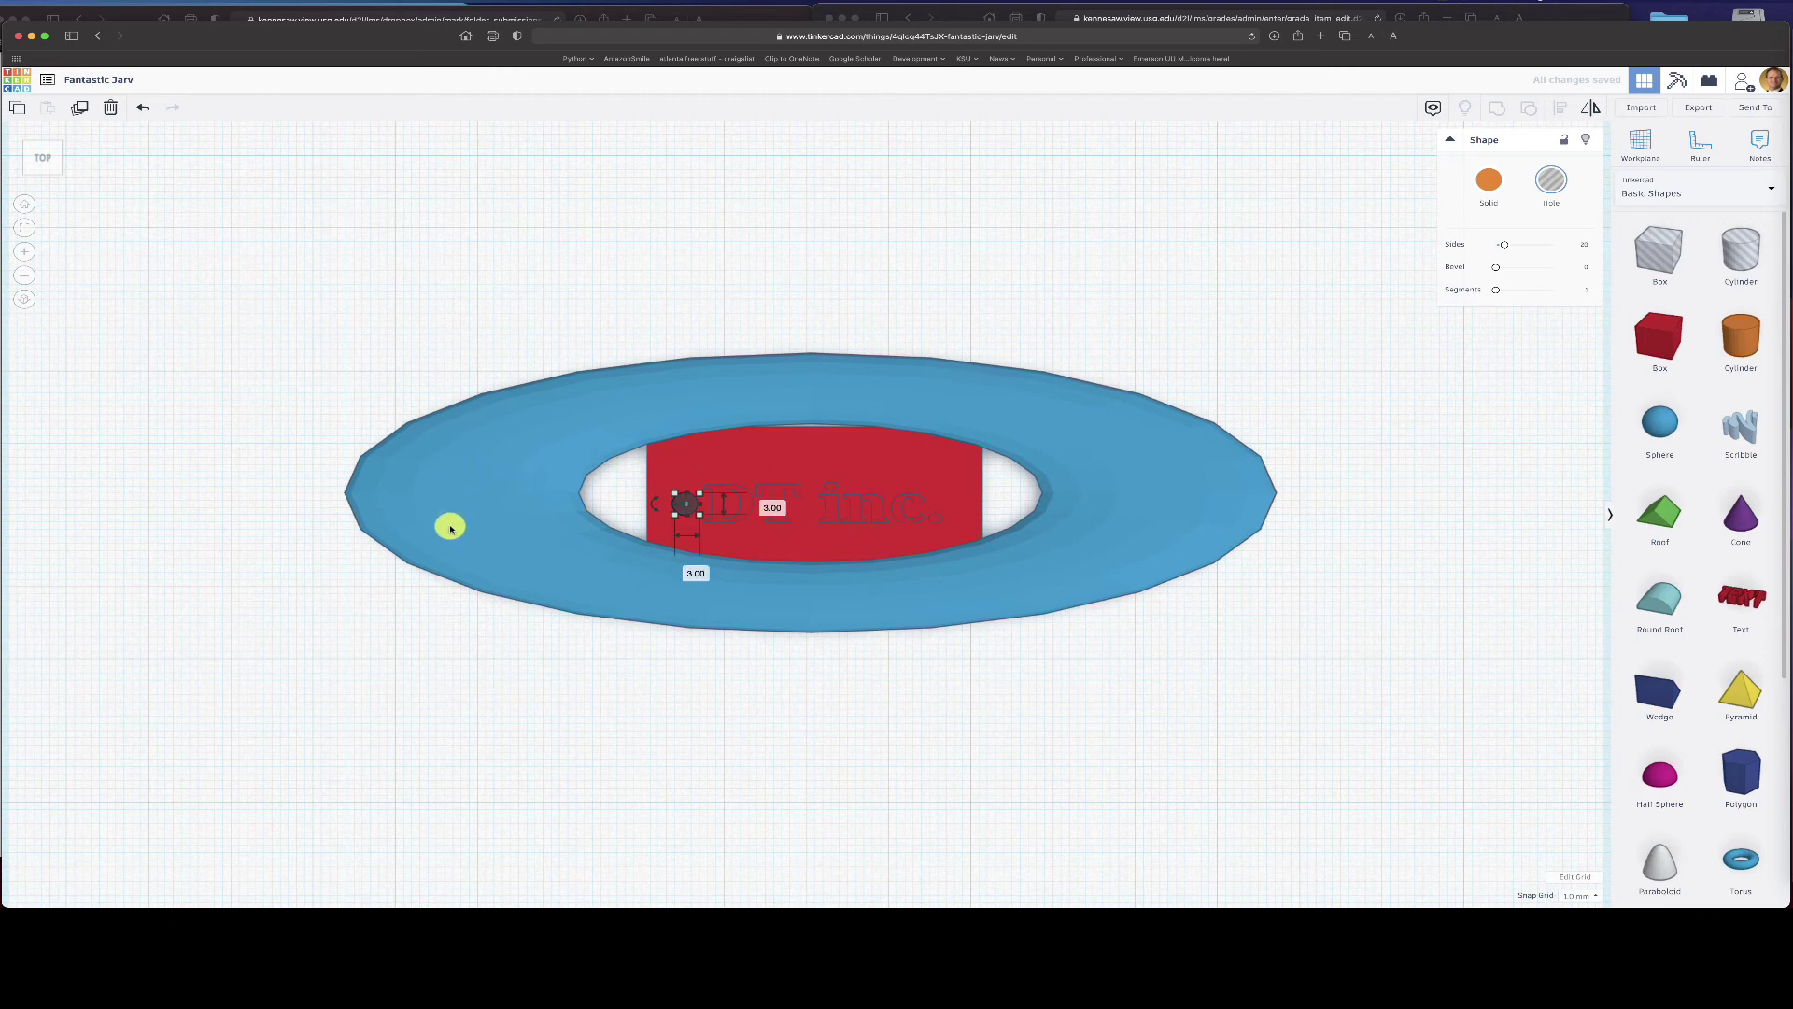
pyautogui.click(439, 530)
# - Shrink the torus from 111 mm to 78 mm wide and 36 mm tall
pyautogui.click(353, 493)
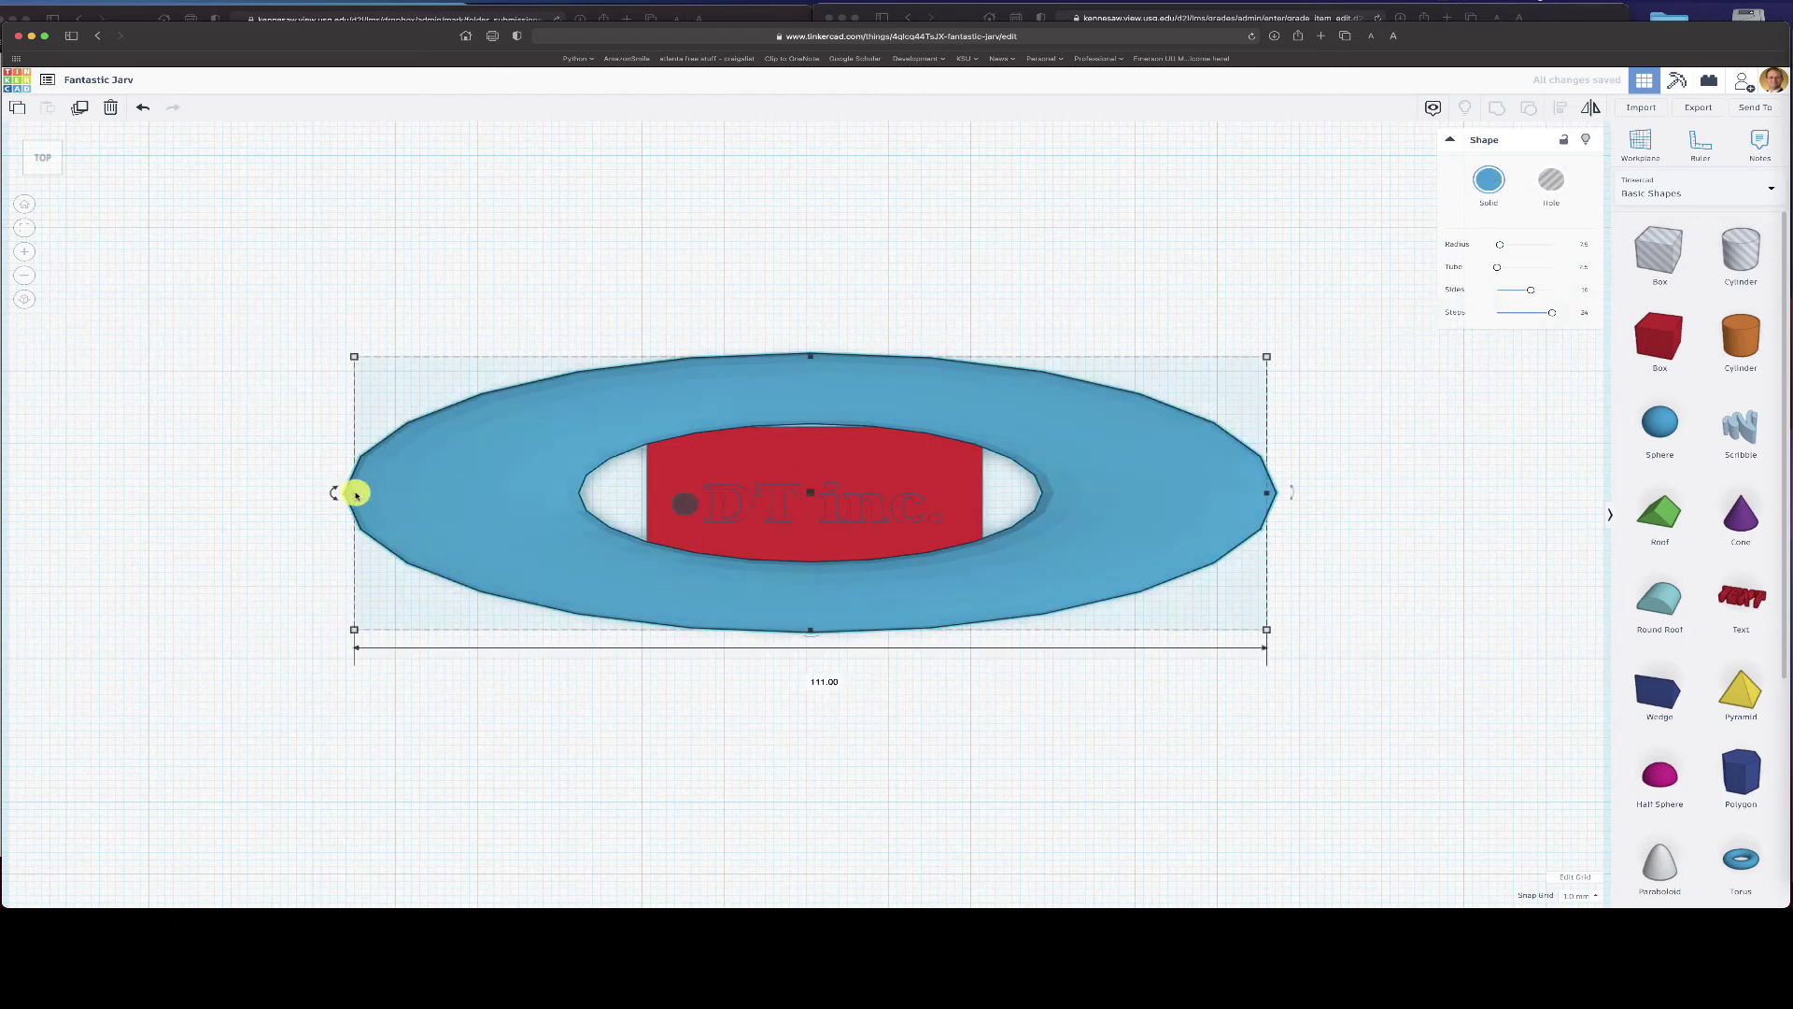
pyautogui.moveTo(356, 495); pyautogui.dragTo(446, 504)
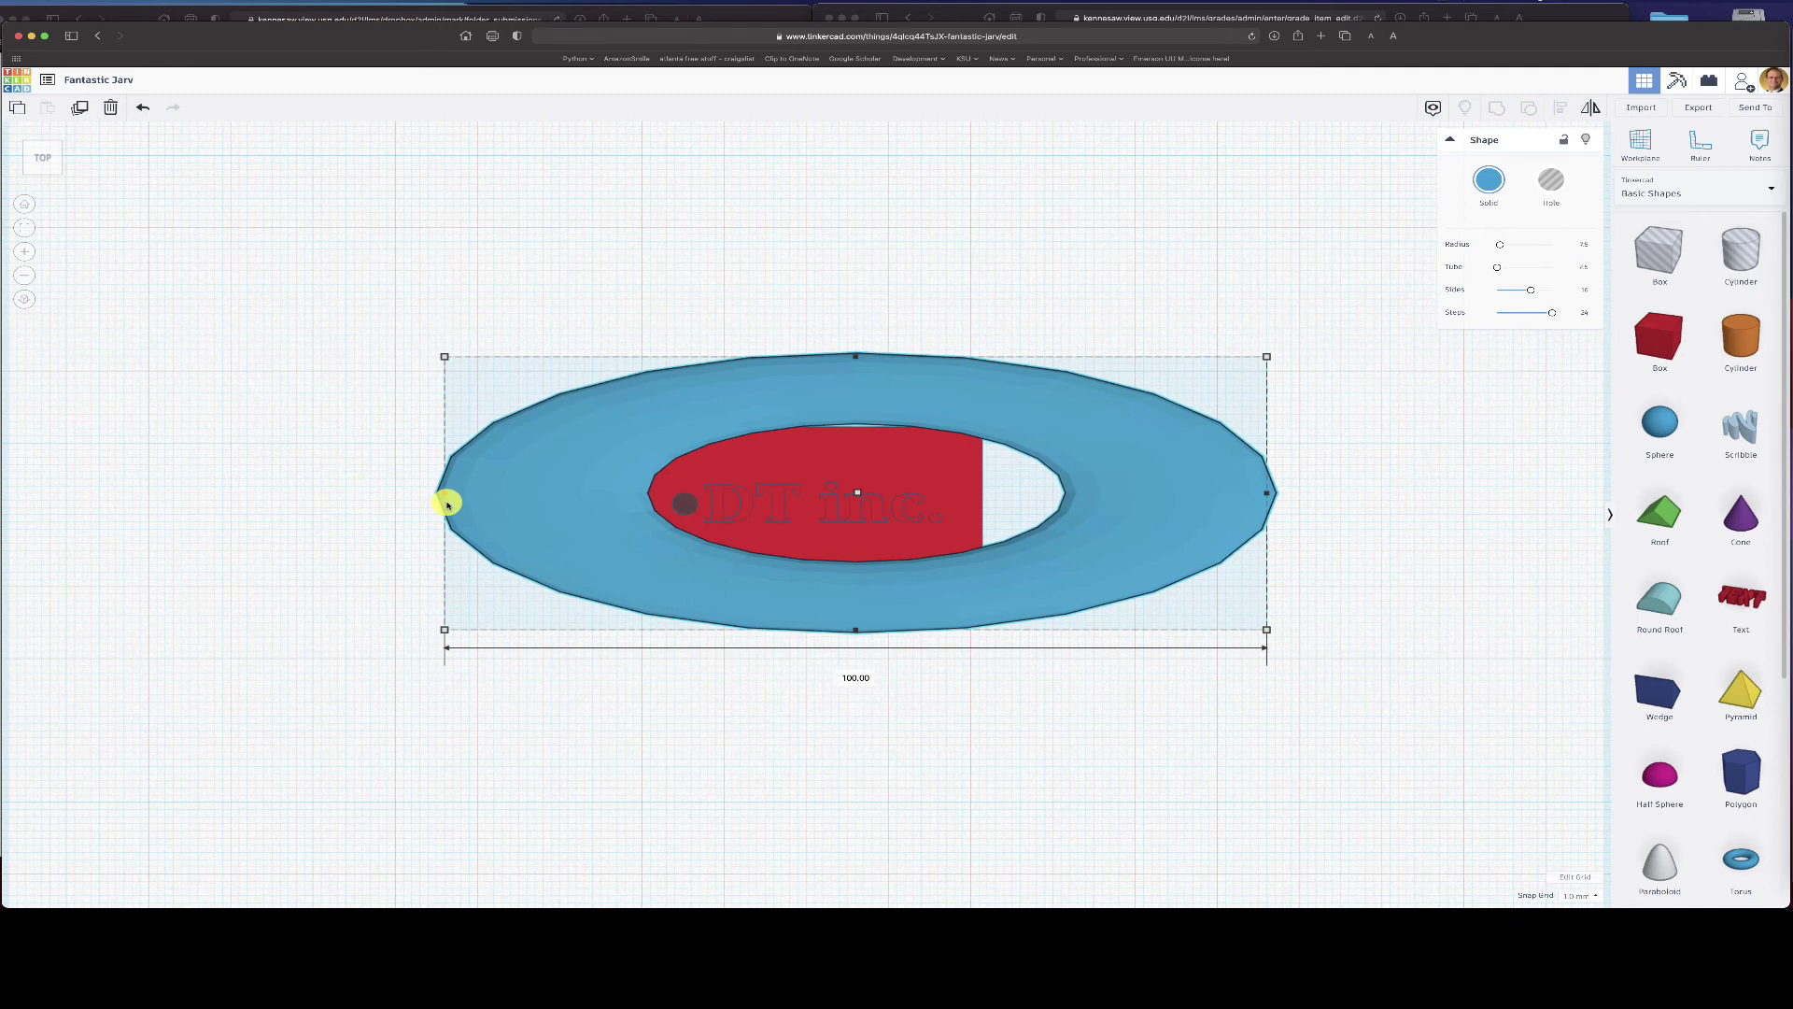
pyautogui.moveTo(1263, 496); pyautogui.dragTo(1152, 500)
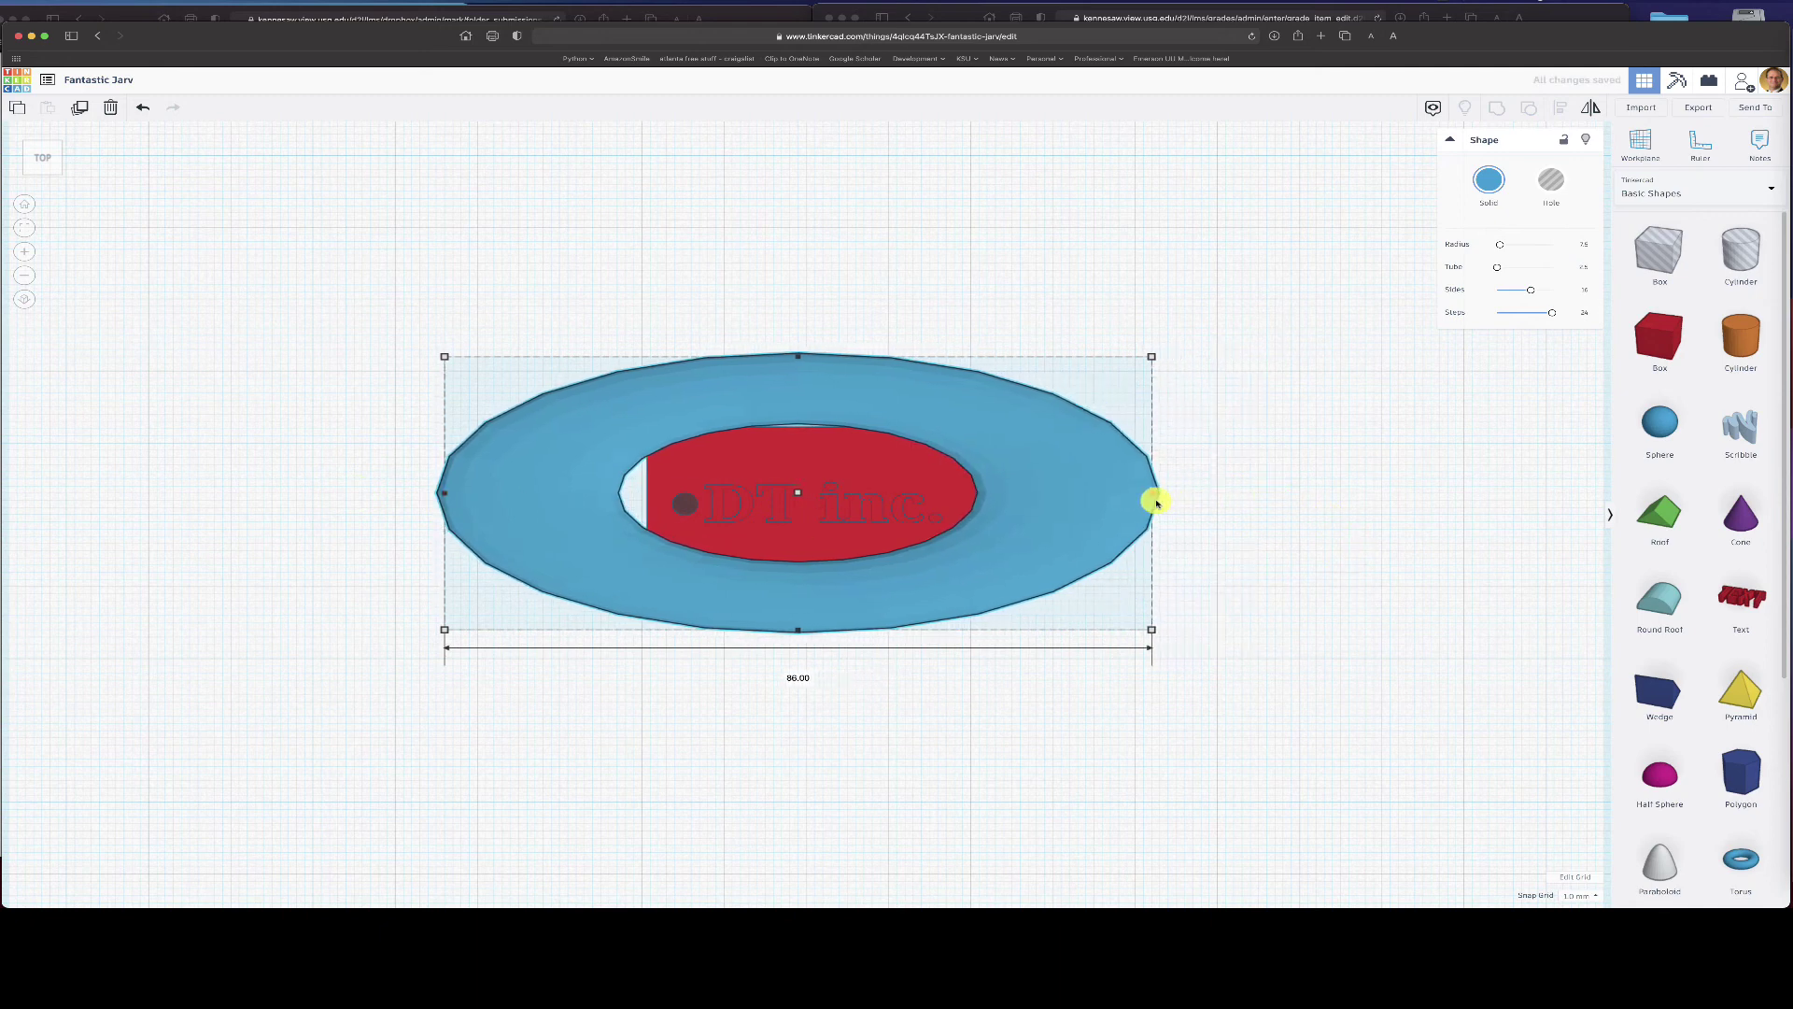
pyautogui.moveTo(448, 496); pyautogui.dragTo(497, 495)
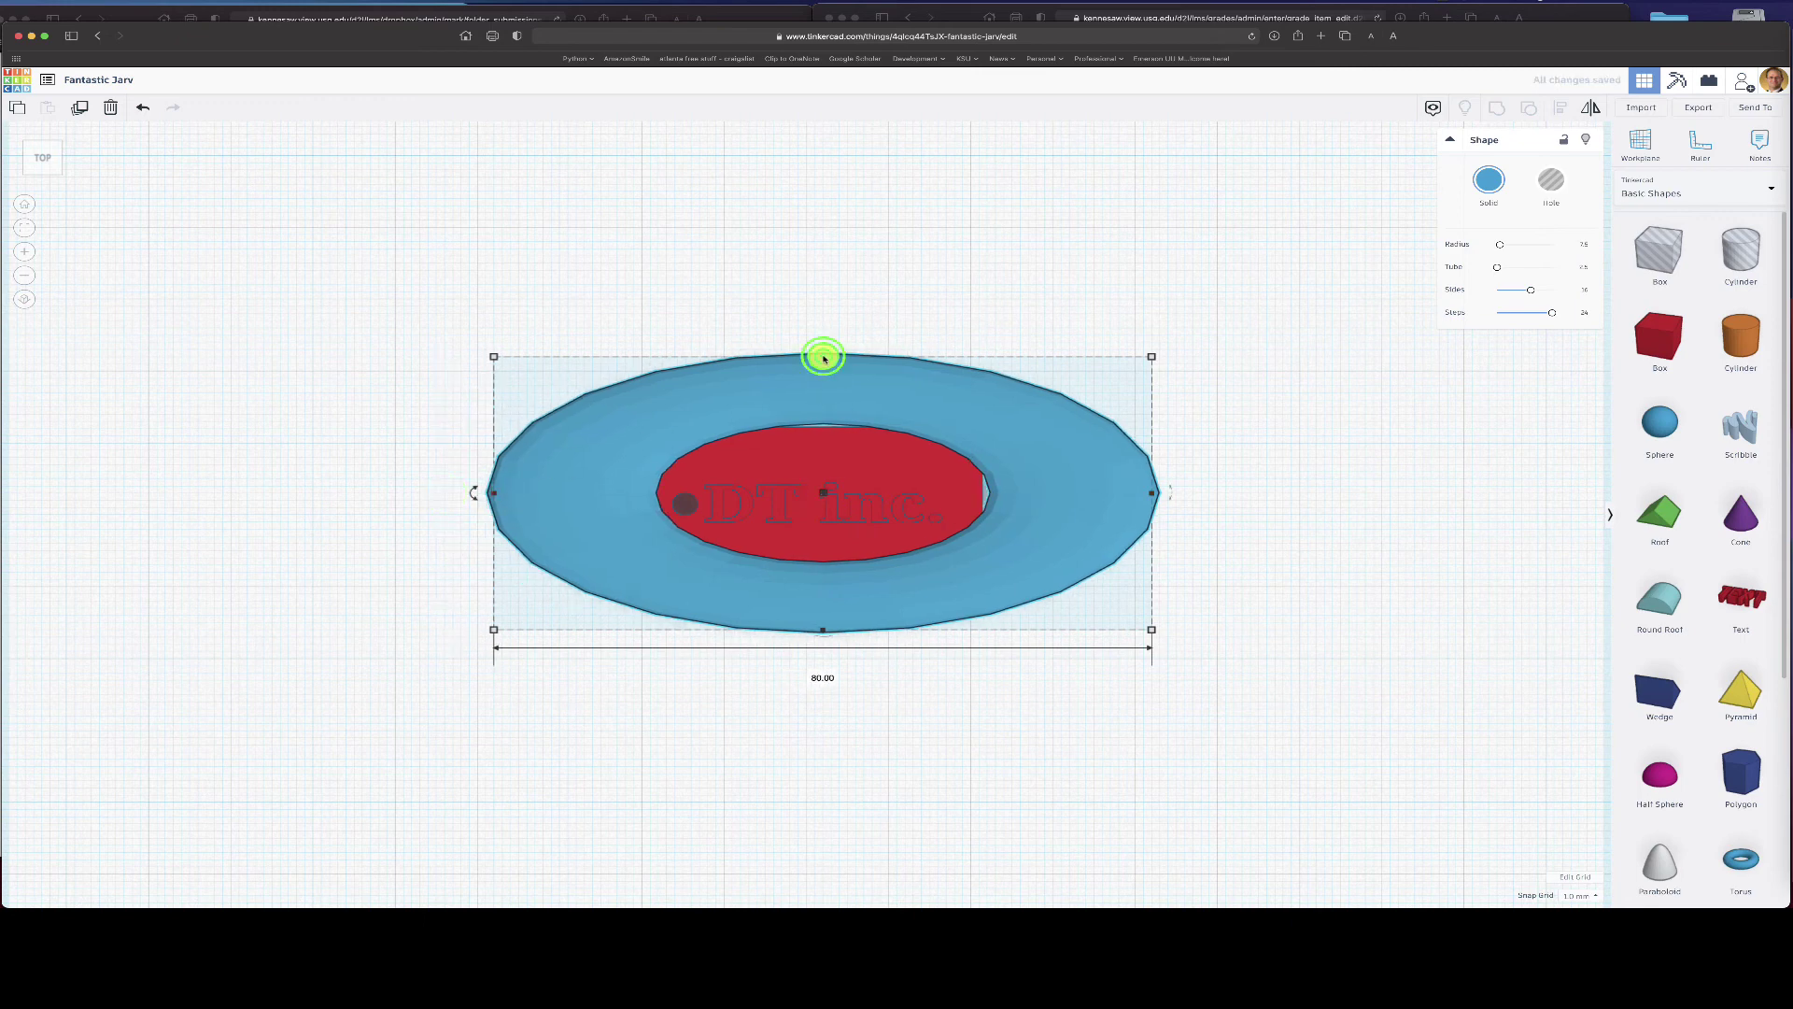
pyautogui.moveTo(820, 356); pyautogui.dragTo(821, 377)
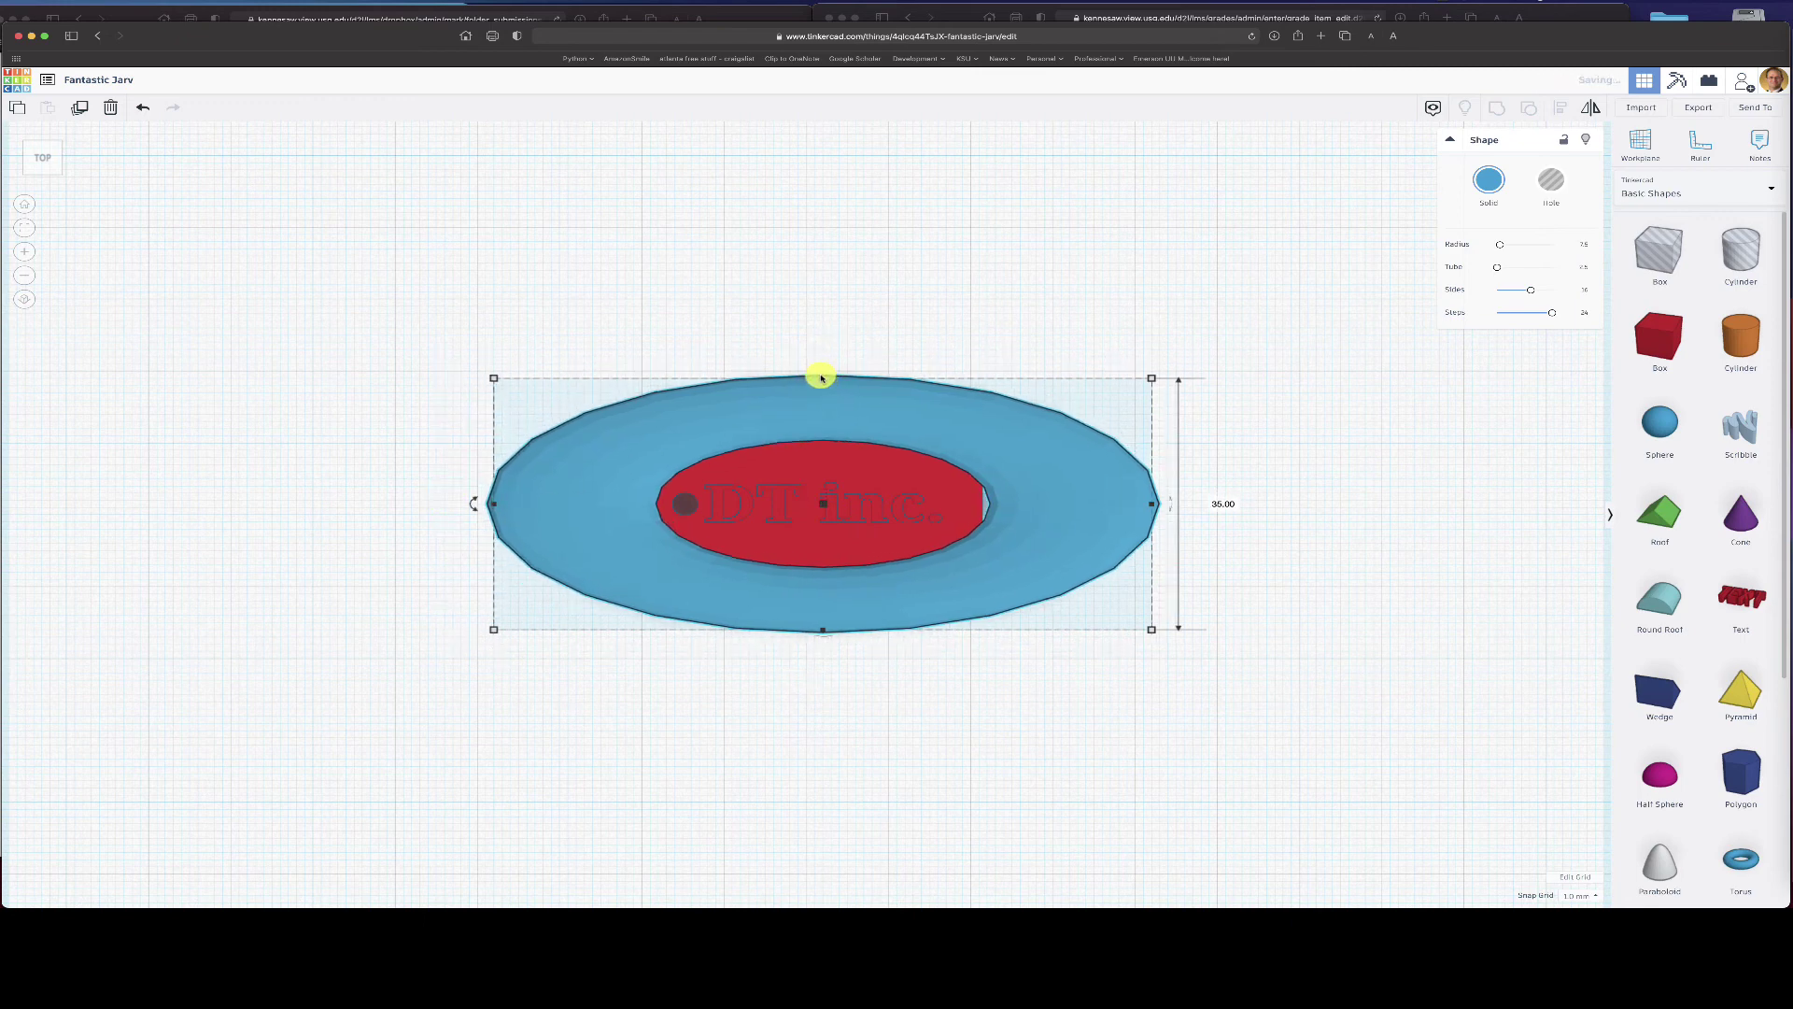
pyautogui.moveTo(1155, 503); pyautogui.dragTo(1133, 505)
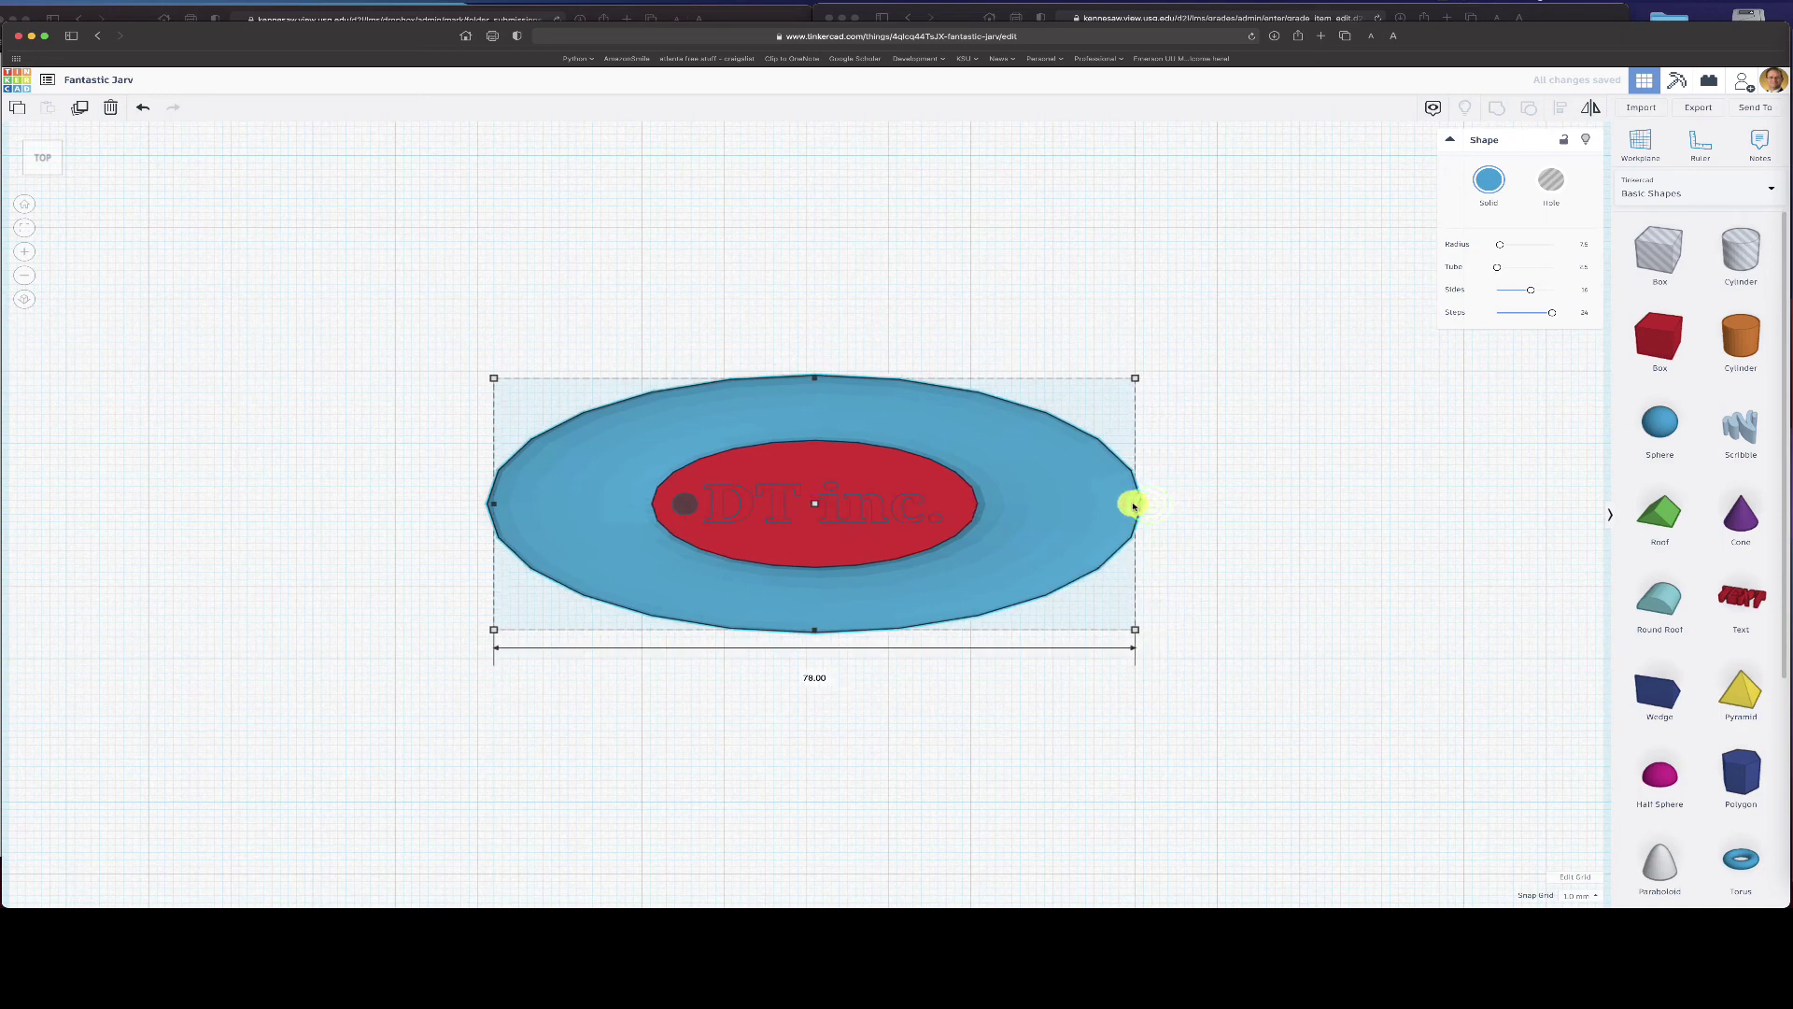
# - Make the torus a hole and group the key hole, red plate and DT inc. text
pyautogui.click(1550, 181)
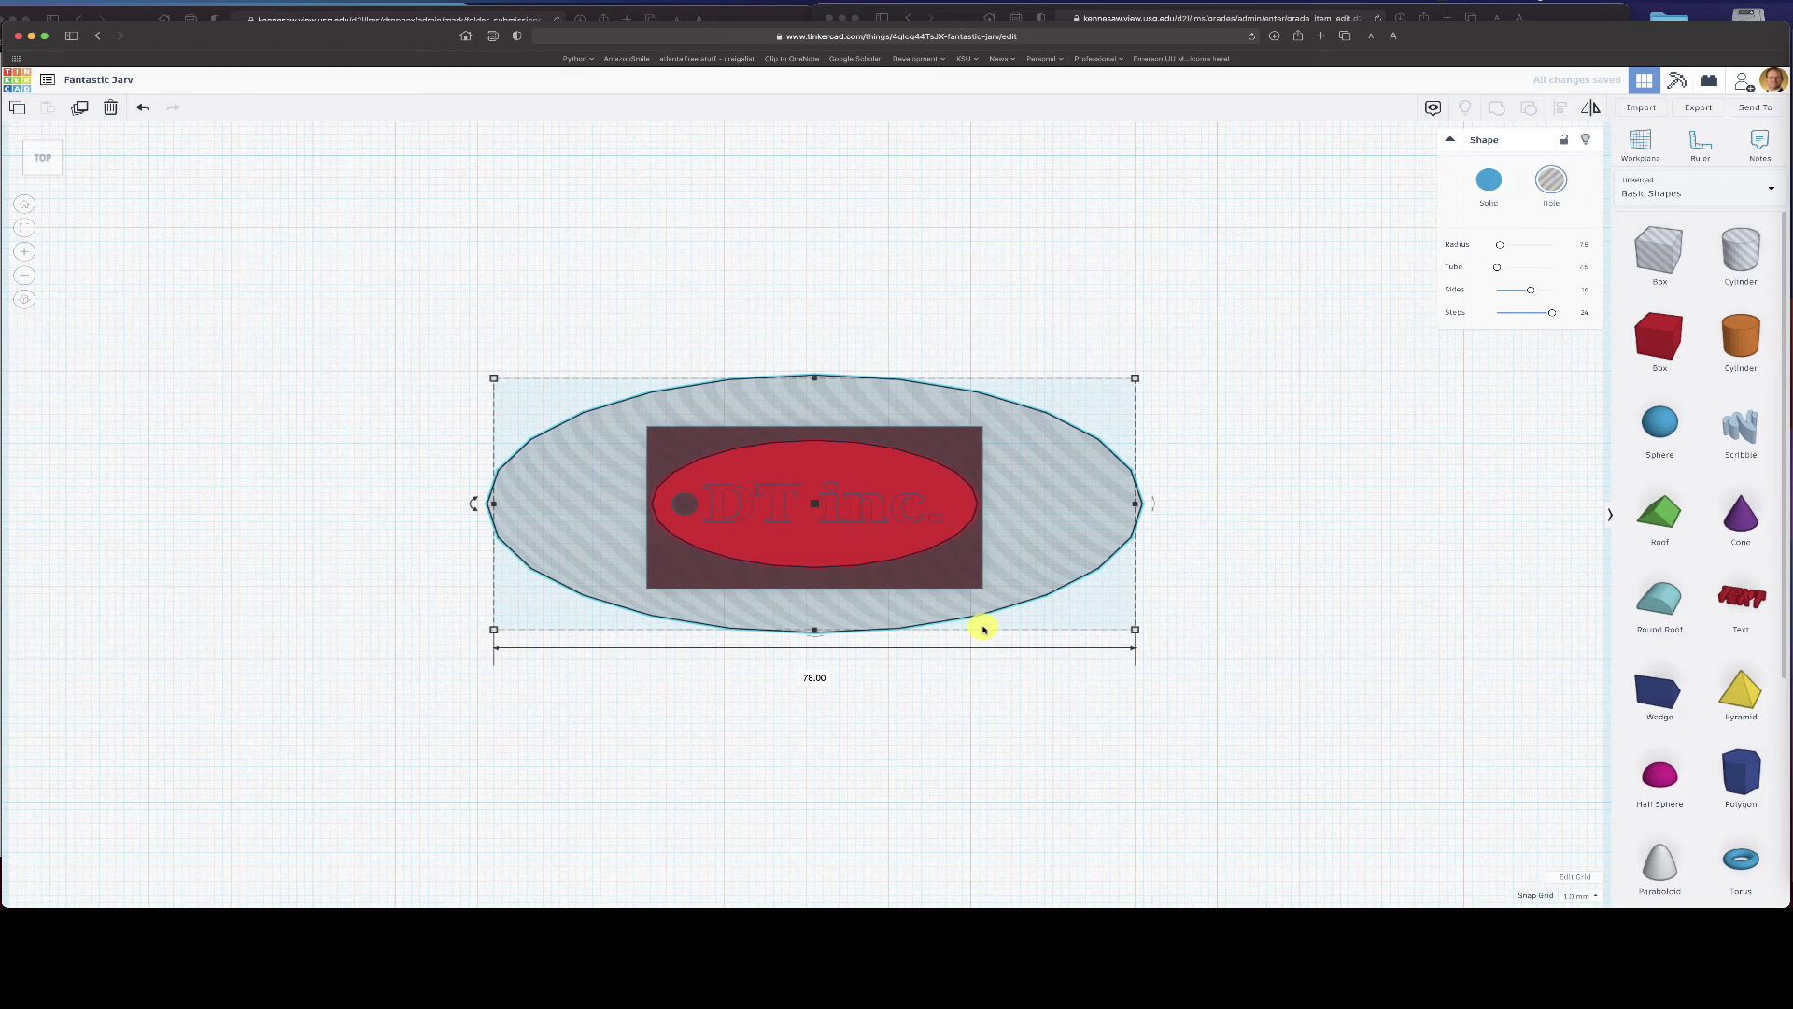
pyautogui.click(1367, 557)
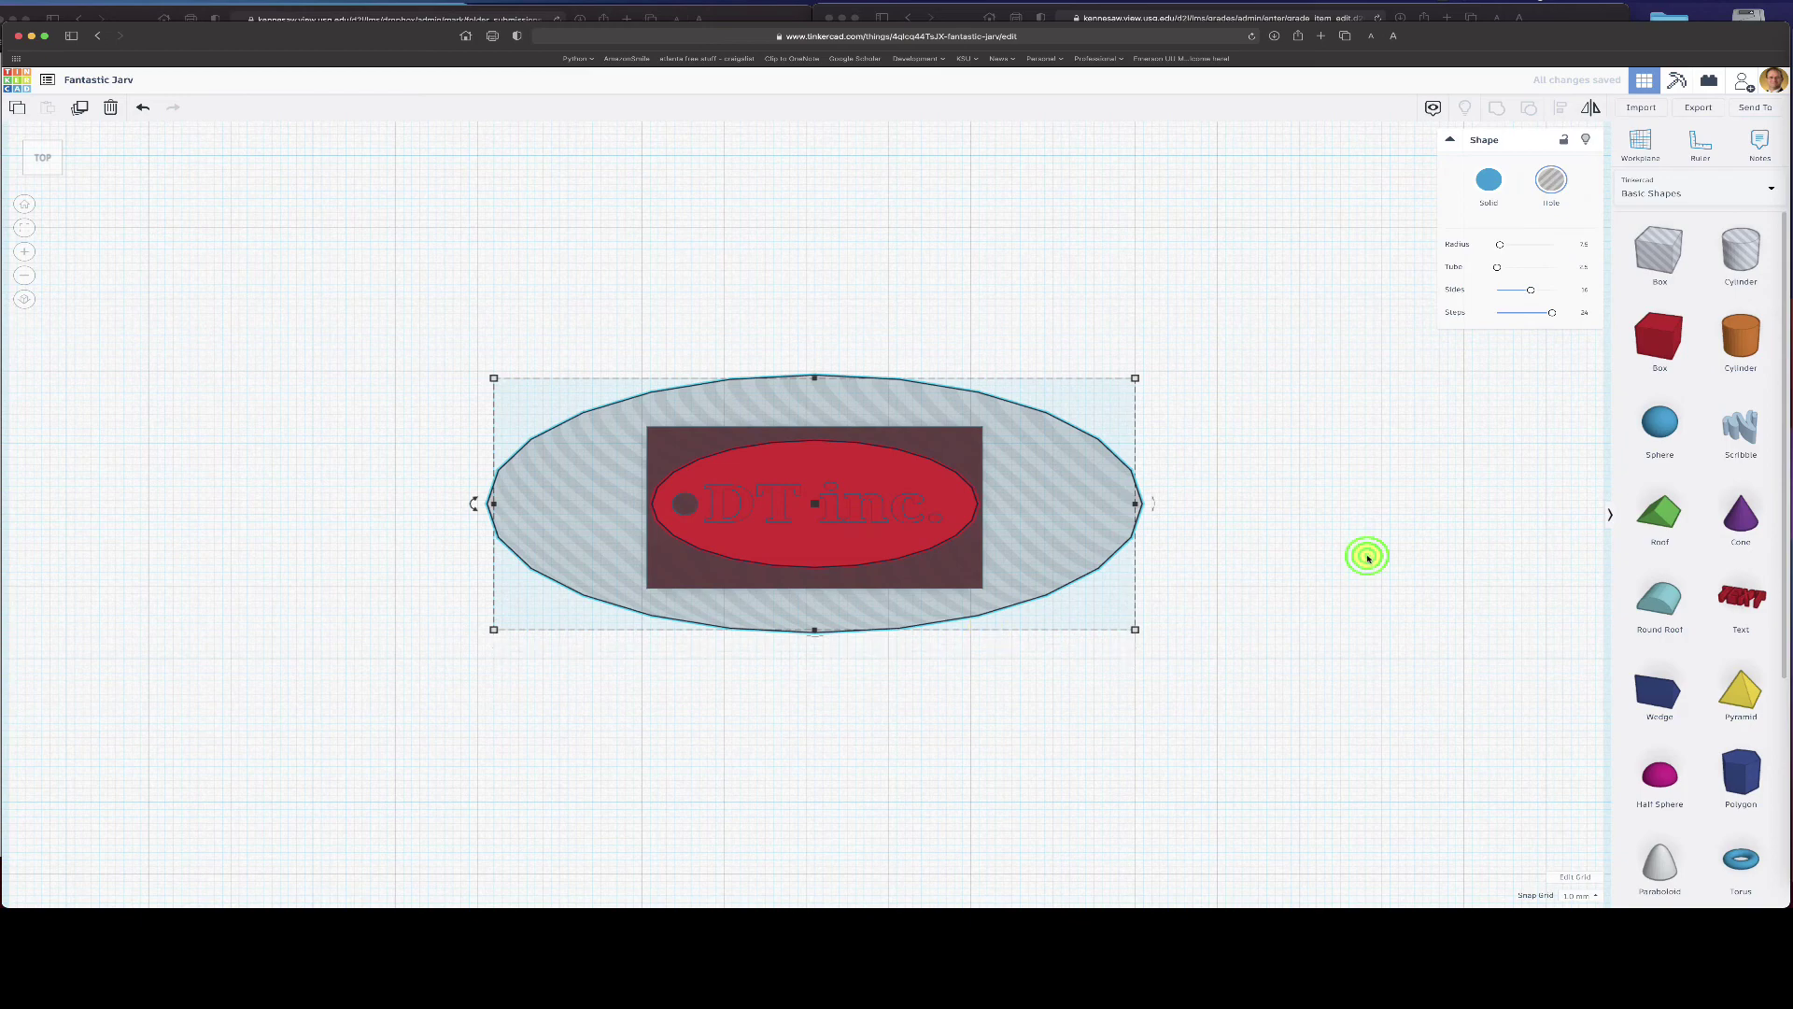
pyautogui.click(682, 504)
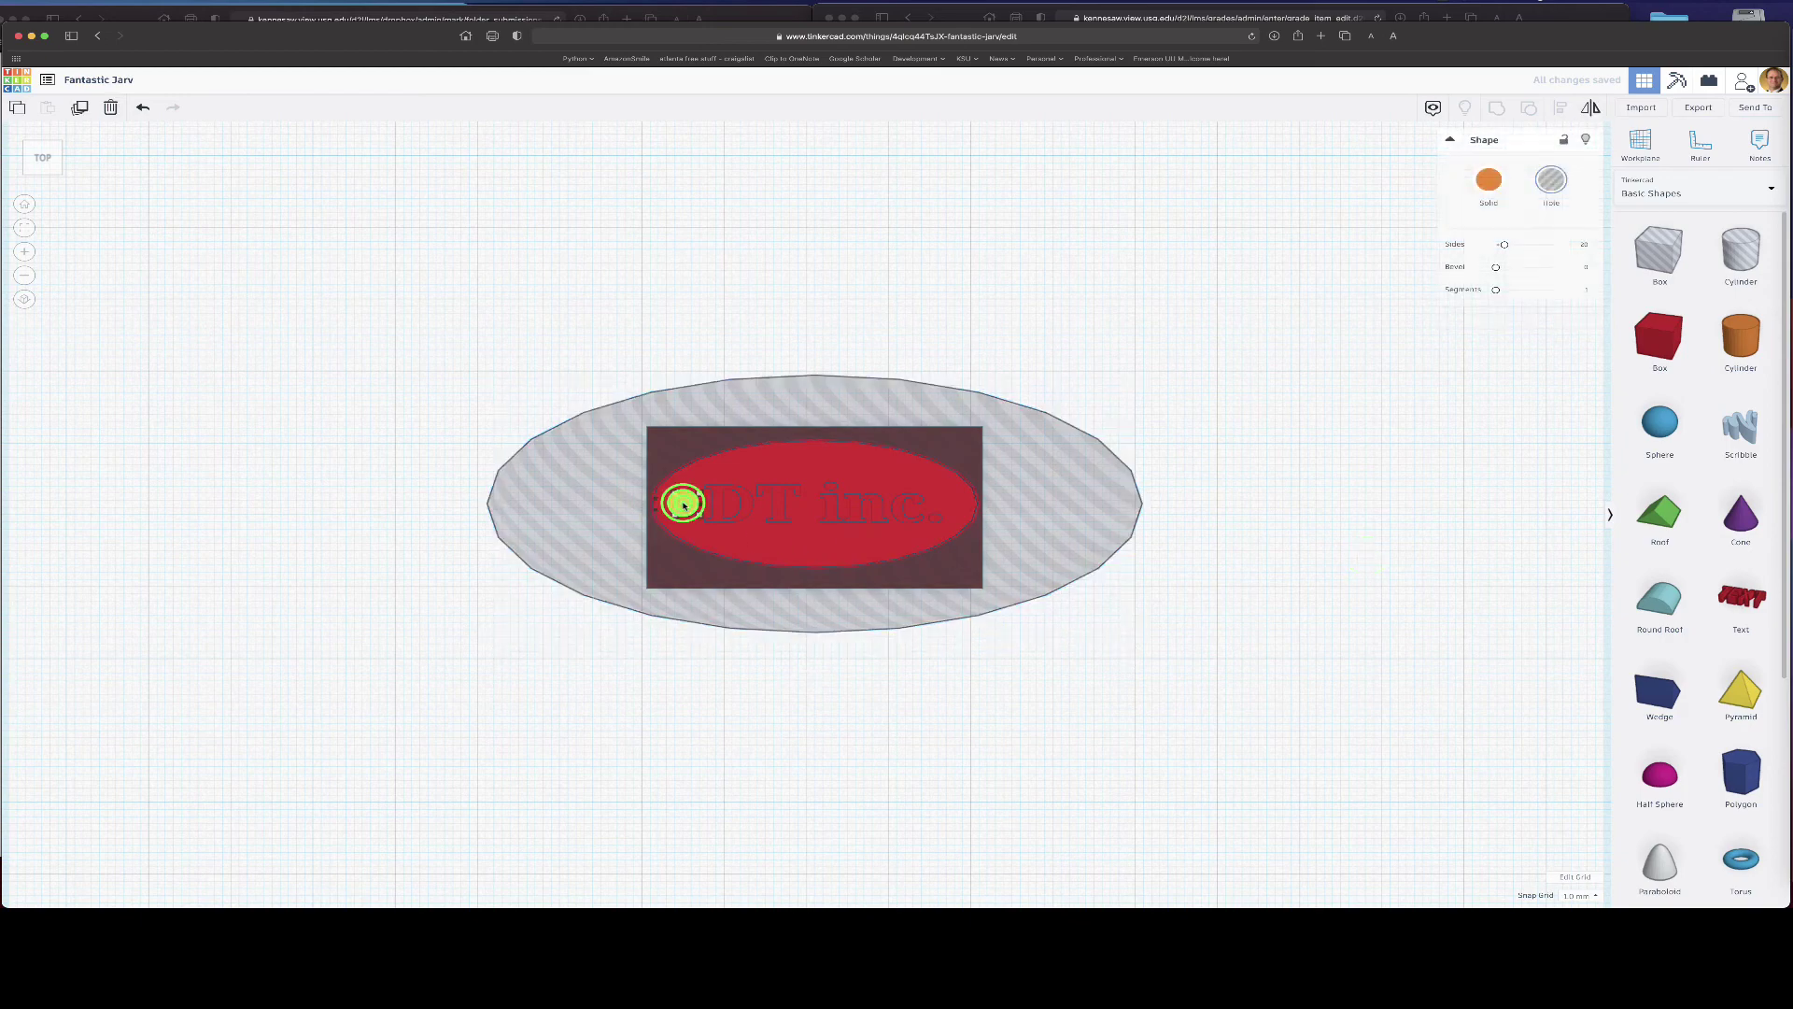
pyautogui.keyDown('shift'); pyautogui.click(749, 470); pyautogui.keyUp('shift')
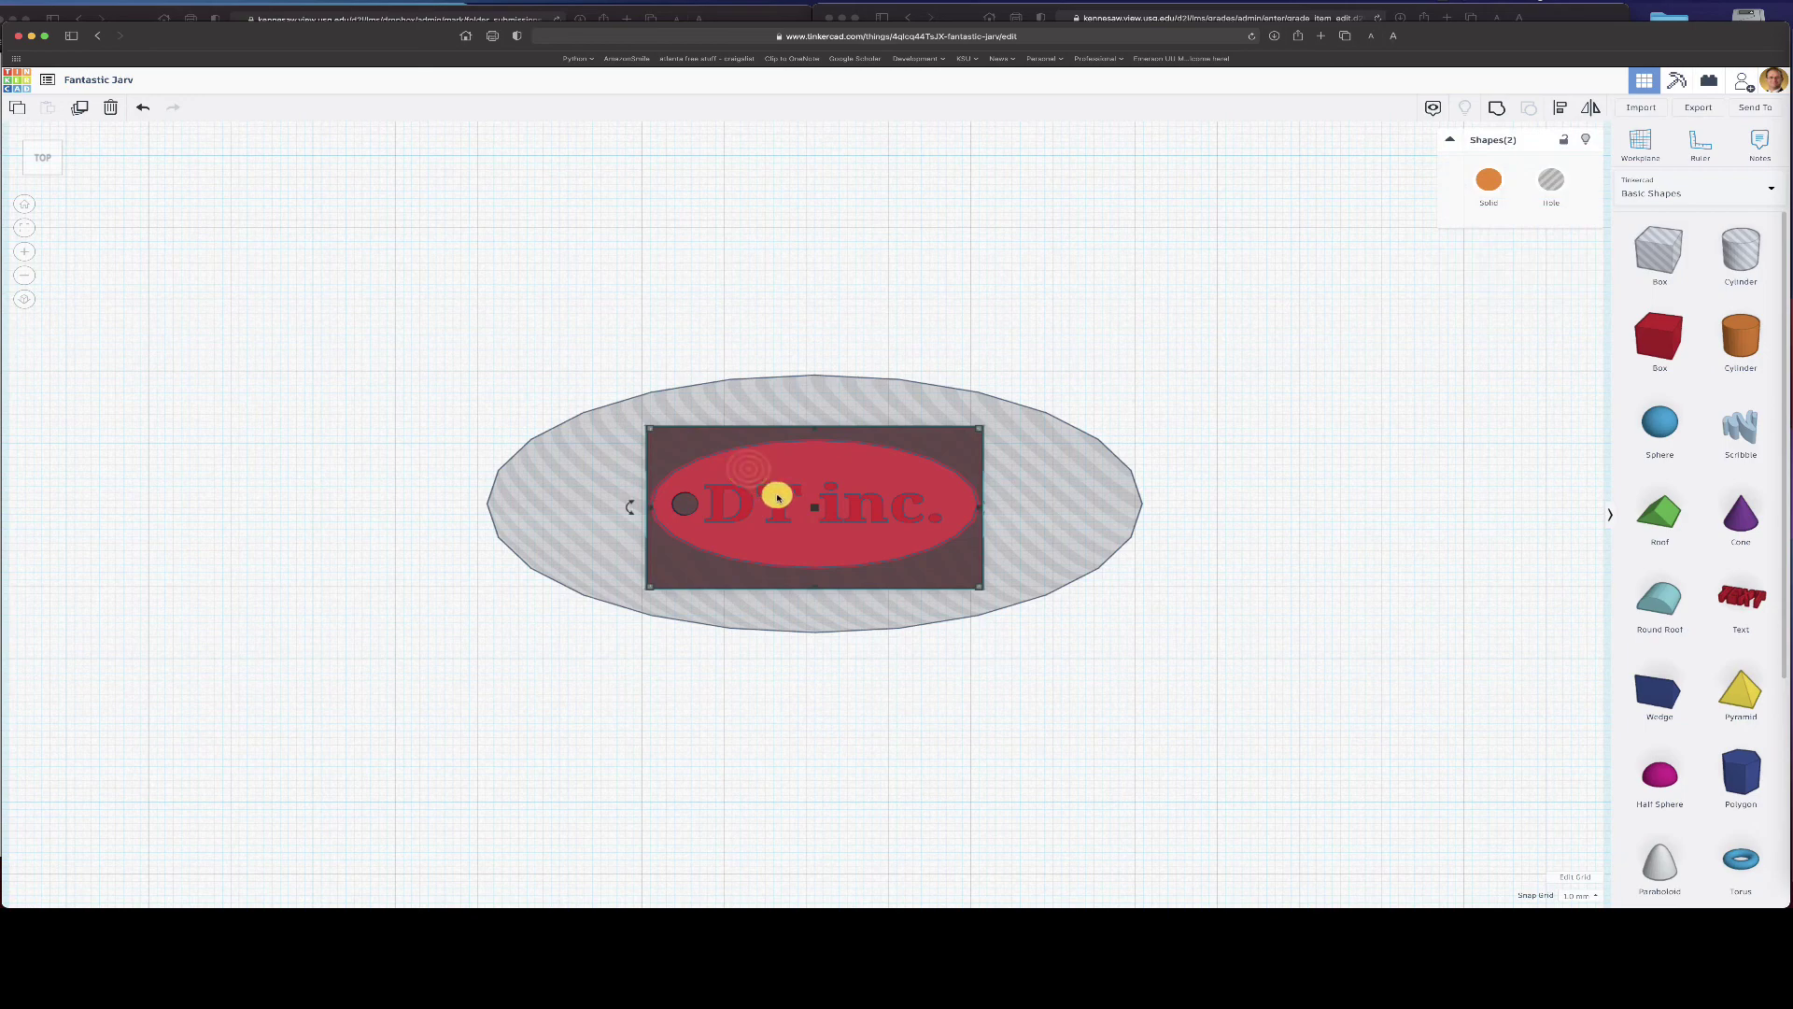
pyautogui.keyDown('shift'); pyautogui.click(778, 497); pyautogui.keyUp('shift')
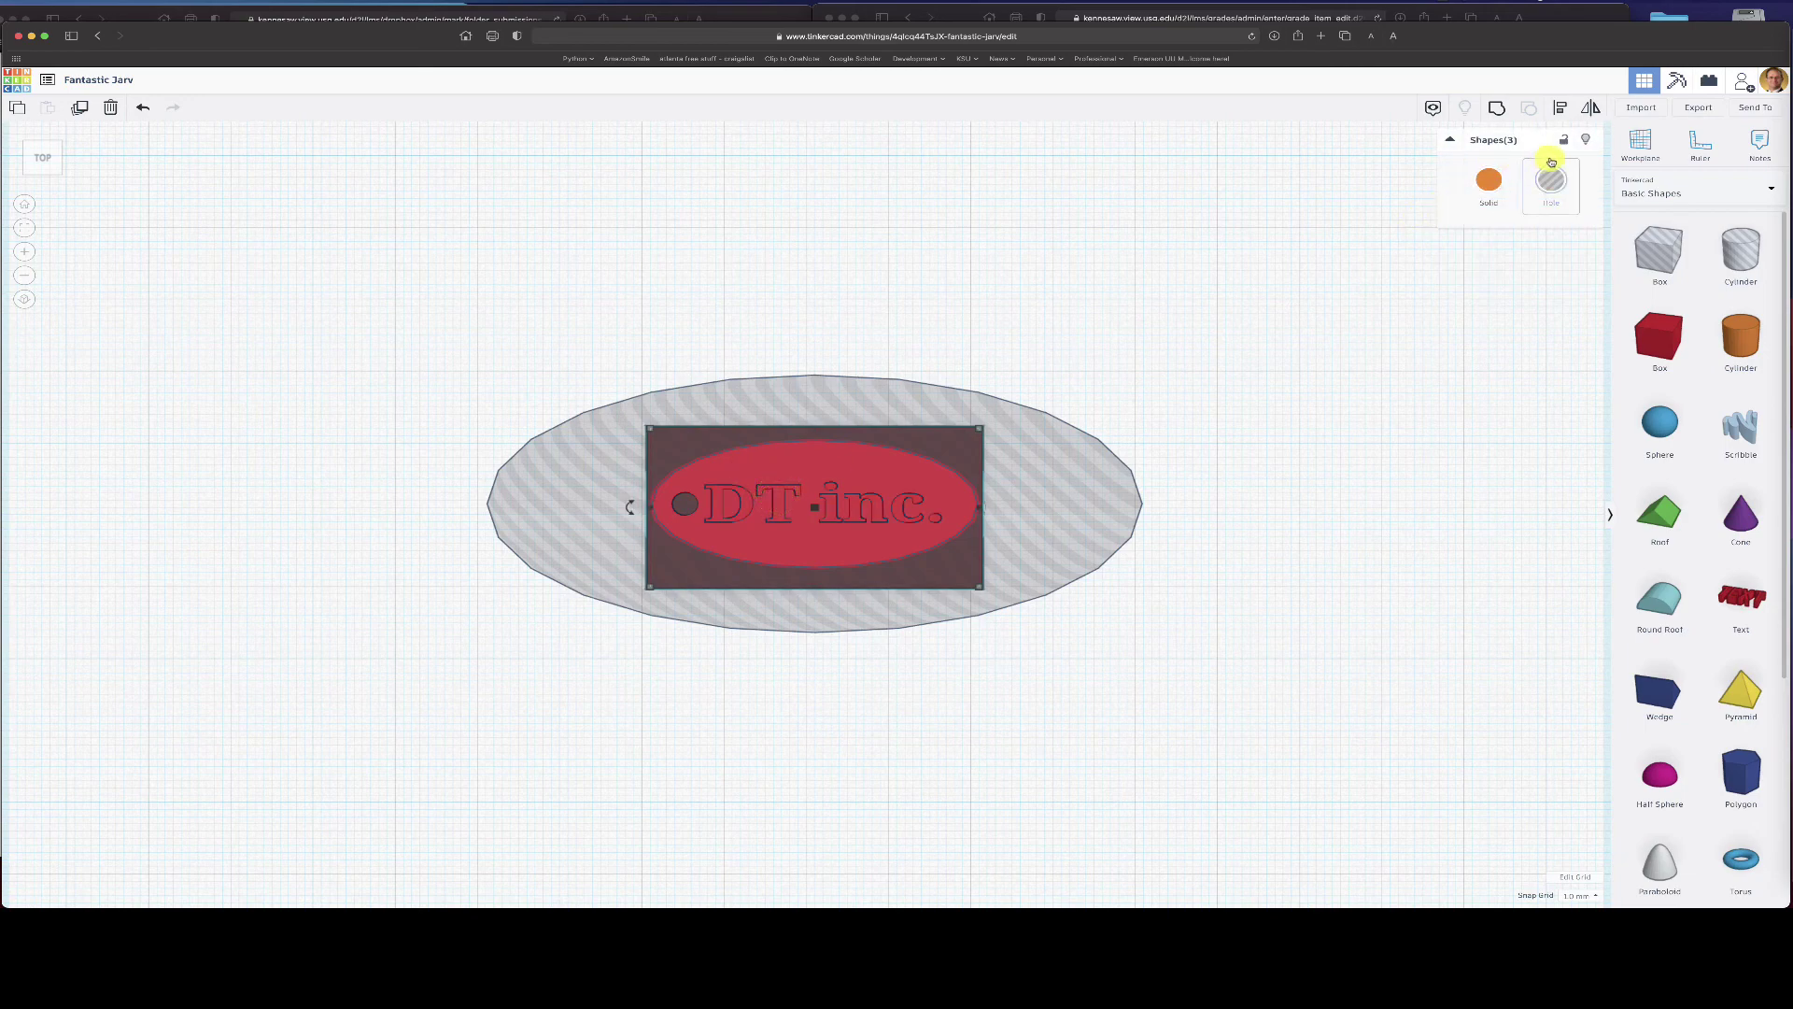
pyautogui.click(1497, 109)
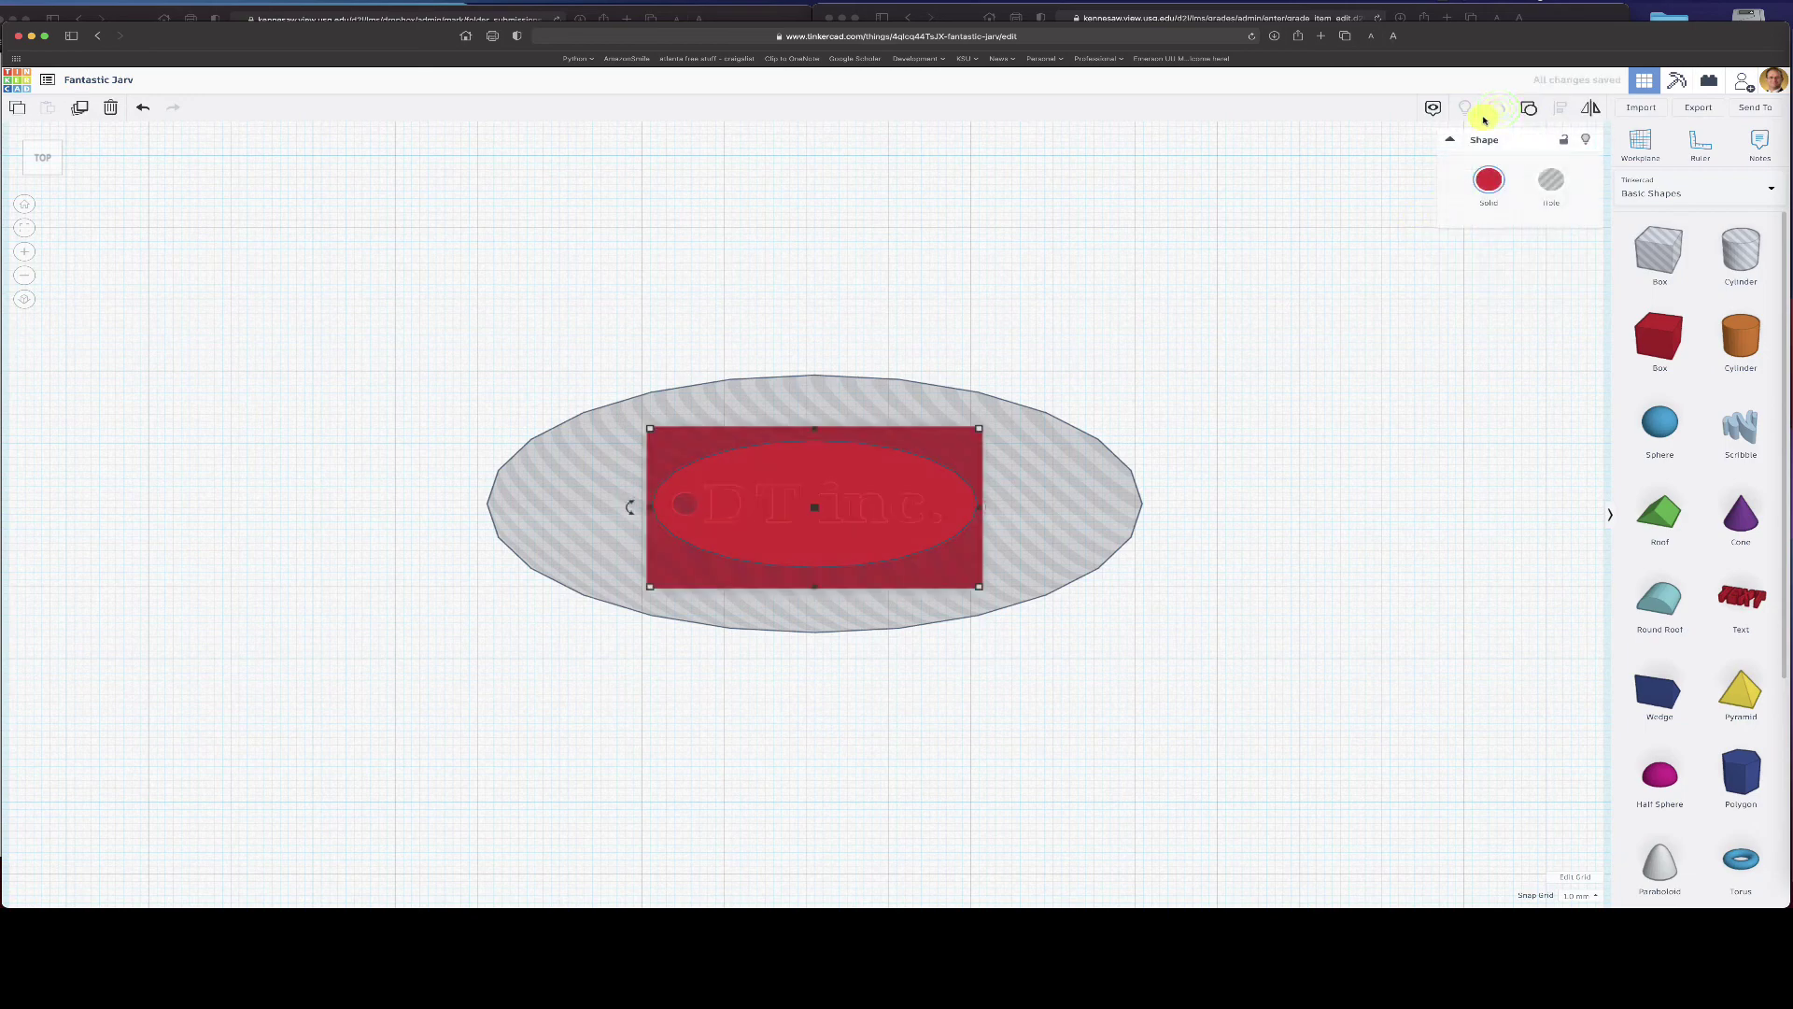
# - Group the red tag with the torus hole to carve rounded sides
pyautogui.click(1333, 541)
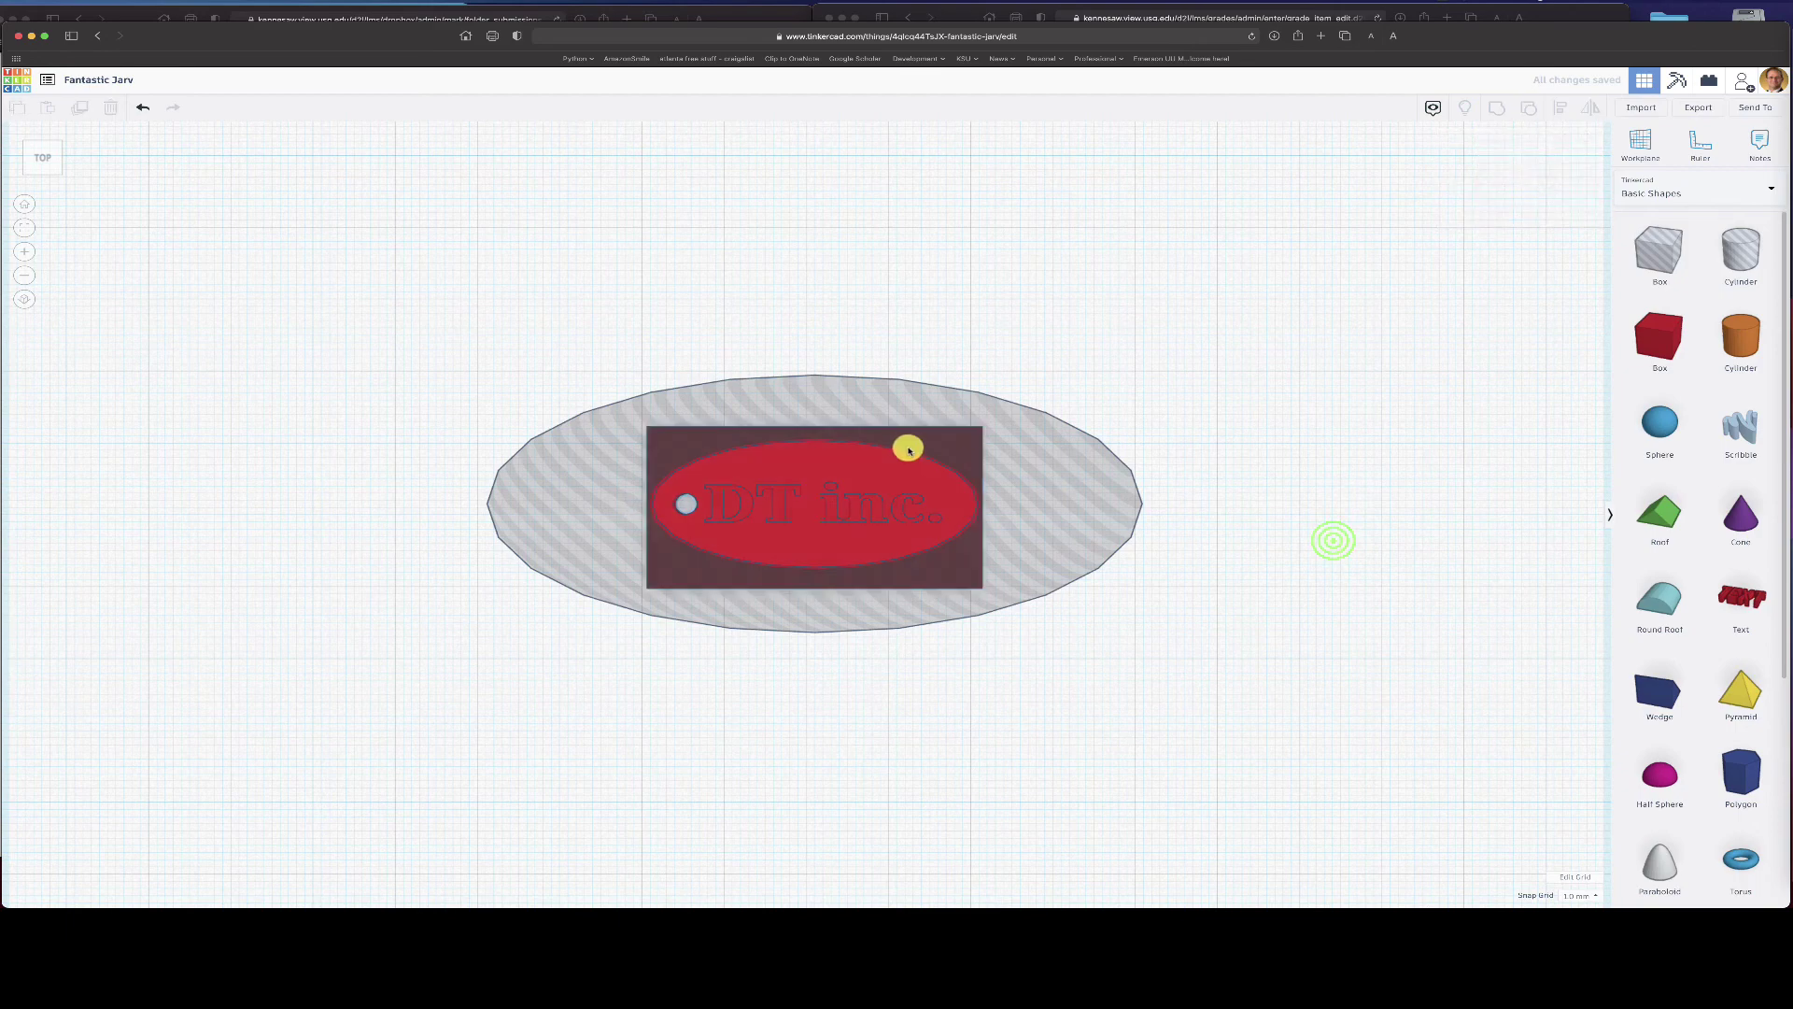
pyautogui.click(876, 469)
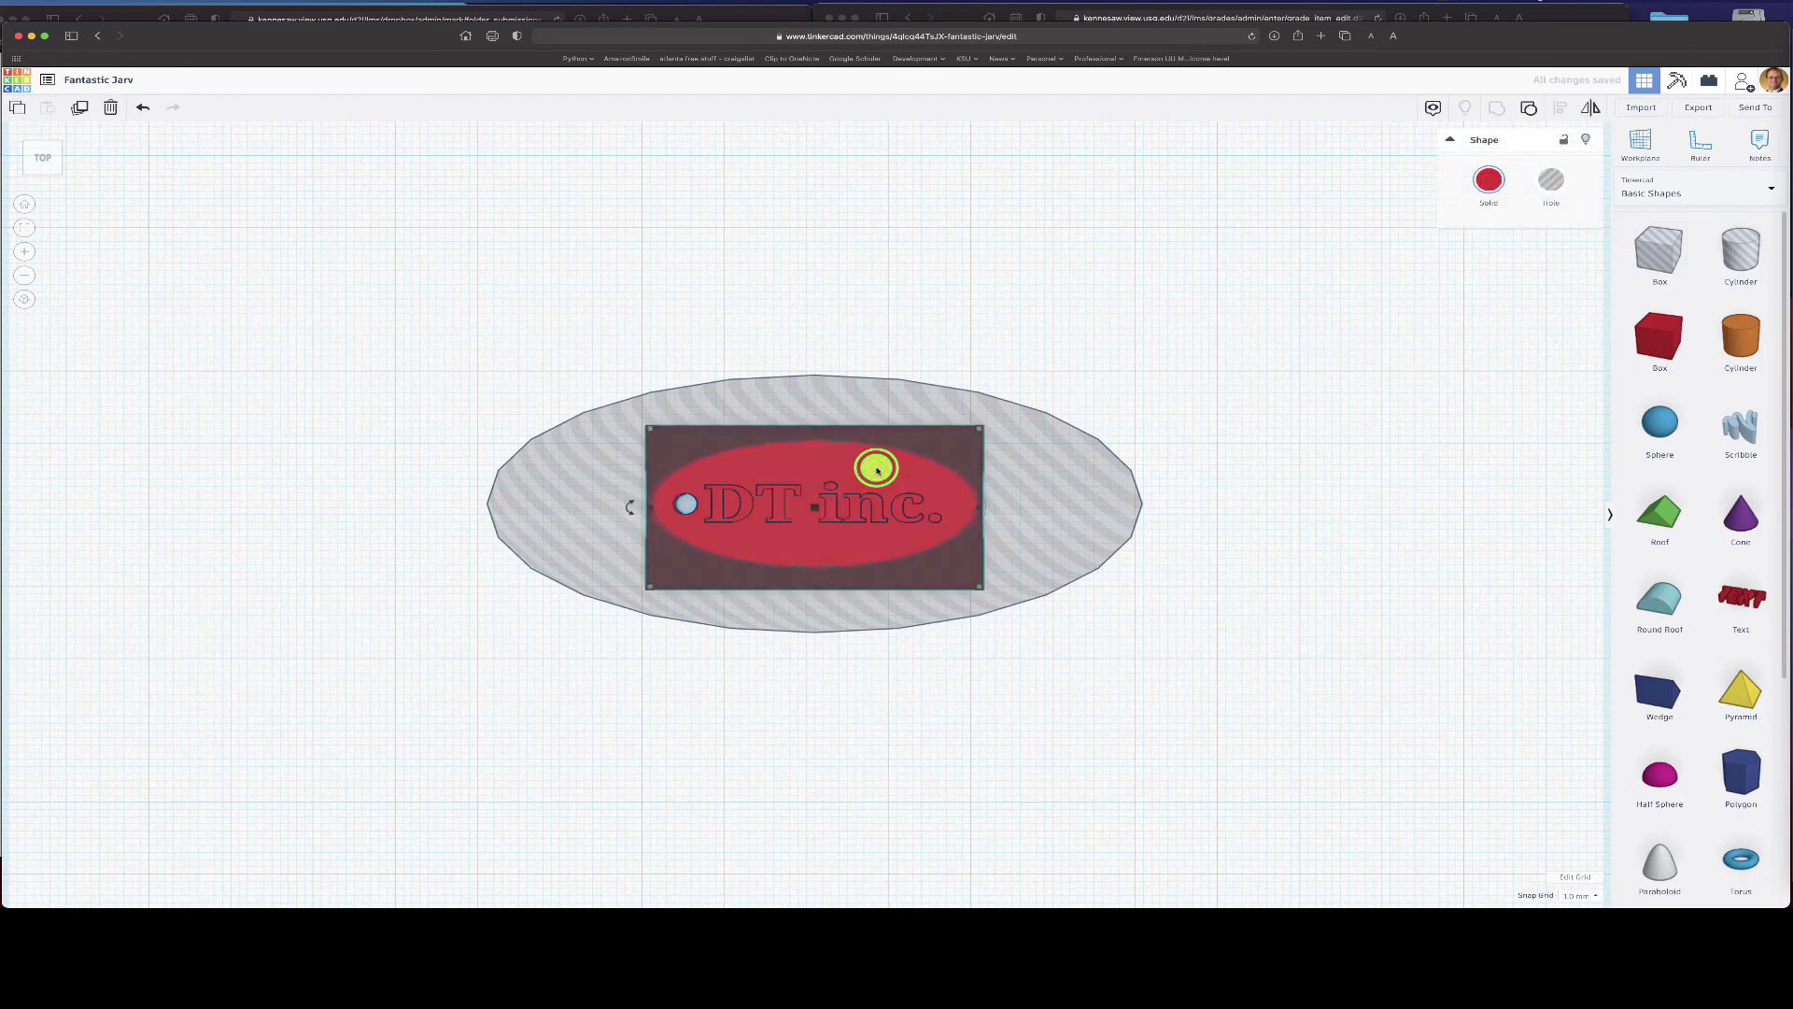
pyautogui.keyDown('shift'); pyautogui.click(913, 400); pyautogui.keyUp('shift')
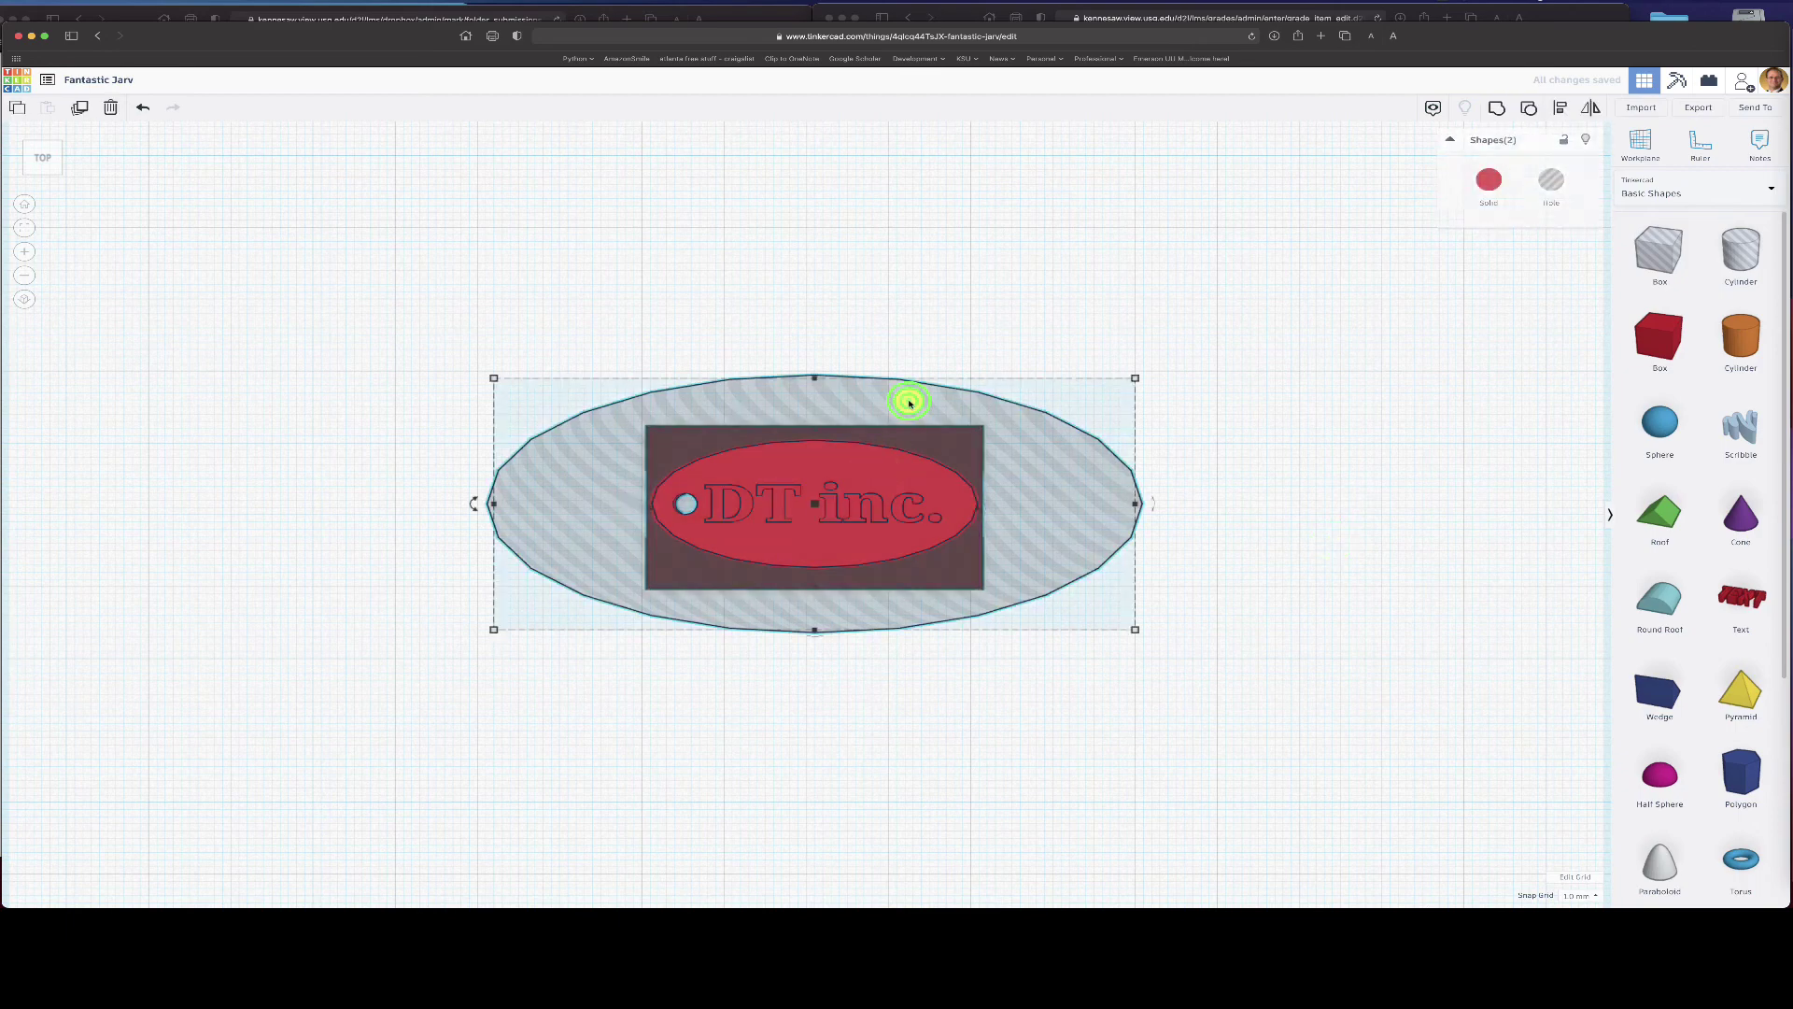
pyautogui.click(1498, 108)
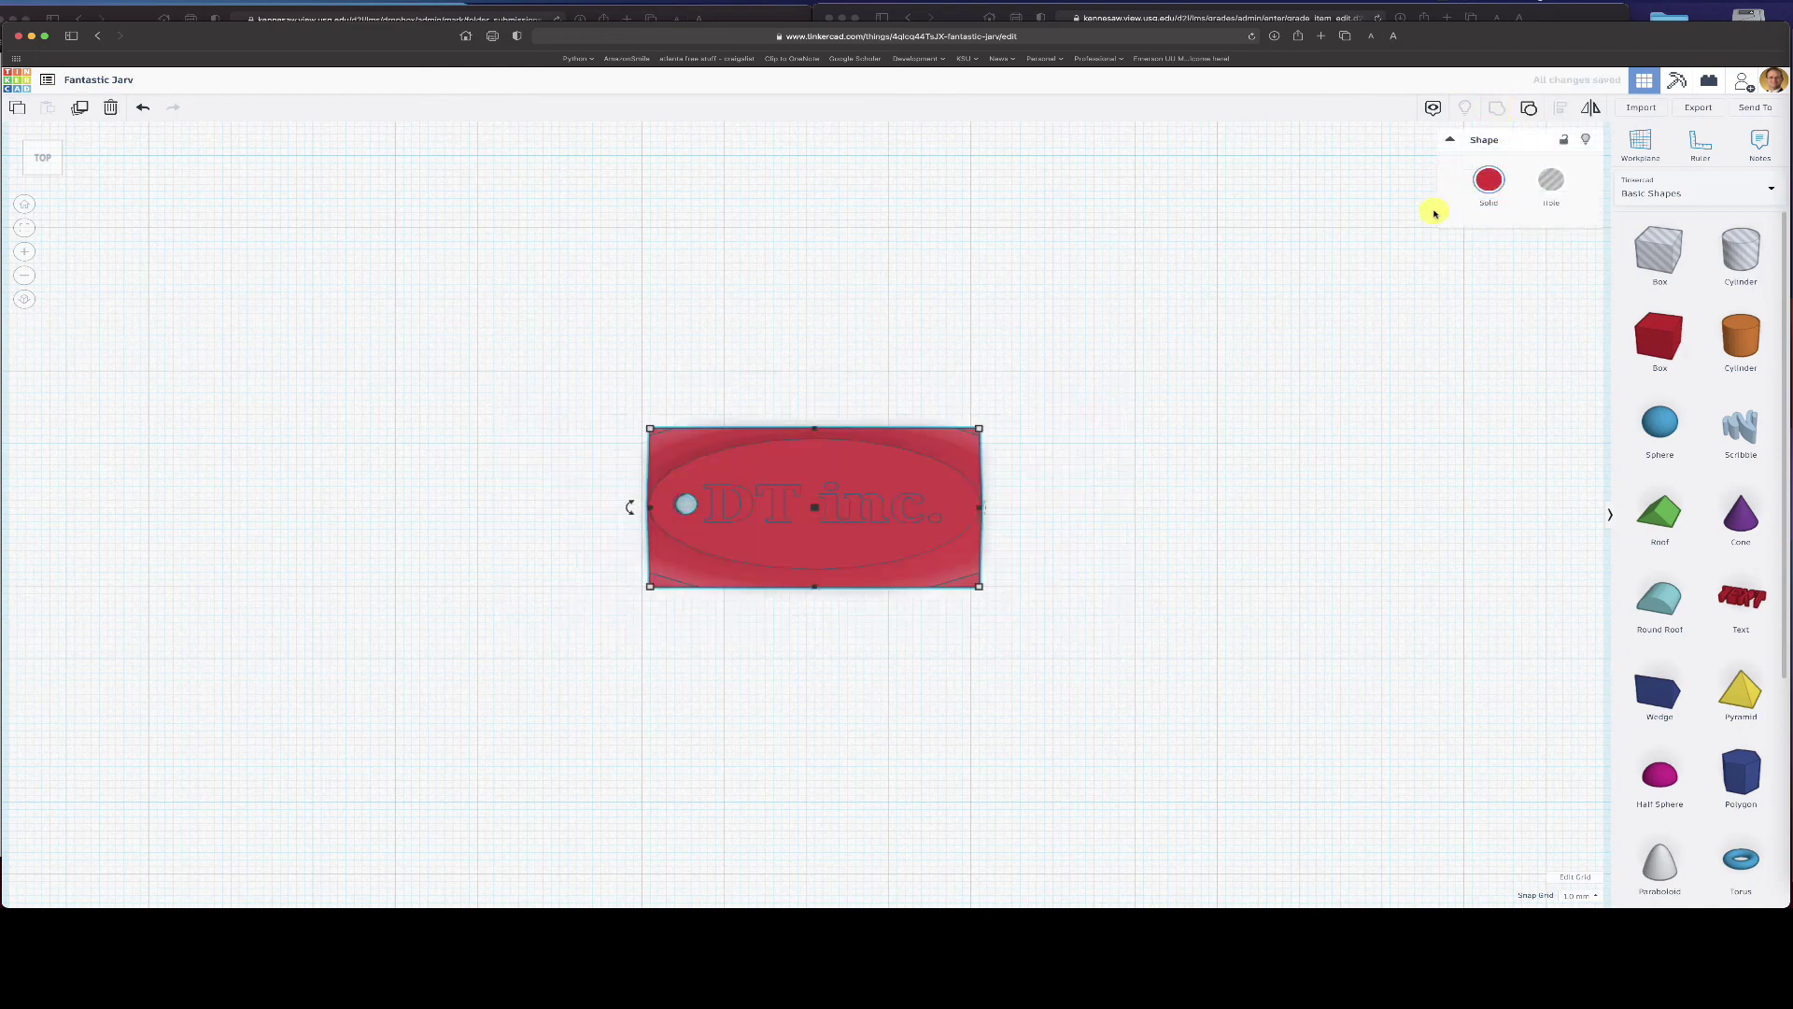
pyautogui.click(1204, 517)
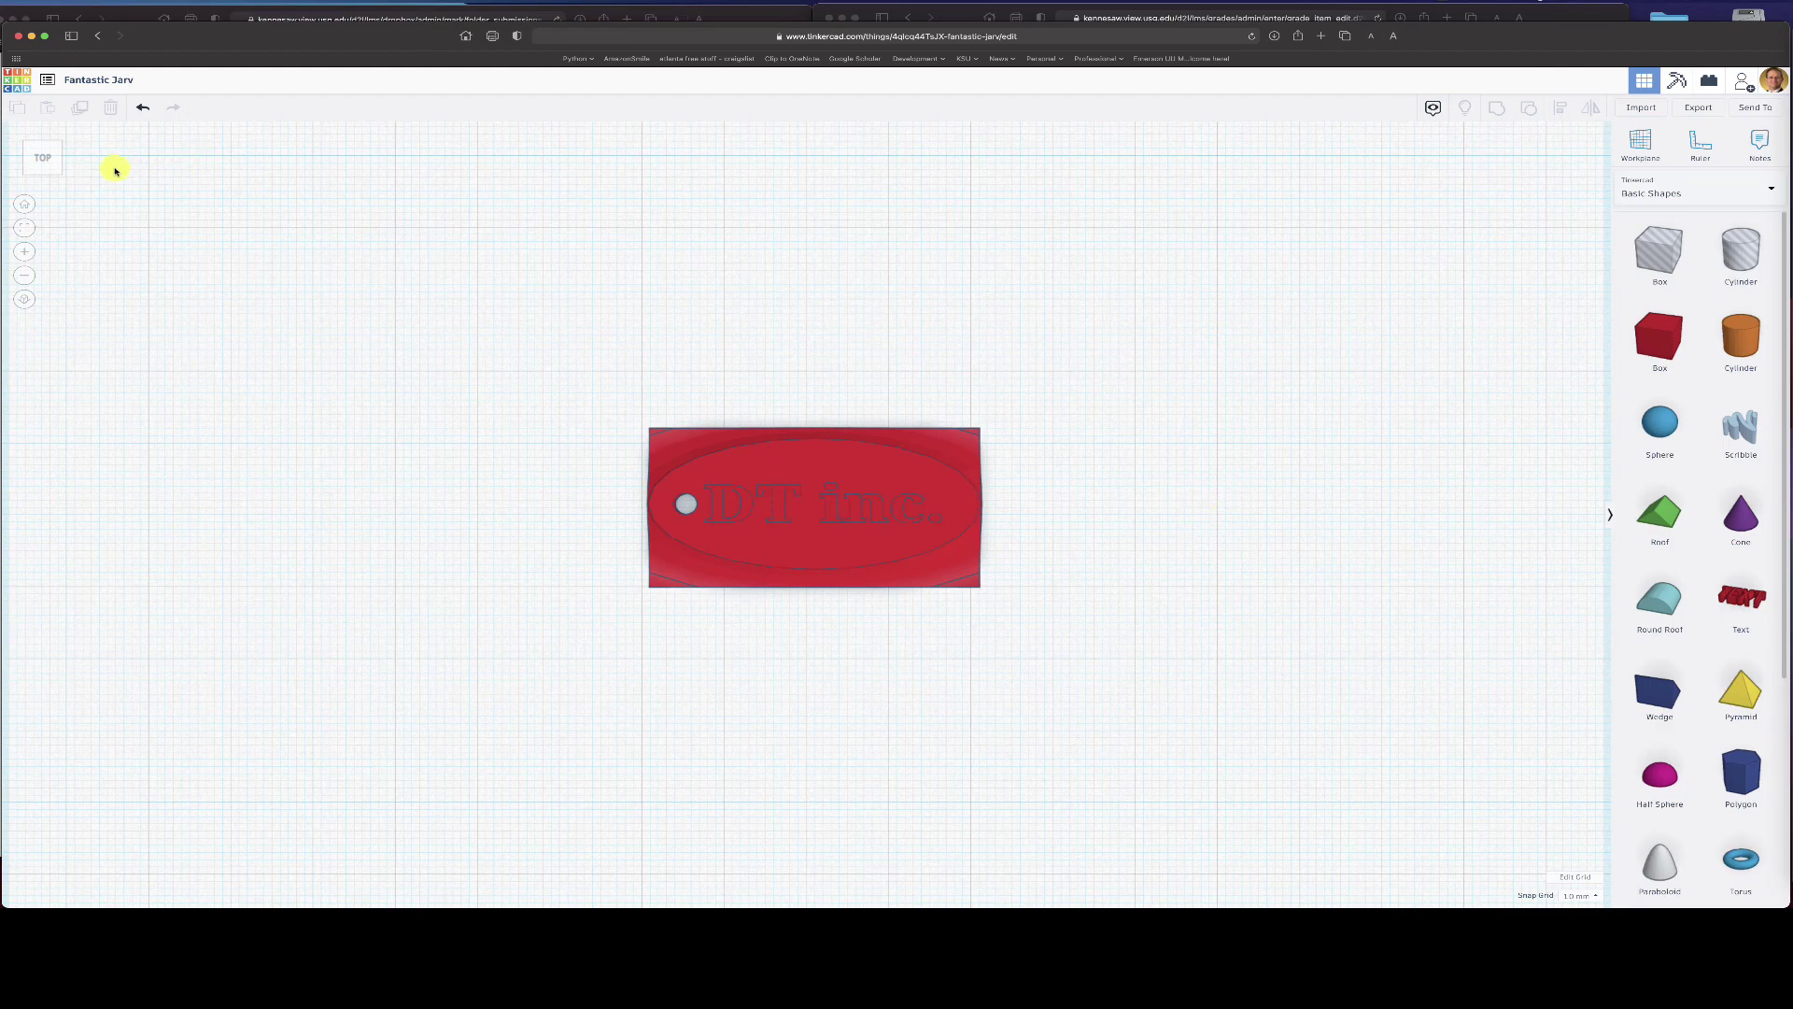
# - Orbit and zoom the view to inspect the plate from underneath
pyautogui.moveTo(874, 422); pyautogui.dragTo(850, 204, button='right')
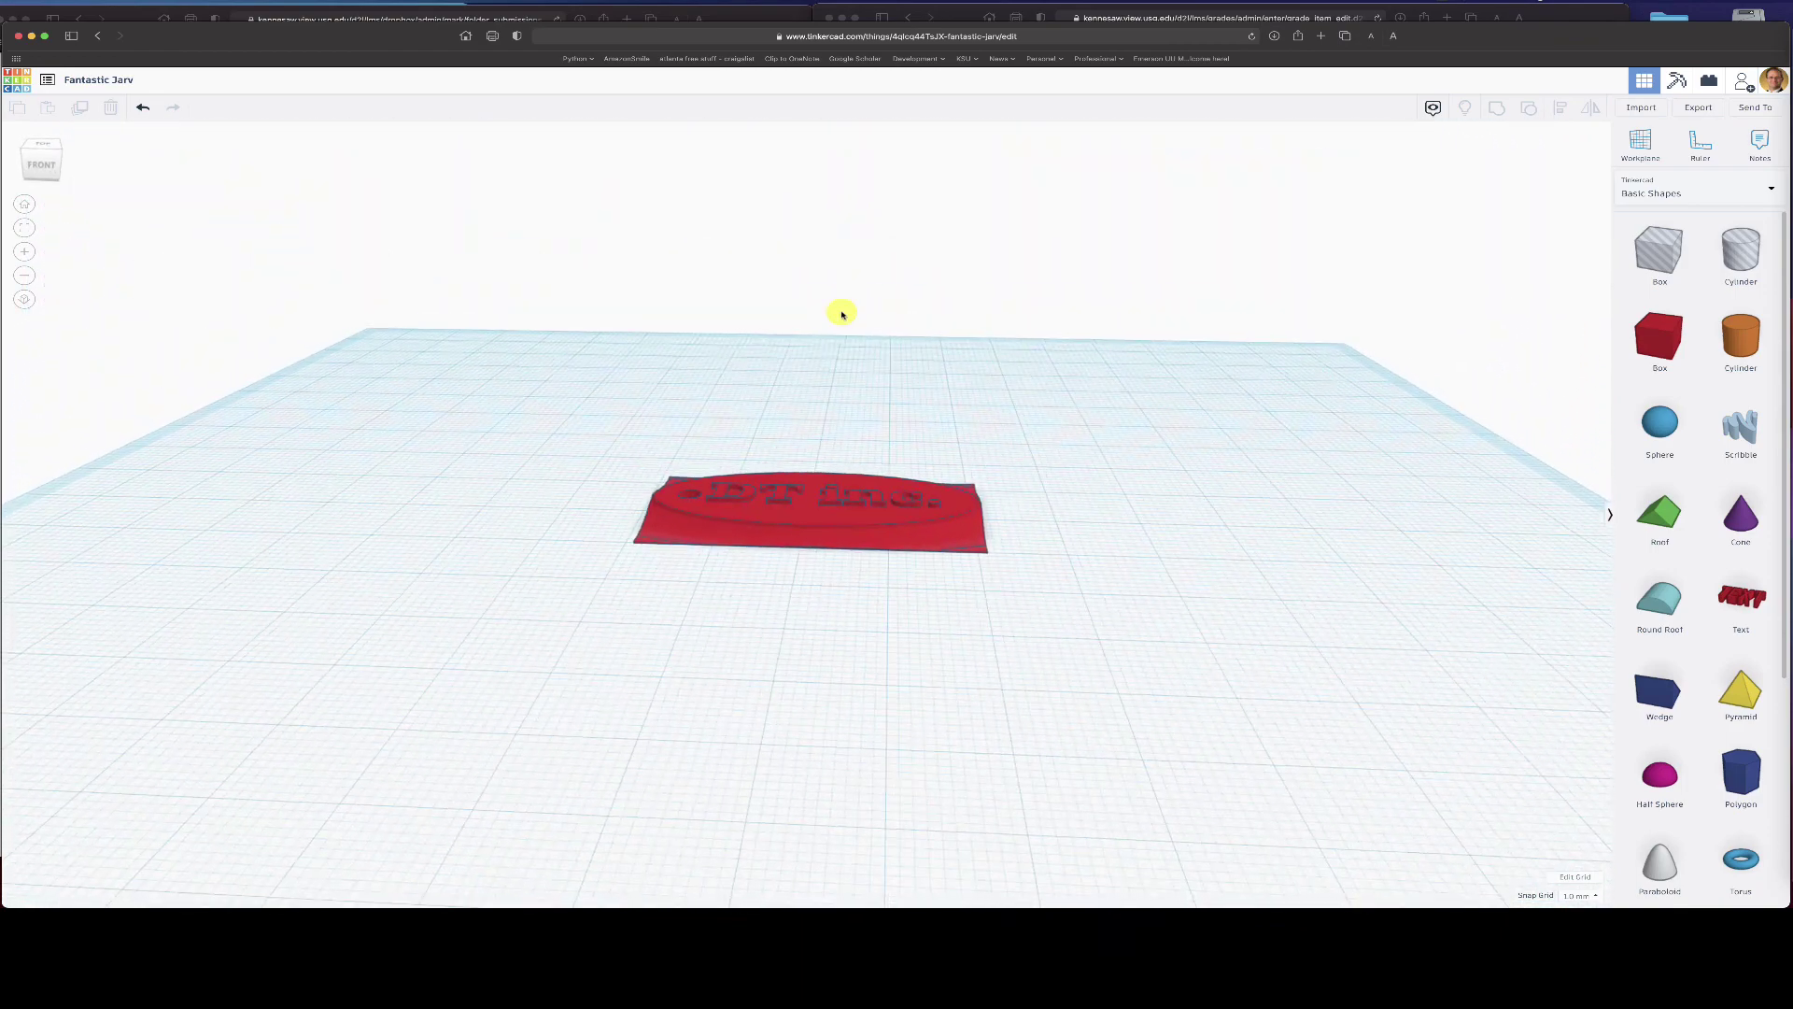
pyautogui.moveTo(832, 502); pyautogui.dragTo(856, 569, button='right')
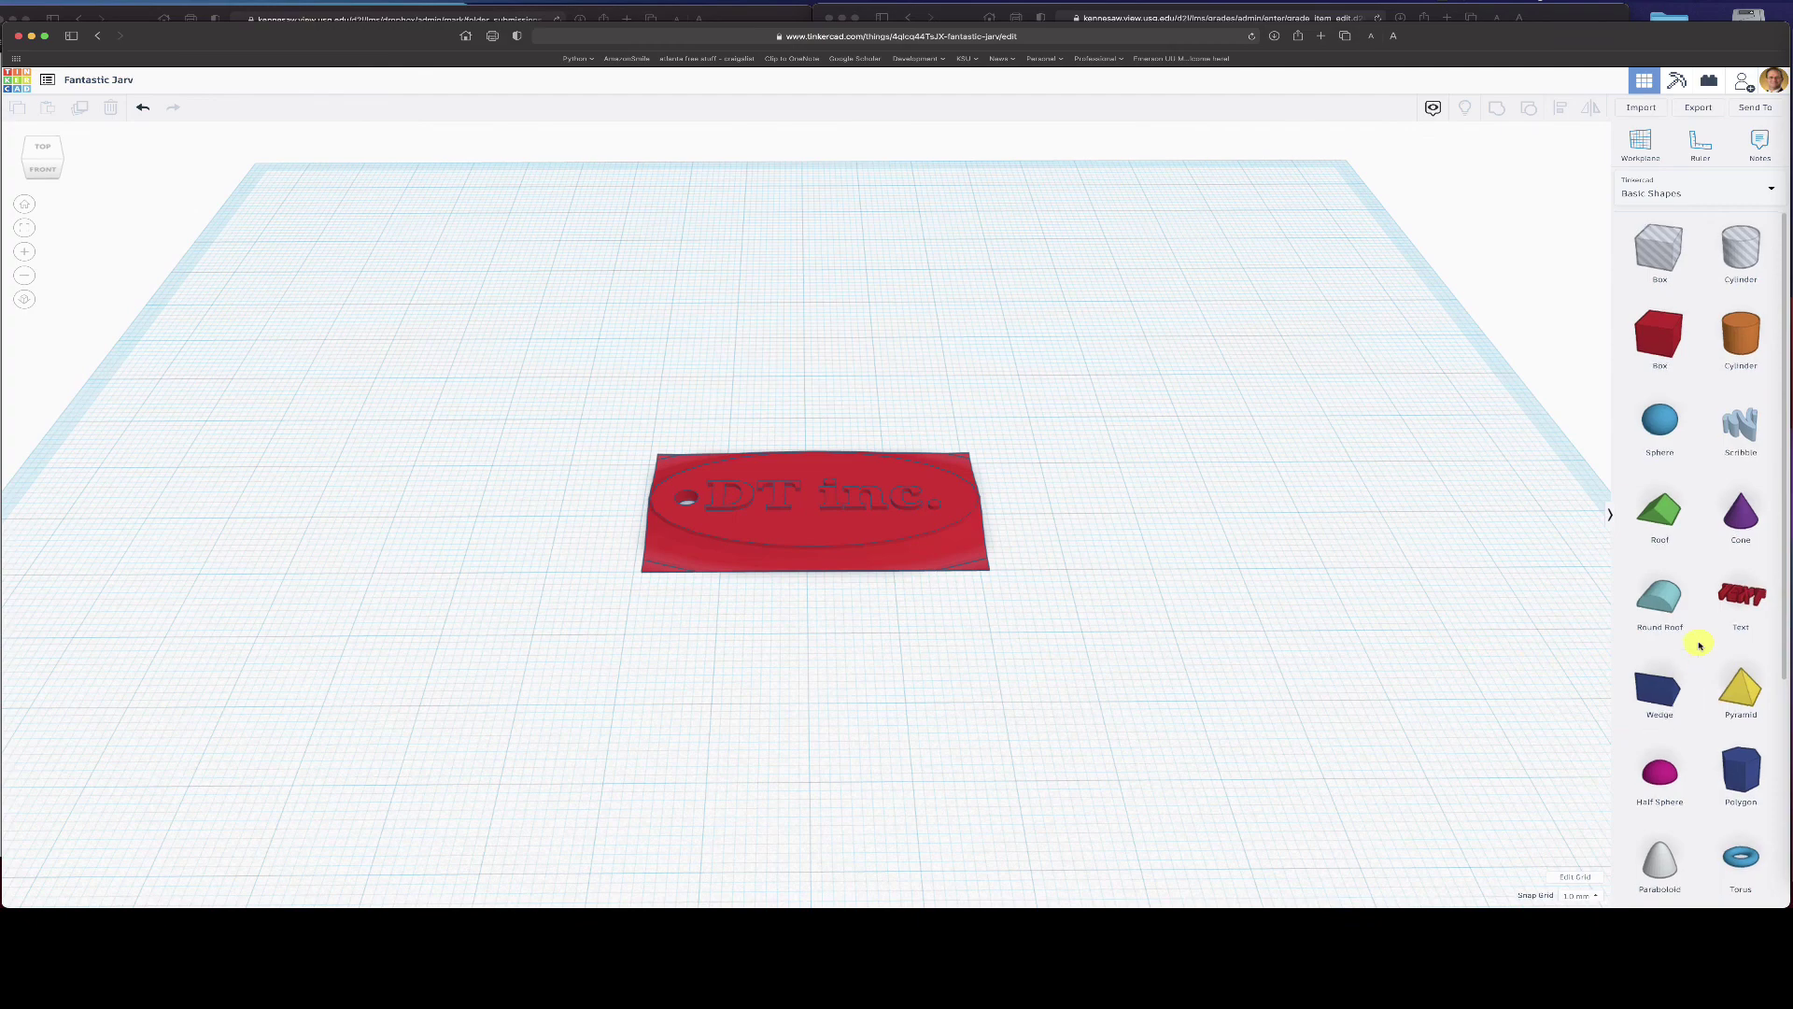
pyautogui.scroll(-5, 1700, 645)
pyautogui.scroll(-2, 1700, 644)
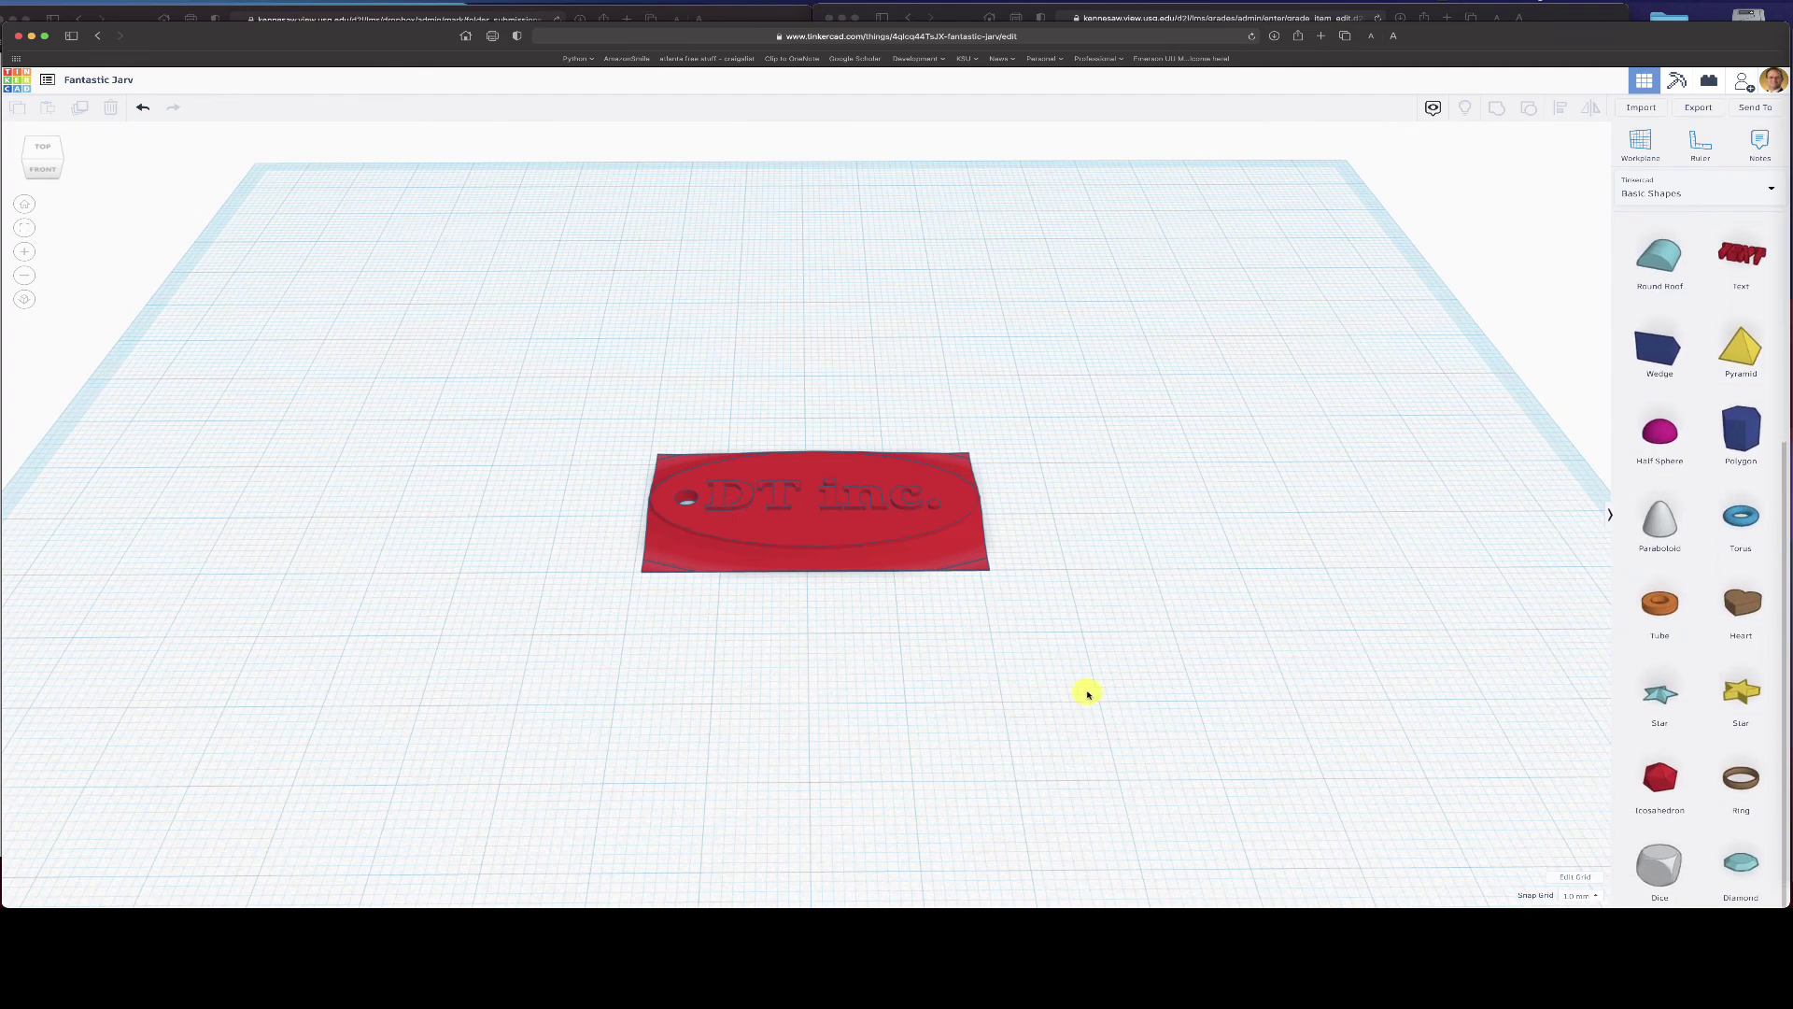
# - Undo twice to restore the grey oval hole, then delete it
pyautogui.click(143, 108)
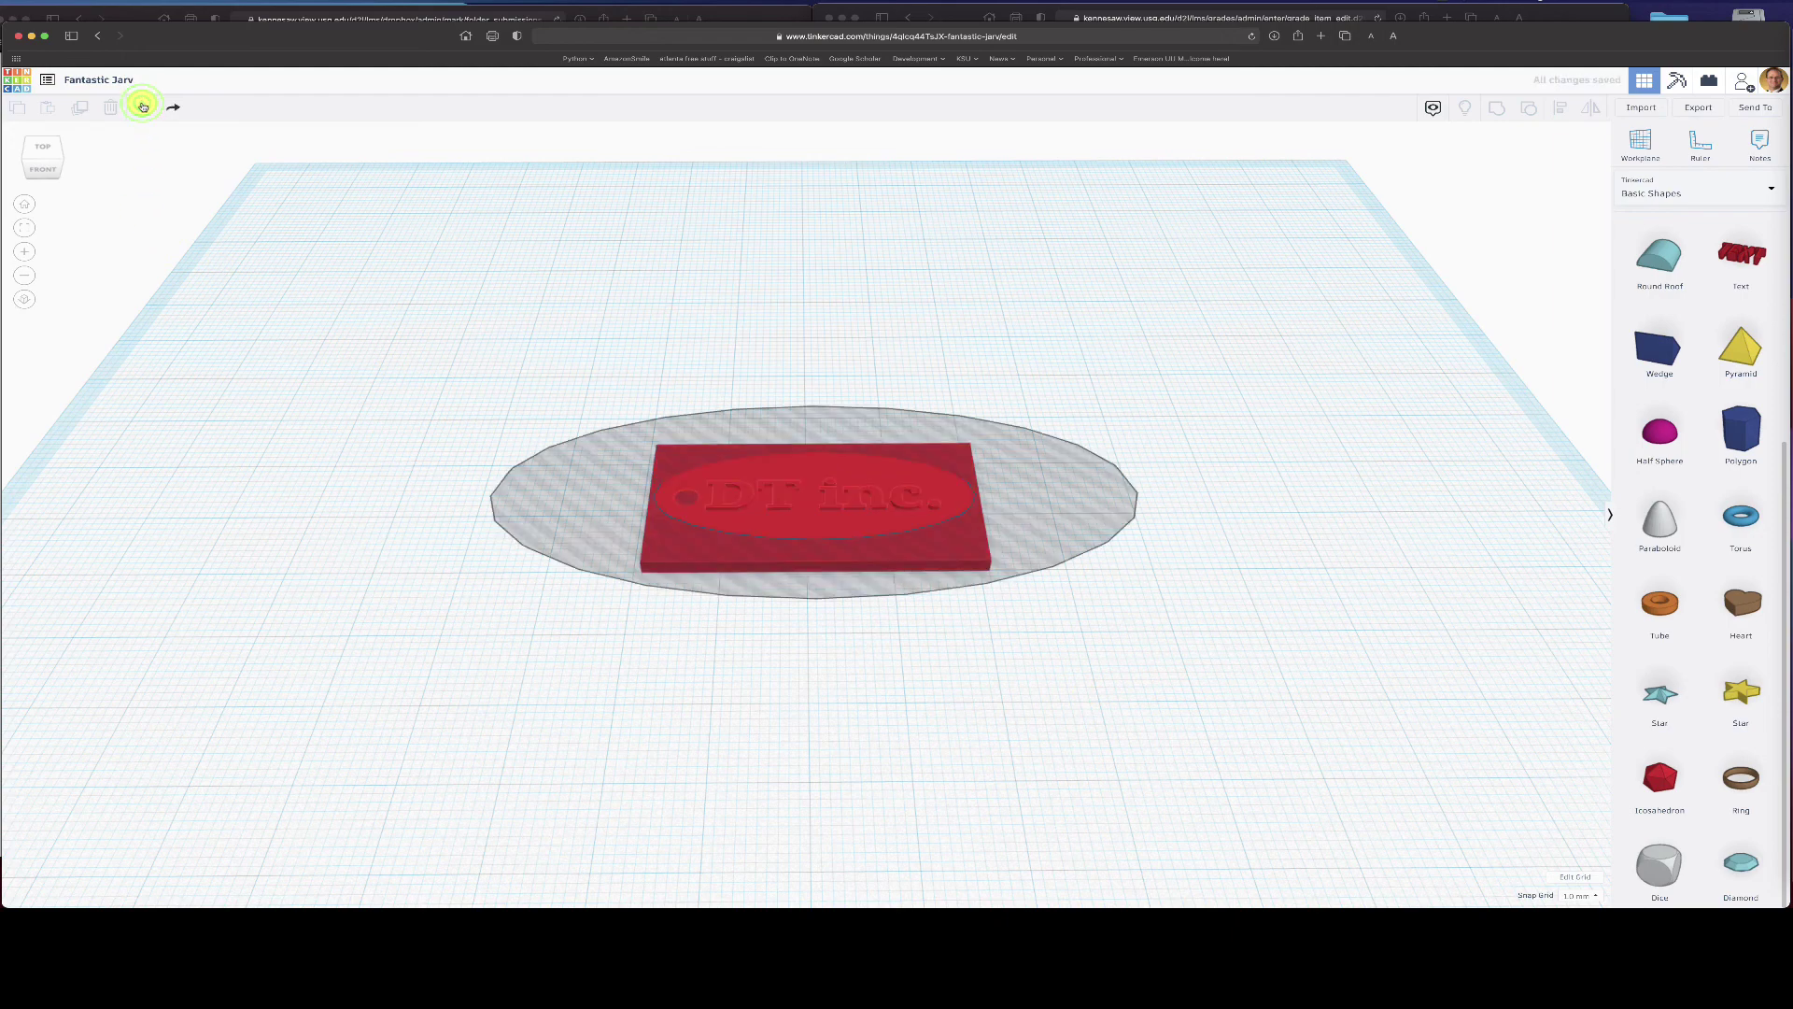
pyautogui.click(143, 106)
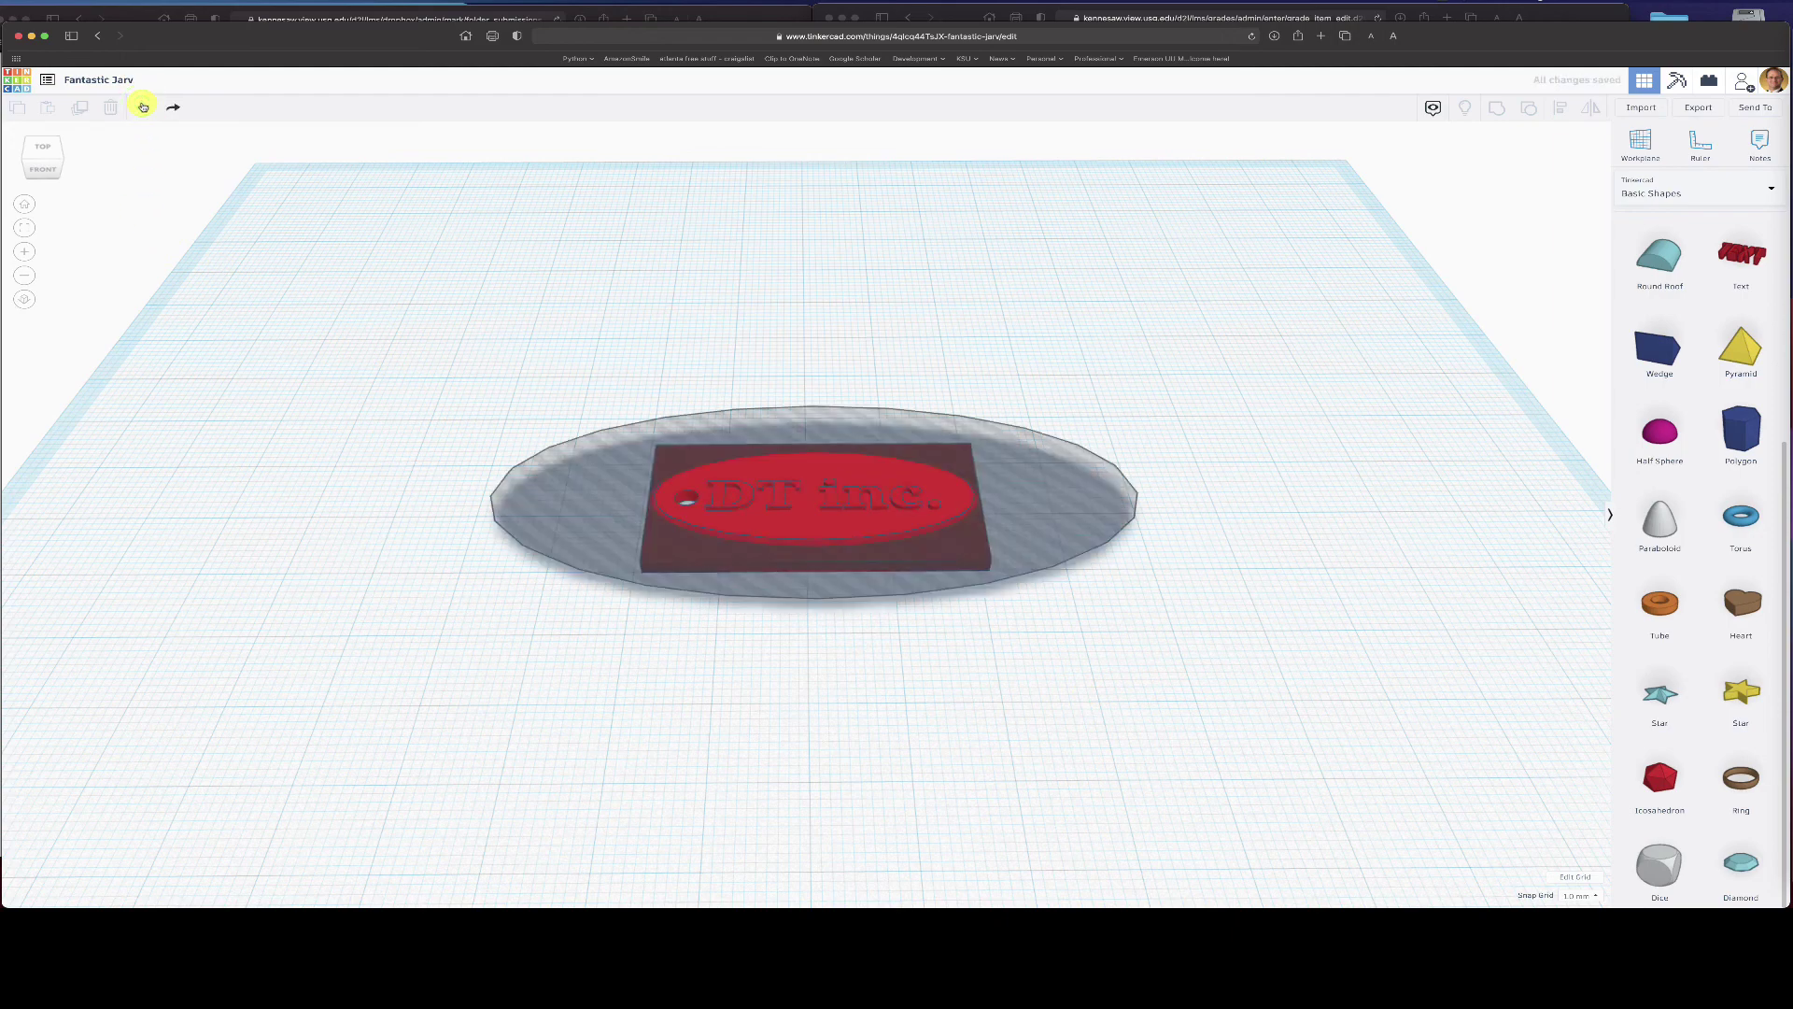
pyautogui.click(1019, 491)
pyautogui.press('Delete')
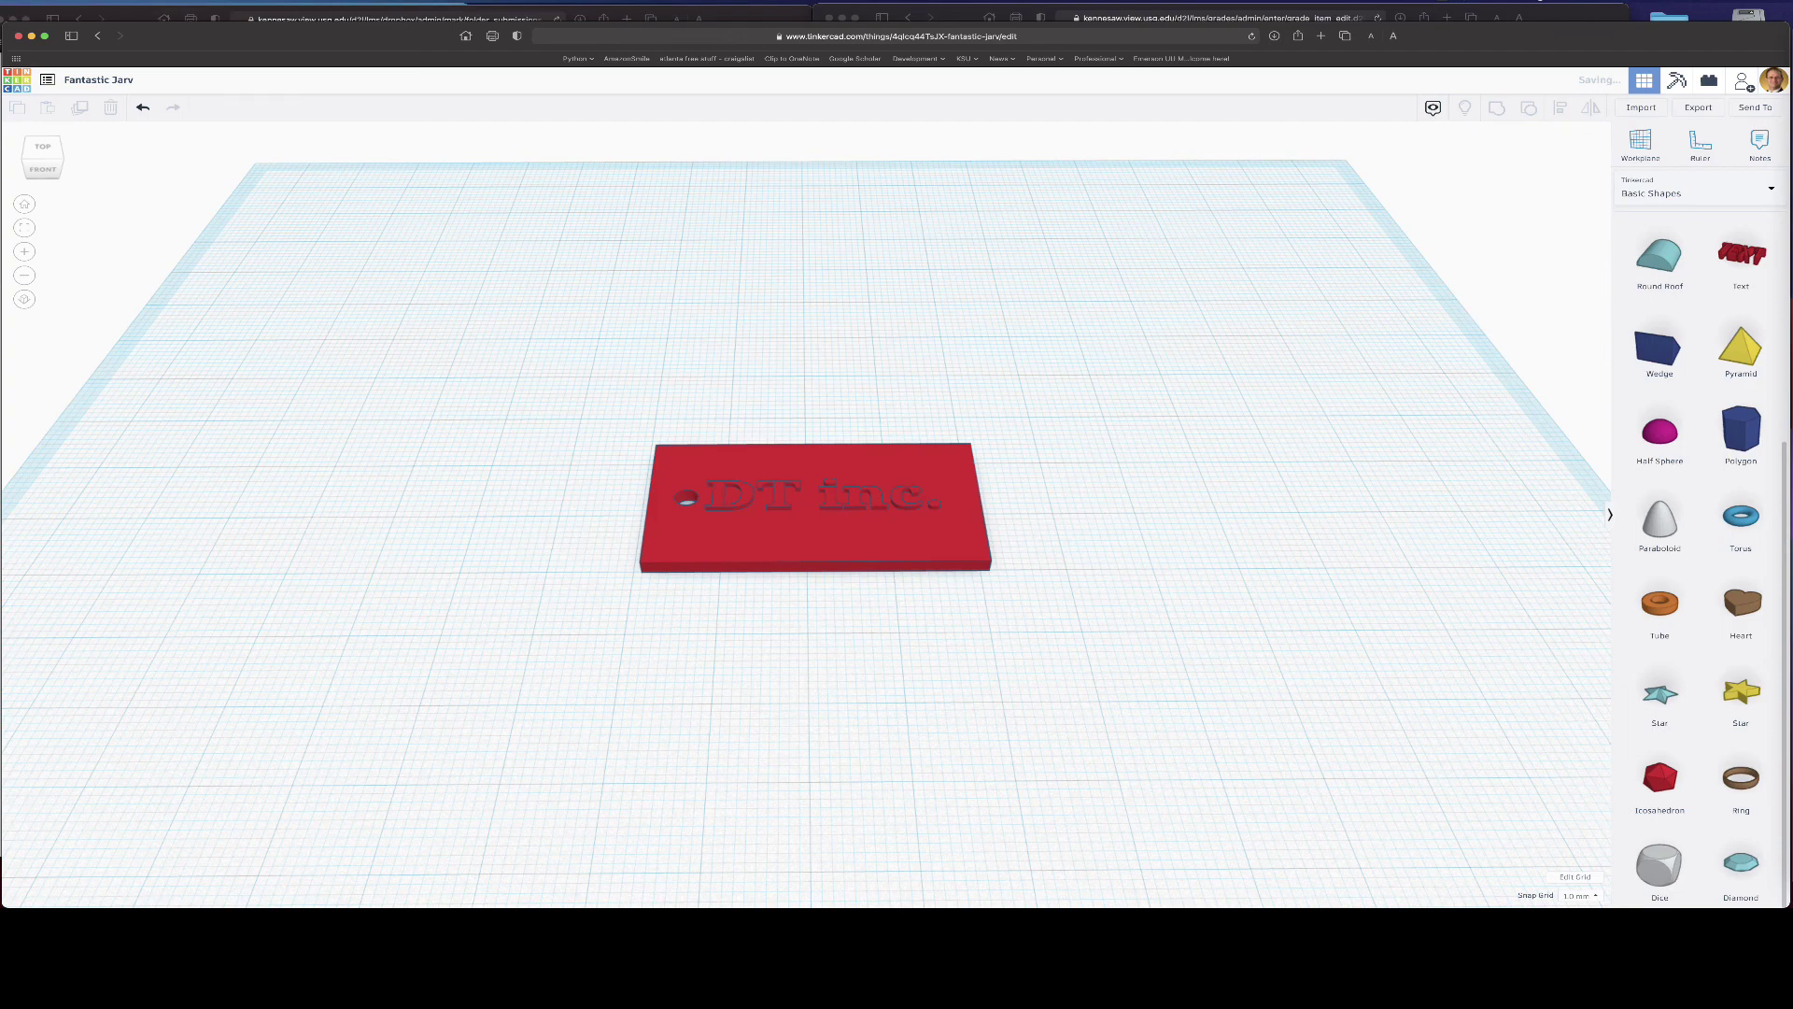
# - Place a tube and stretch it in Top view into a flat oval about 77 by 27 mm around the plate
pyautogui.moveTo(1675, 608); pyautogui.dragTo(682, 415)
pyautogui.scroll(-5, 849, 402)
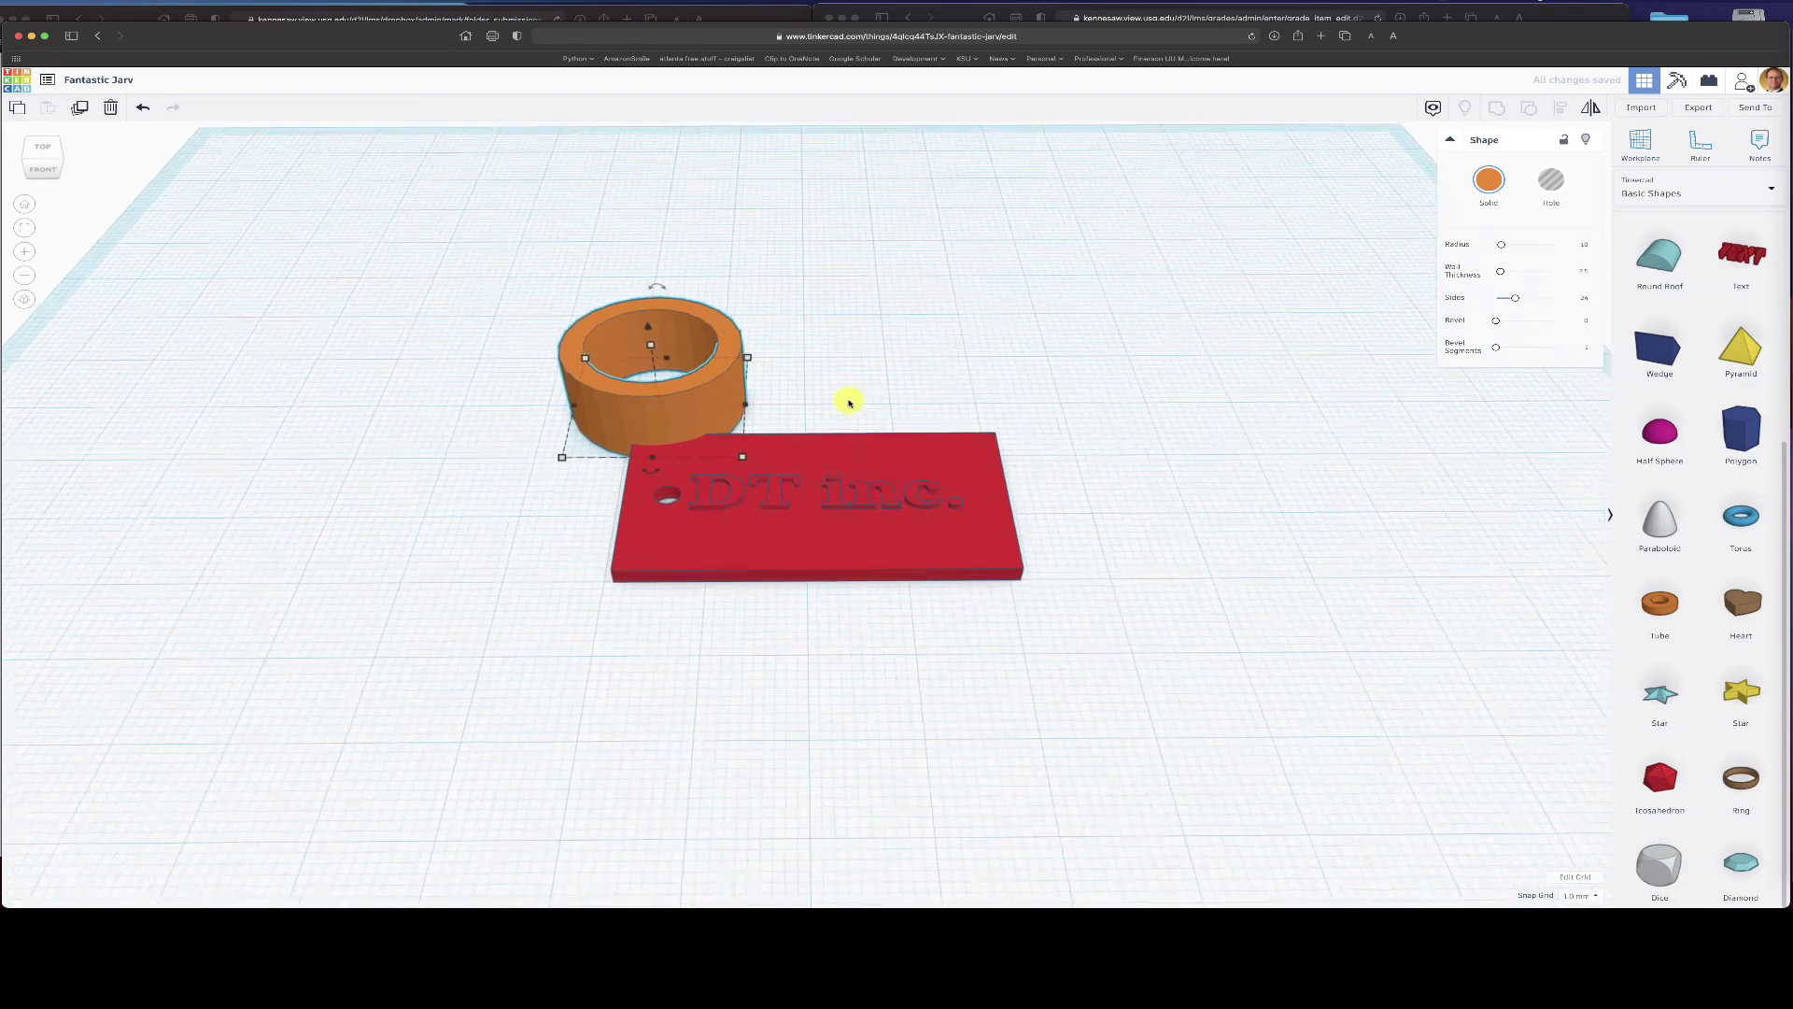
pyautogui.click(43, 148)
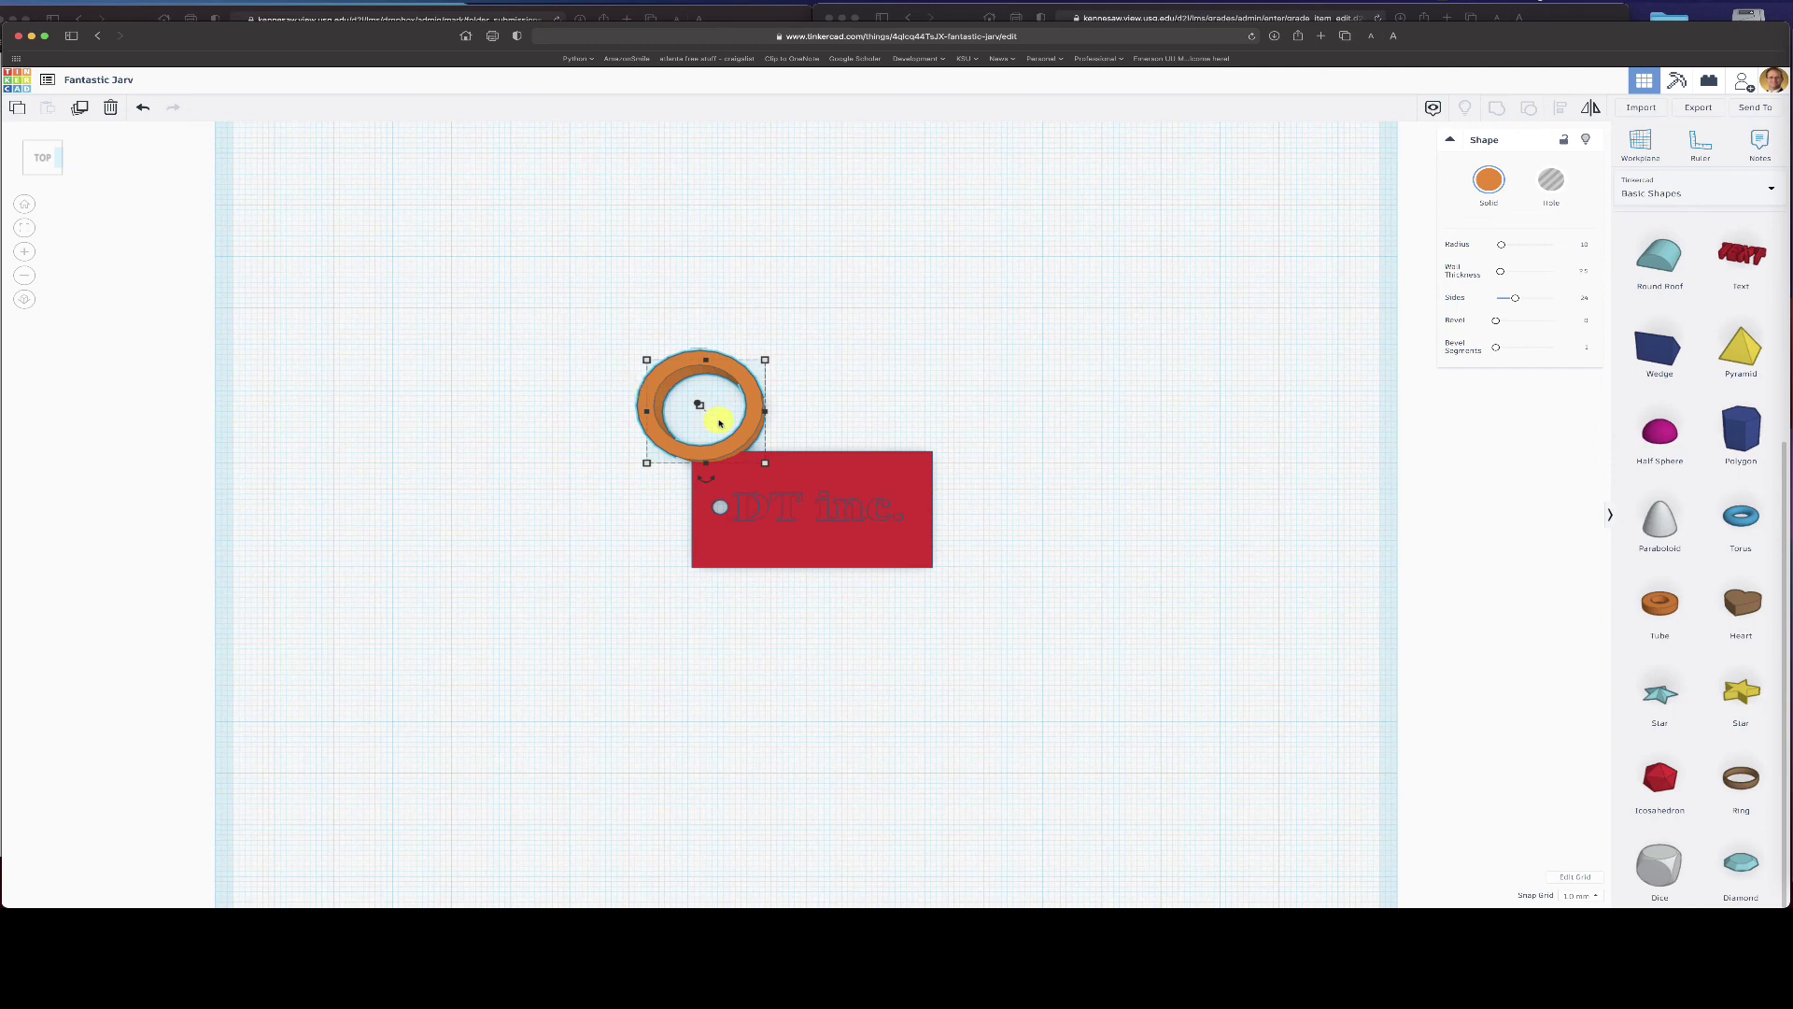
pyautogui.moveTo(765, 462); pyautogui.dragTo(1103, 686)
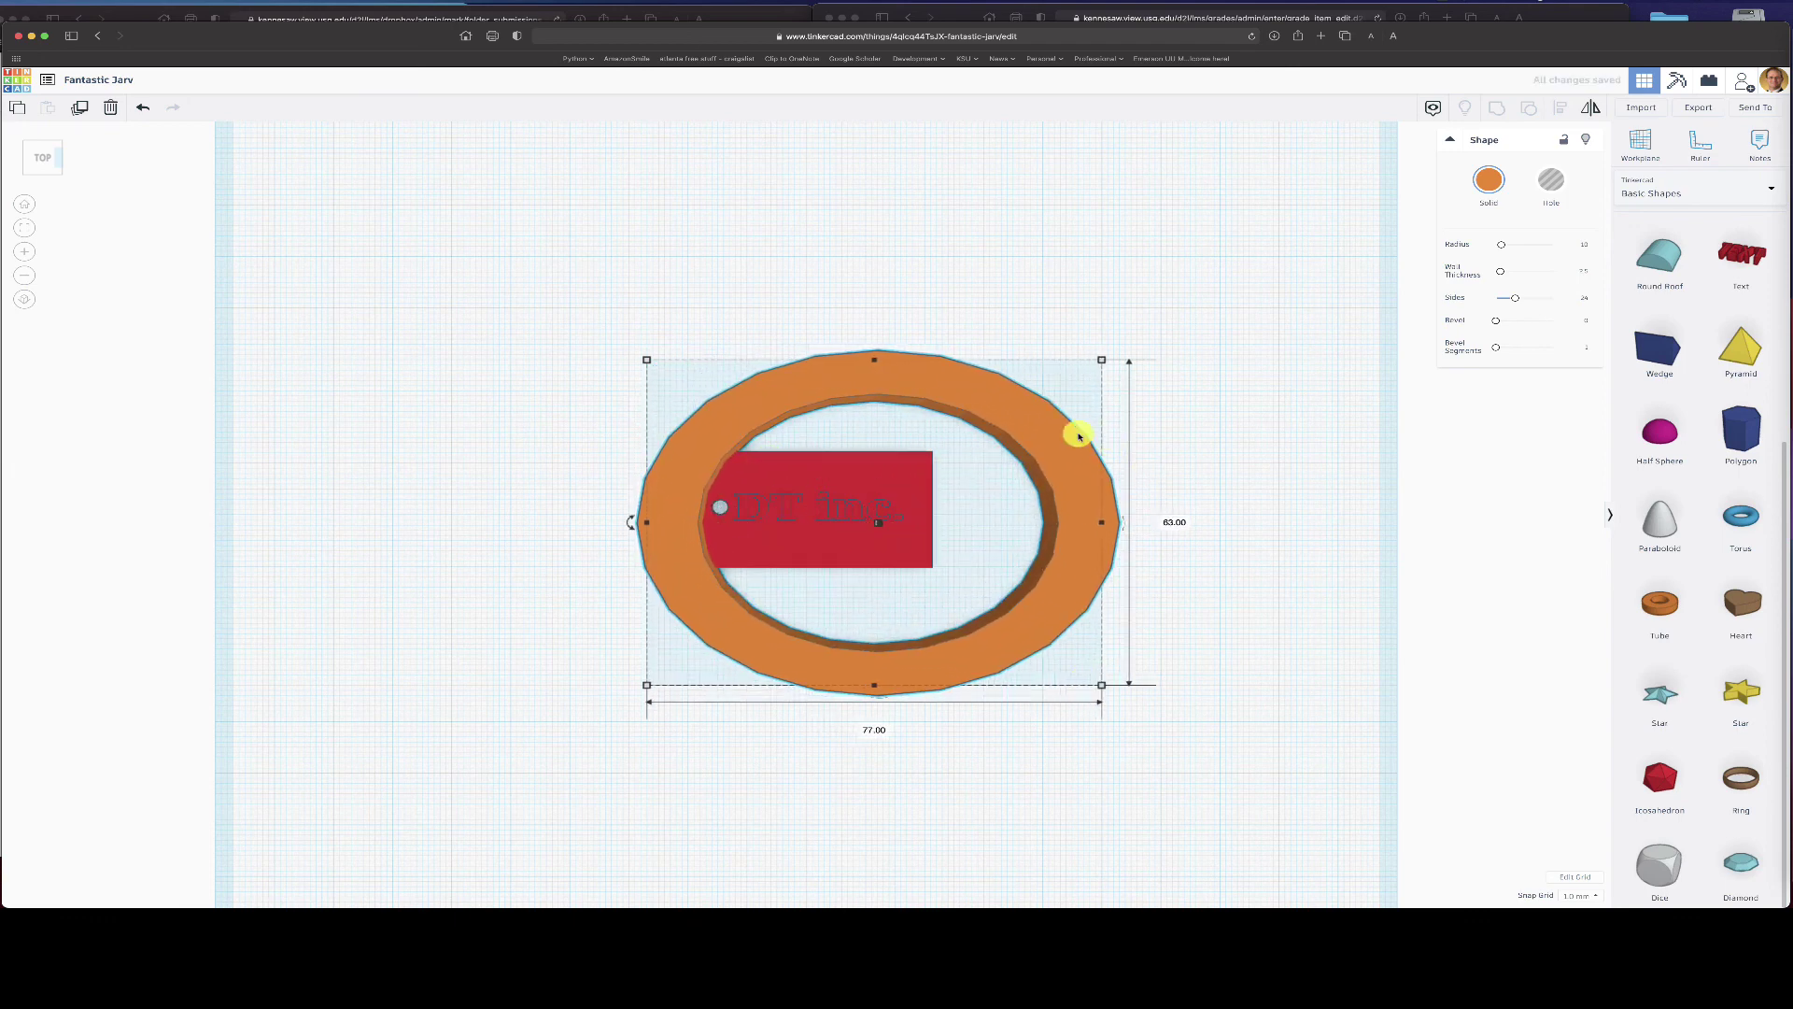
pyautogui.moveTo(1078, 436); pyautogui.dragTo(997, 440)
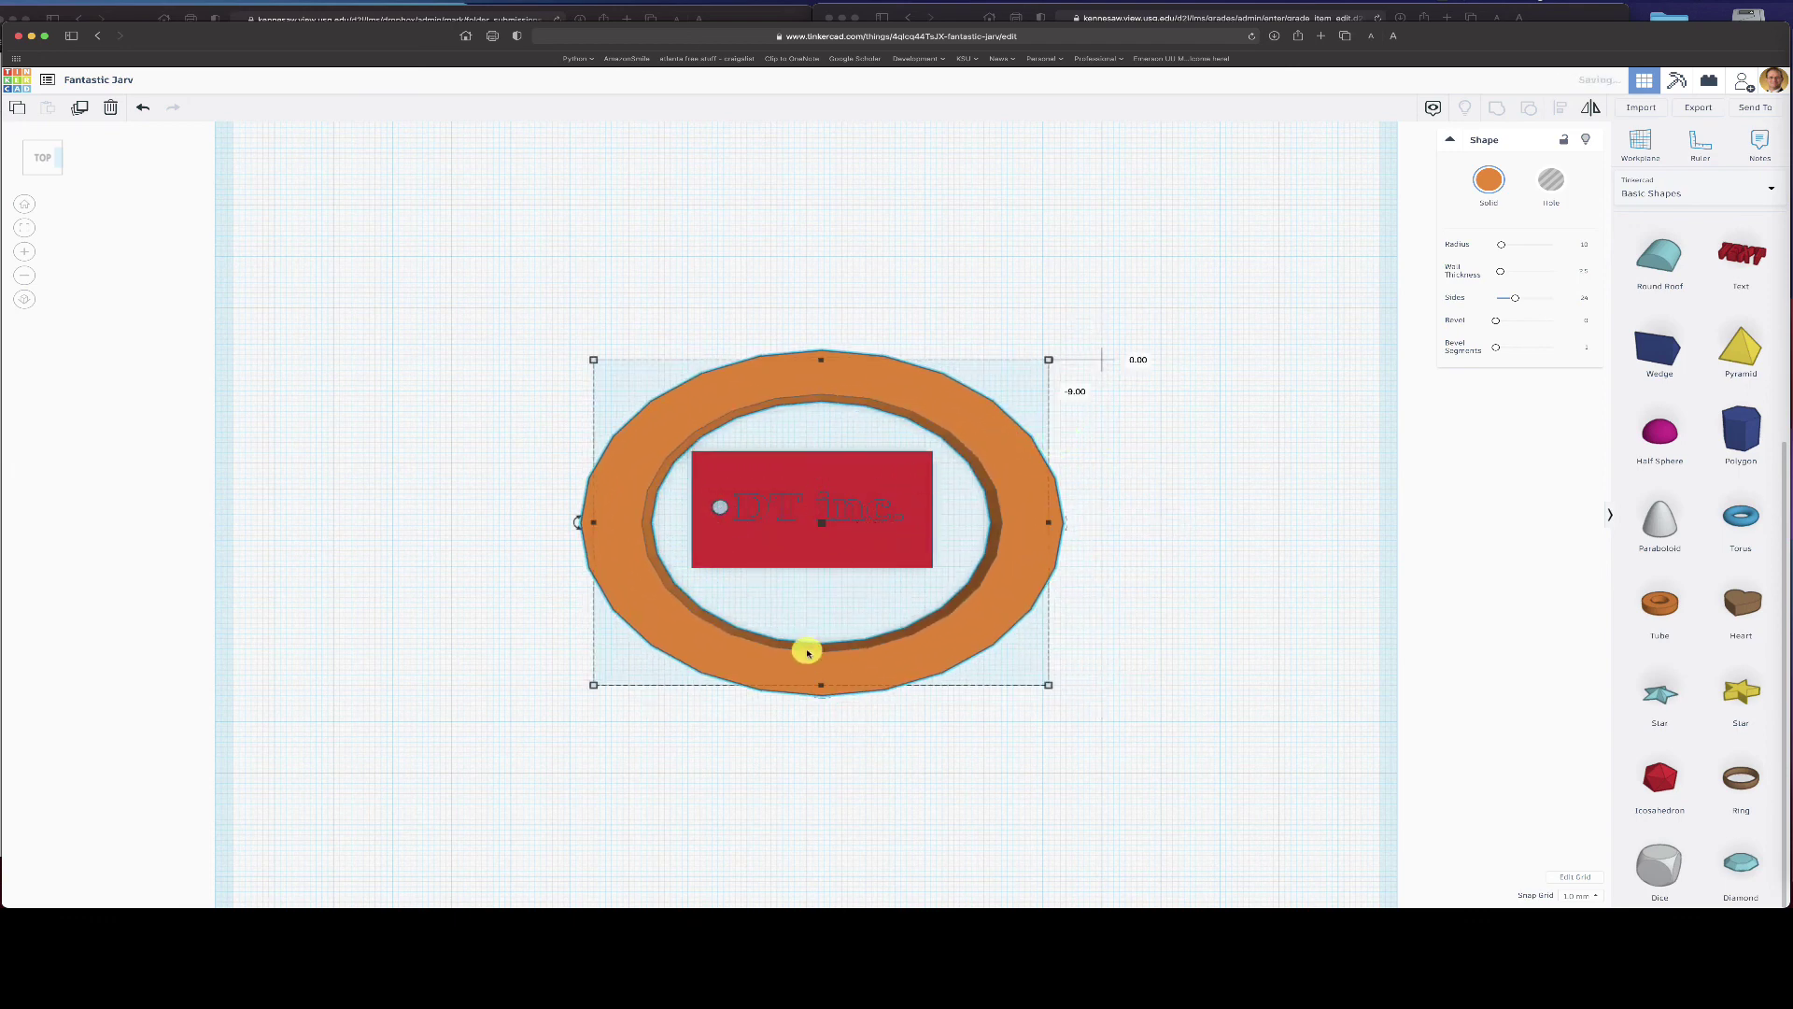
pyautogui.moveTo(821, 682); pyautogui.dragTo(814, 586)
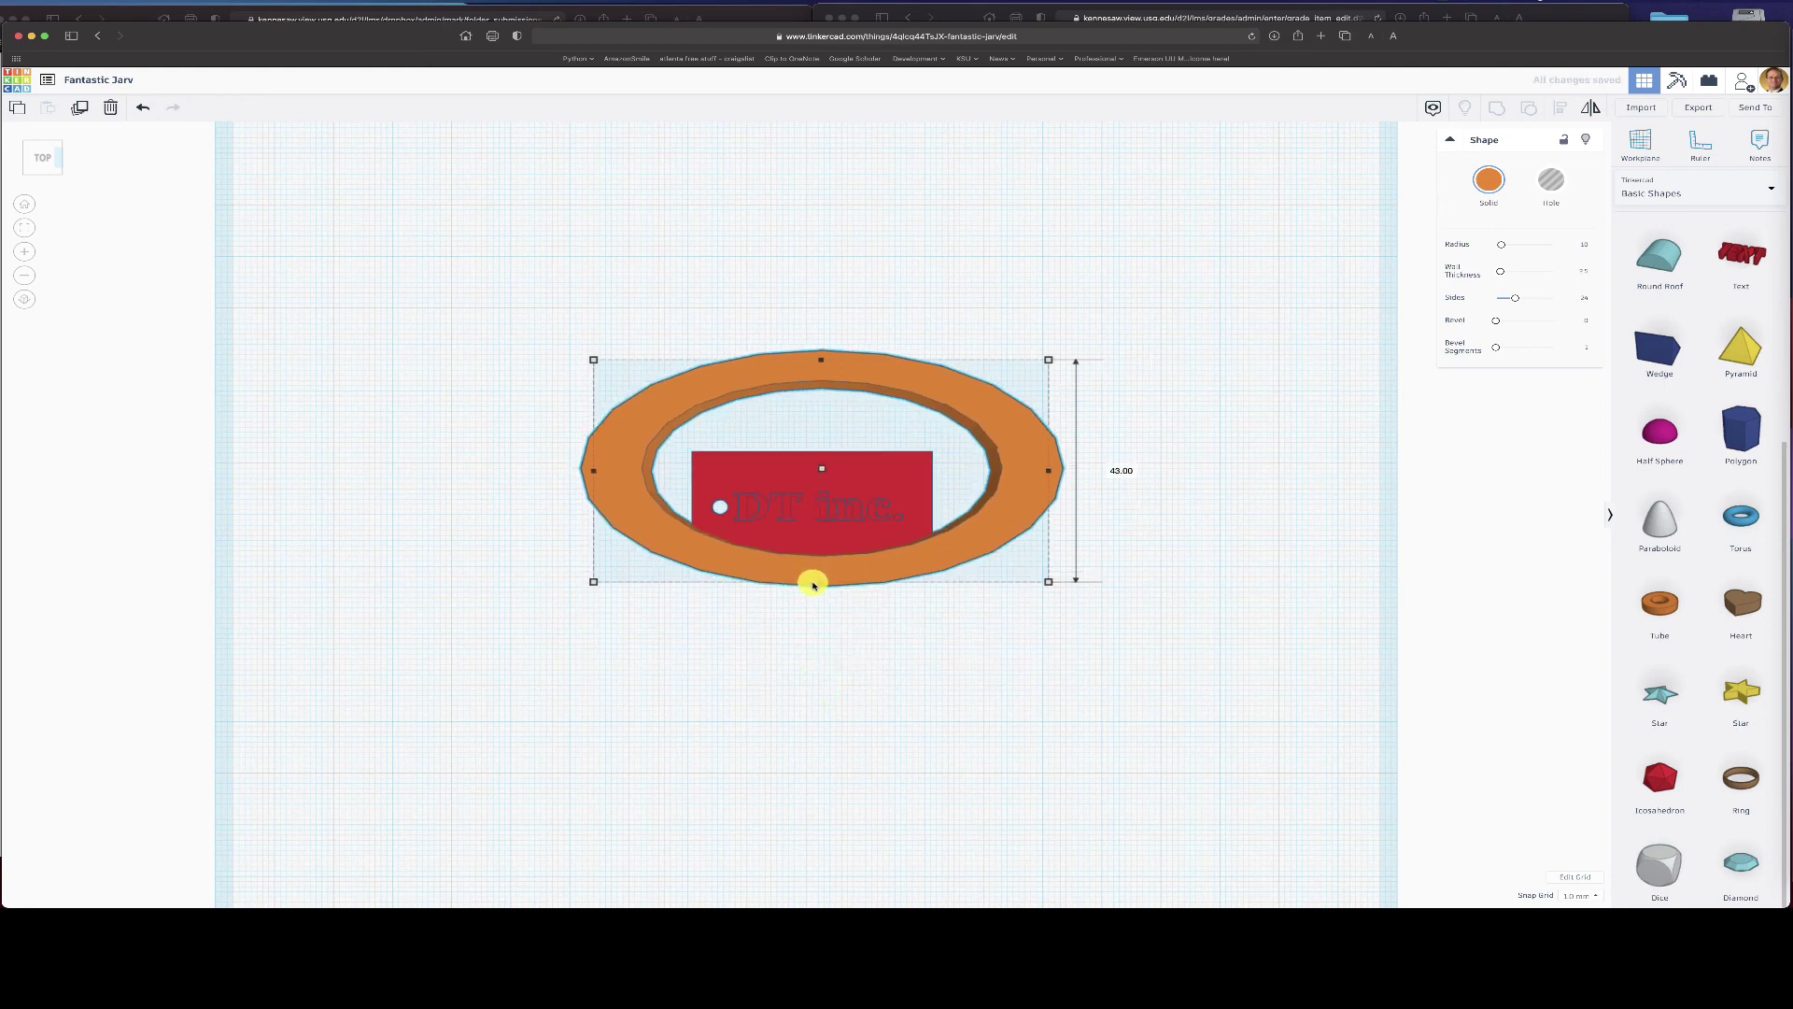
pyautogui.moveTo(820, 359); pyautogui.dragTo(793, 441)
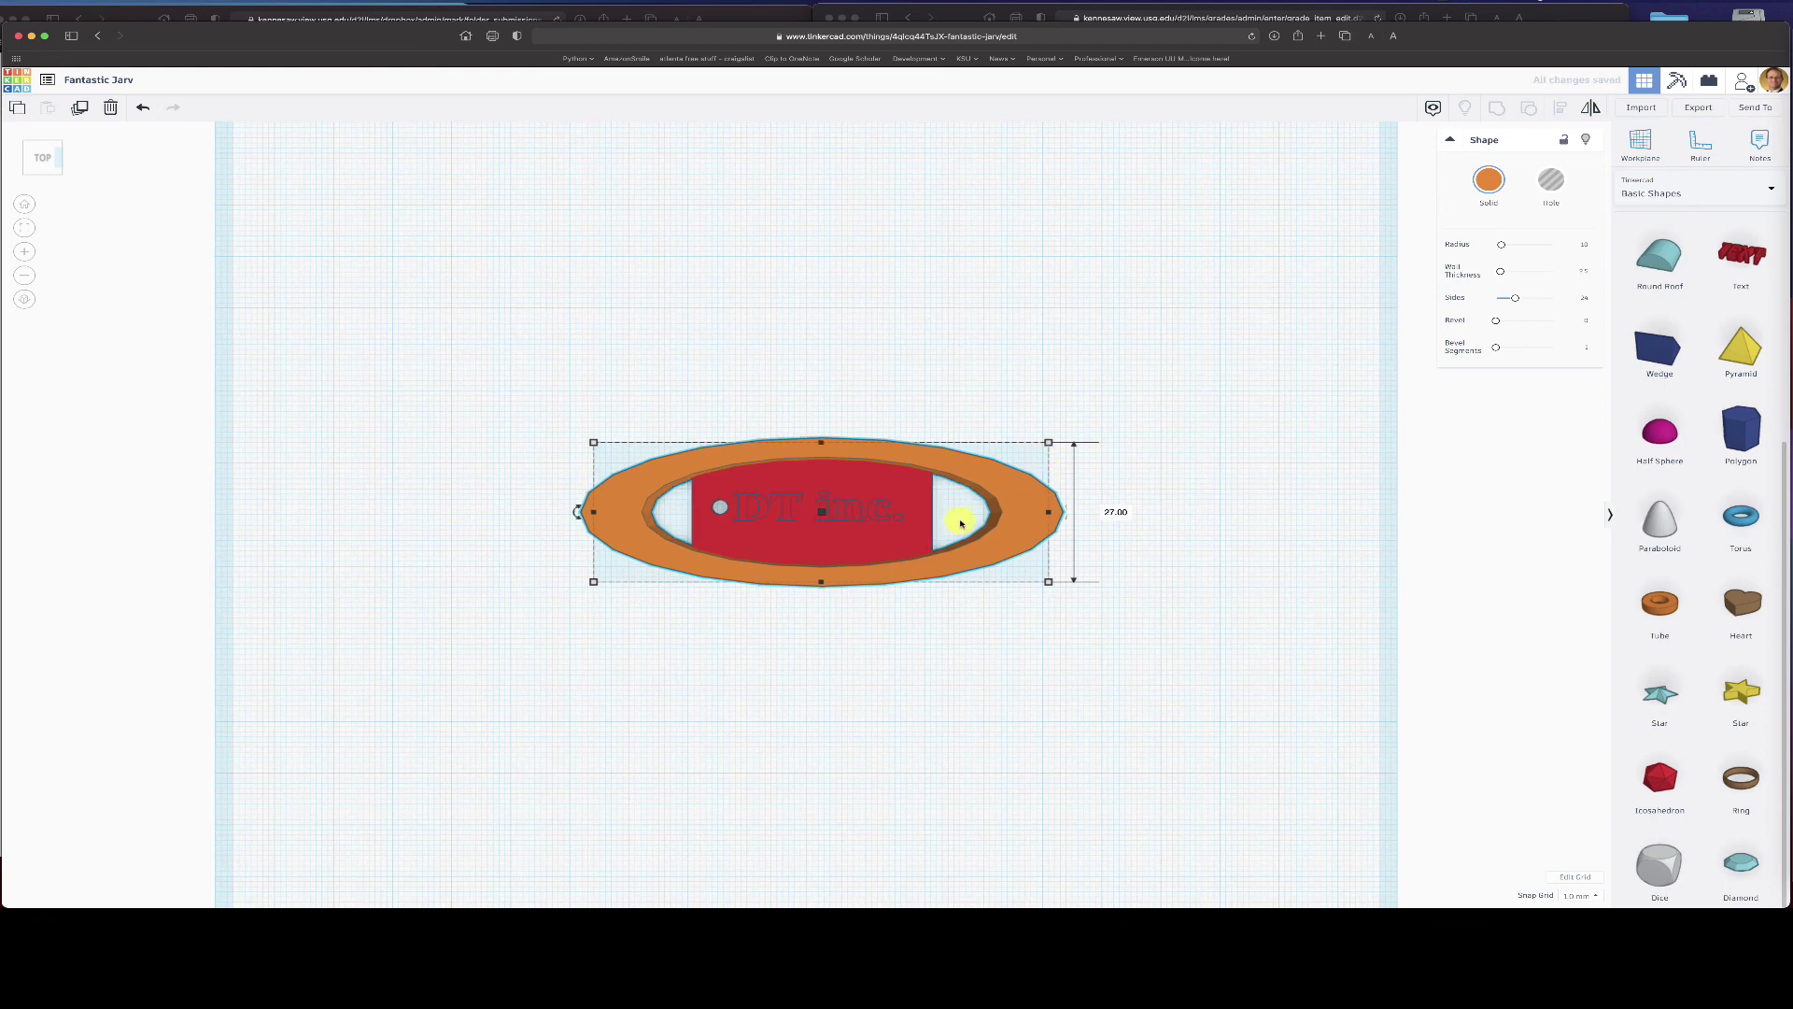
# - Make the tube a hole and group it with the DT inc. plate
pyautogui.click(1548, 180)
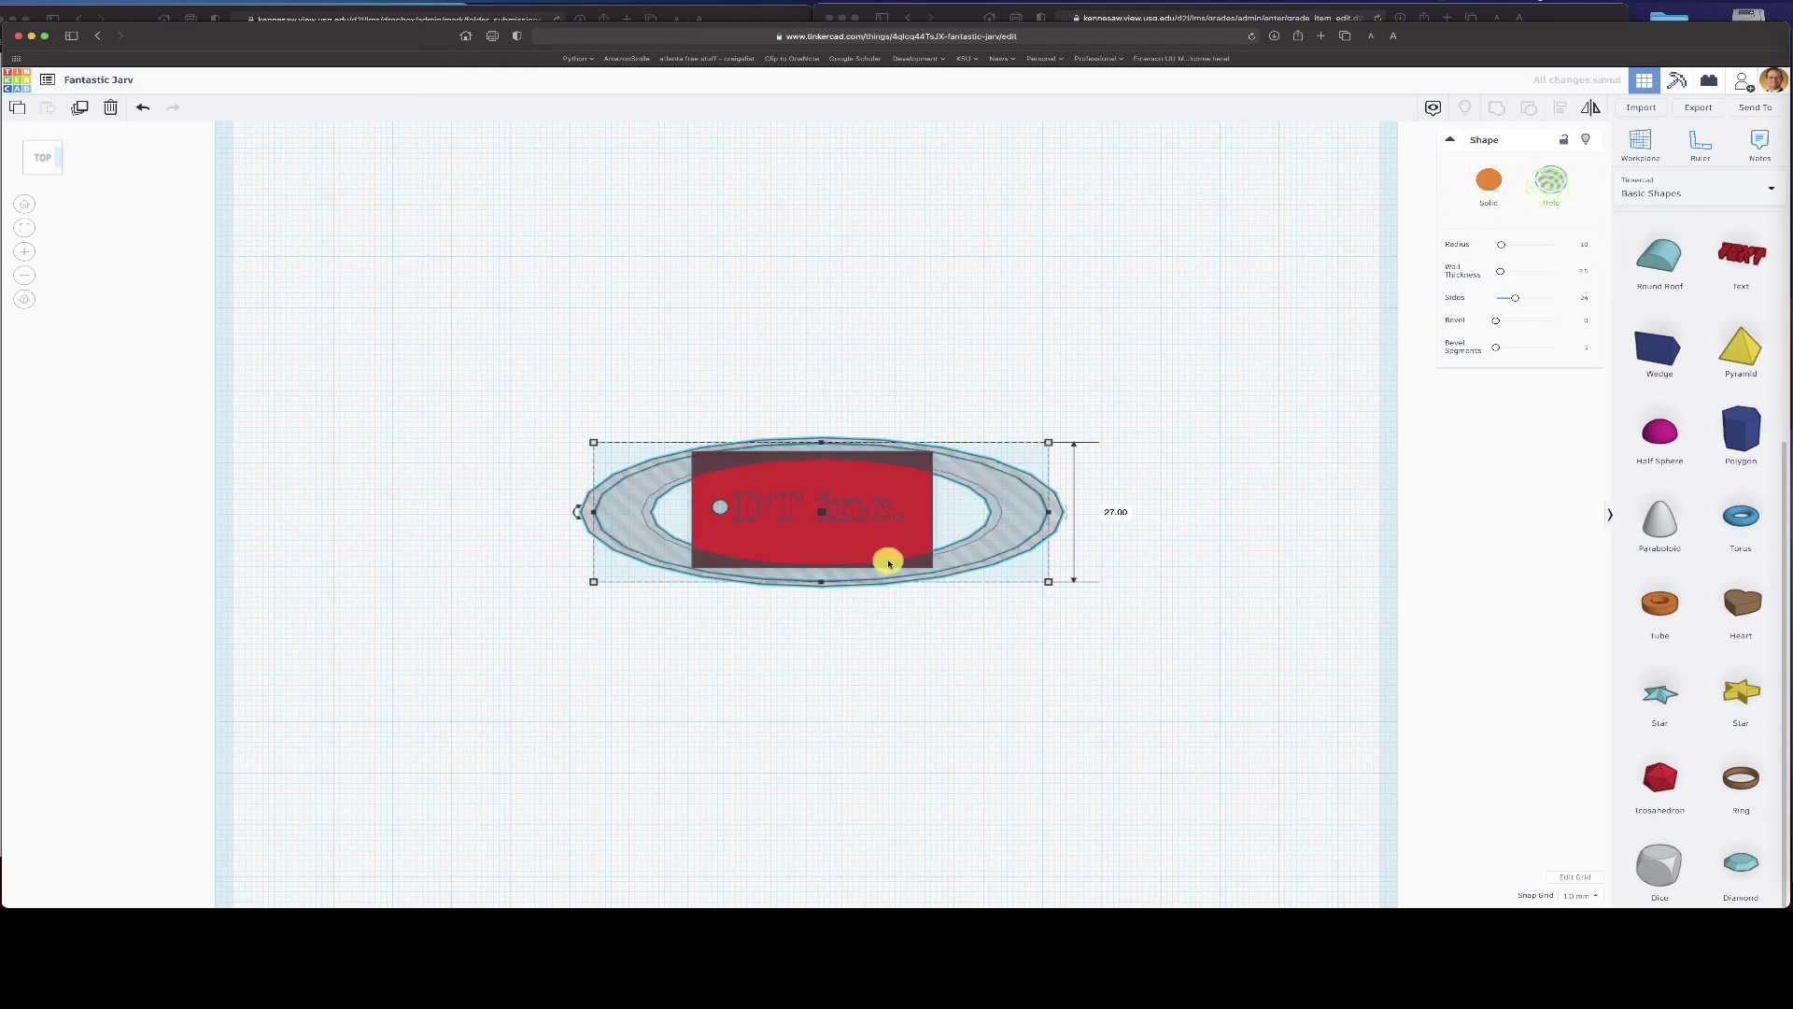
pyautogui.keyDown('shift'); pyautogui.click(885, 487); pyautogui.keyUp('shift')
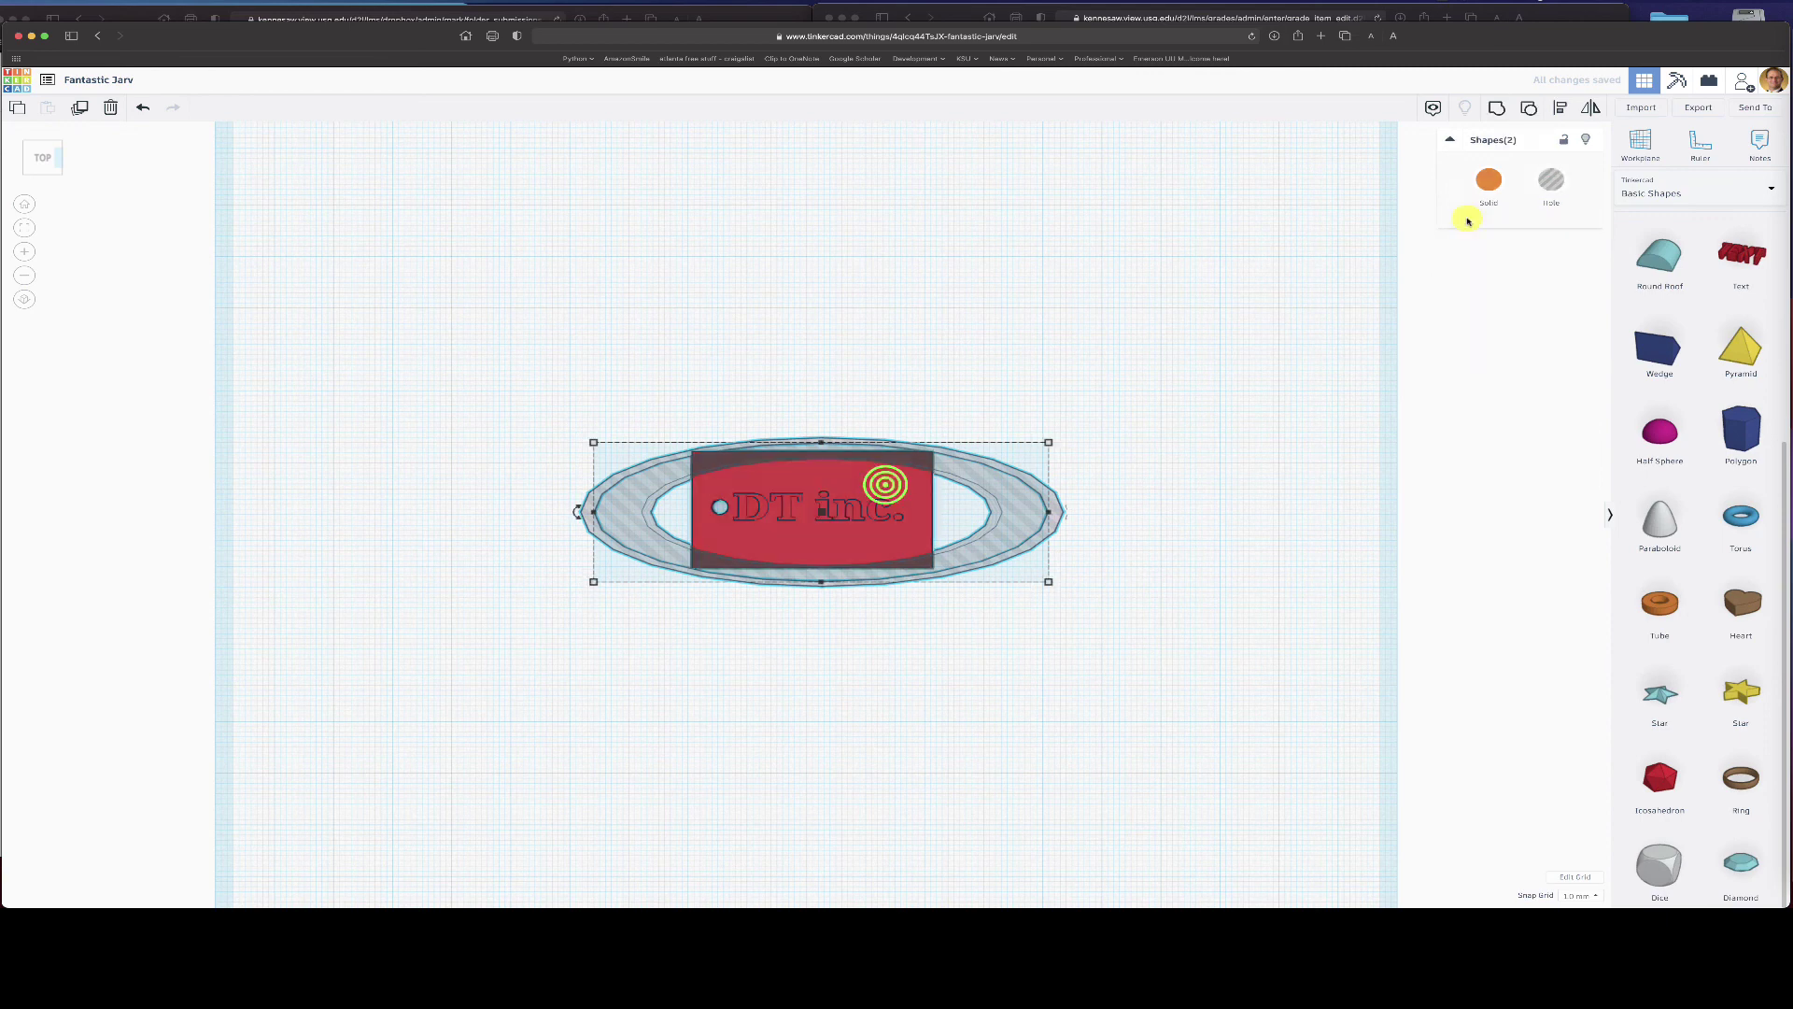
pyautogui.click(1494, 110)
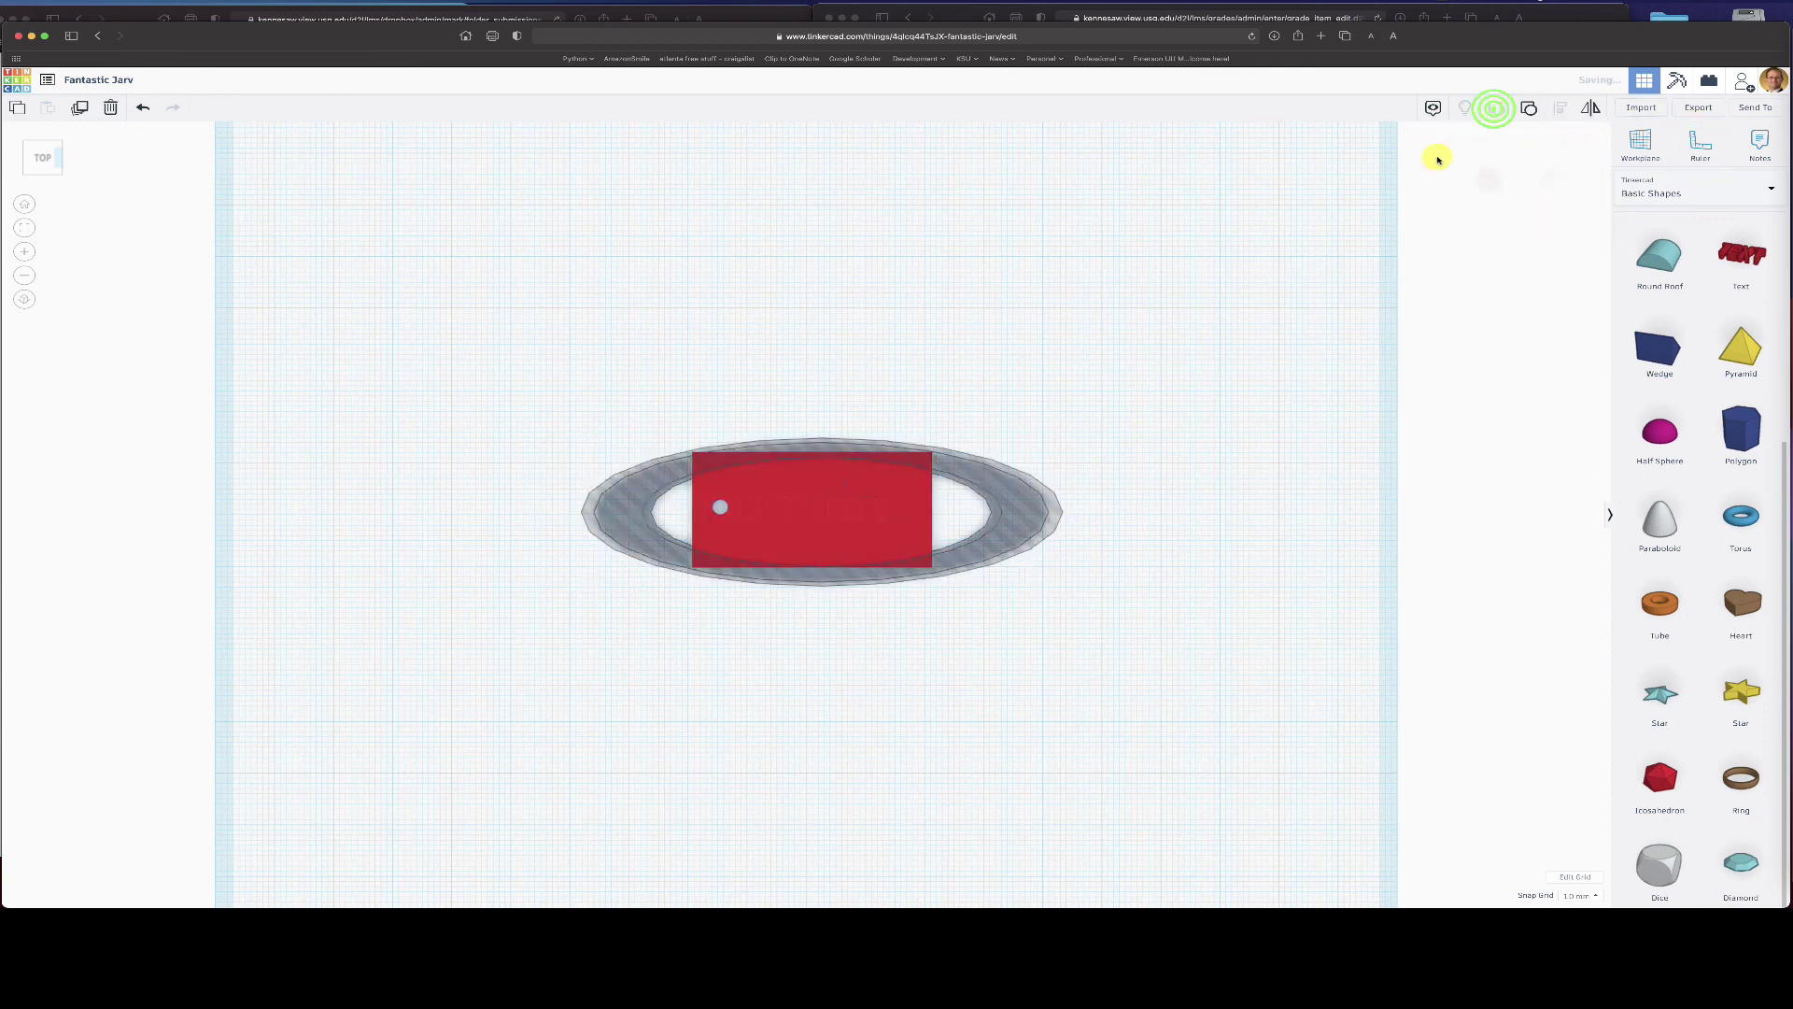
pyautogui.click(1138, 612)
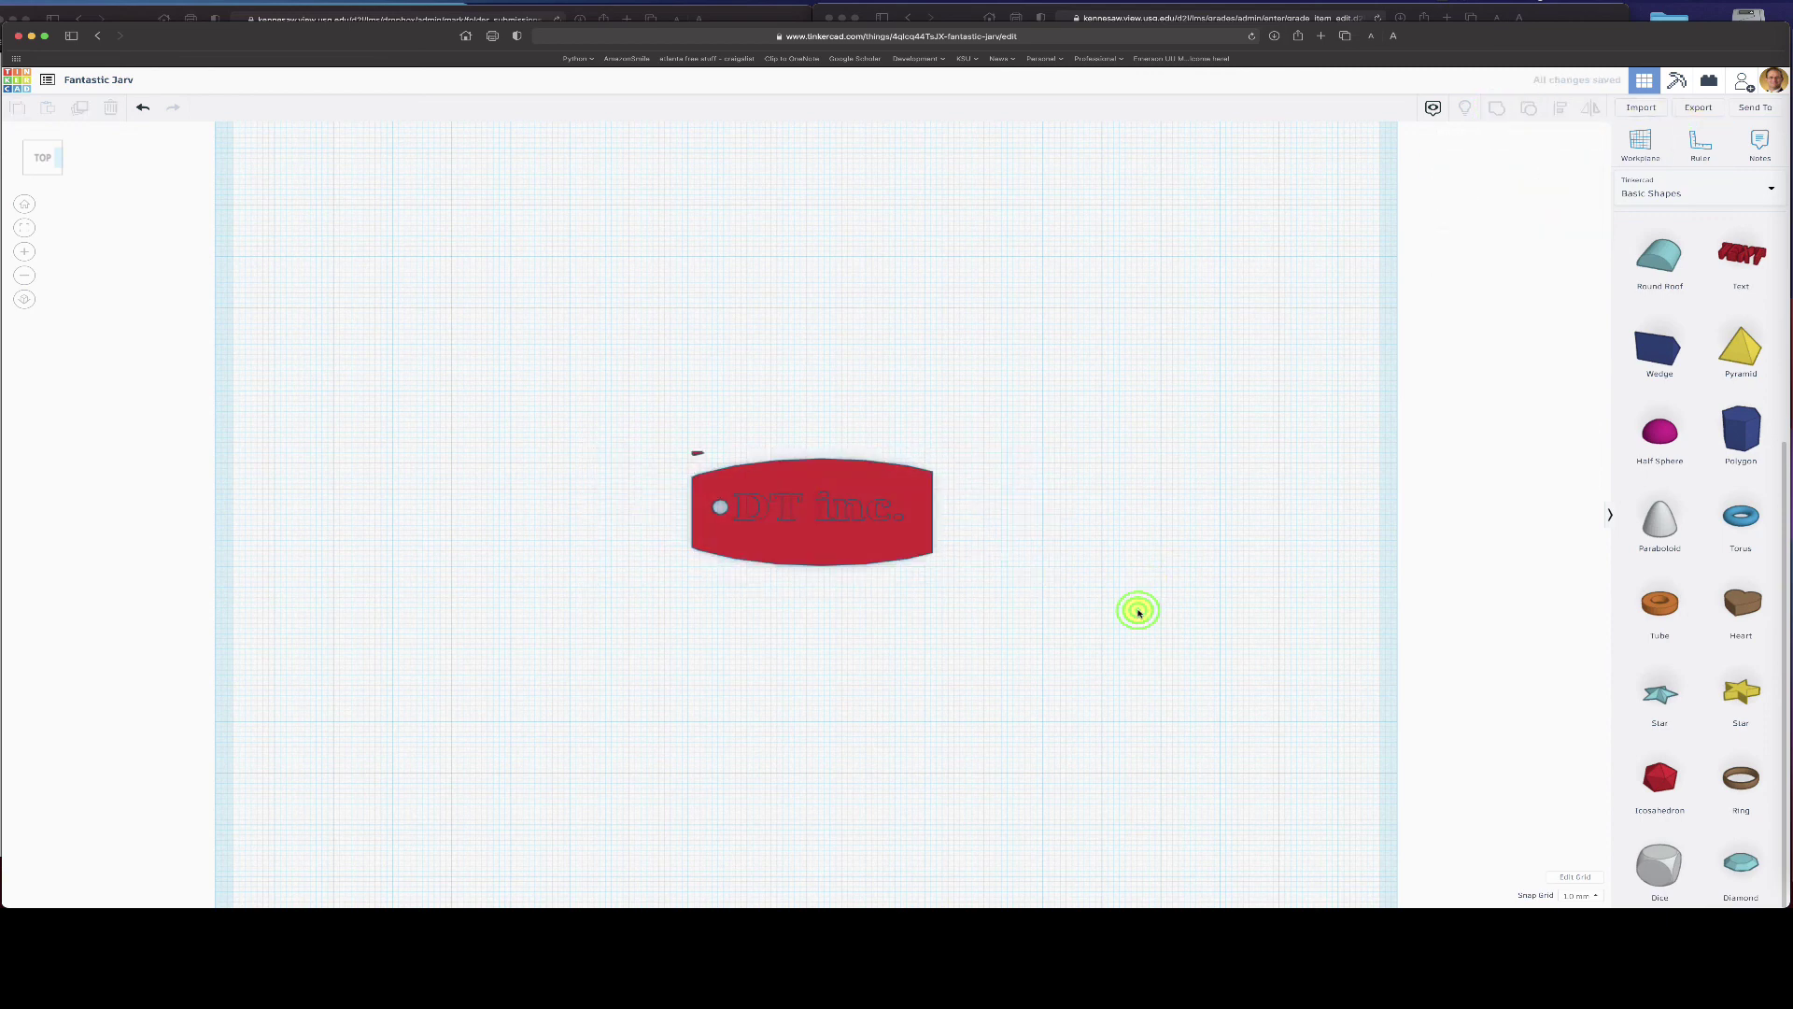
pyautogui.click(694, 456)
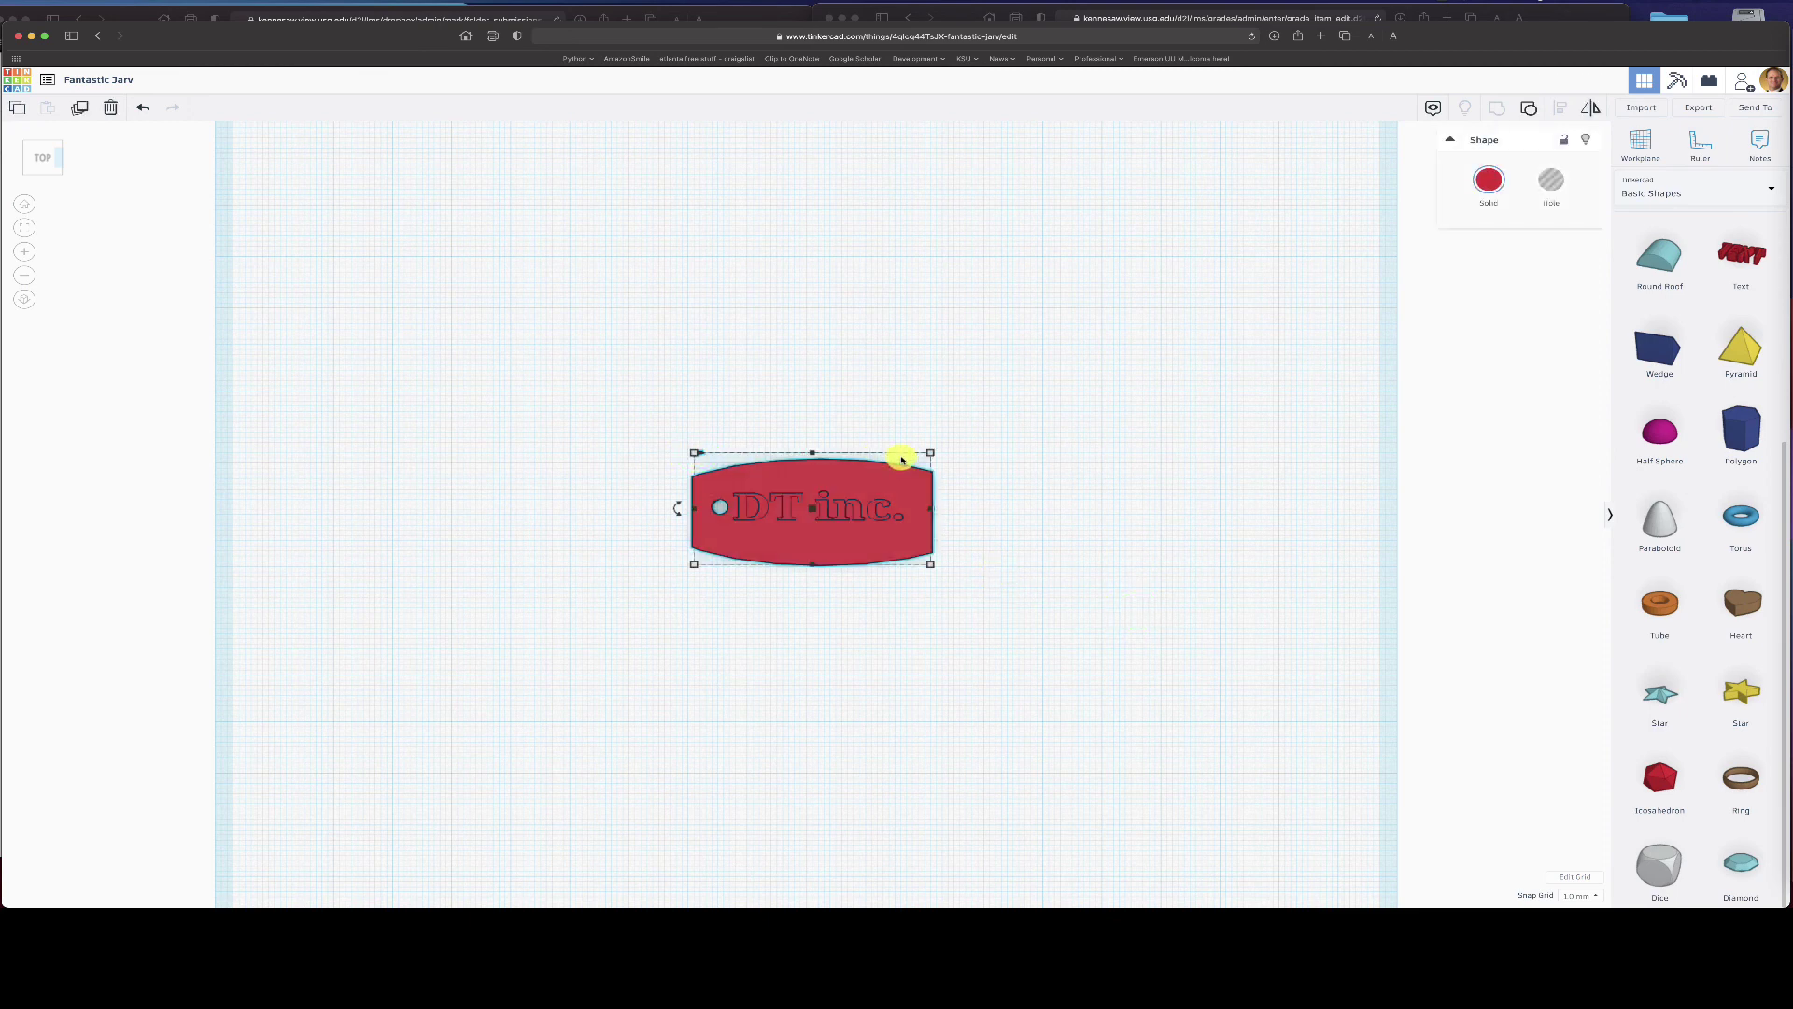
# - Undo the grouping, duplicate the ring hole with Ctrl+D, and group it with the plate again
pyautogui.hotkey('ctrl', 'z')
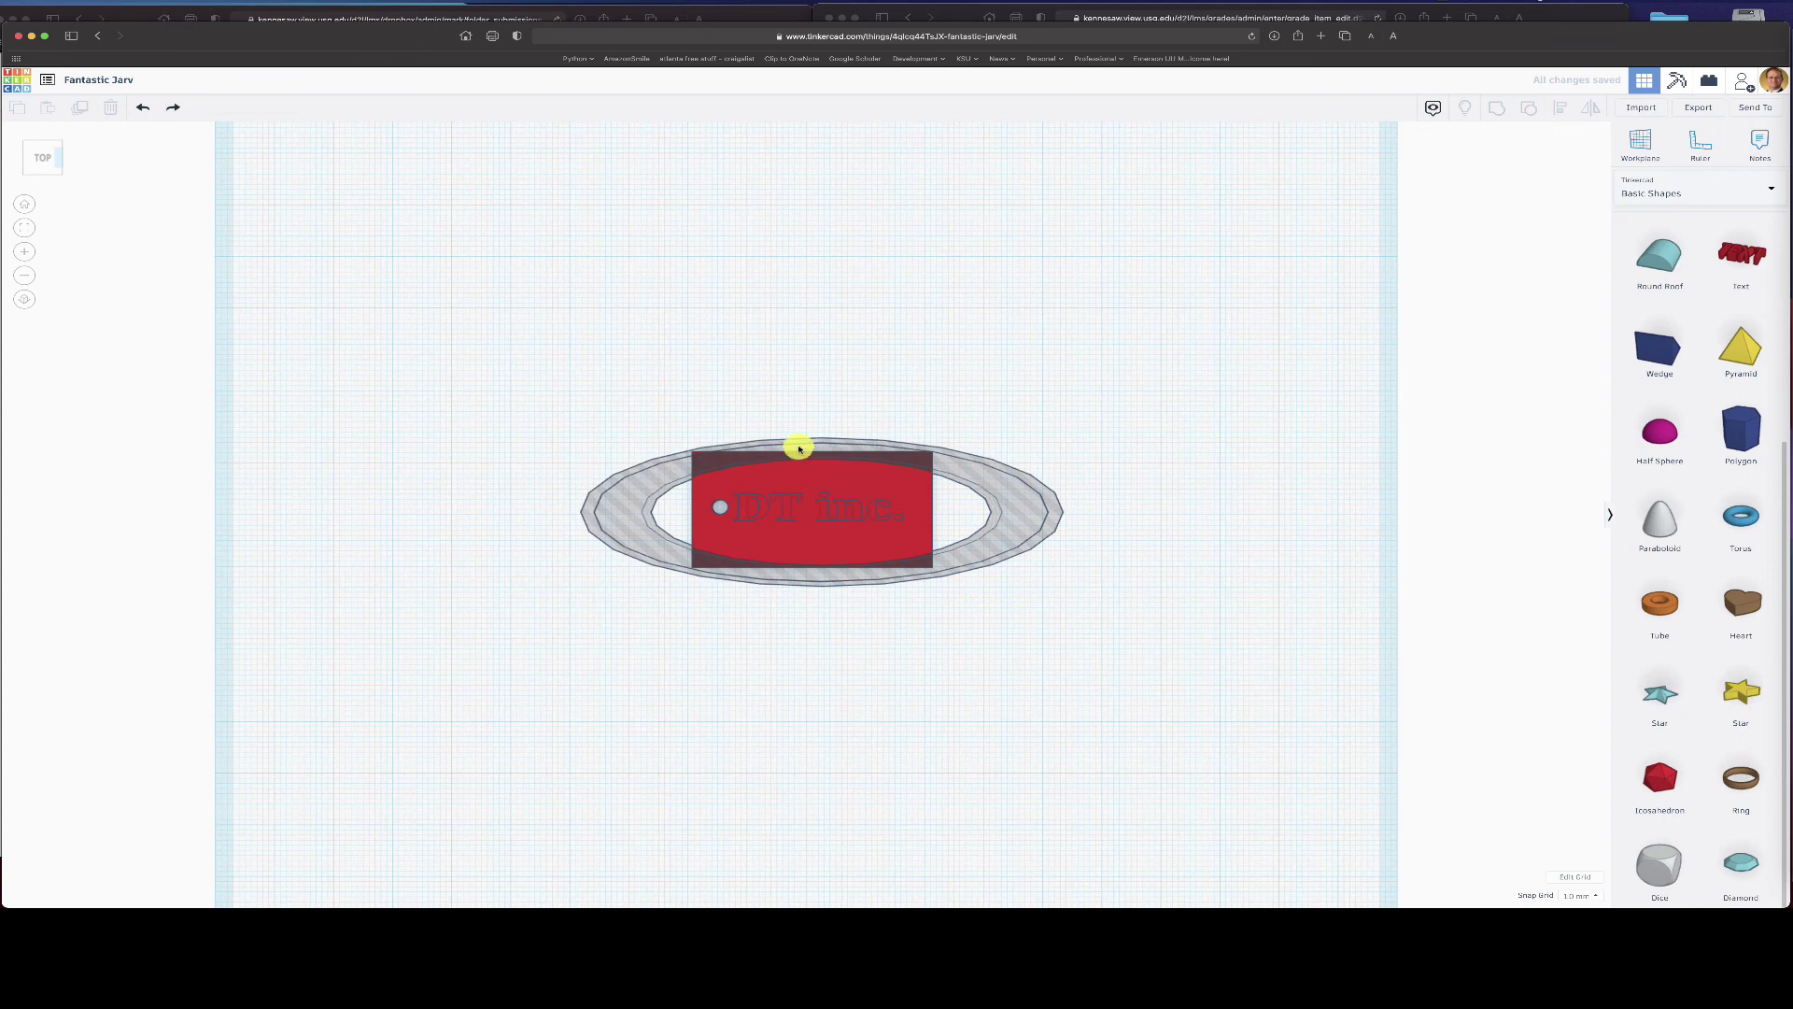
pyautogui.click(798, 449)
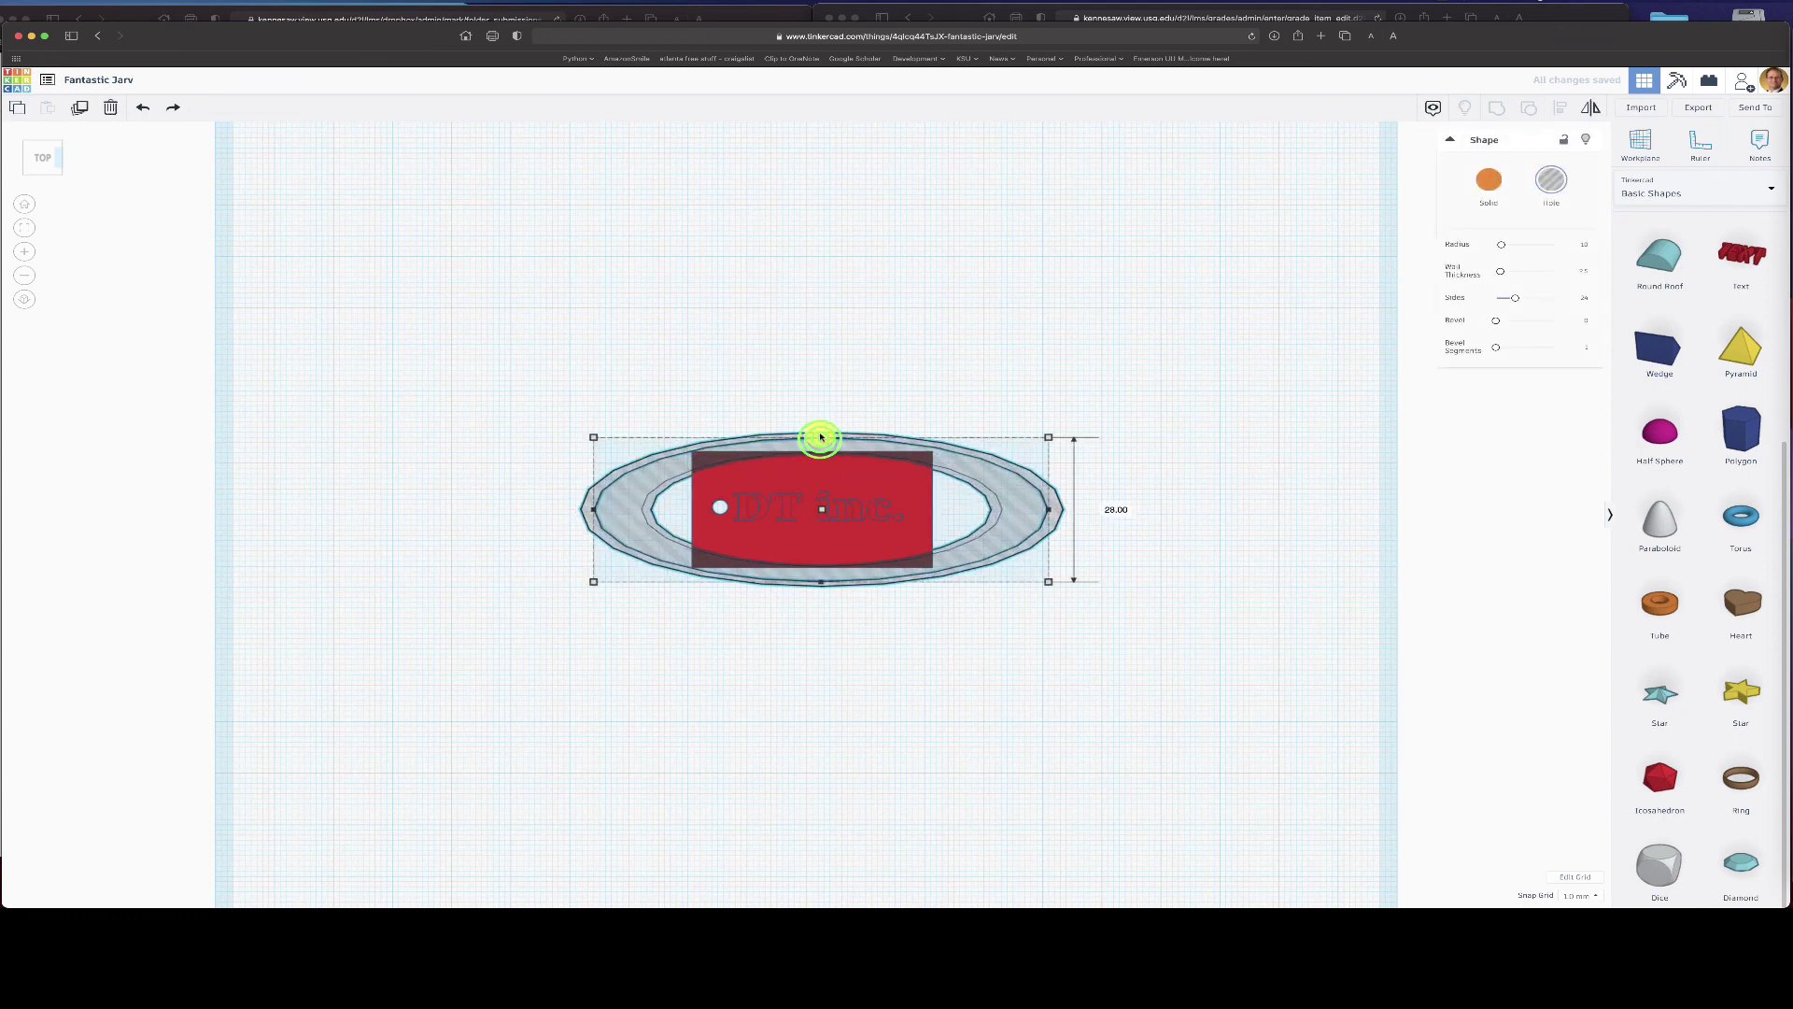
pyautogui.hotkey('ctrl', 'd')
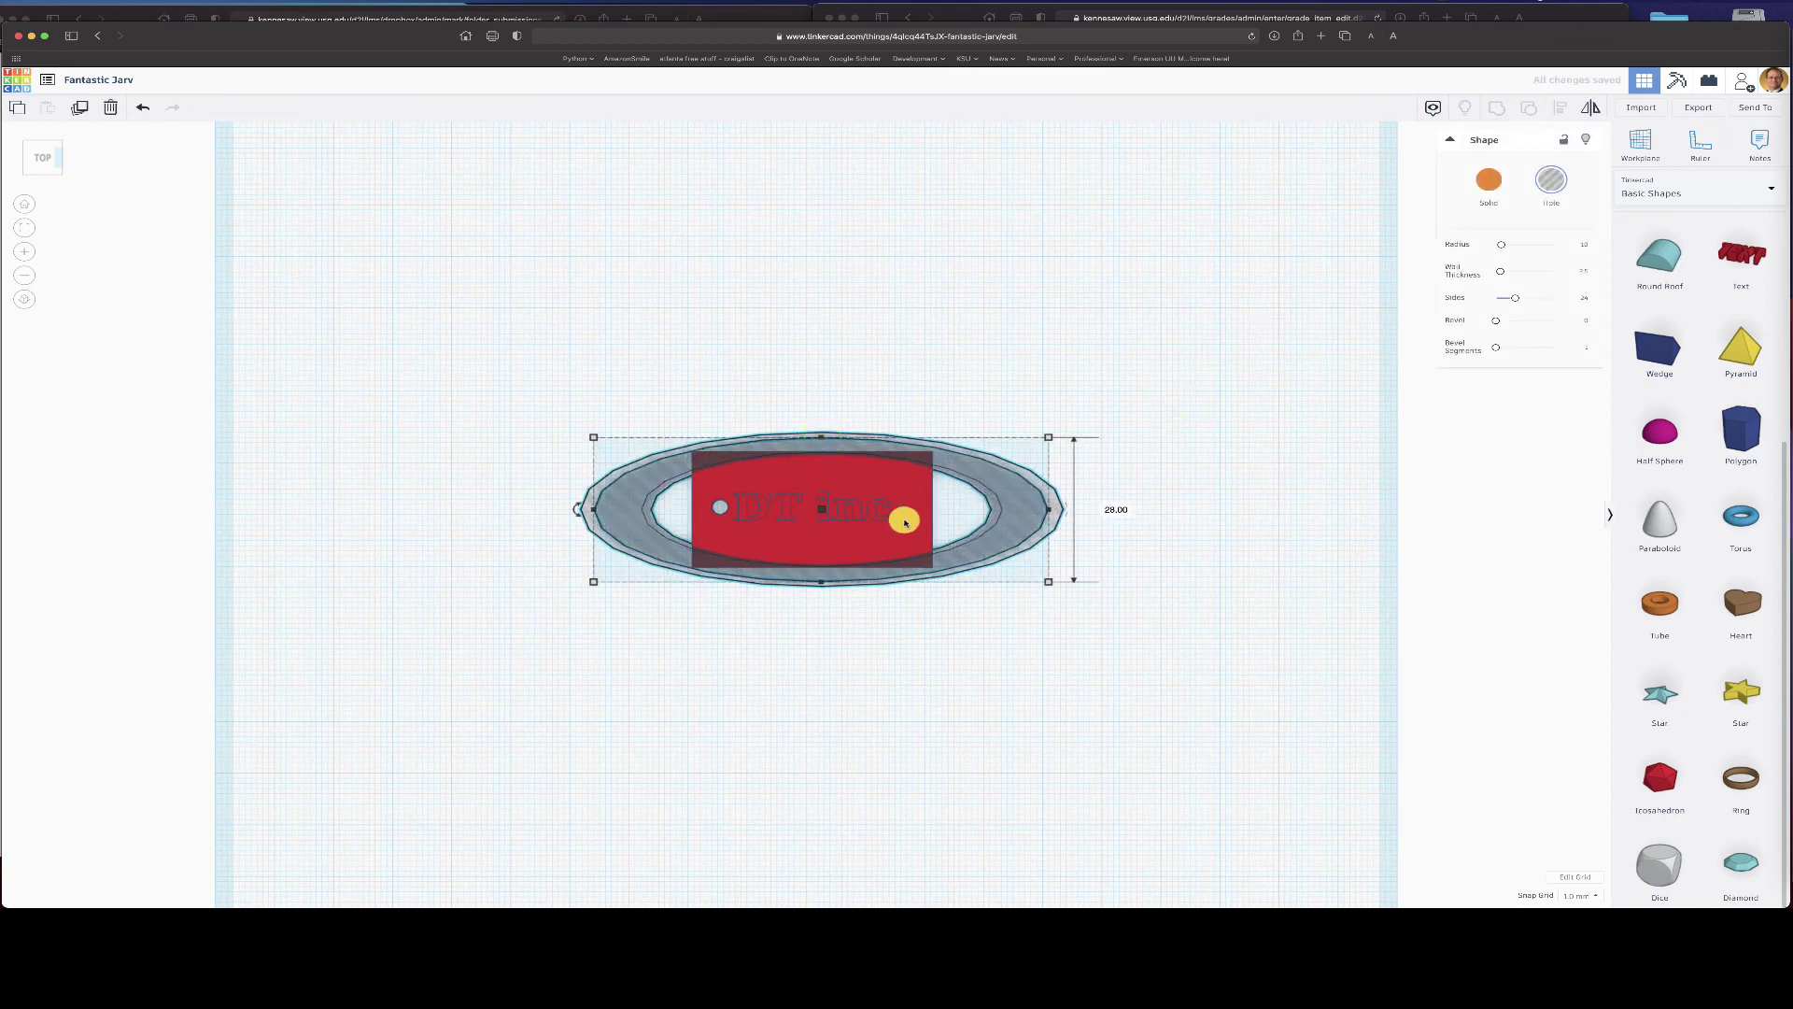
pyautogui.keyDown('shift'); pyautogui.click(912, 467); pyautogui.keyUp('shift')
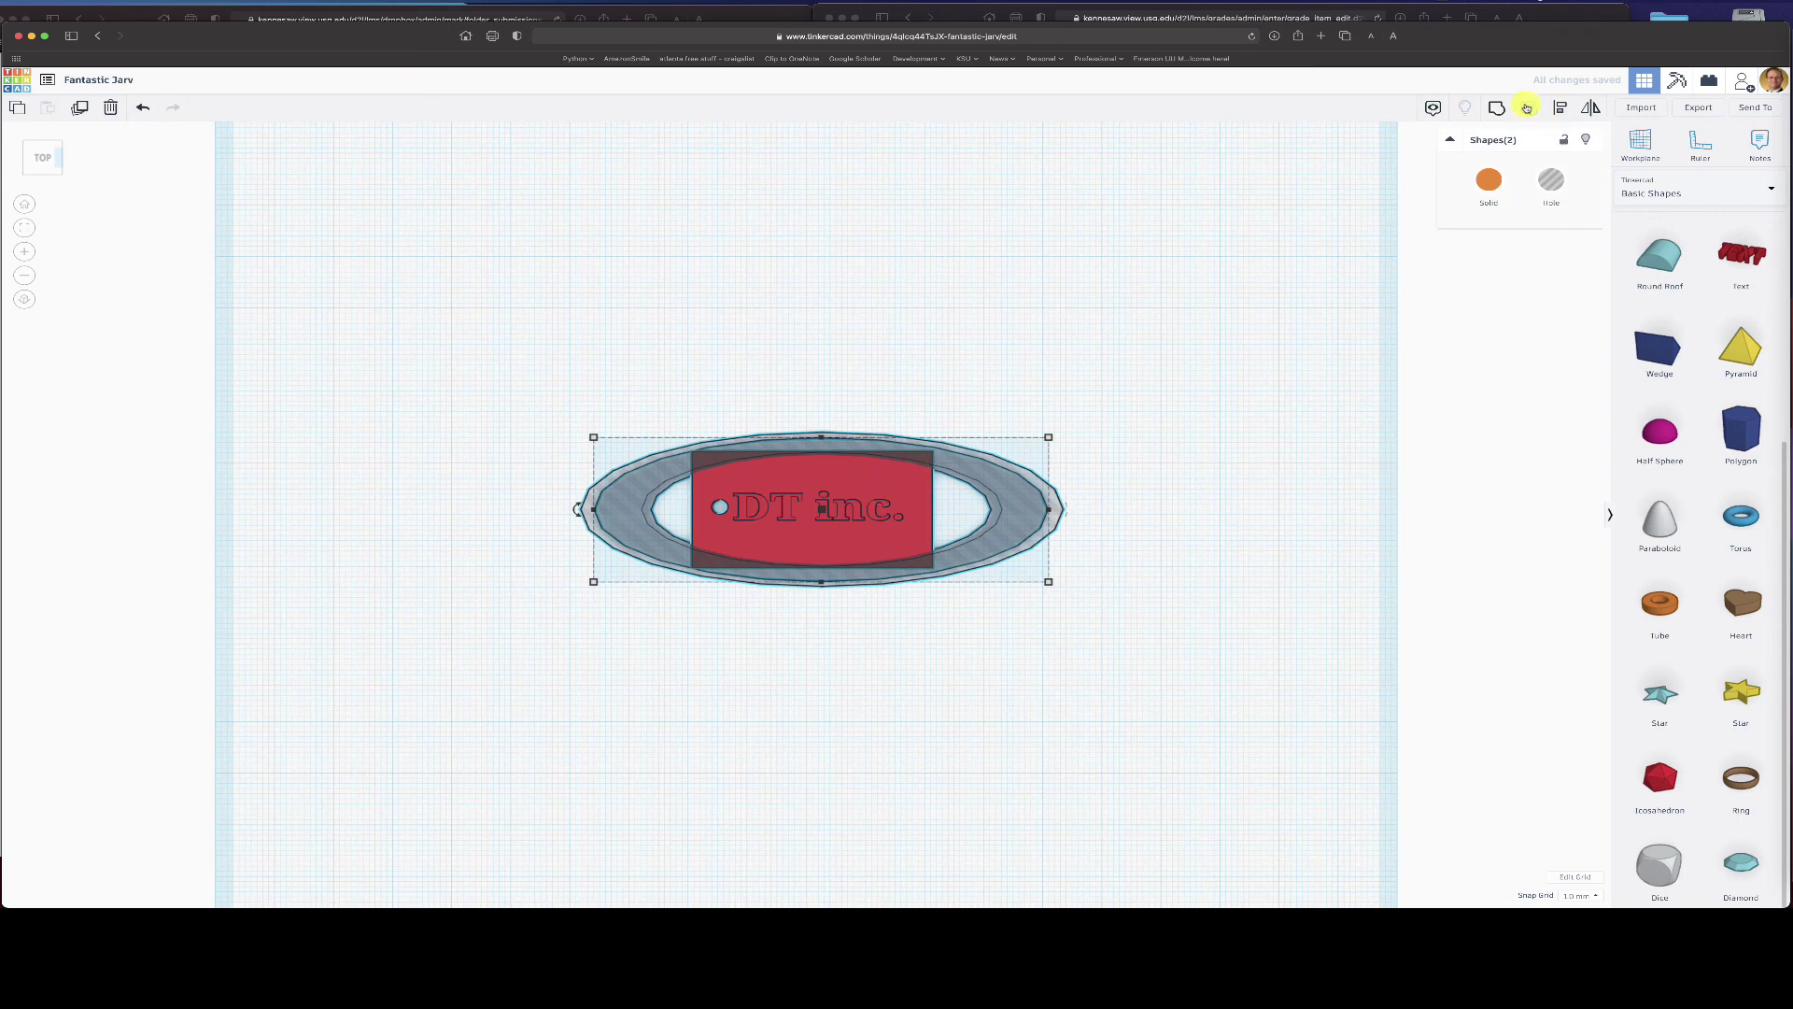
pyautogui.click(1496, 107)
pyautogui.click(1159, 673)
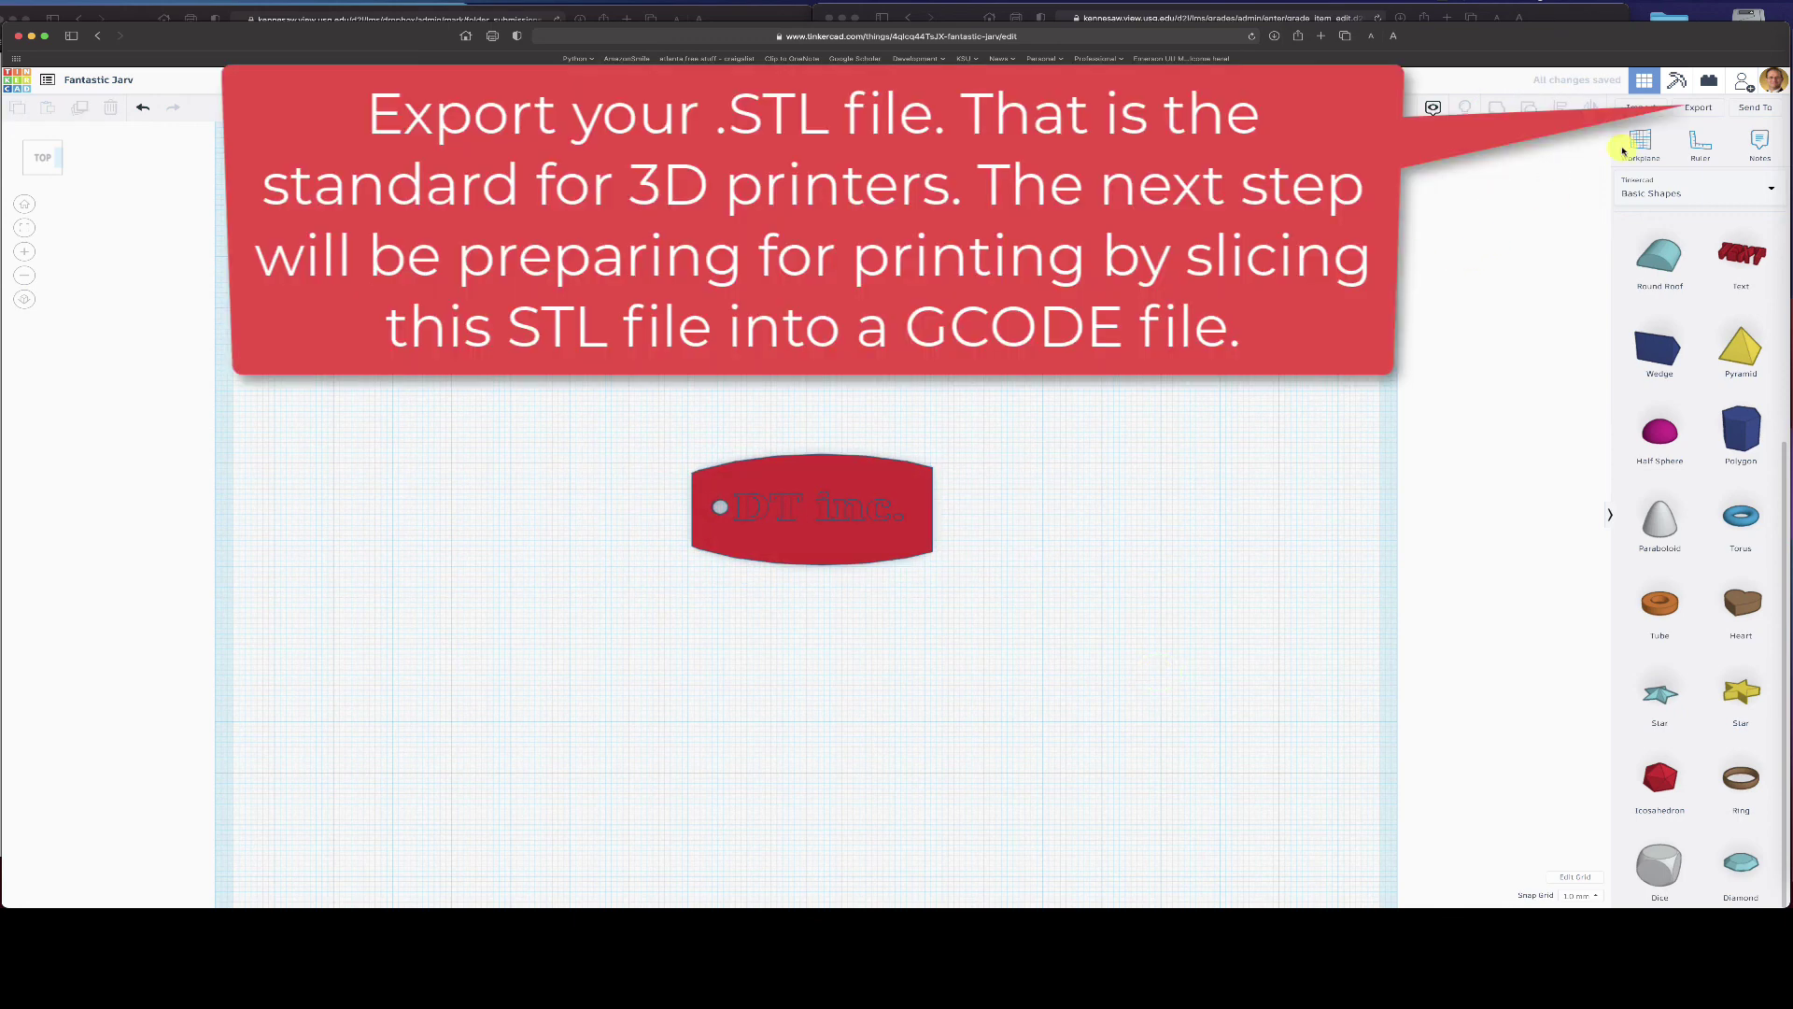
# - Download the keychain as an .STL file from the Export menu's 3D Print options
pyautogui.click(1701, 112)
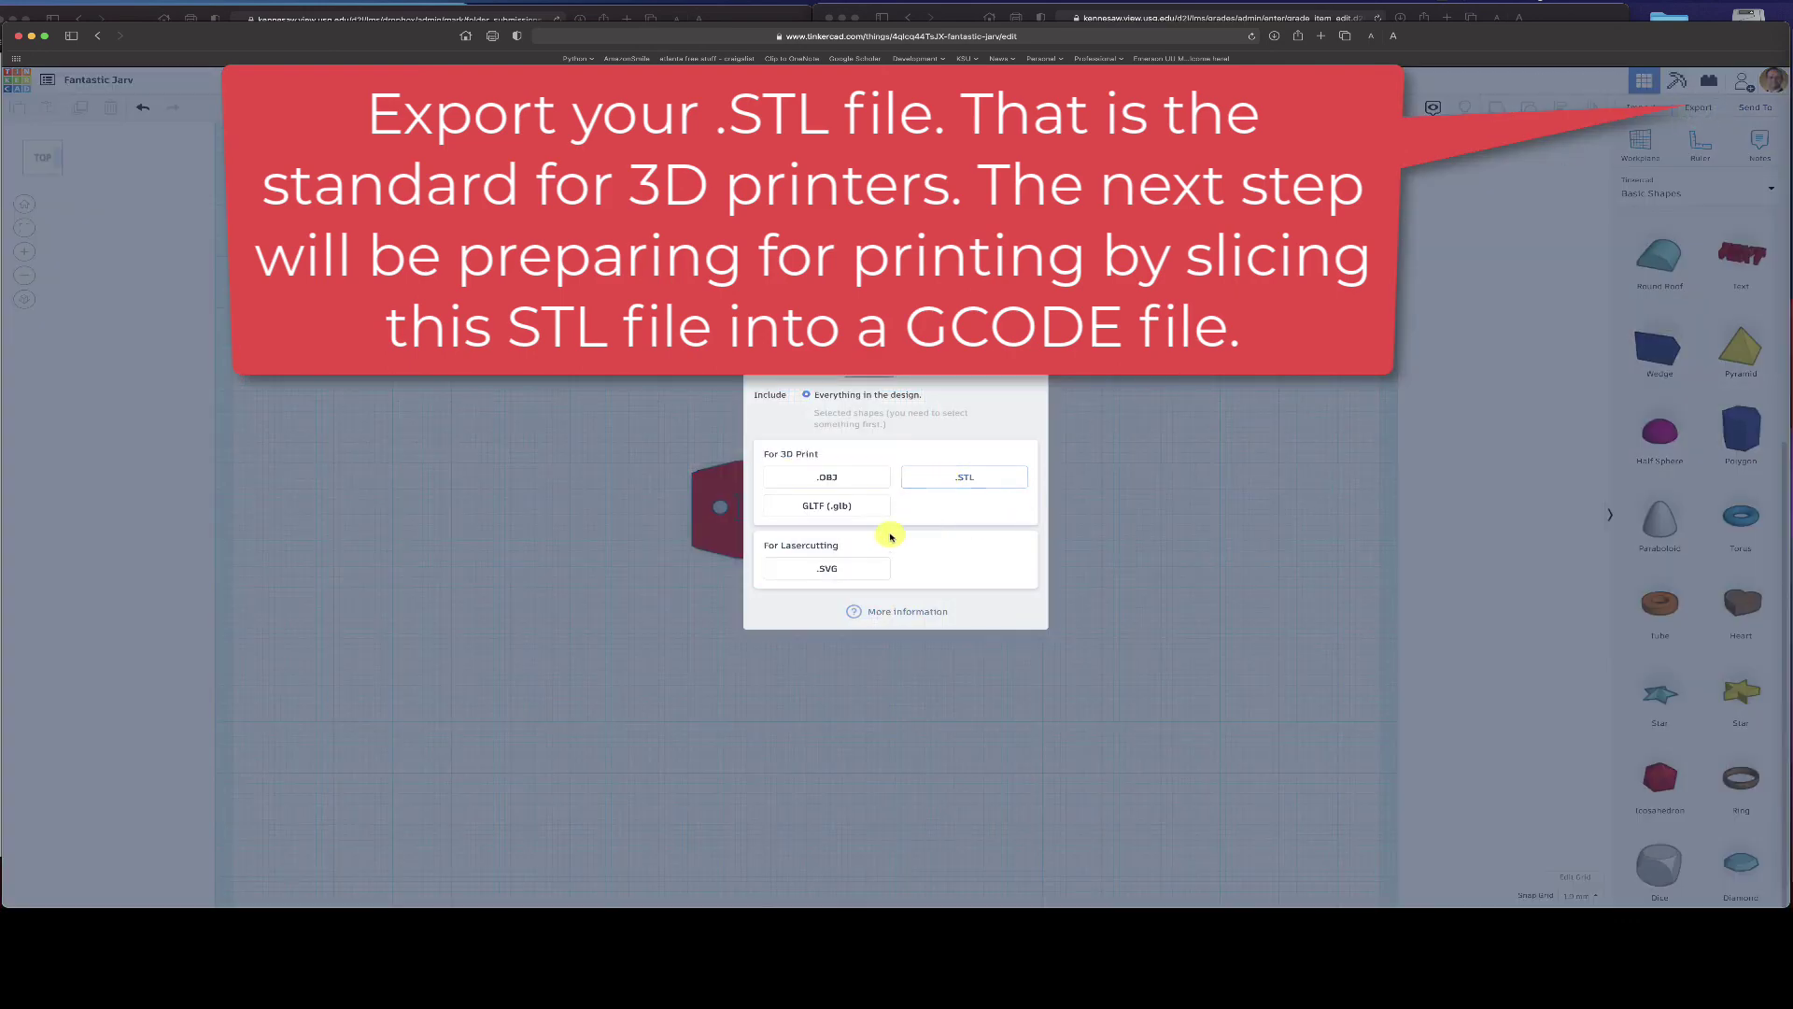
pyautogui.click(959, 476)
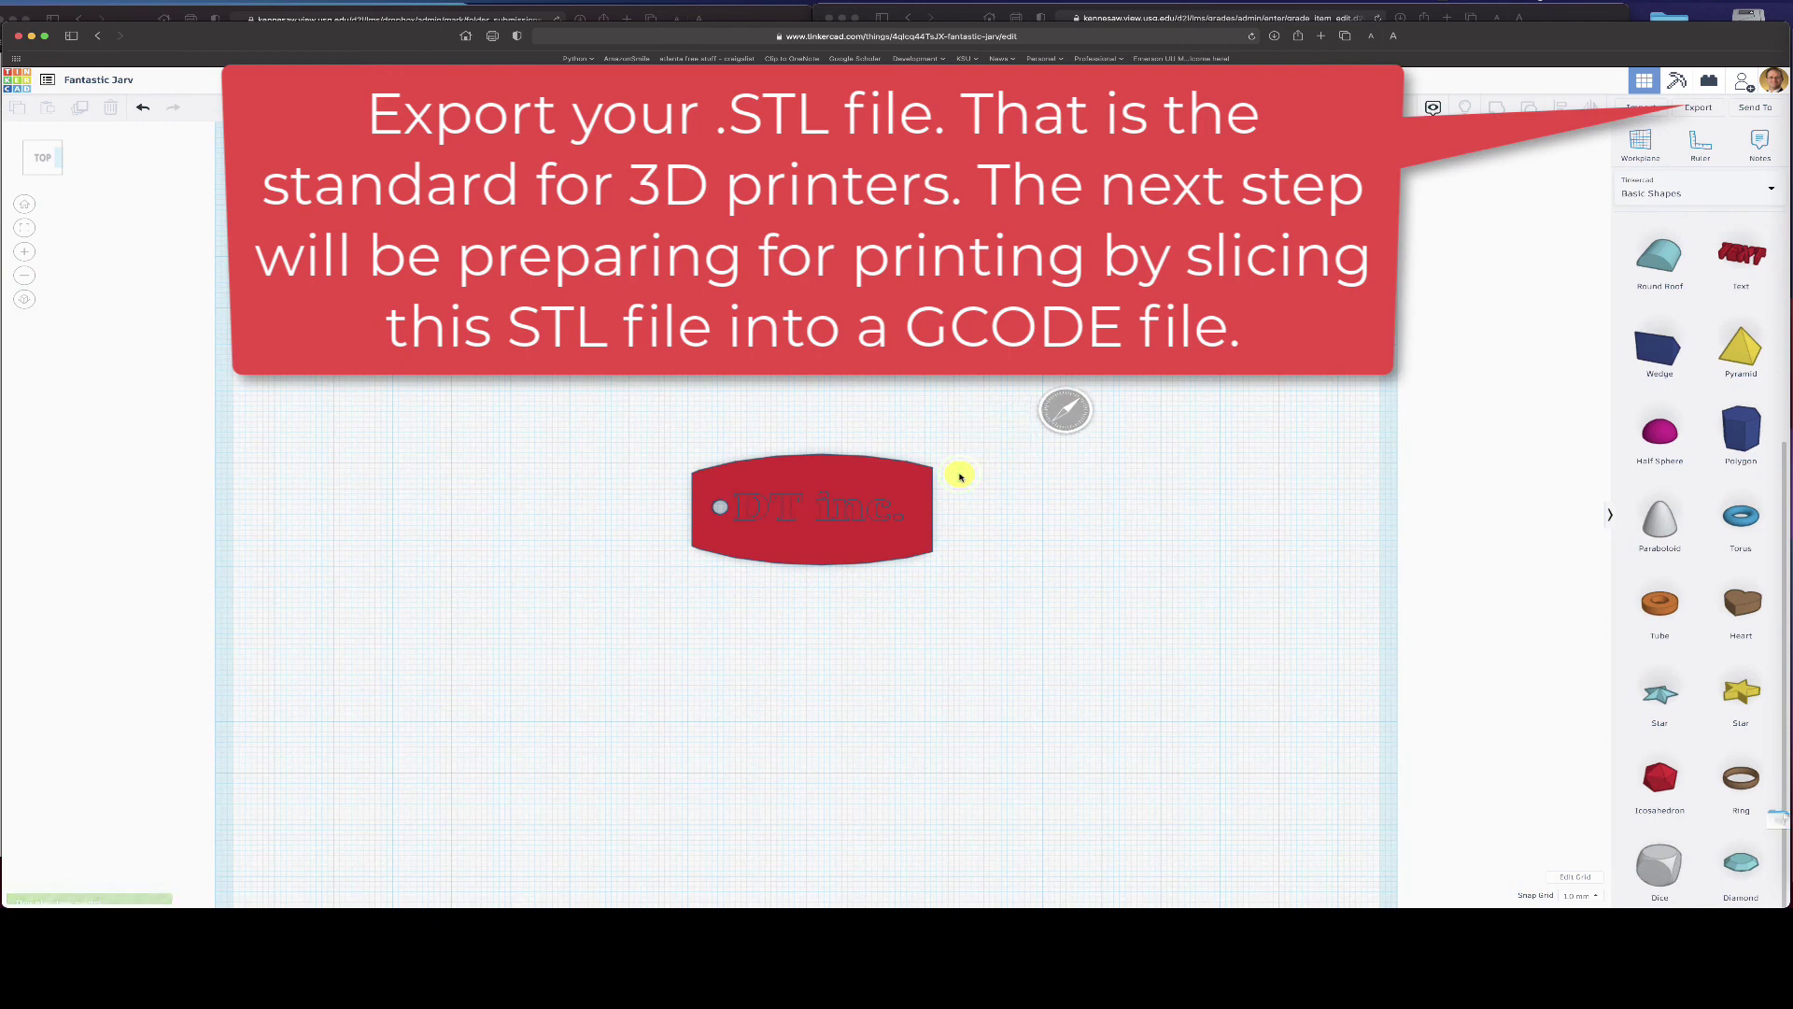